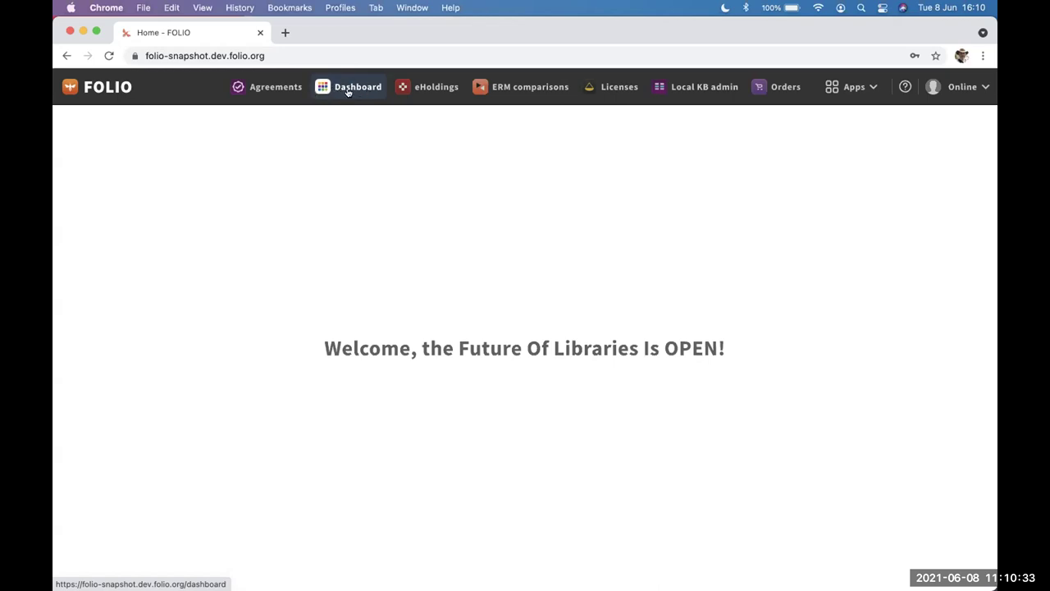
Go to the empty DEFAULT Dashboard and bring up its Actions menu
left_click(340, 88)
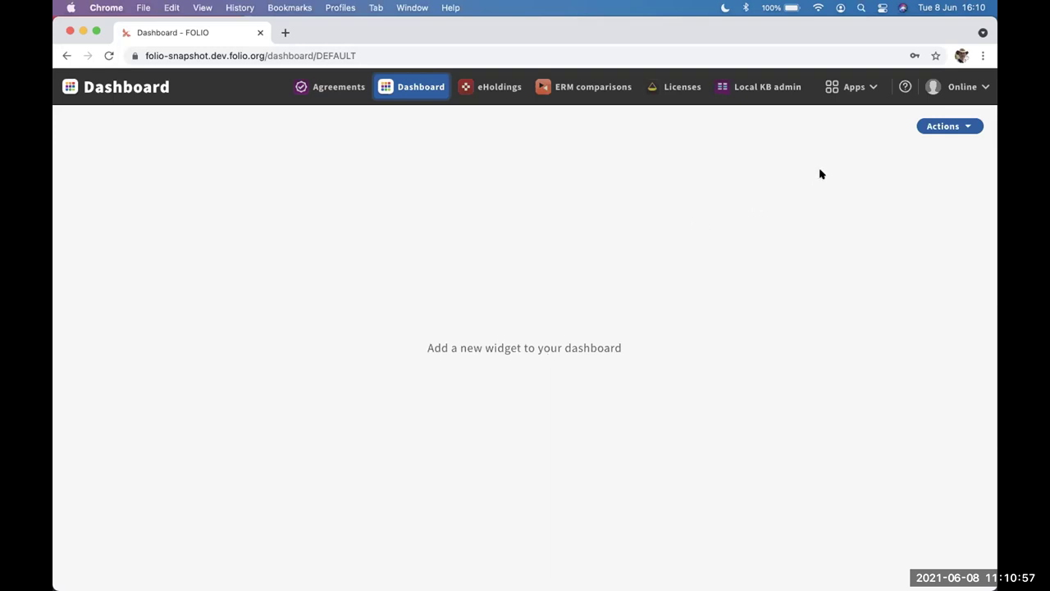
left_click(958, 127)
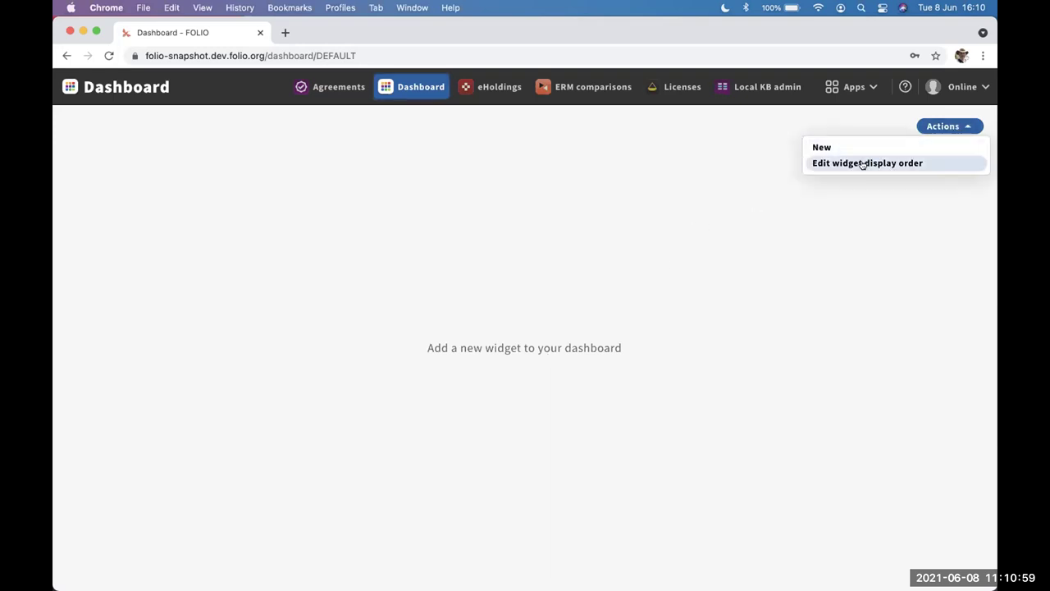
Create a new widget named 'My licenses' using the ERM Licenses widget definition
left_click(822, 147)
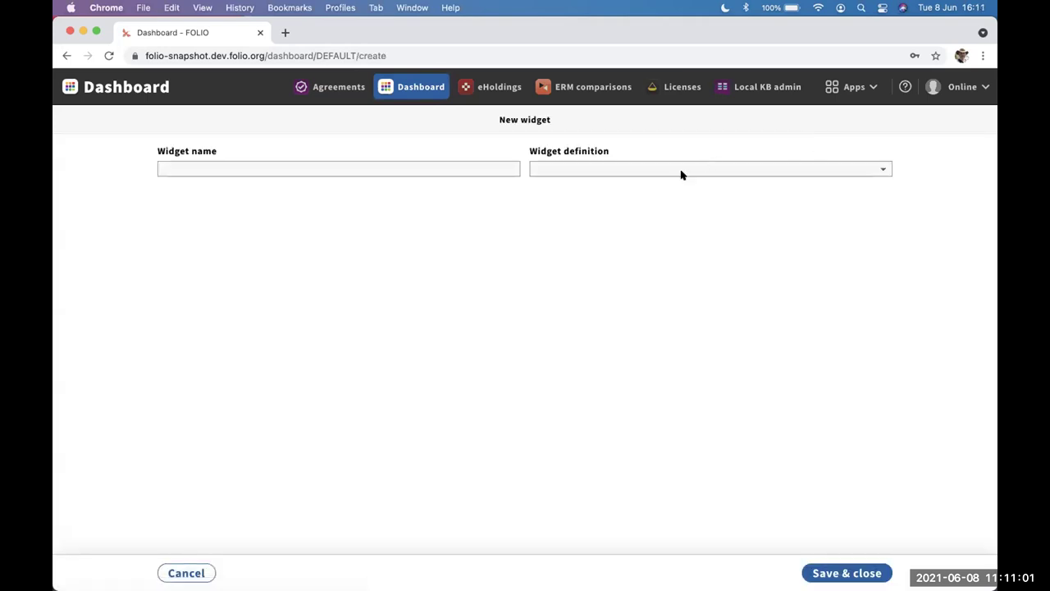
left_click(455, 165)
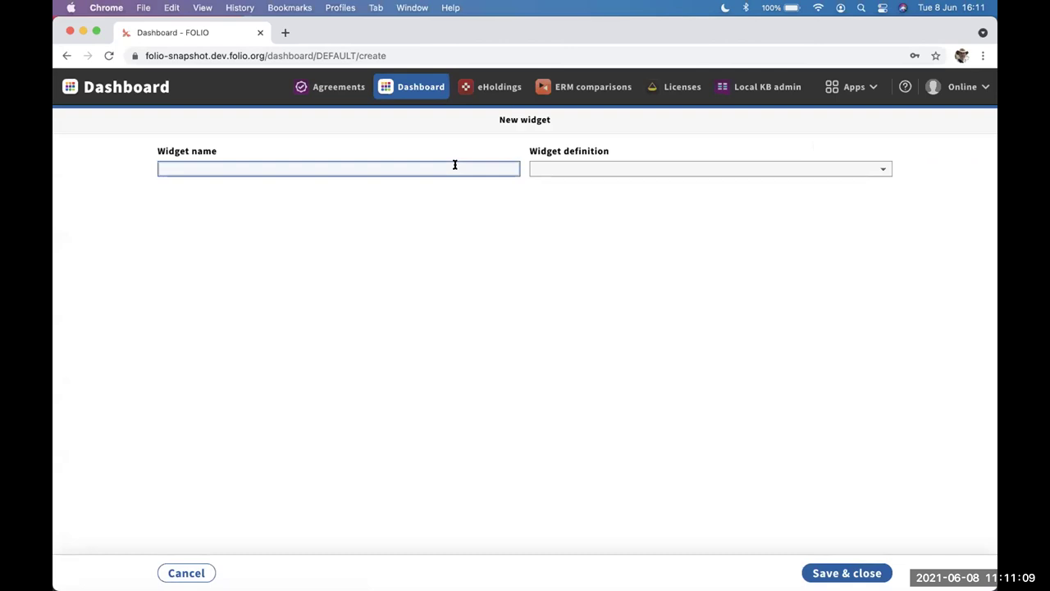
type("My licenses")
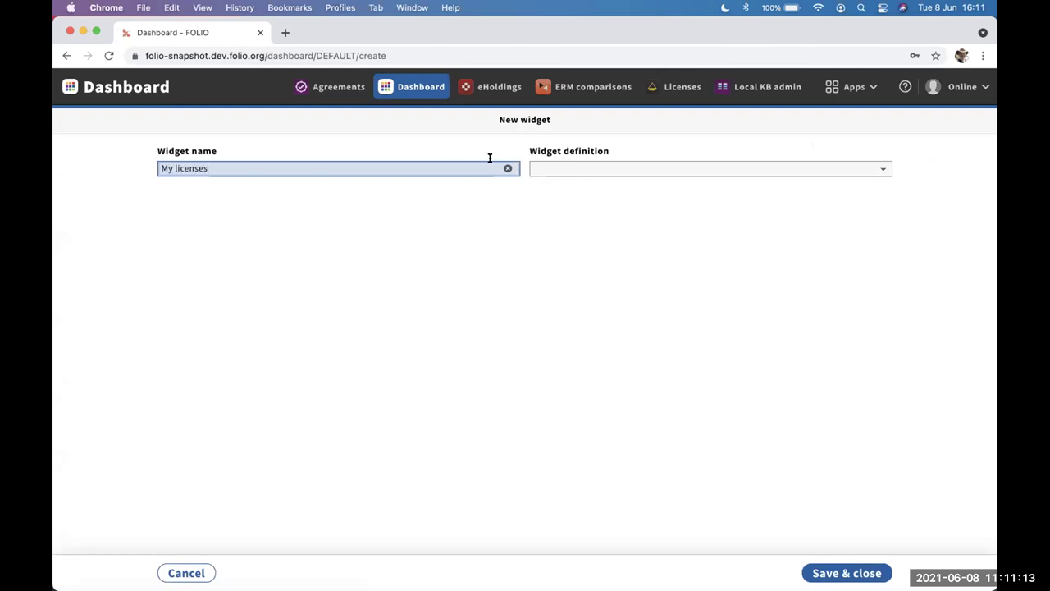
left_click(550, 168)
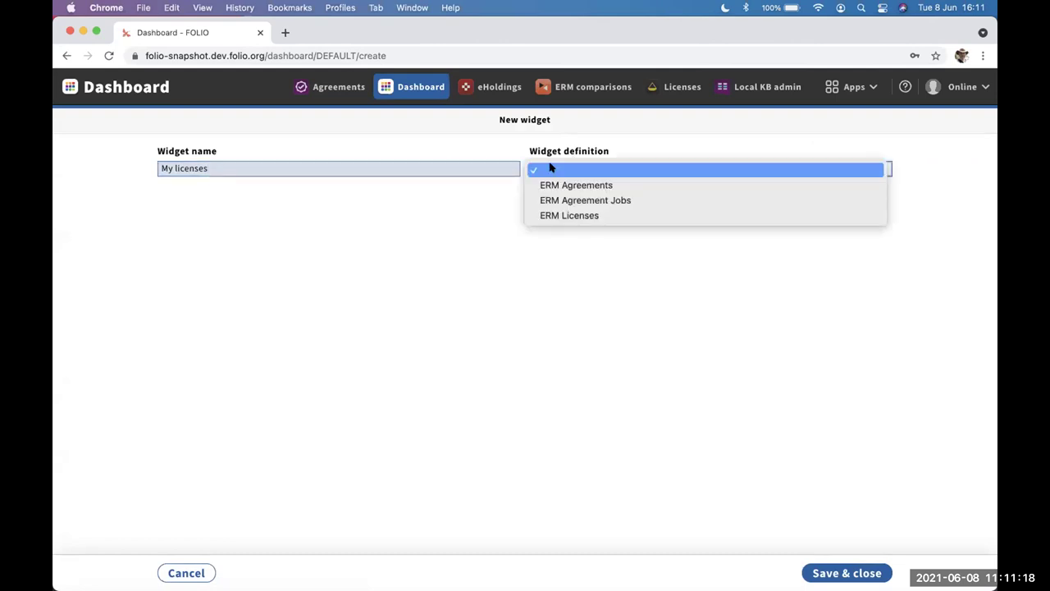
left_click(551, 216)
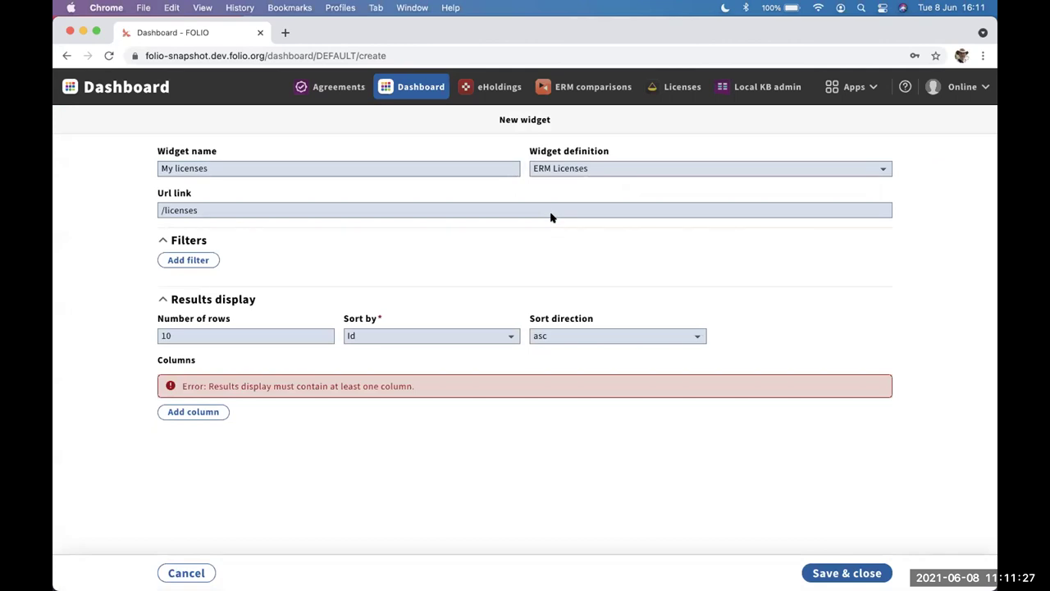
left_click(593, 167)
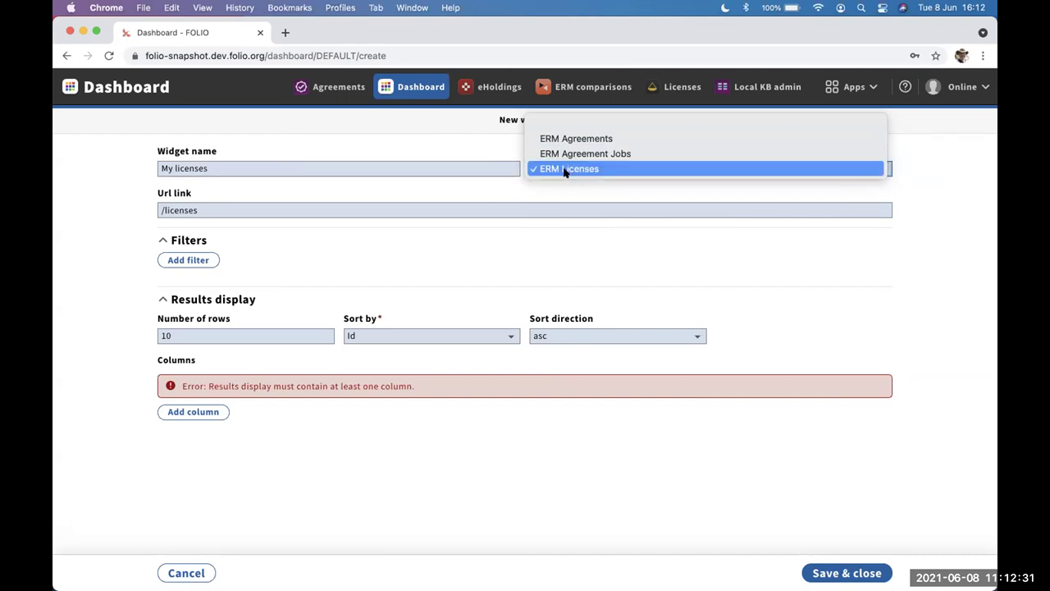
left_click(565, 169)
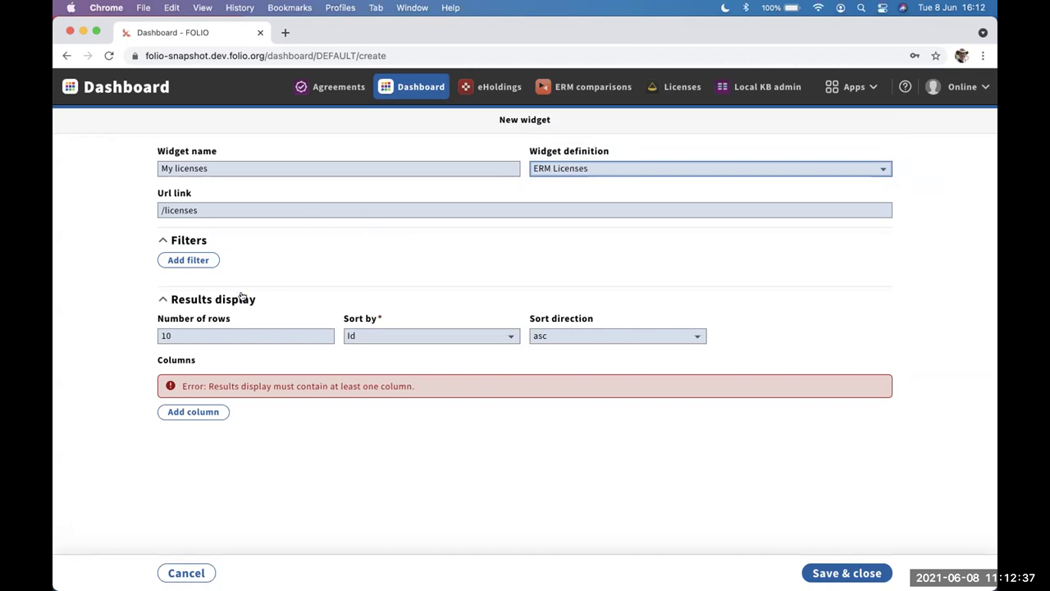
Add a filter so Internal contact(s) is Me (variable)
left_click(187, 260)
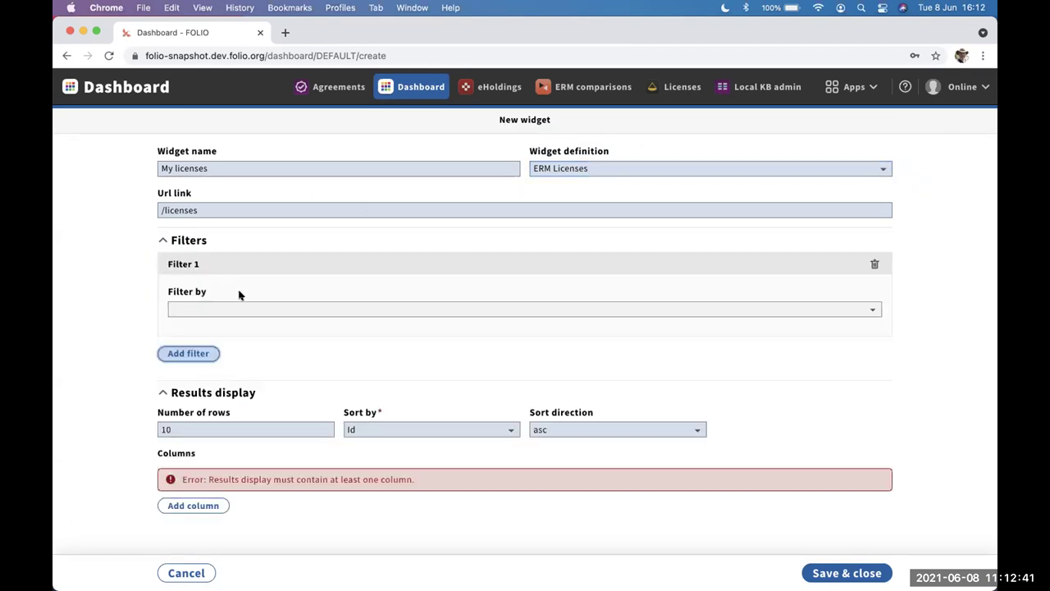
left_click(275, 310)
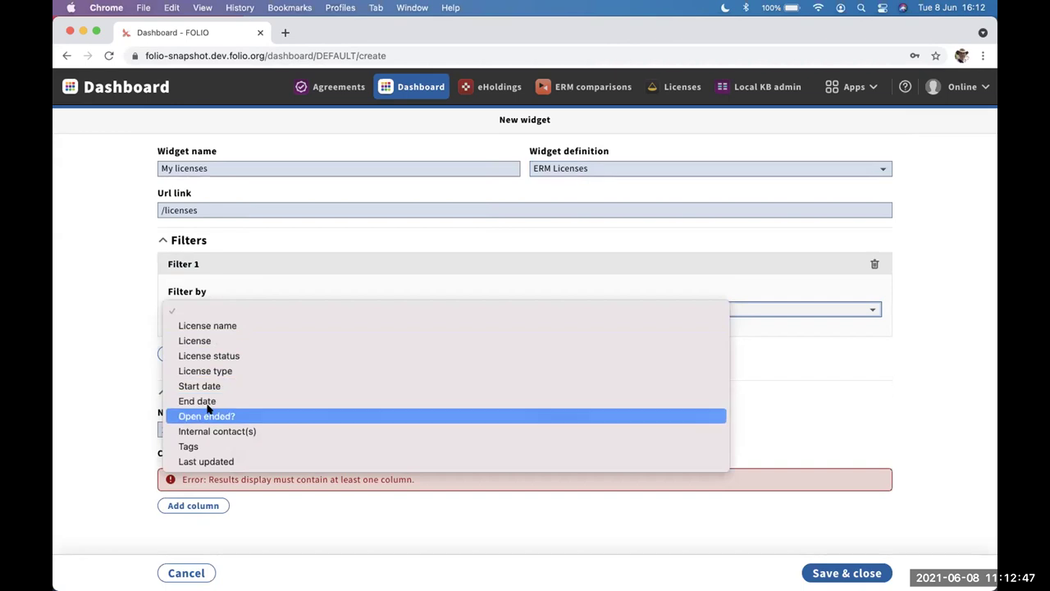
left_click(215, 431)
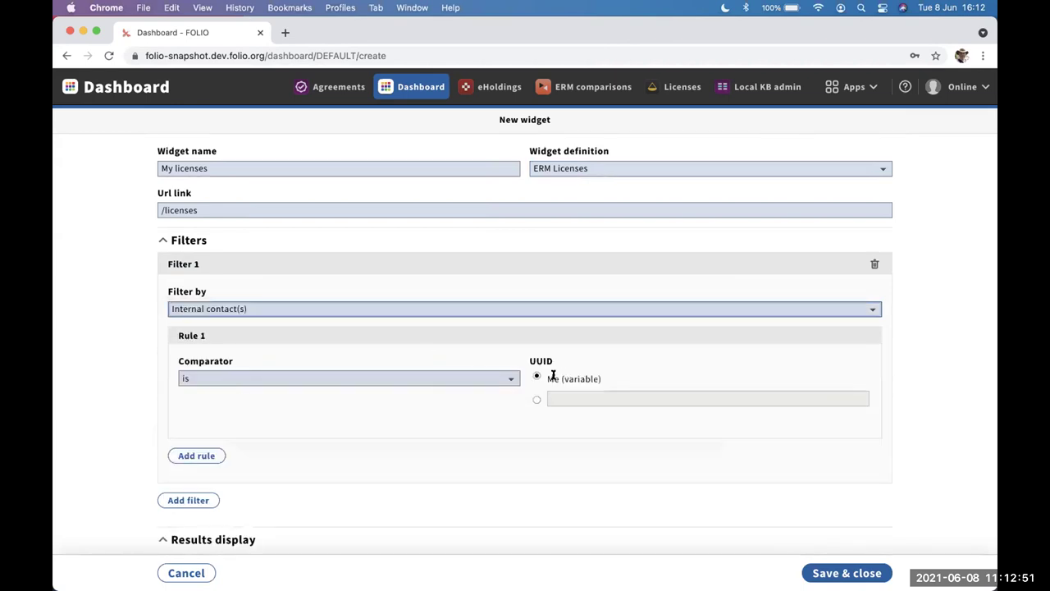
left_click_drag(543, 376, 615, 383)
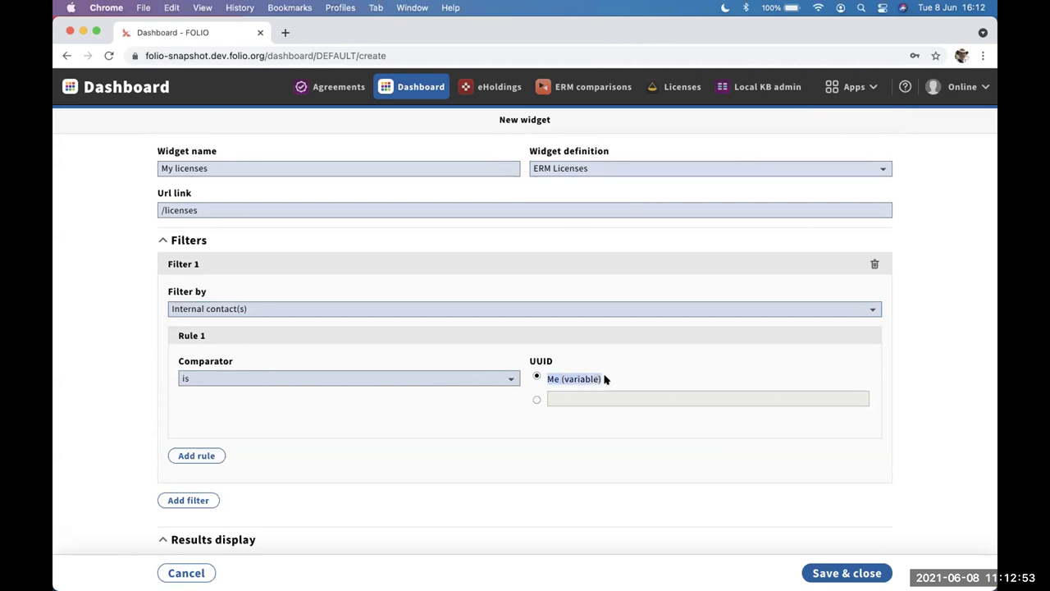
scroll(590, 375, "down", 2)
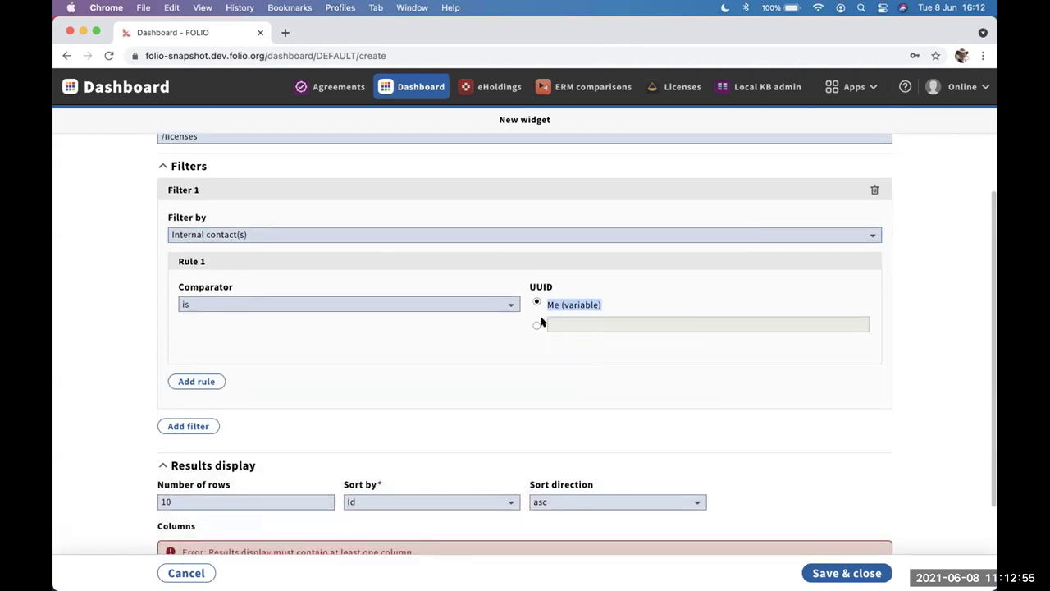
scroll(465, 347, "down", 2)
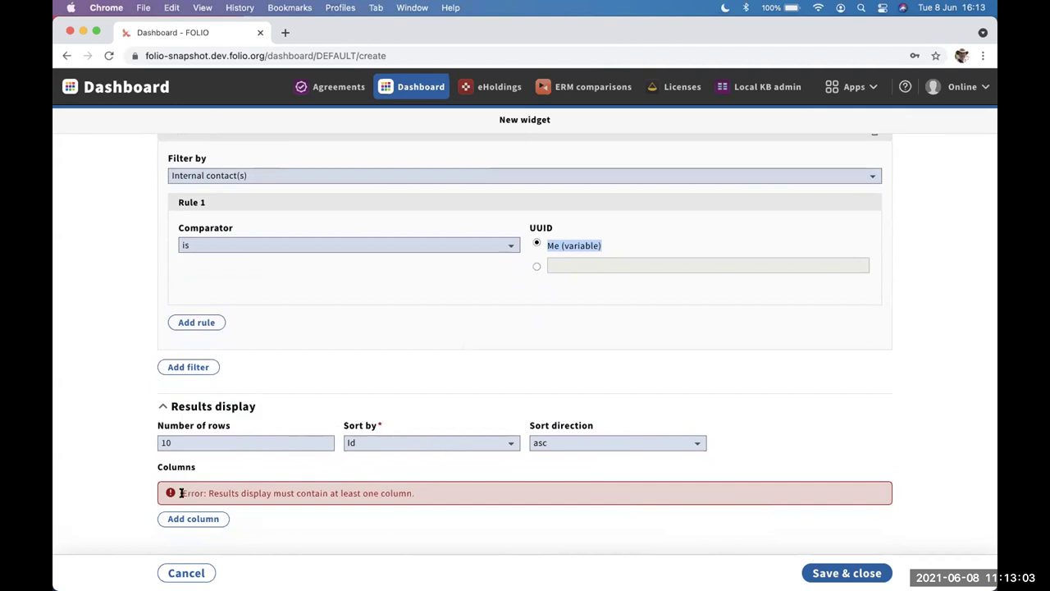
scroll(178, 492, "down", 1)
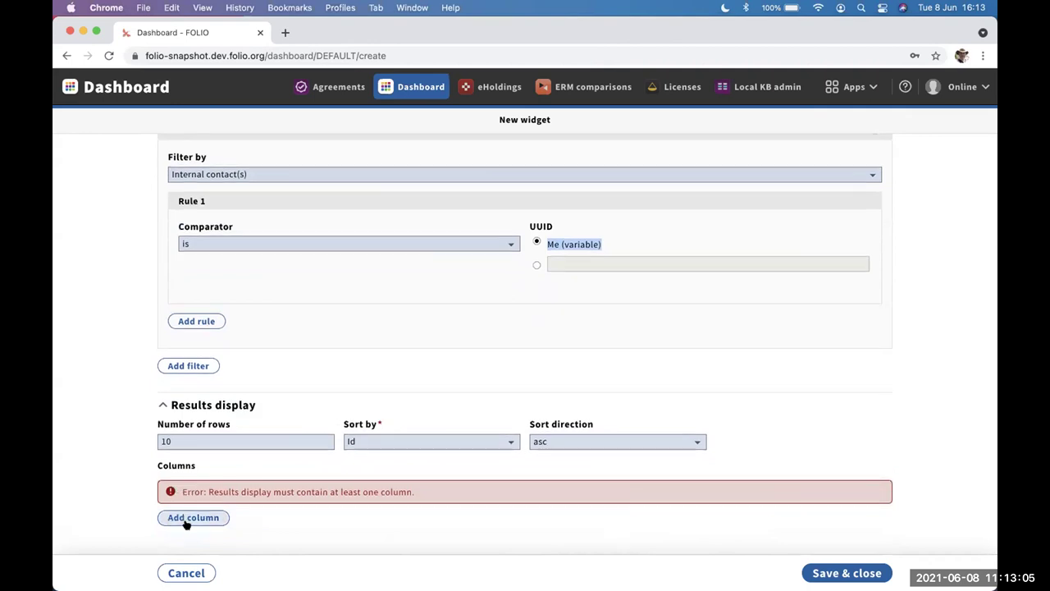
Add License name, Status and End date result columns, then save and close the widget
left_click(189, 517)
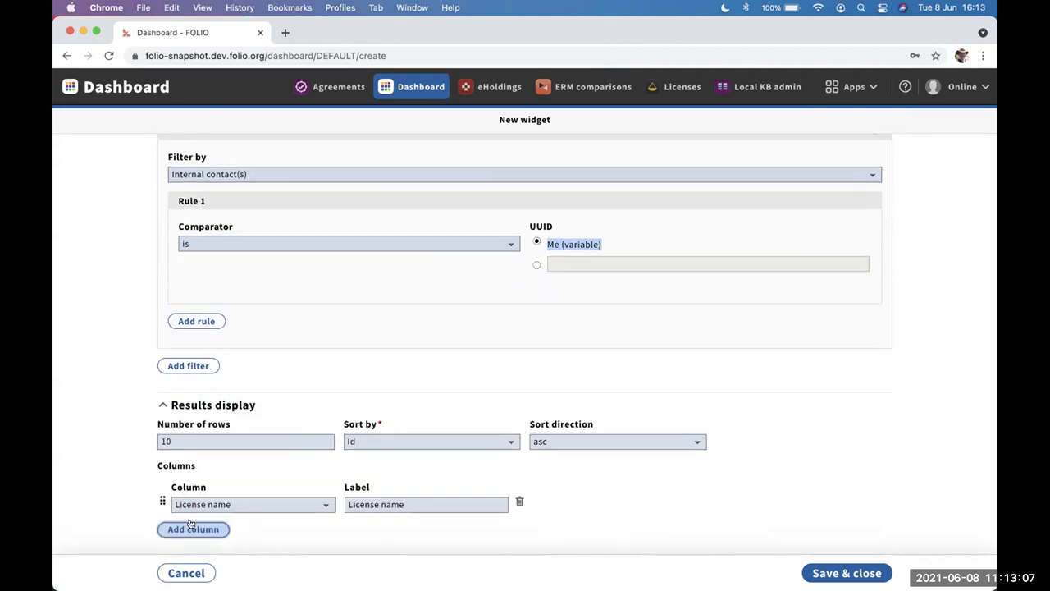
left_click(189, 519)
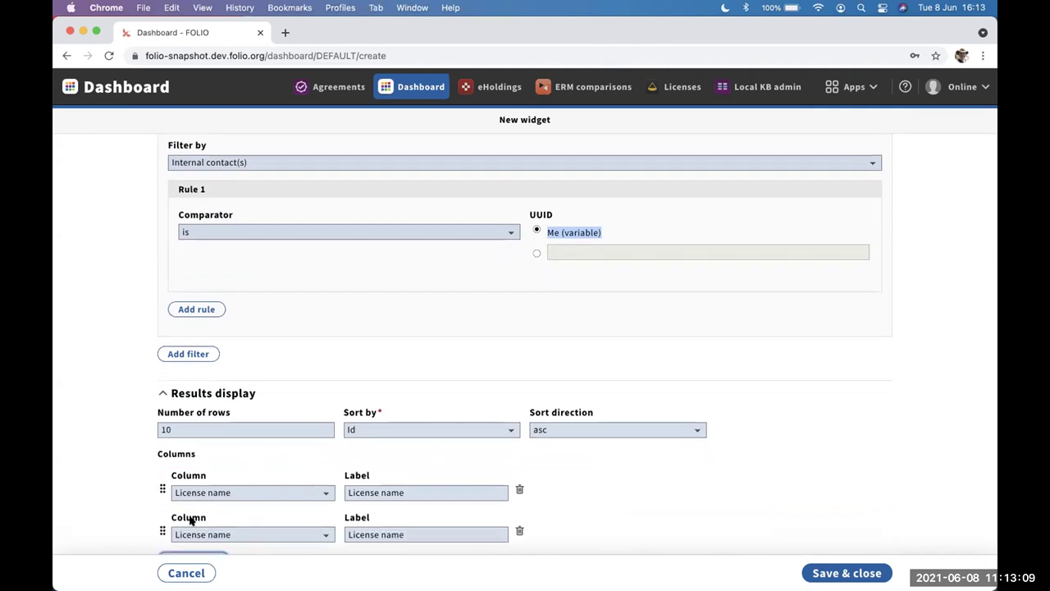
left_click(204, 492)
left_click(205, 508)
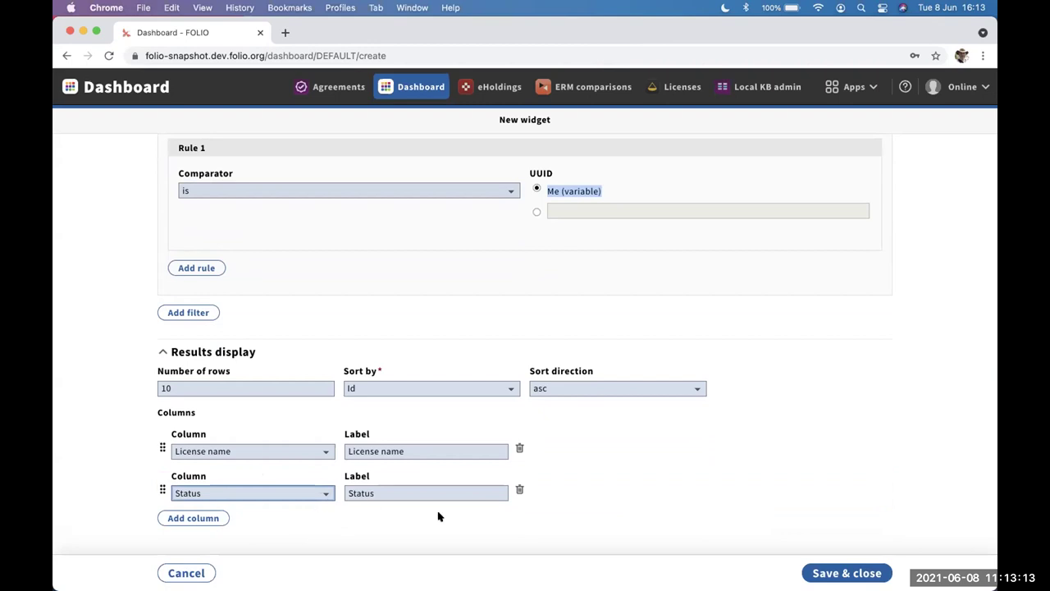
left_click(210, 518)
left_click(225, 492)
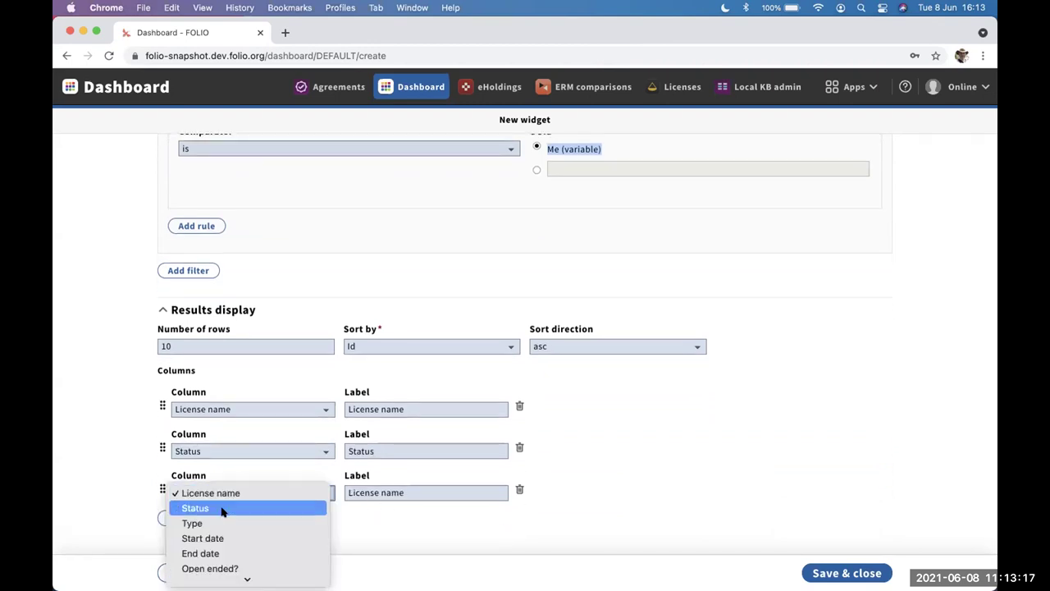
left_click(217, 552)
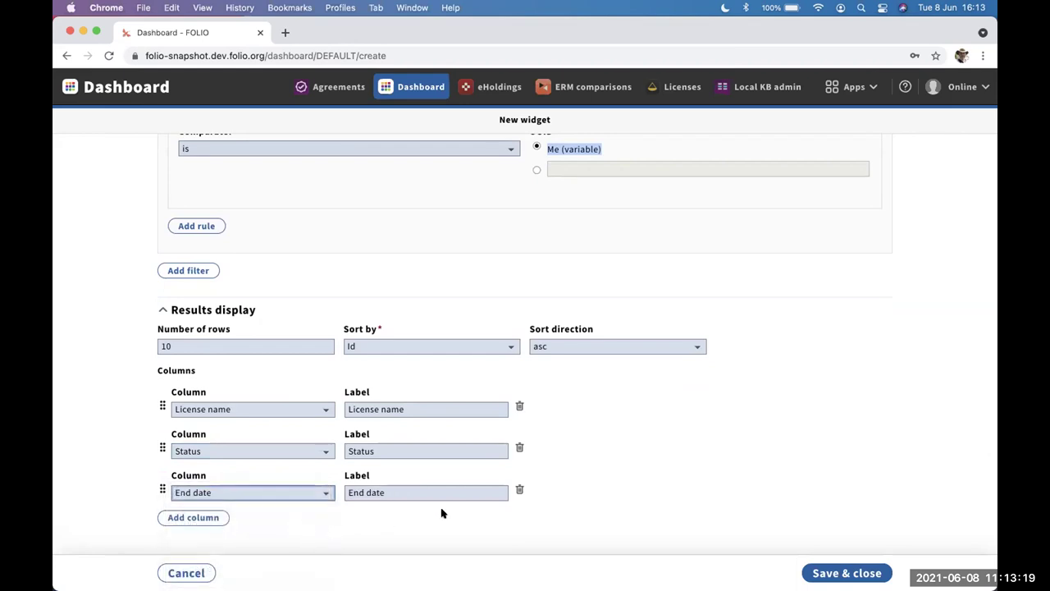
left_click(833, 573)
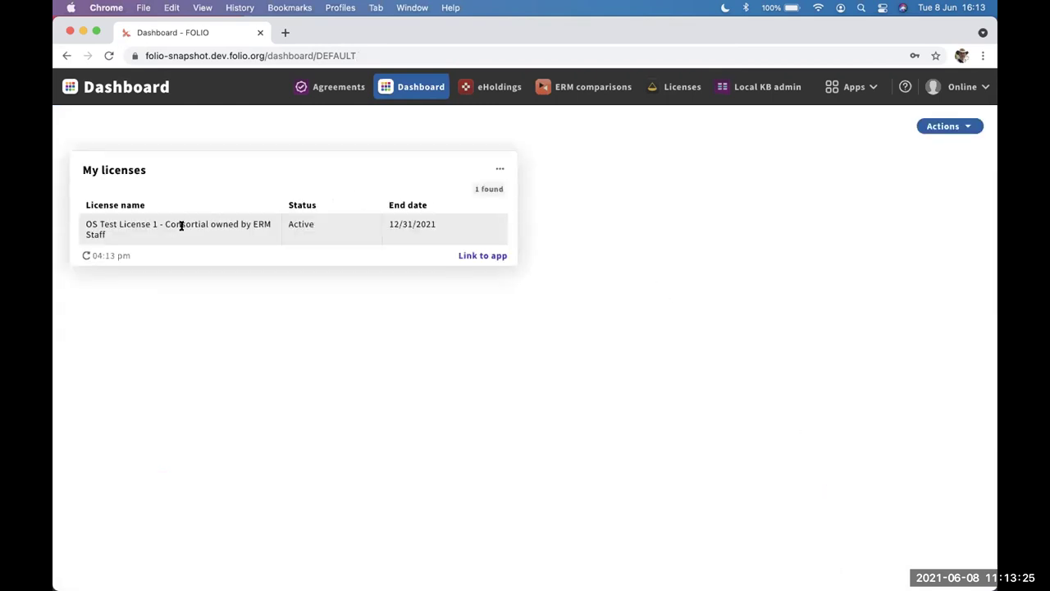
Highlight the widget's listed license name, OS Test License 1 - Consortial
left_click_drag(83, 222, 117, 235)
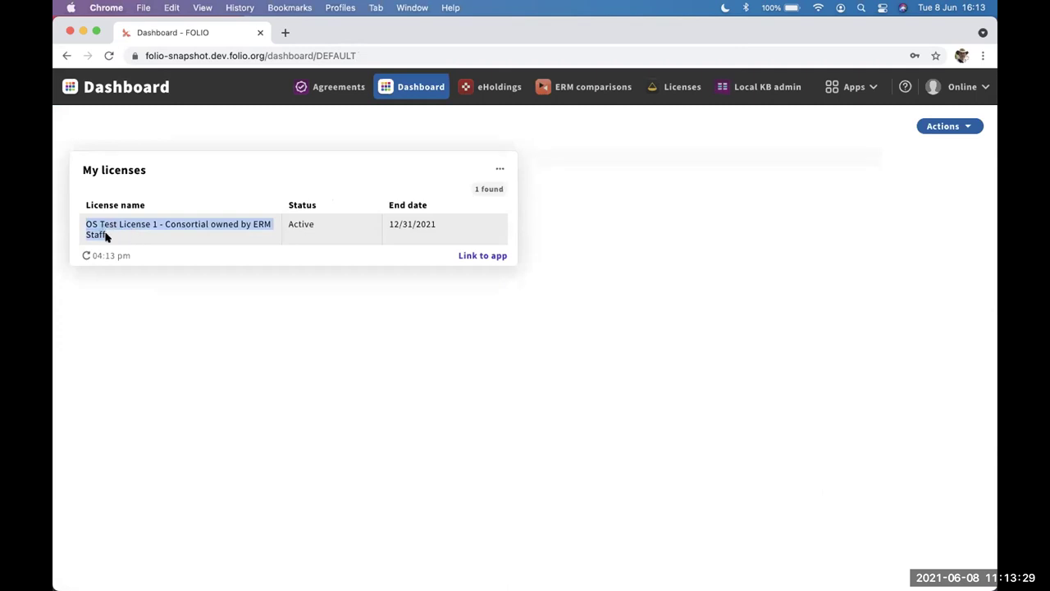
left_click(100, 232)
left_click_drag(83, 220, 162, 232)
In Licenses, check the license records' internal contacts, then go back to the Dashboard
left_click(676, 89)
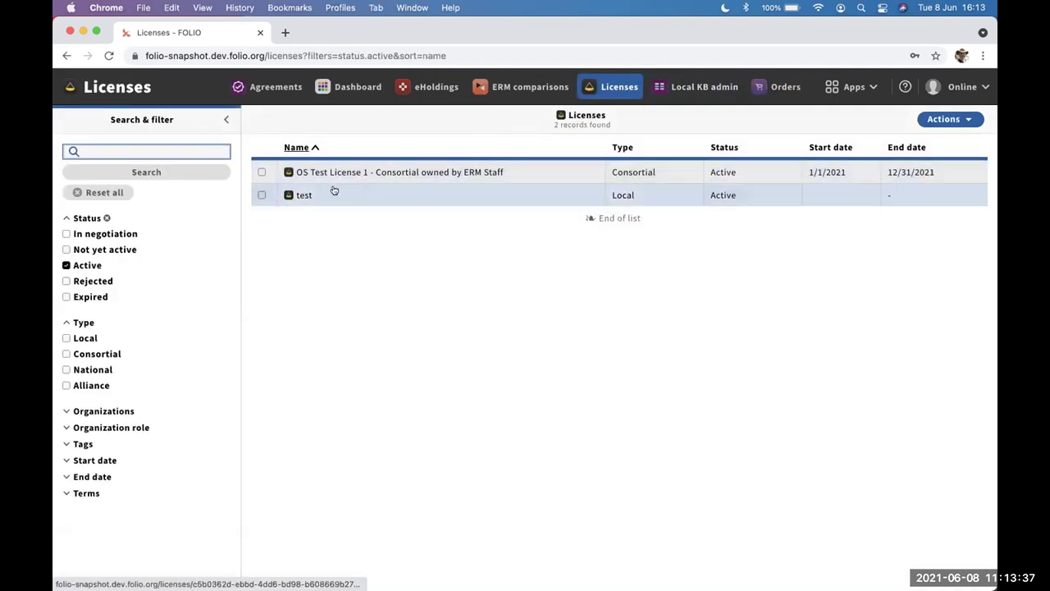
left_click(456, 172)
left_click(654, 343)
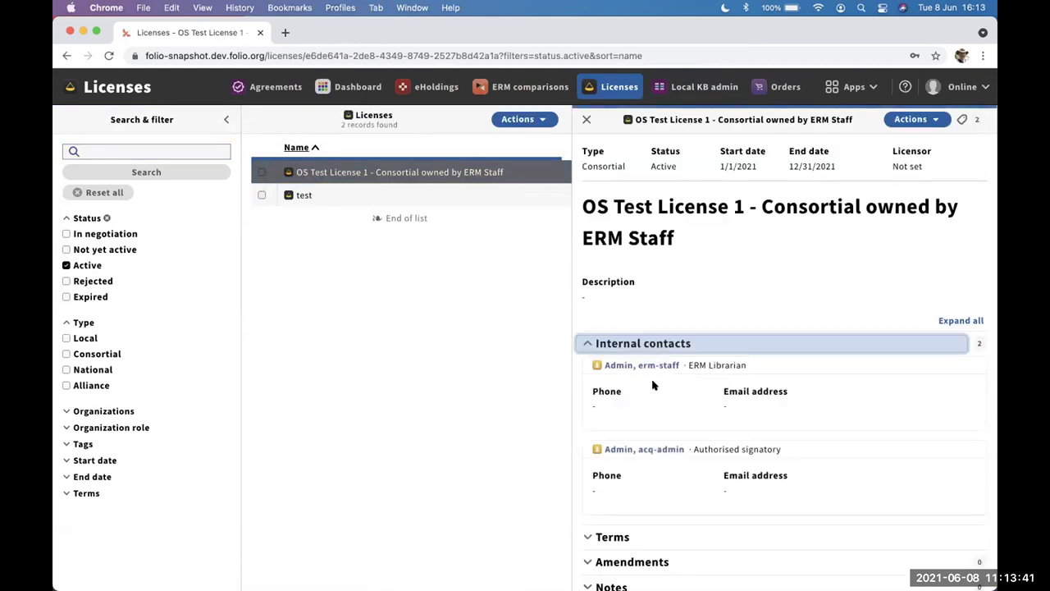
left_click_drag(681, 365, 599, 367)
left_click(453, 197)
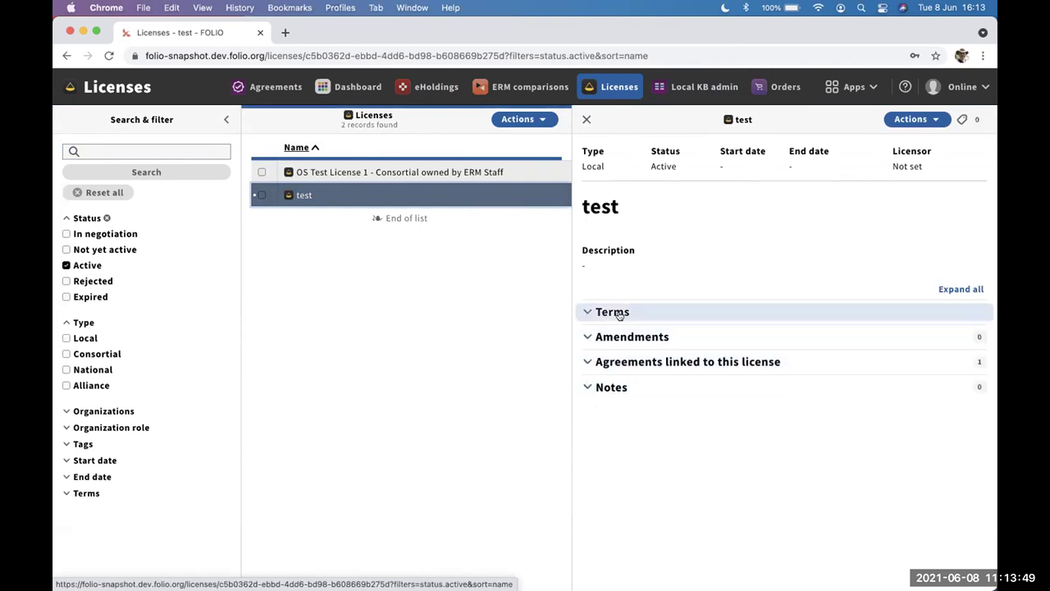
left_click(349, 89)
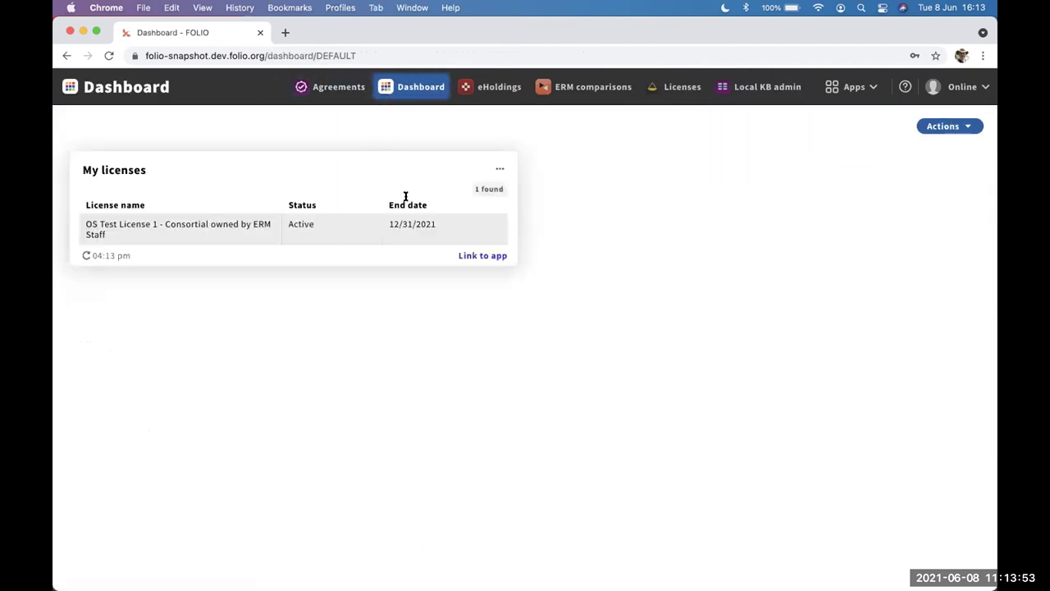
Create another widget named 'Agreements expiring soon' based on the ERM Agreements definition
left_click(945, 127)
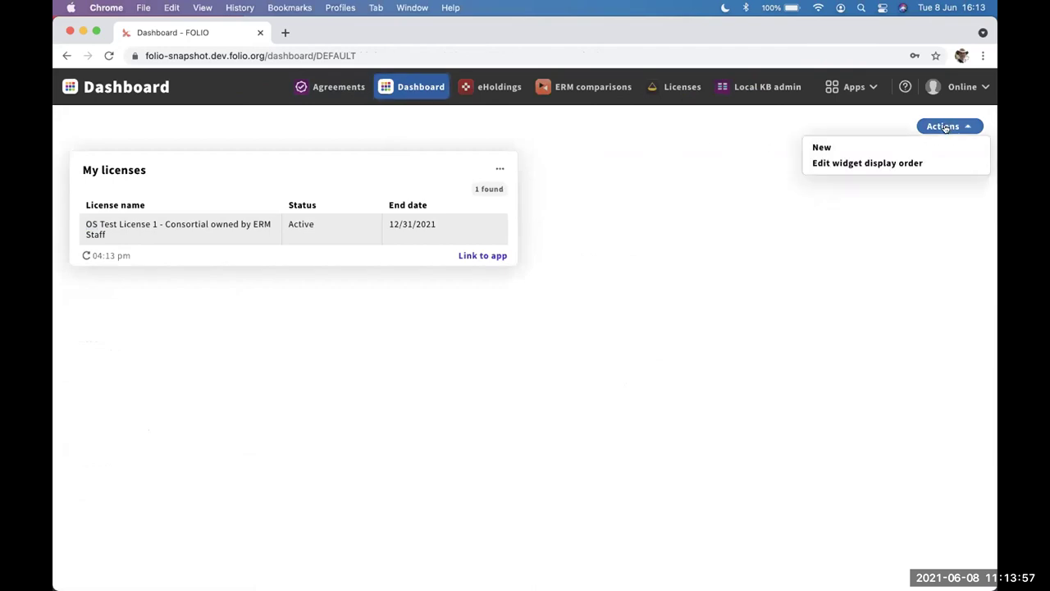
left_click(823, 148)
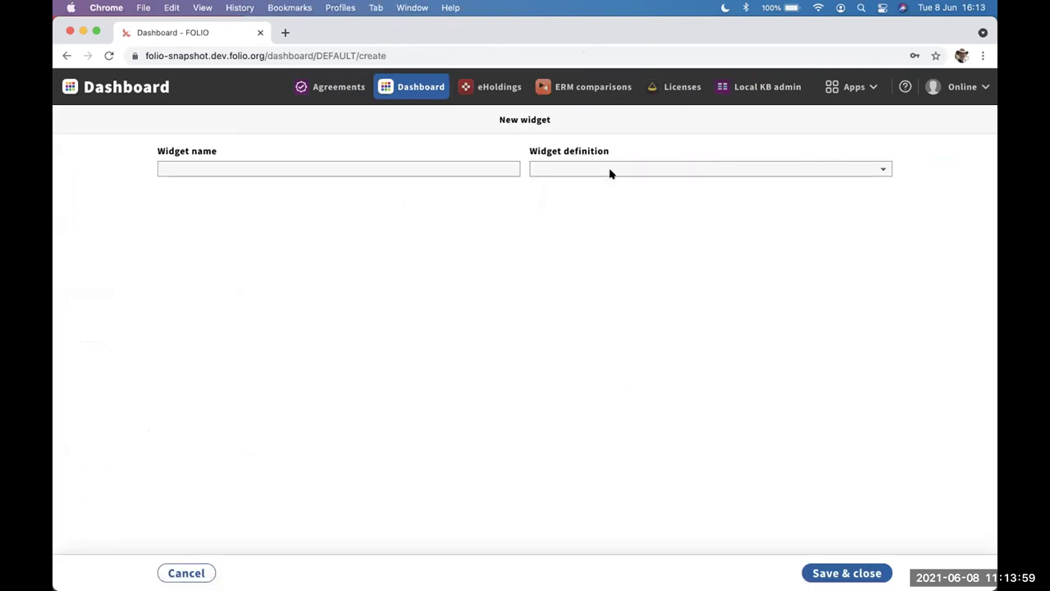
left_click(435, 166)
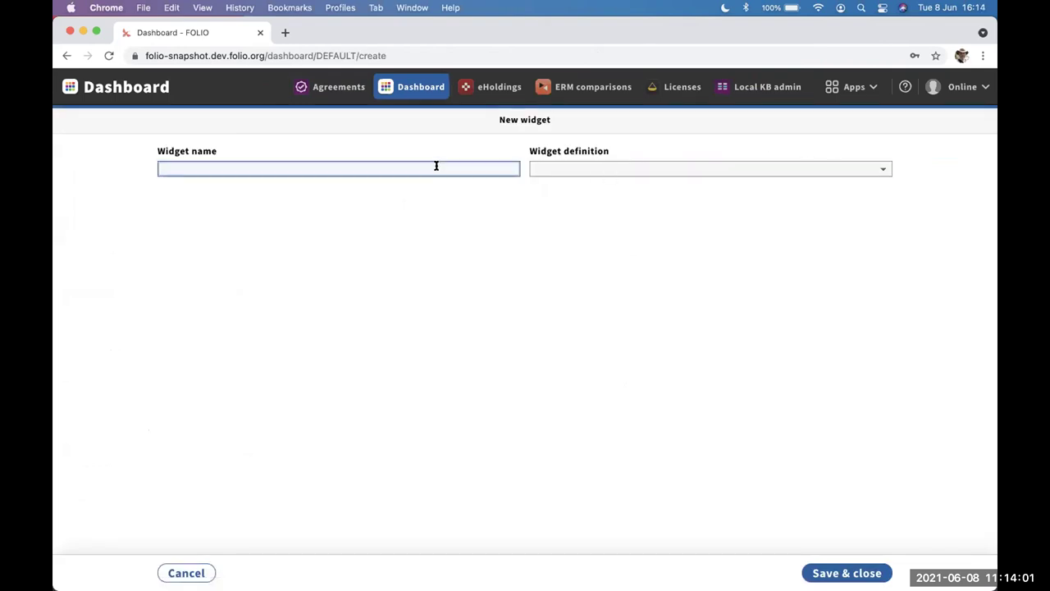
type("Agreements")
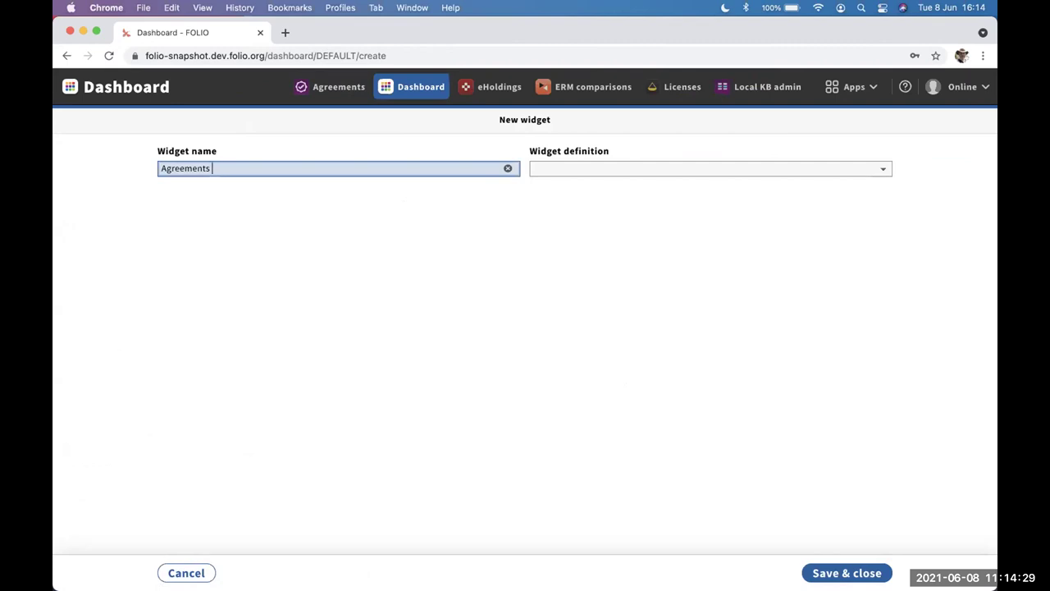
type("xpirein")
type("ing soon")
left_click(697, 168)
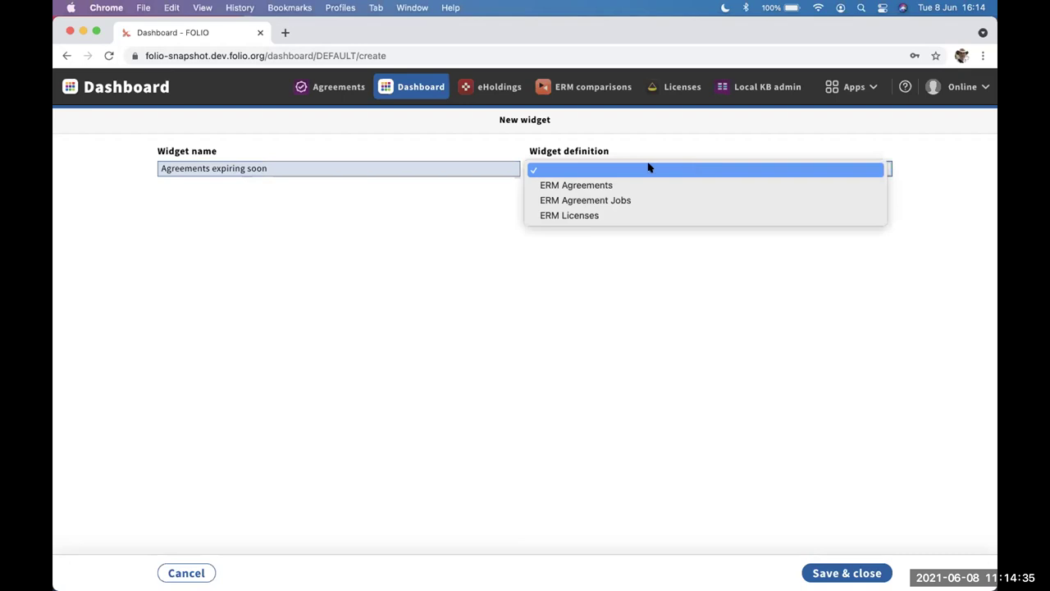
left_click(579, 187)
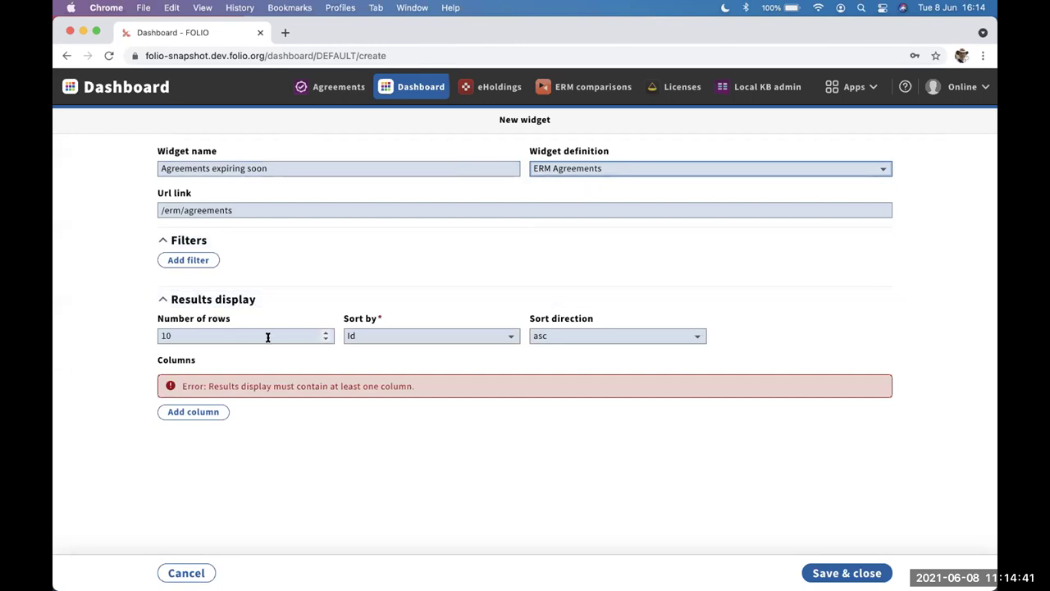
Add an Agreement name column and a filter on End date
left_click(192, 411)
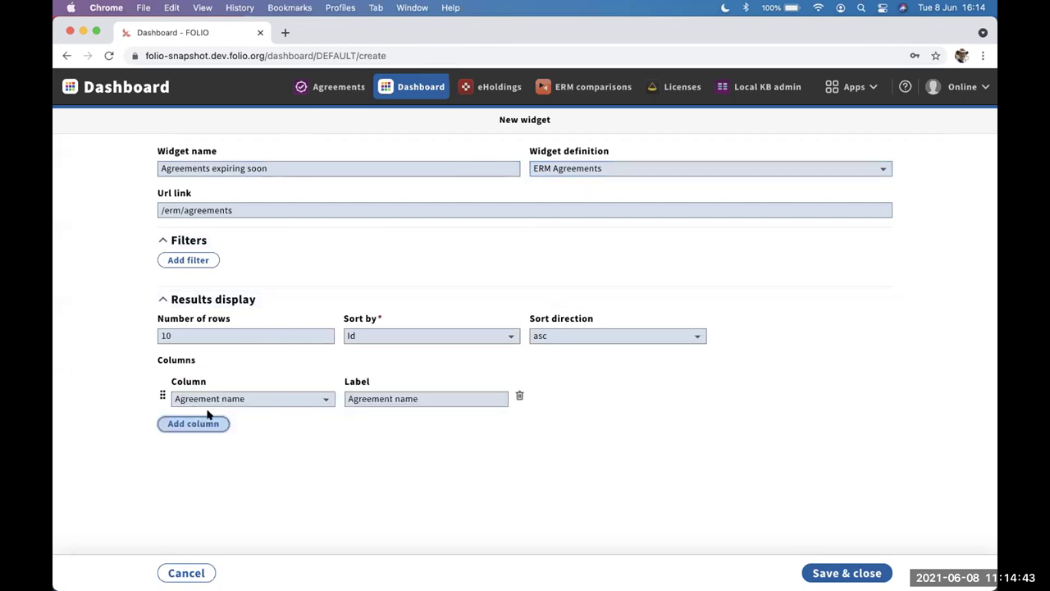
left_click(187, 261)
left_click(334, 308)
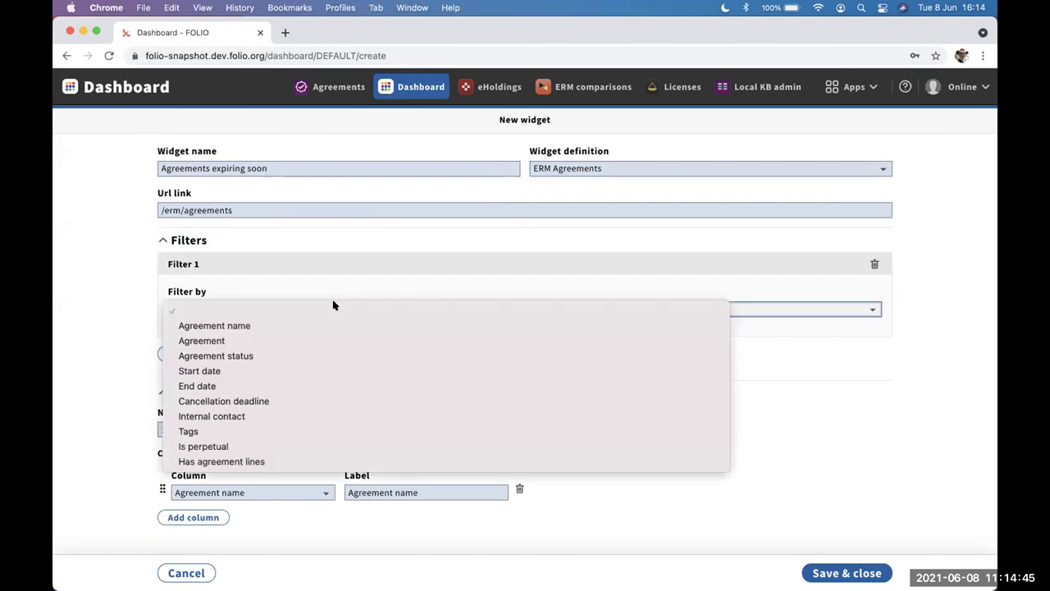
left_click(271, 384)
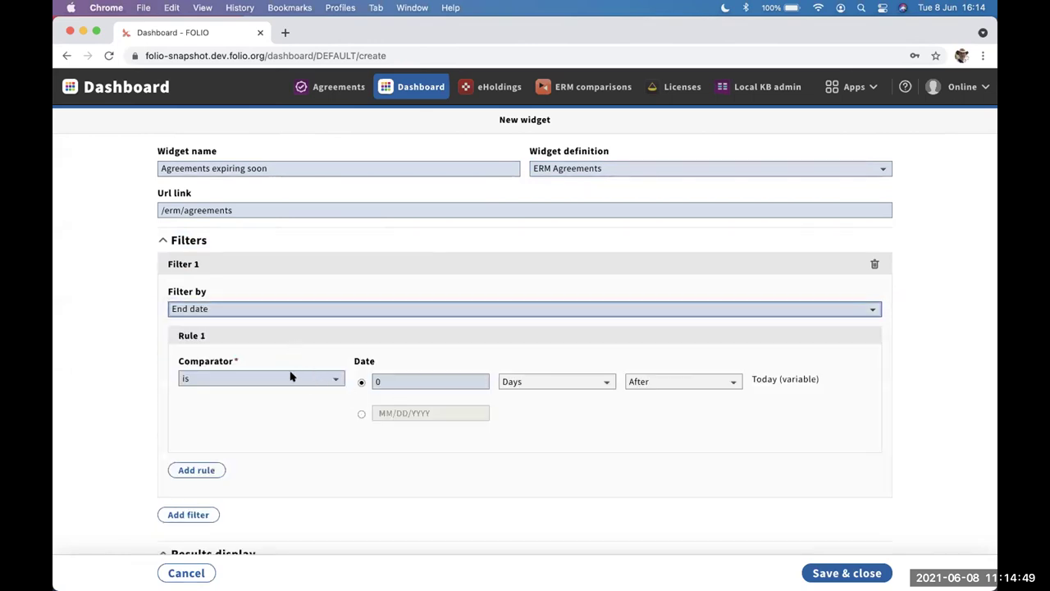
scroll(295, 372, "down", 2)
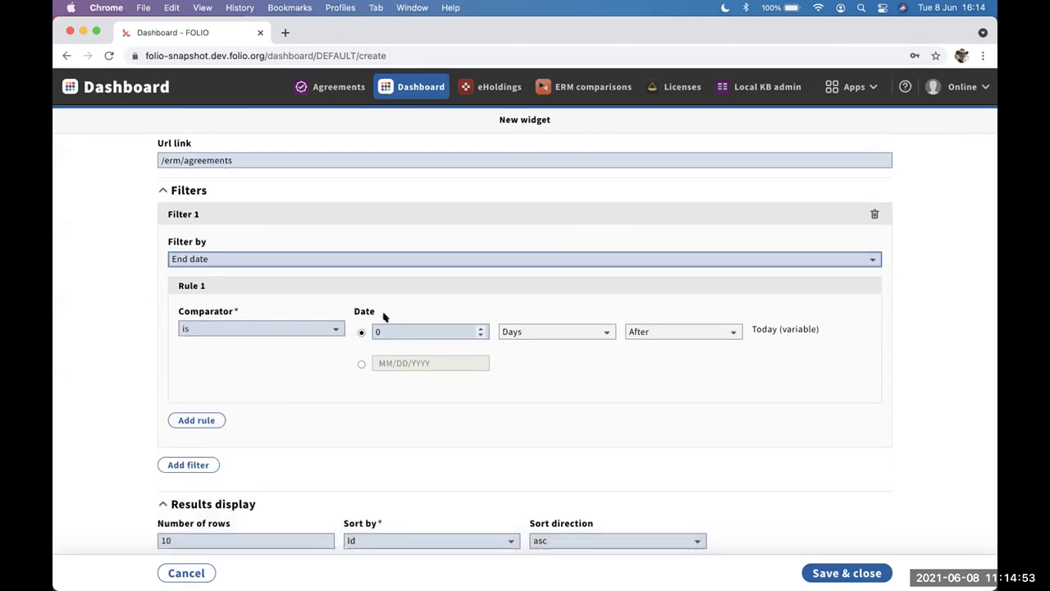
Set the End date filter to 'on or before' 1 Months After today
left_click(425, 331)
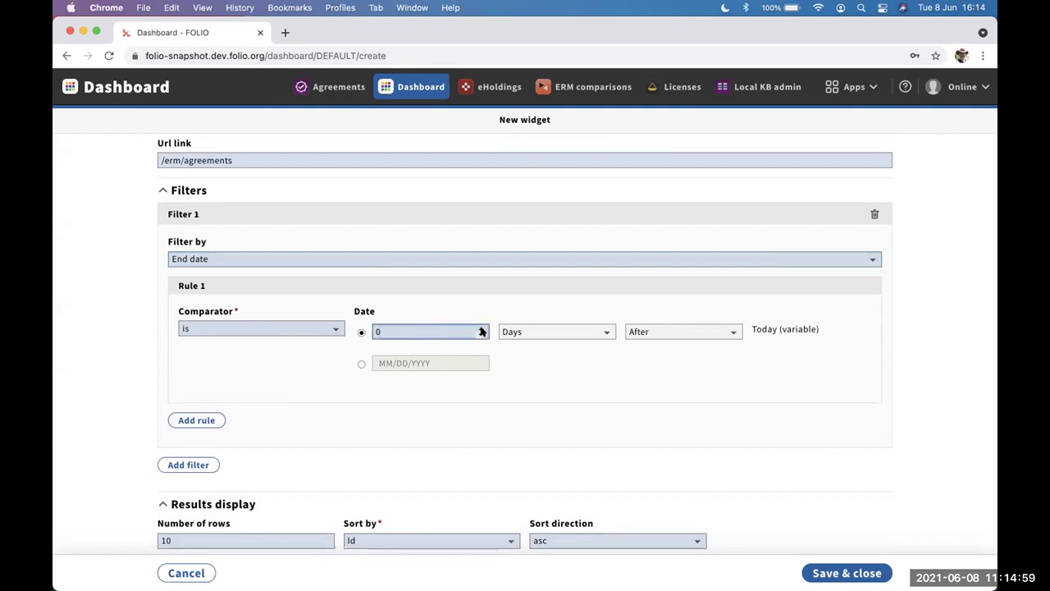
left_click(505, 332)
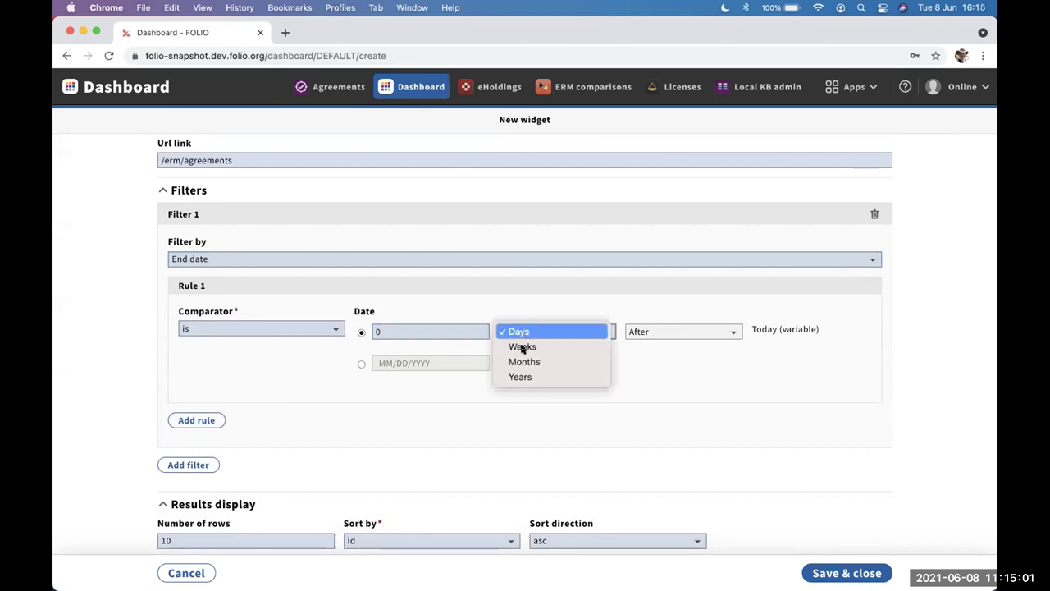
left_click(432, 330)
key("m")
left_click(394, 328)
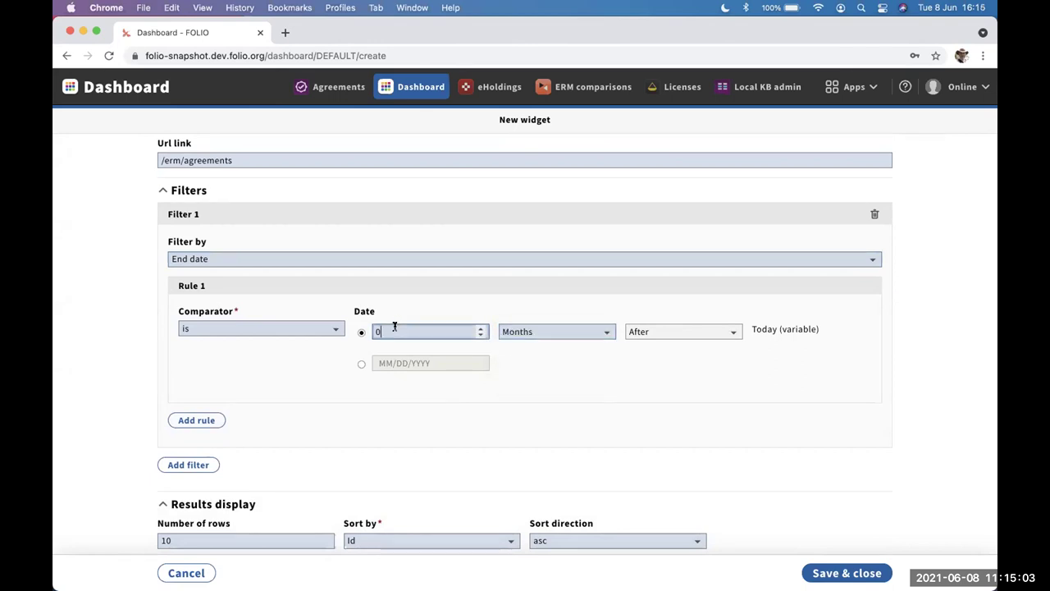
type("1")
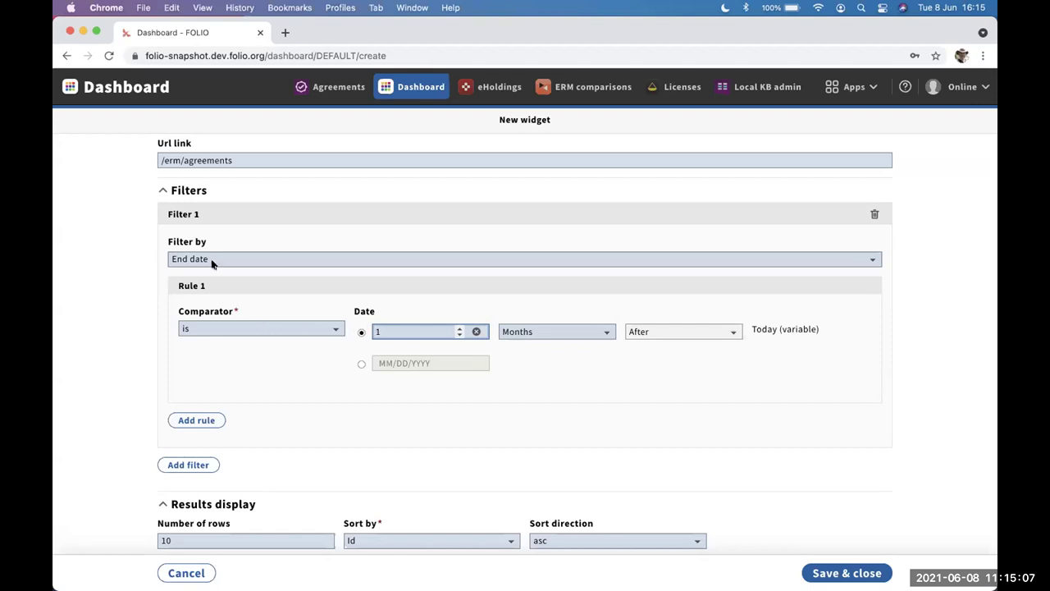
left_click(246, 328)
left_click(213, 373)
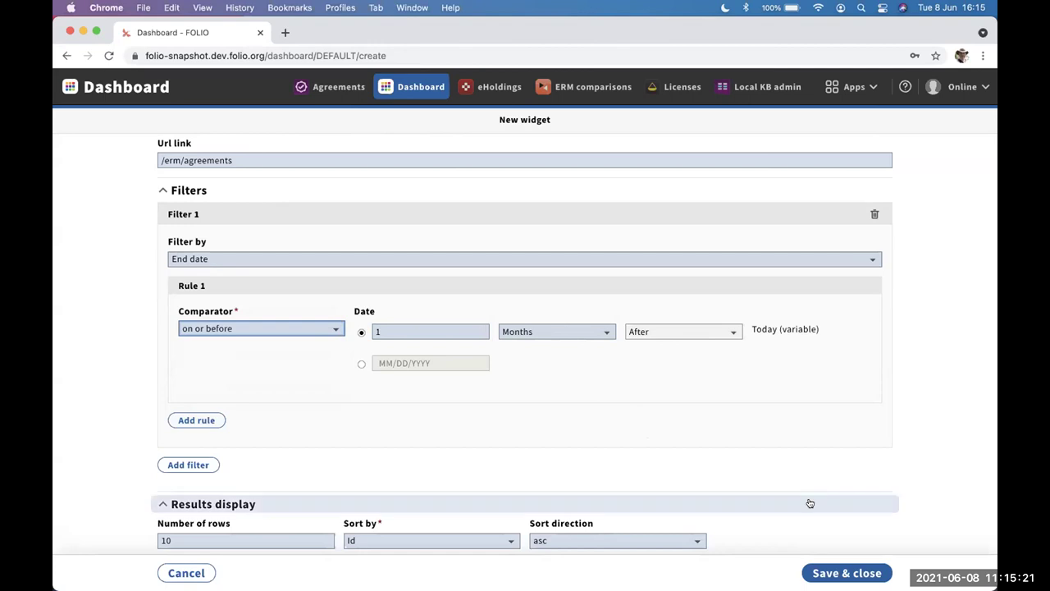
scroll(808, 502, "down", 2)
scroll(809, 502, "down", 2)
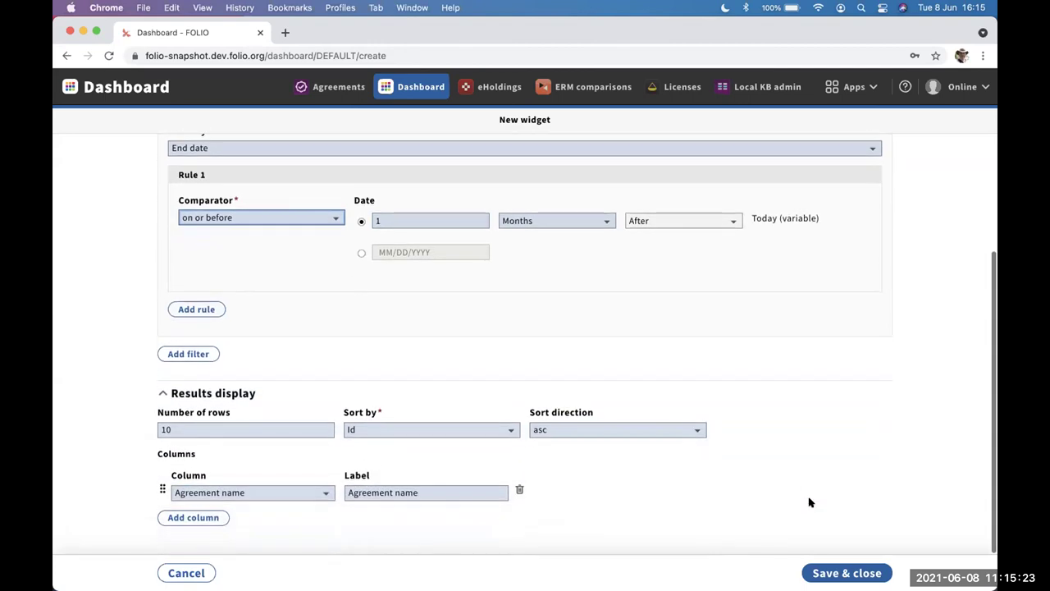
Add Internal contact(s), End date and Status result columns
left_click(214, 517)
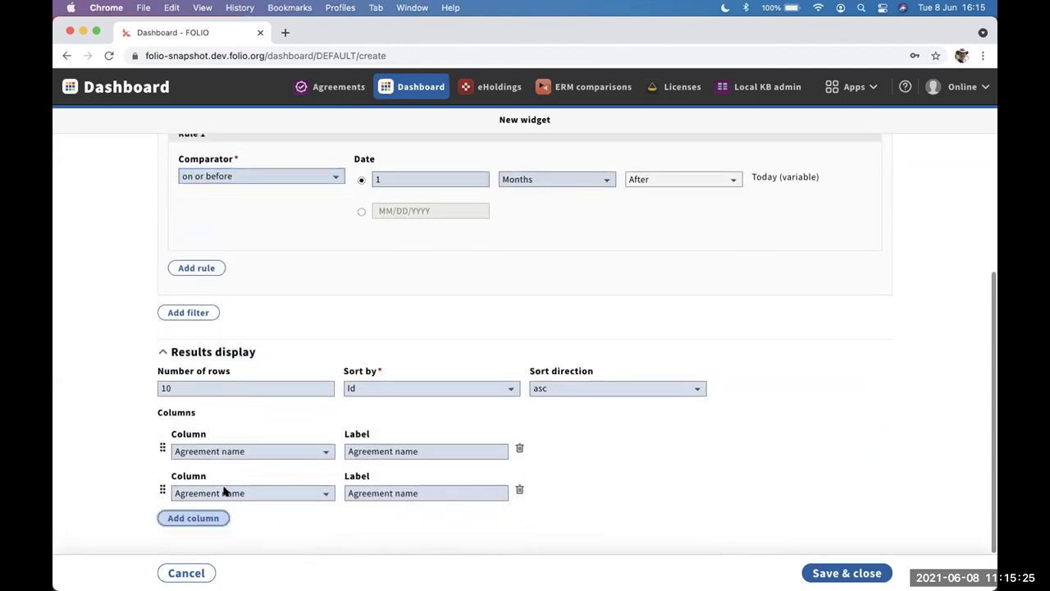
left_click(226, 492)
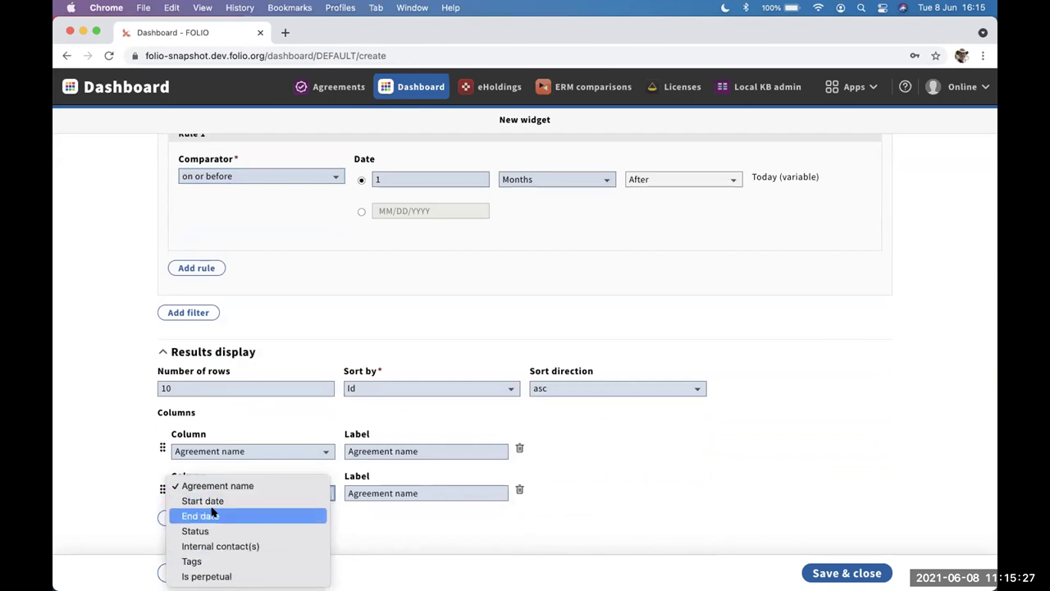
left_click(214, 545)
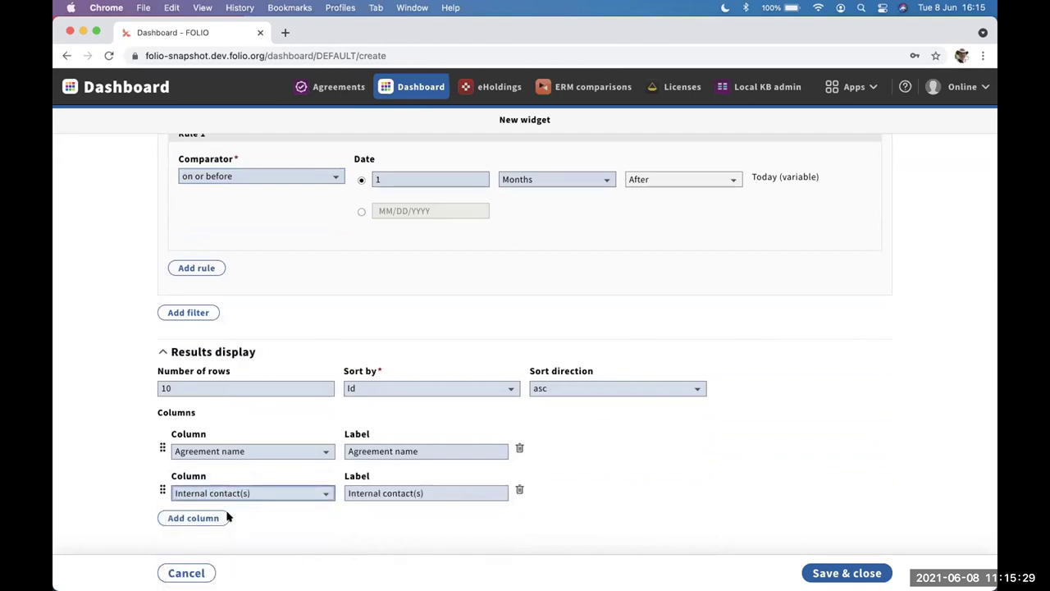
left_click(197, 519)
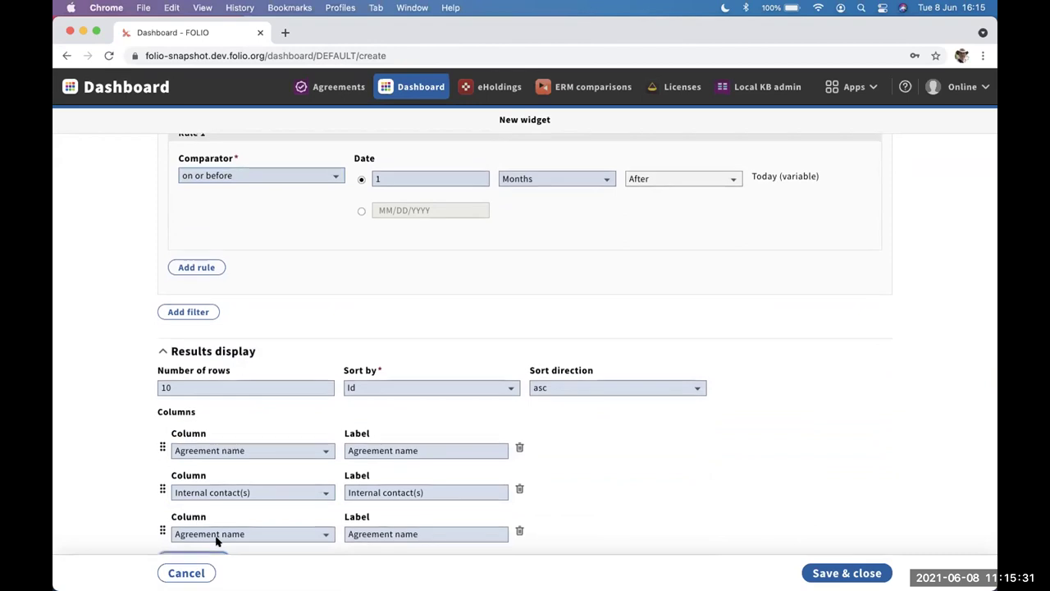
left_click(235, 492)
left_click(225, 523)
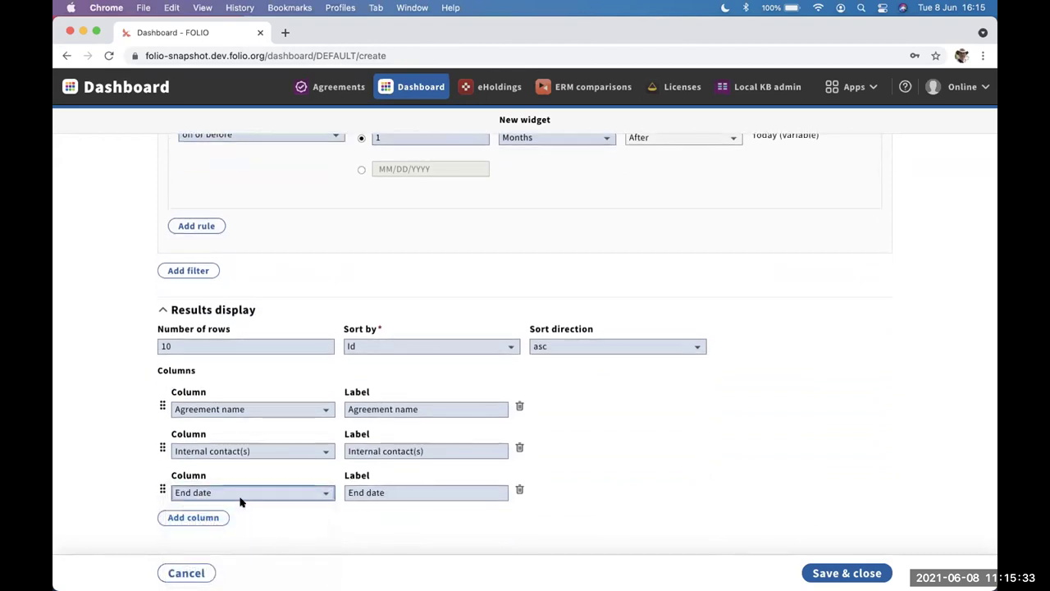
left_click(210, 518)
left_click(222, 492)
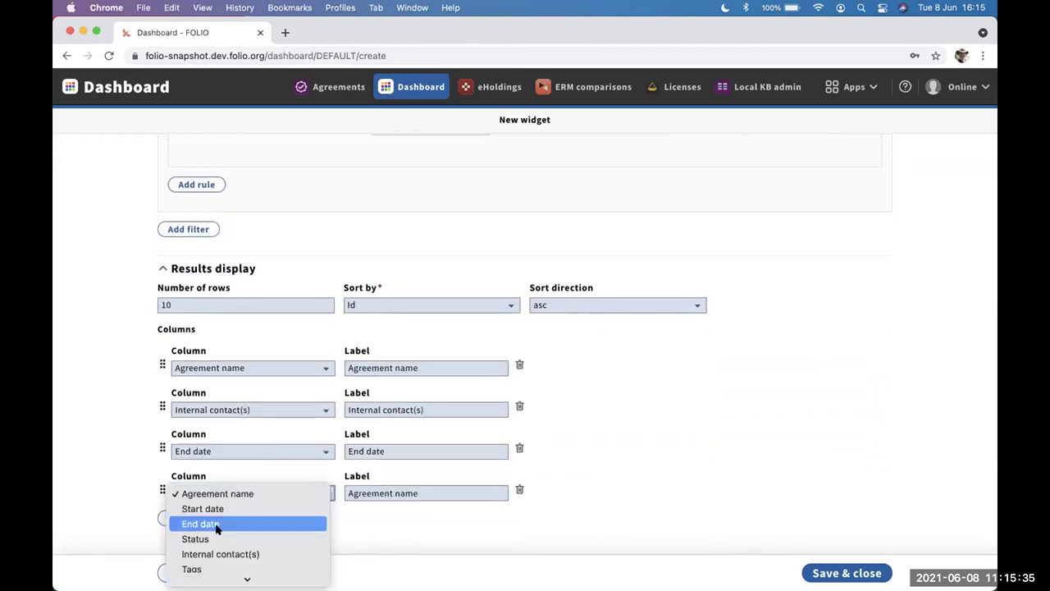
left_click(213, 536)
scroll(249, 332, "up", 6)
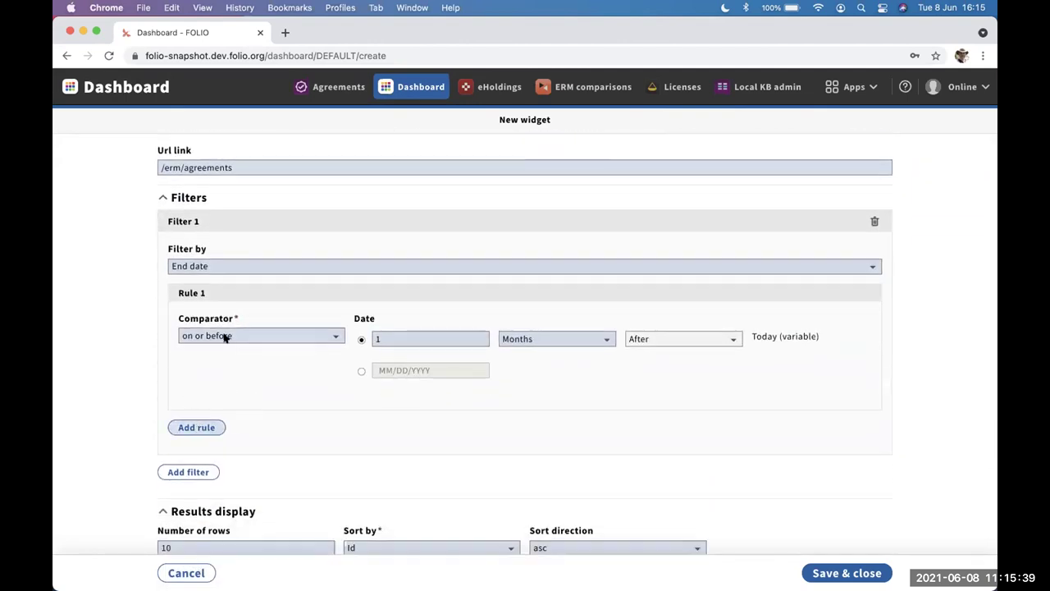
scroll(205, 307, "down", 2)
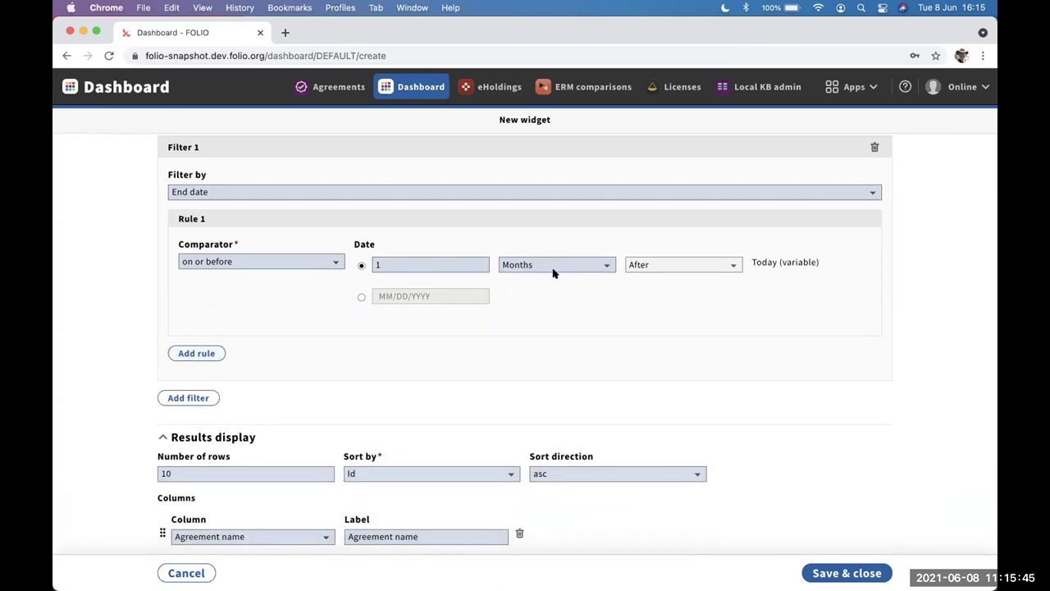
Add a second rule to the End date filter, then delete it
left_click(200, 353)
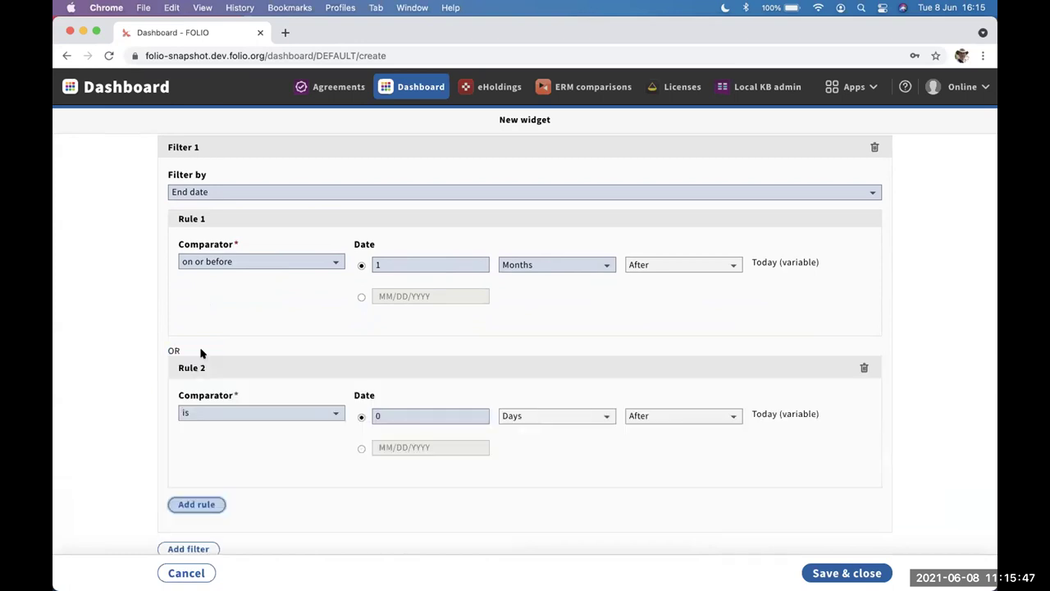
left_click(268, 413)
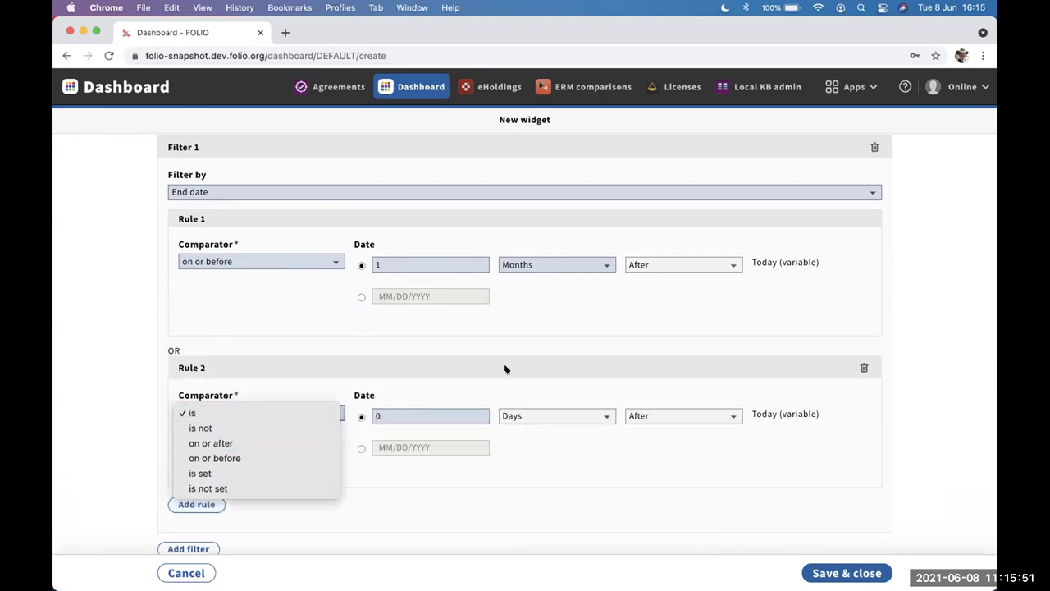
left_click(862, 368)
left_click(862, 367)
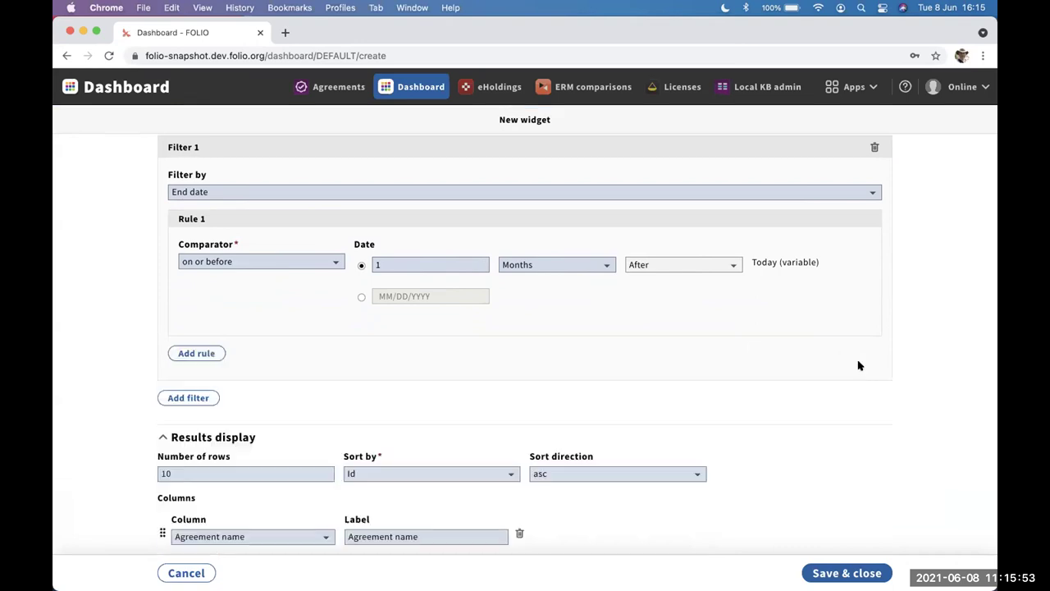
Add a second End date filter 'on or after' 0 Days After today, and save the widget
left_click(188, 397)
scroll(197, 385, "down", 2)
left_click(204, 366)
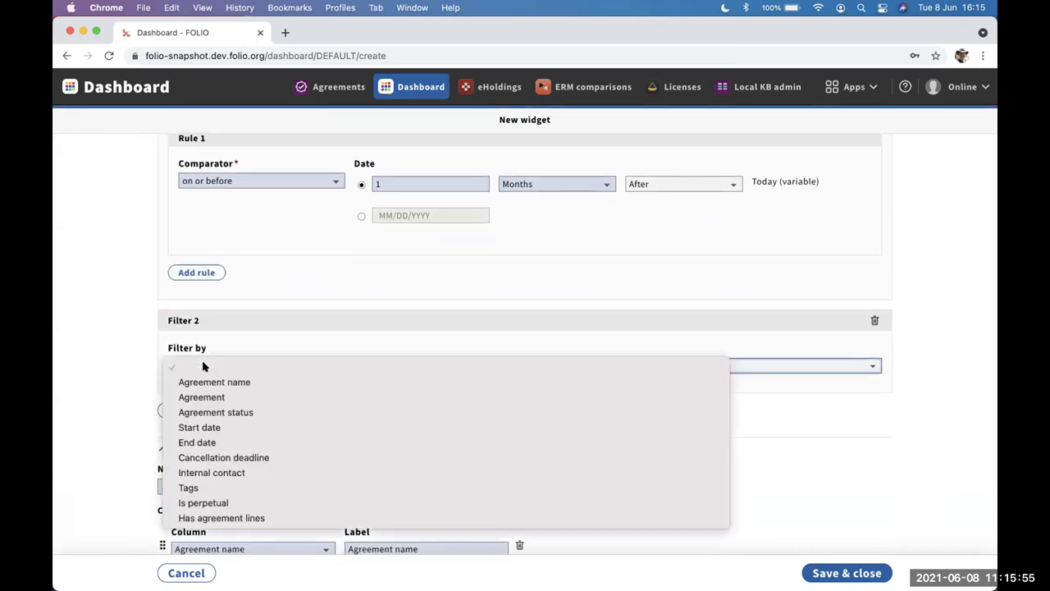
left_click(207, 442)
left_click(254, 436)
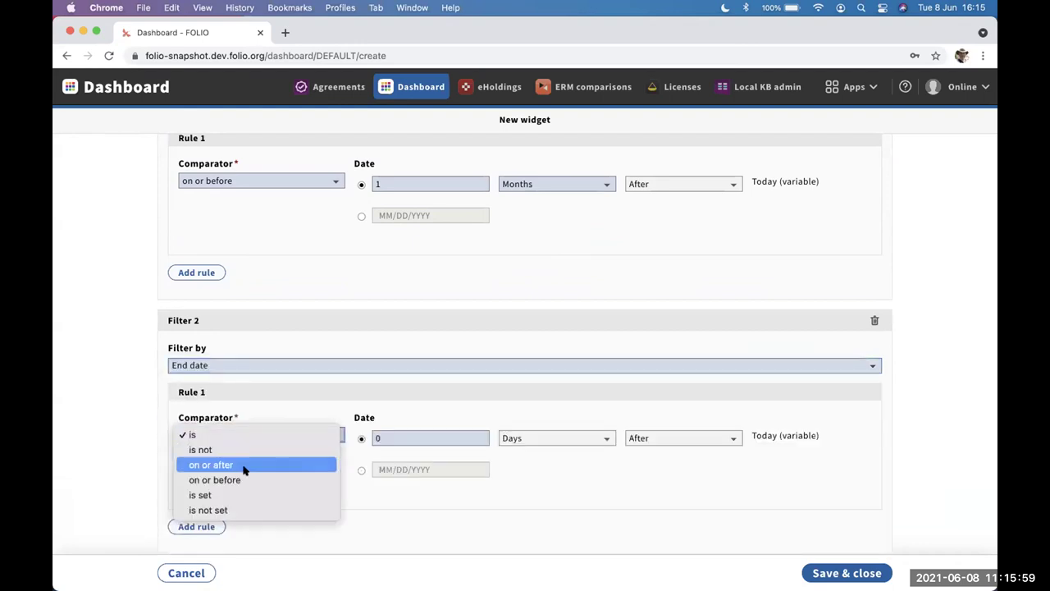
left_click(239, 465)
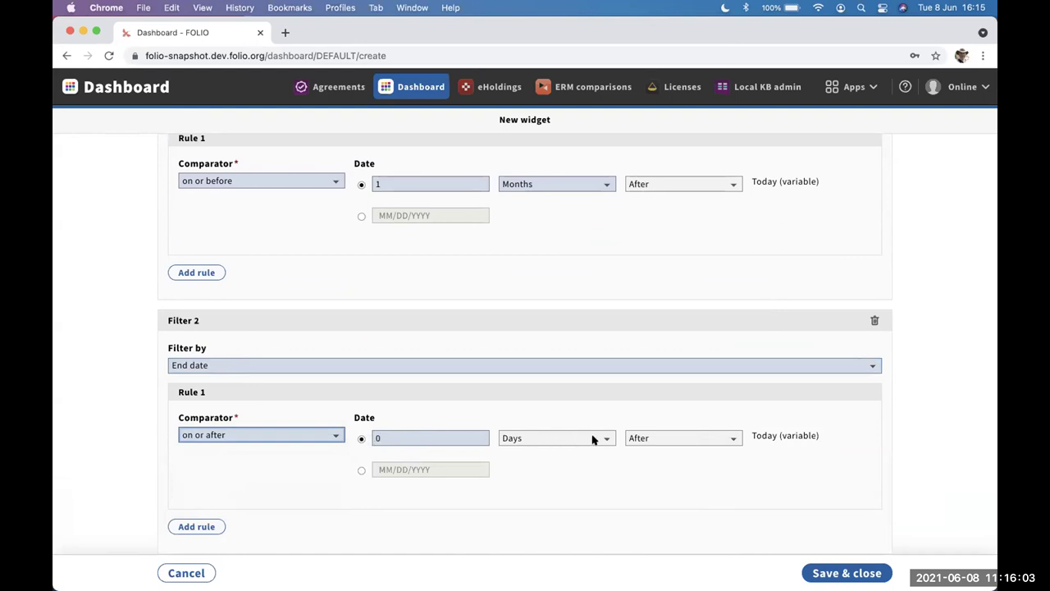
scroll(569, 459, "down", 1)
scroll(569, 460, "up", 3)
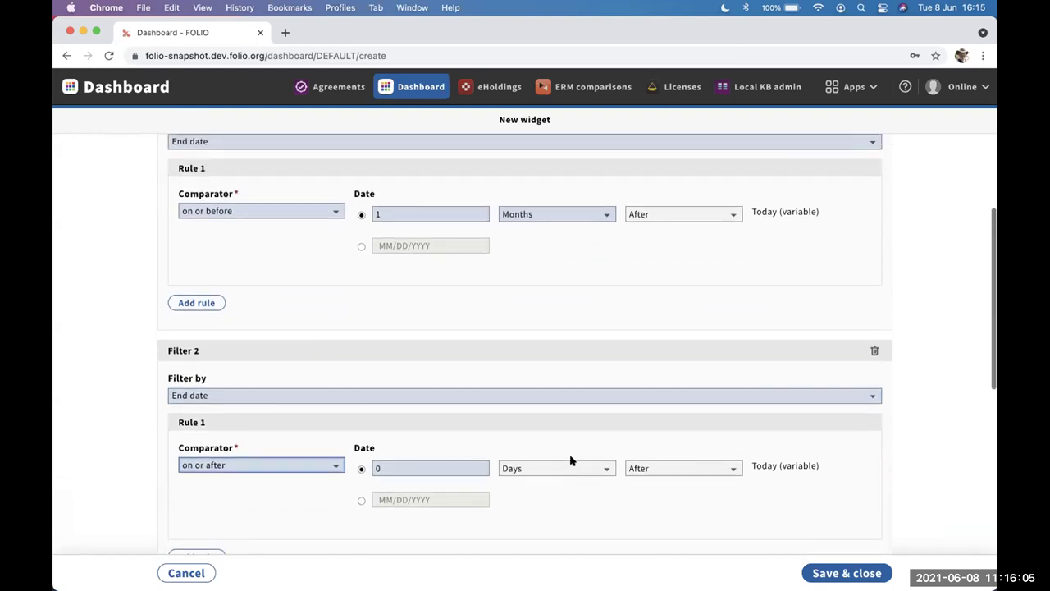
scroll(569, 458, "down", 2)
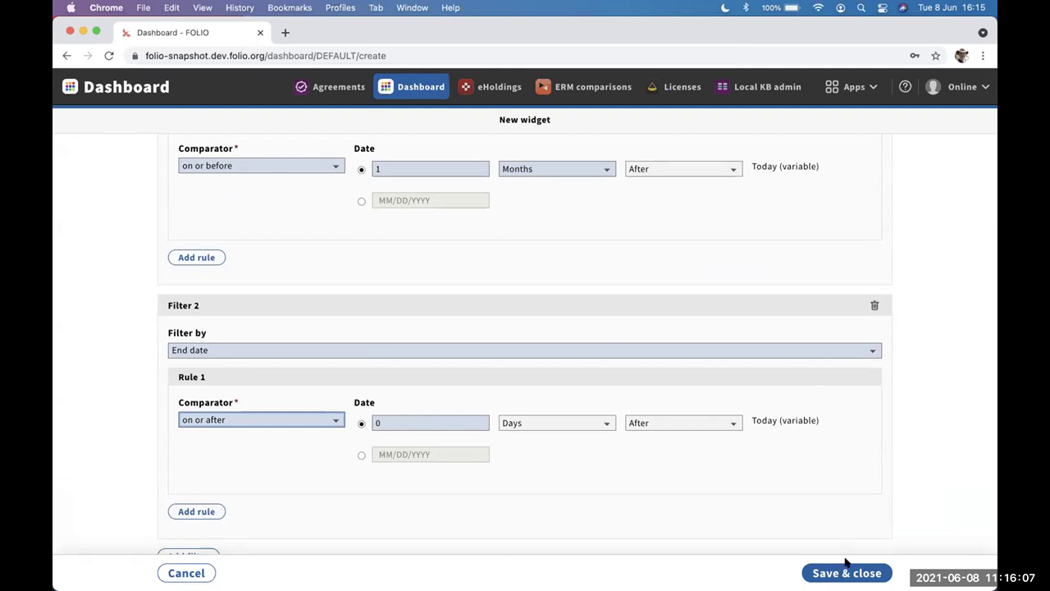
left_click(845, 568)
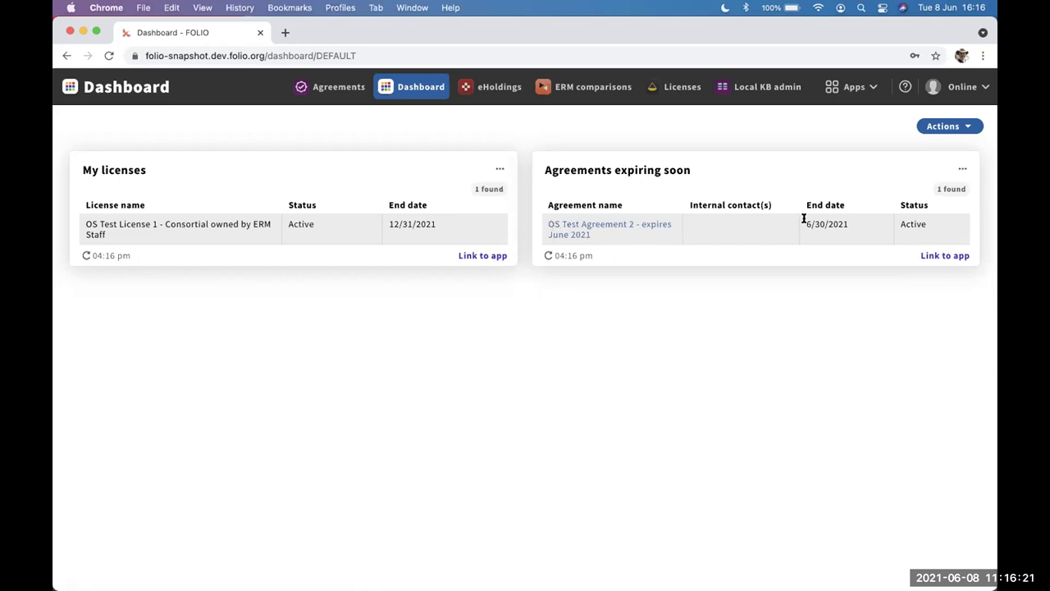
Check OS Test Agreement 2's record (ends 6/30/2021), then reopen the dashboard's Actions menu
left_click_drag(804, 218, 870, 229)
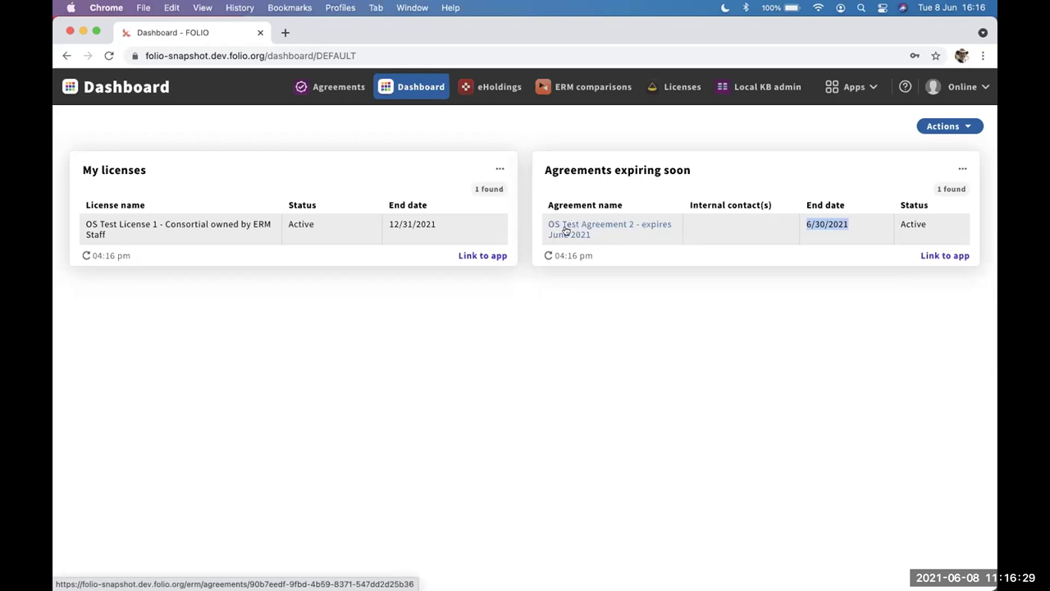
left_click(576, 229)
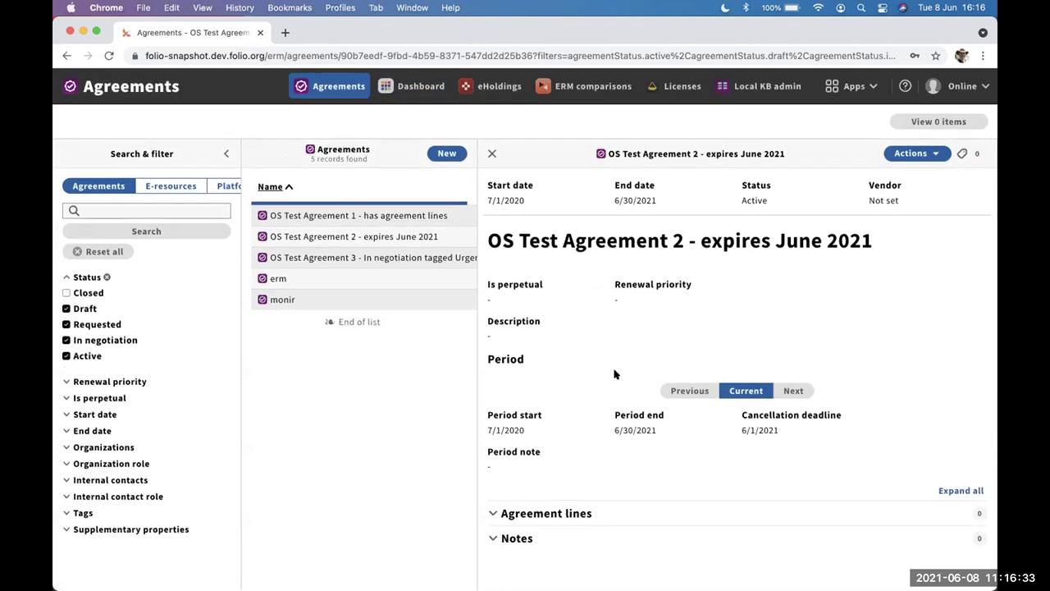
left_click(493, 153)
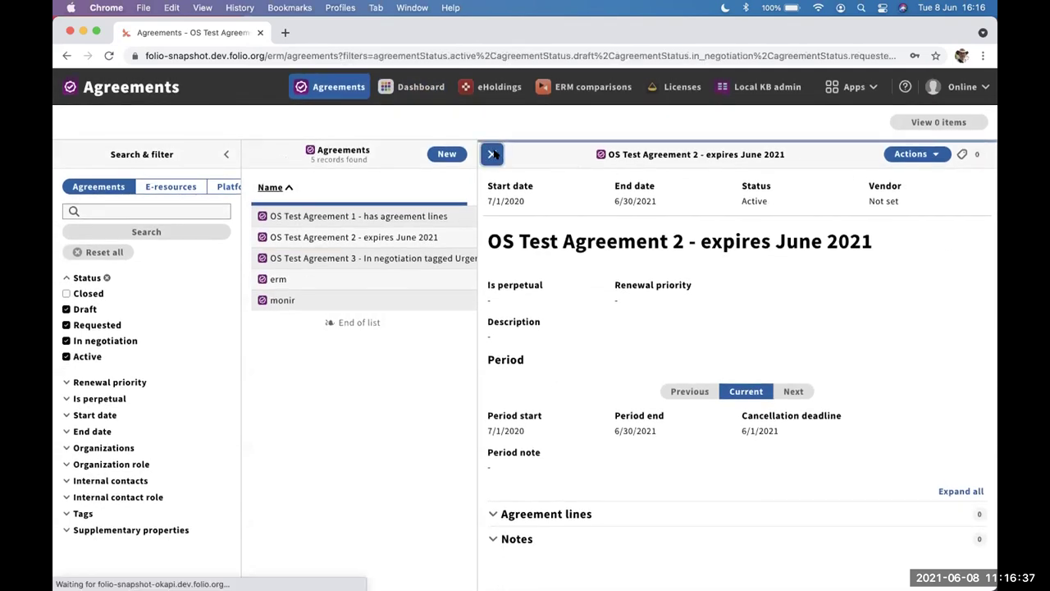
left_click(392, 87)
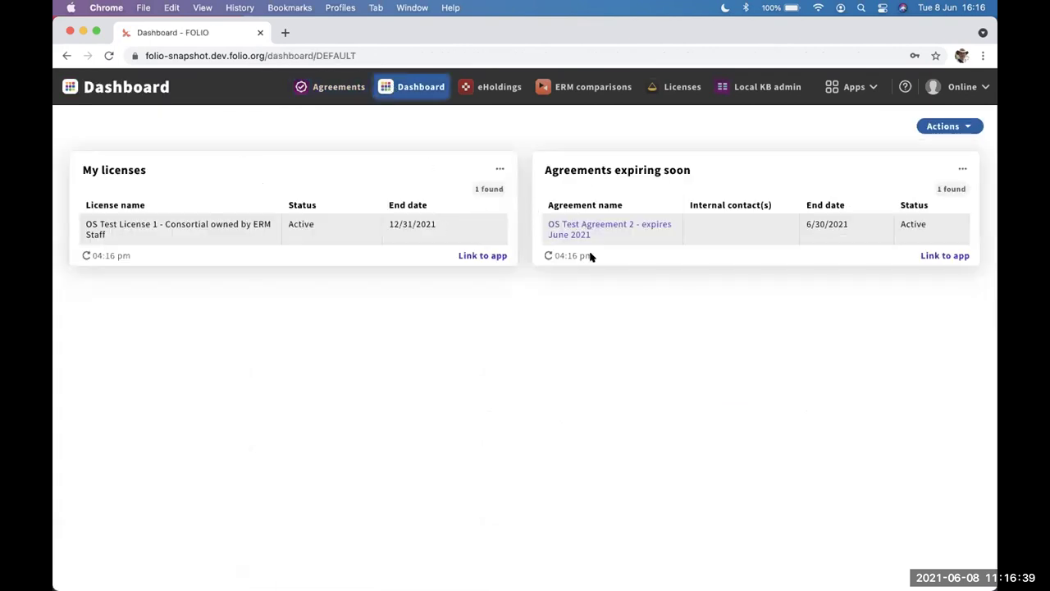
left_click(923, 126)
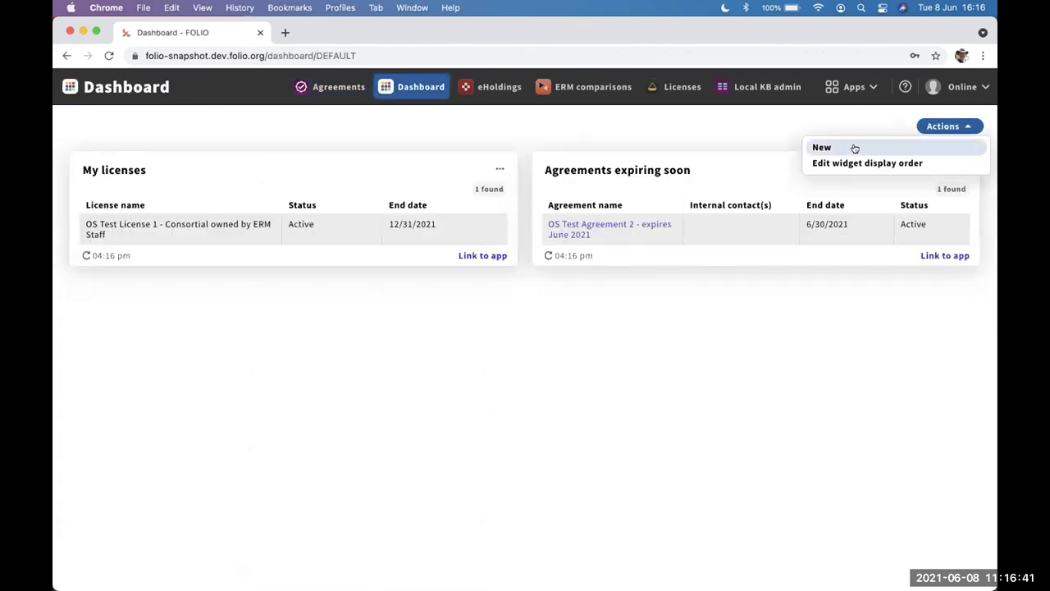
Create a widget named 'Agreements lacking agreements lines' based on ERM Agreements
left_click(854, 148)
left_click(478, 167)
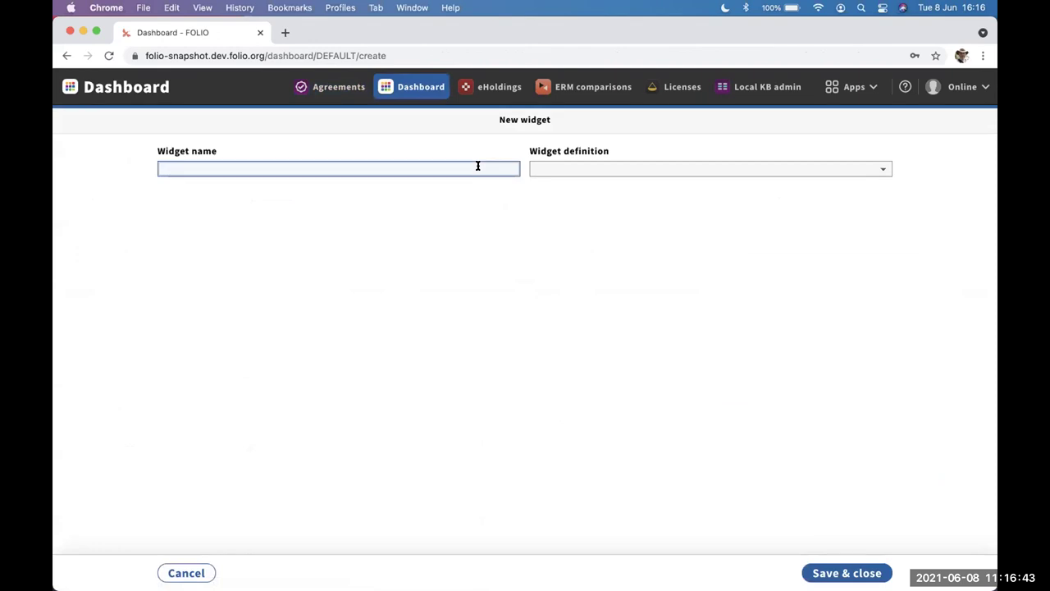
type("Agreements")
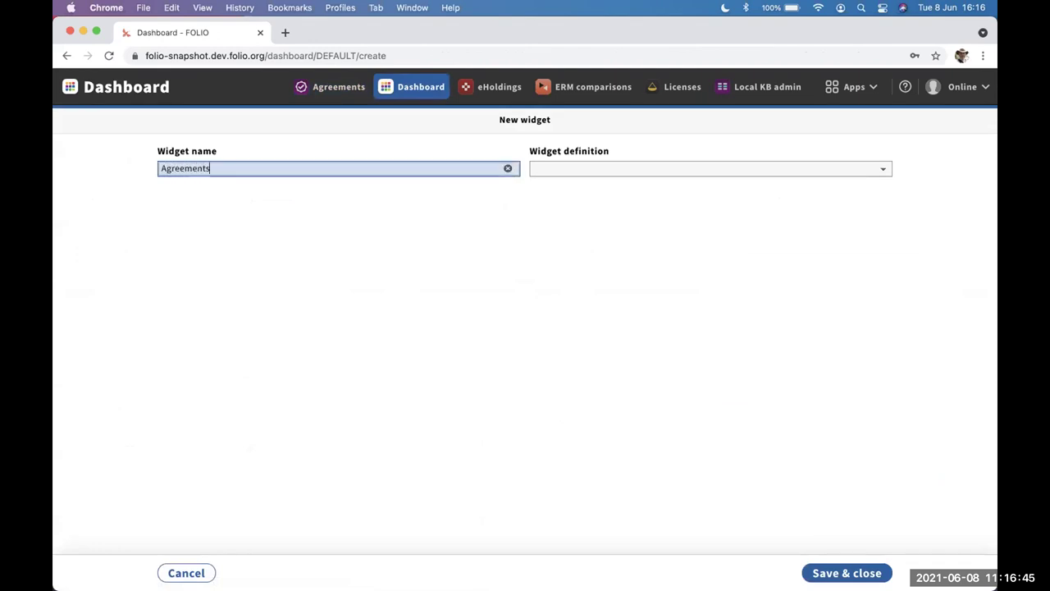
type(" lacking agreements lines")
left_click(683, 167)
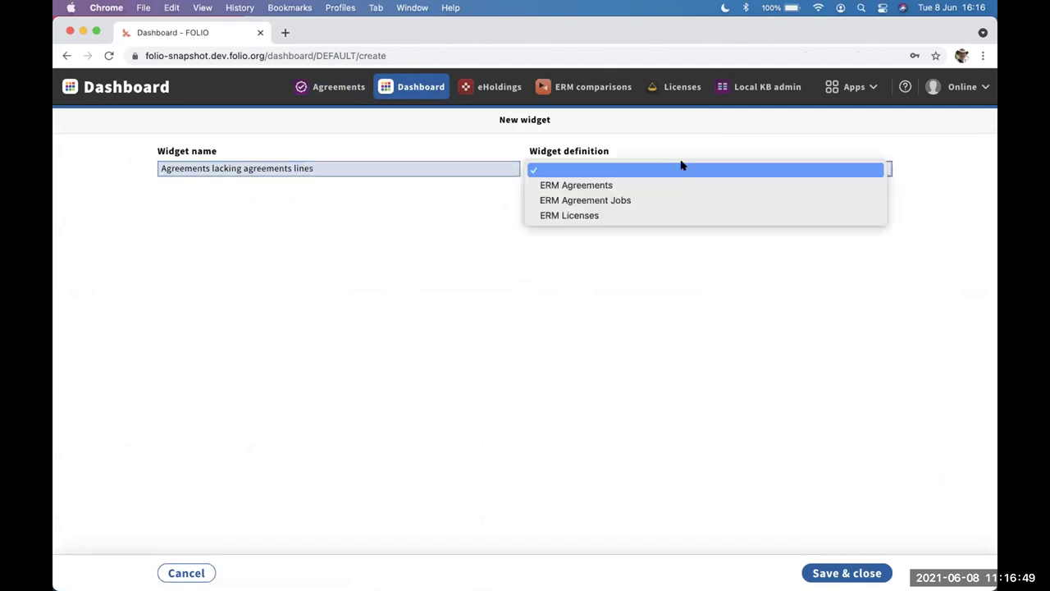
left_click(623, 185)
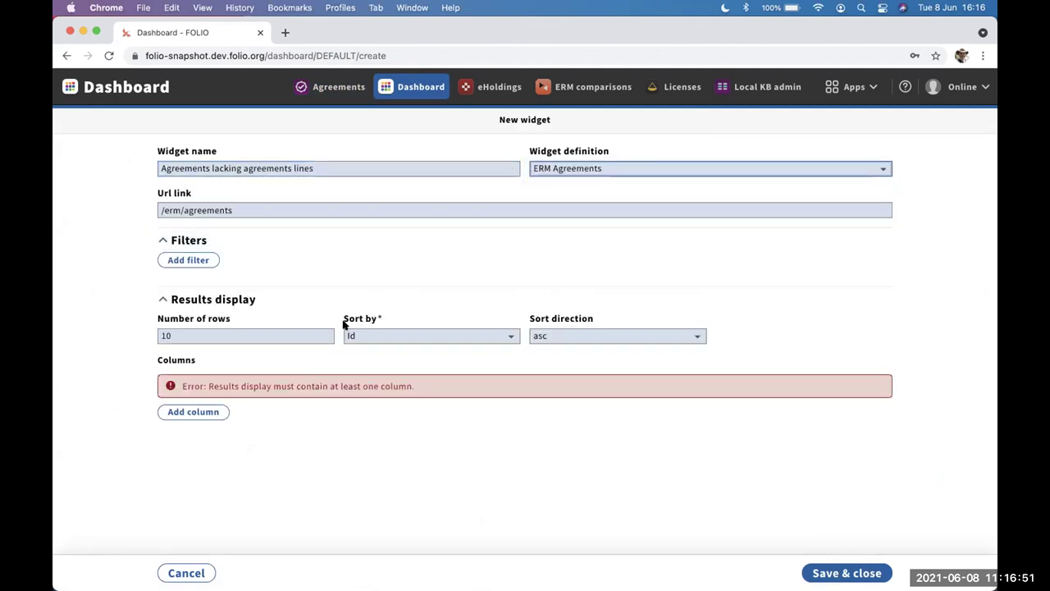
Filter by Has agreement lines 'is empty', add an Agreement name column, and save
left_click(210, 265)
left_click(256, 309)
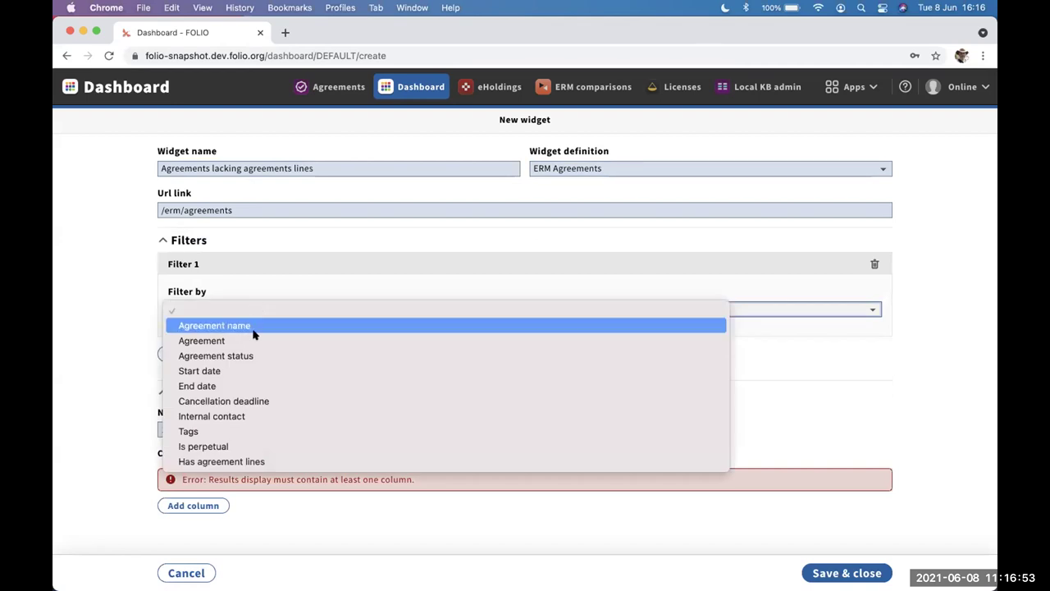
left_click(279, 459)
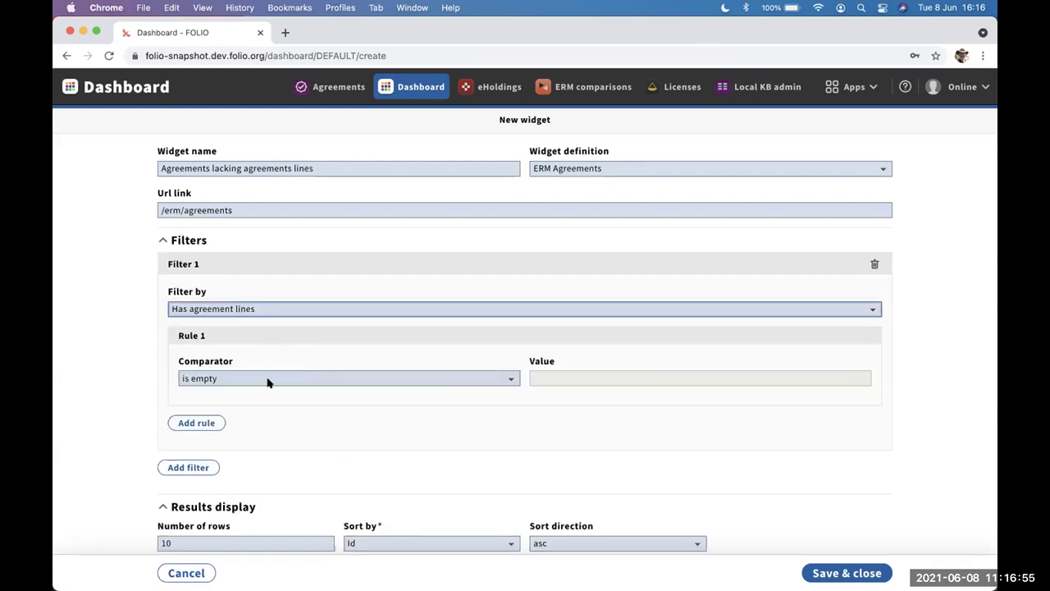
left_click(309, 376)
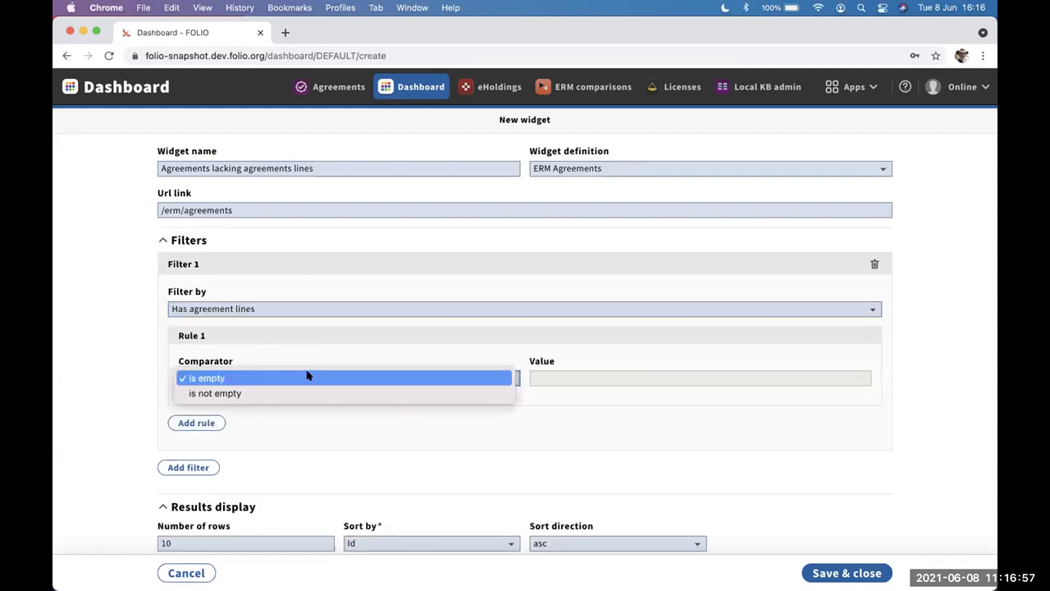
left_click(308, 377)
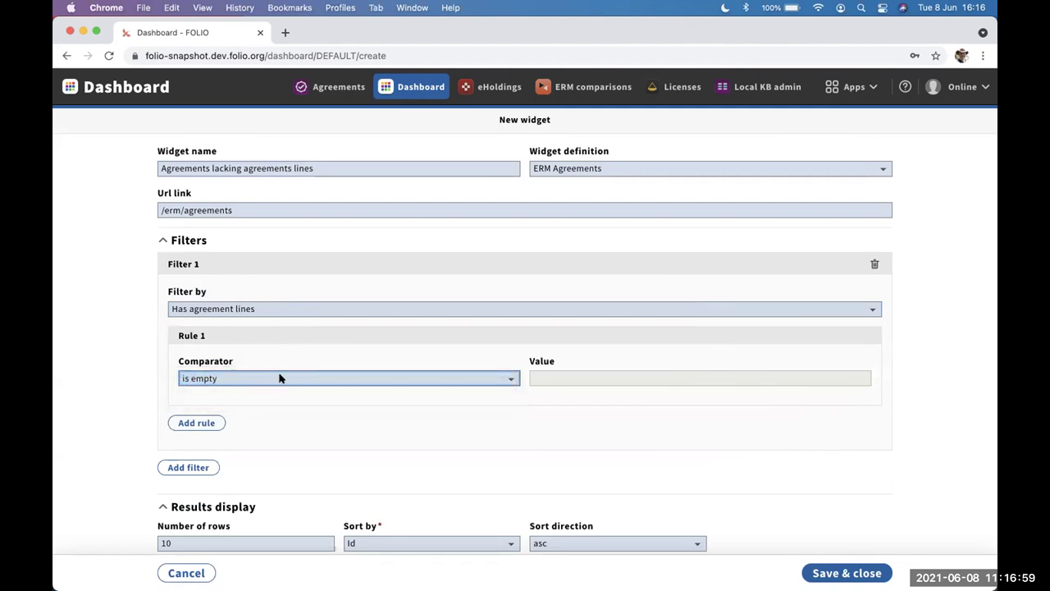
scroll(278, 375, "down", 1)
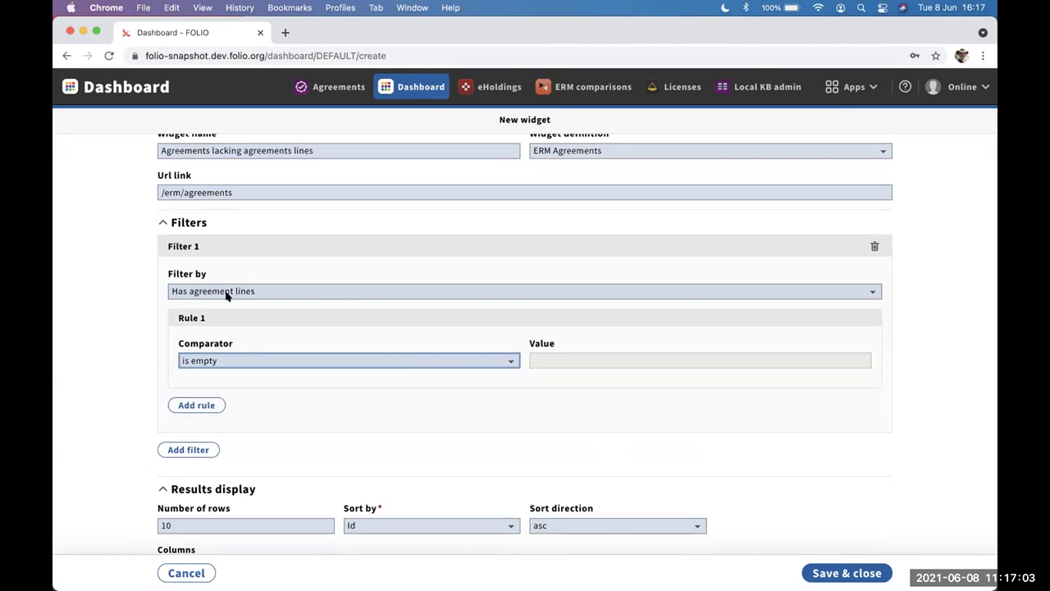
scroll(276, 301, "down", 2)
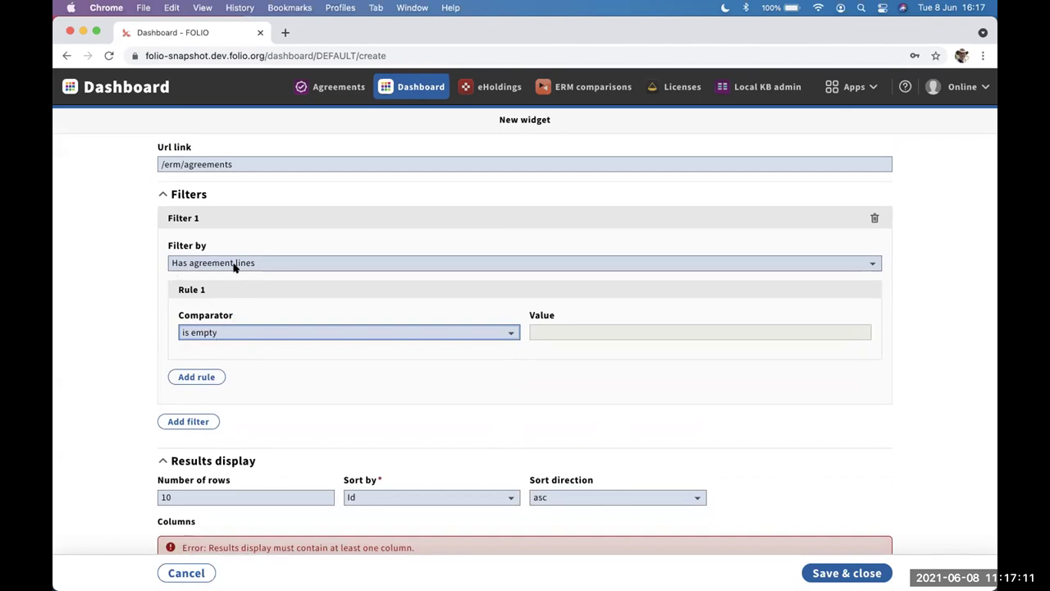
scroll(235, 331, "down", 3)
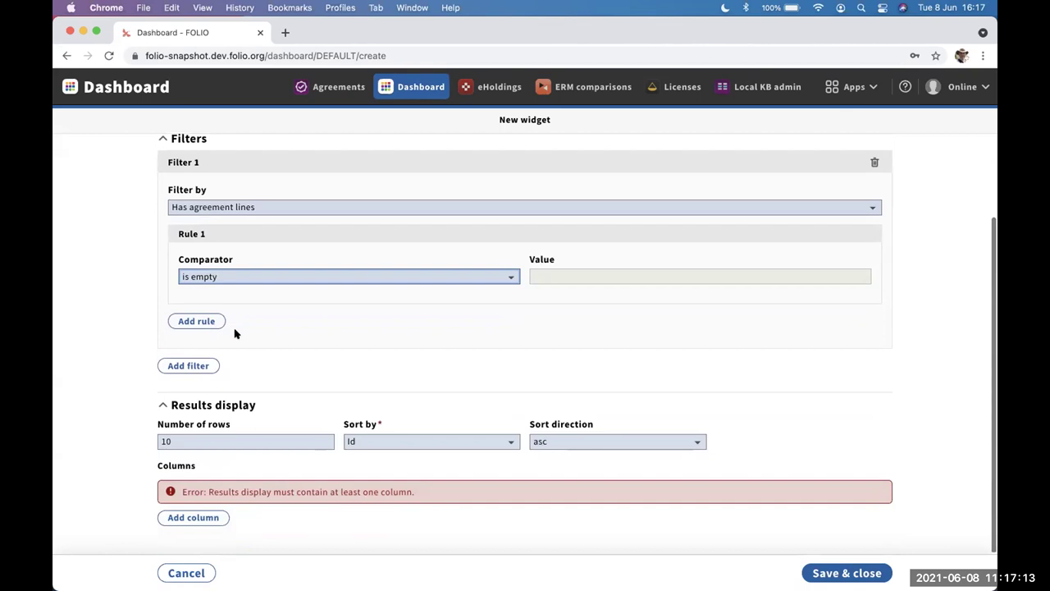
left_click(192, 518)
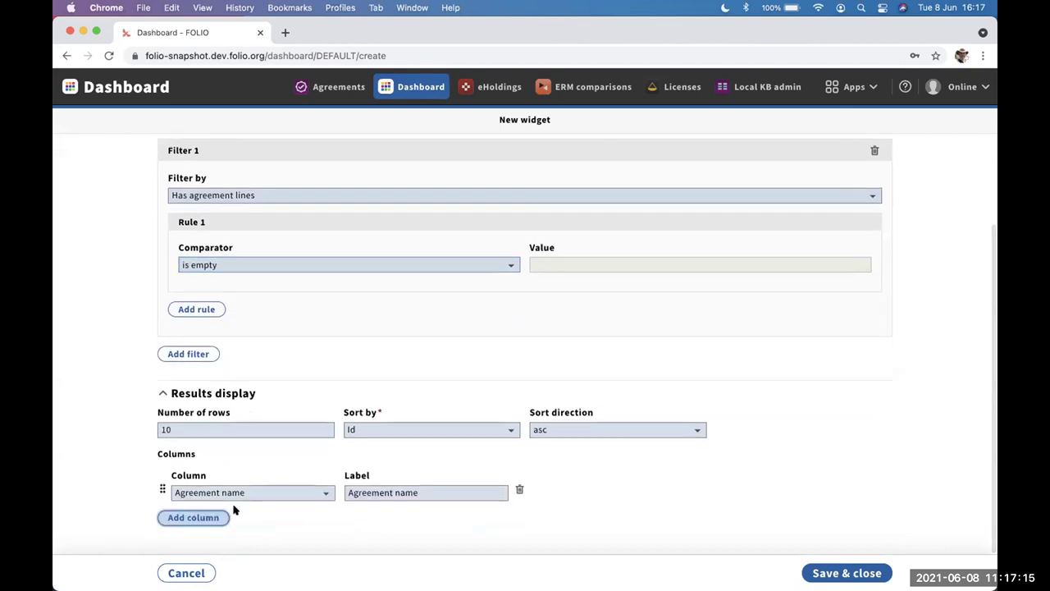
left_click(841, 572)
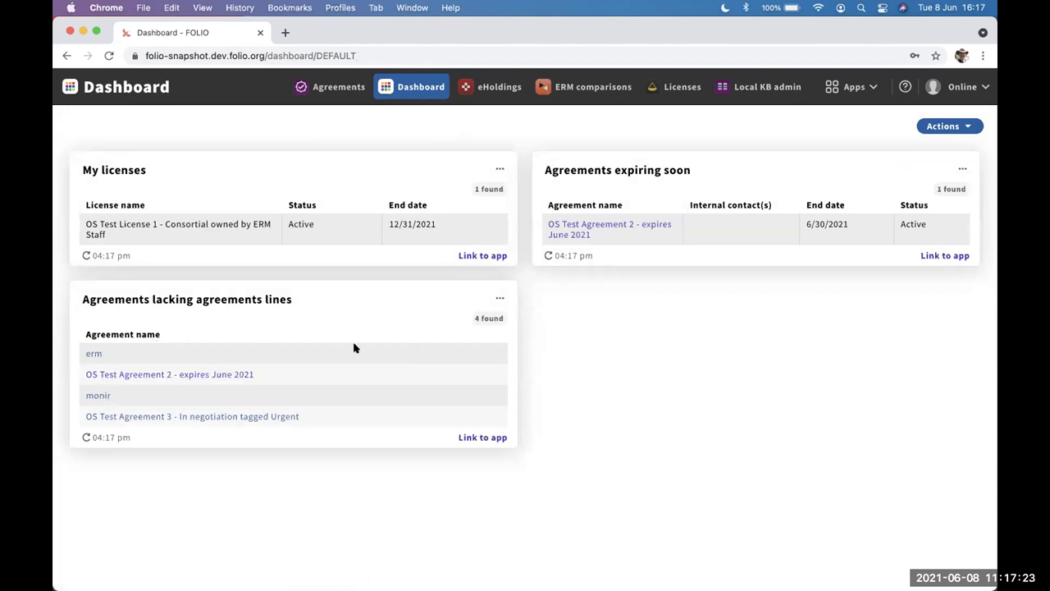
Log out of FOLIO and enter the second staff account's username and password at login
left_click(967, 88)
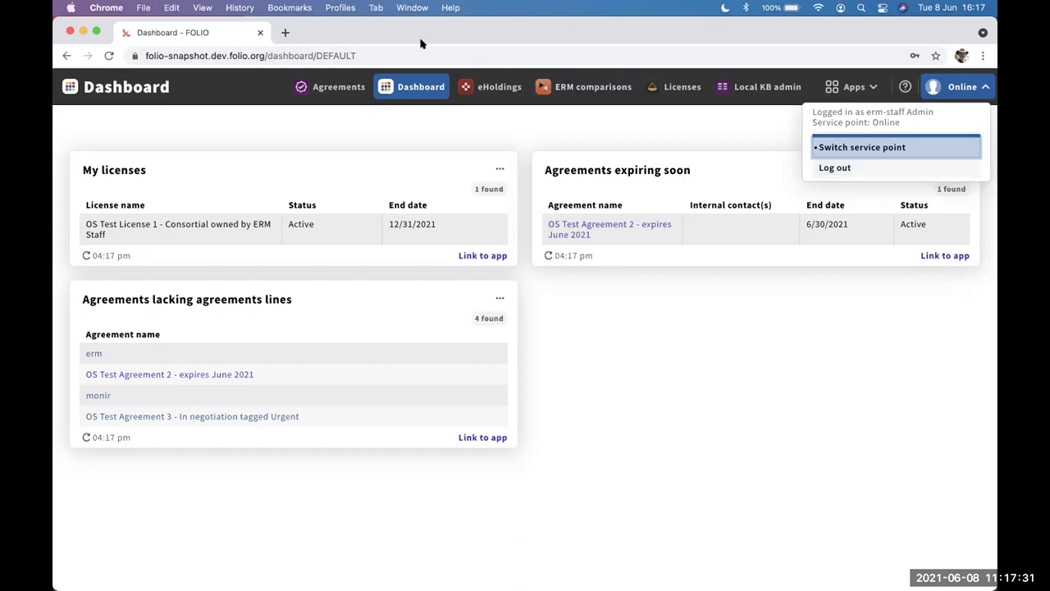
left_click(853, 166)
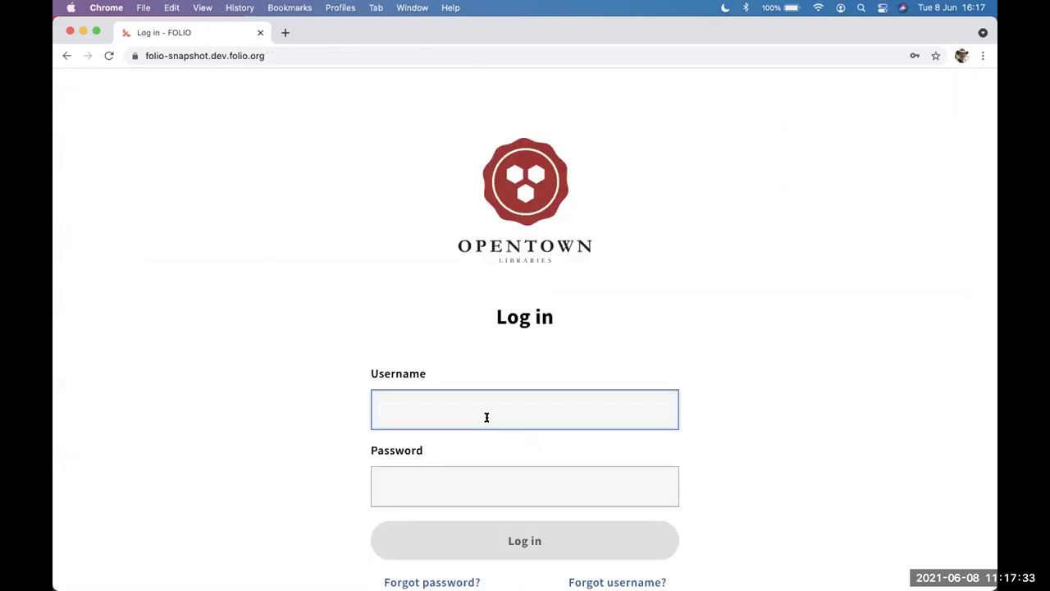
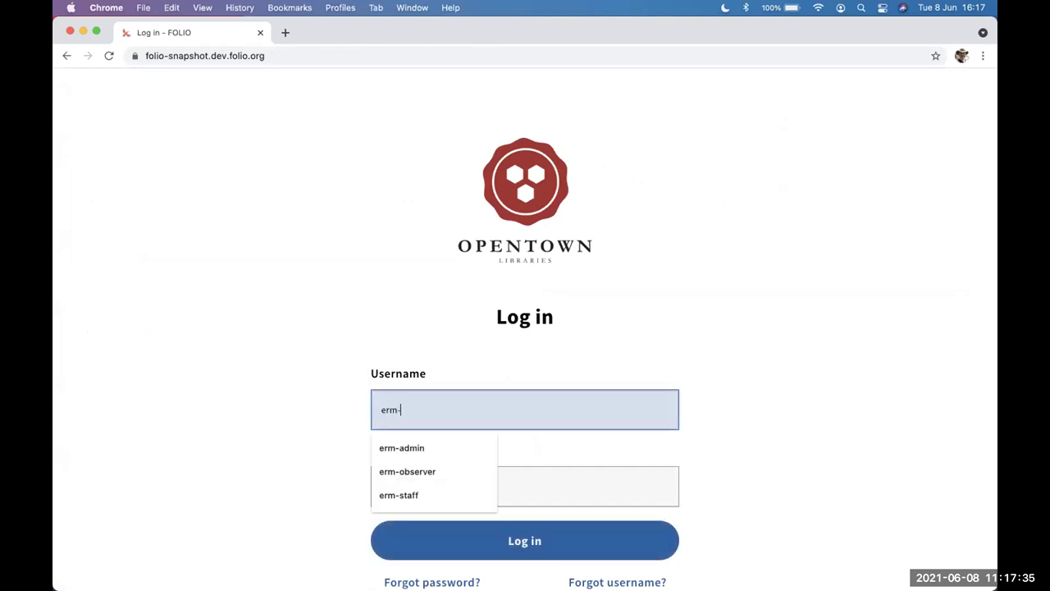
key("Tab")
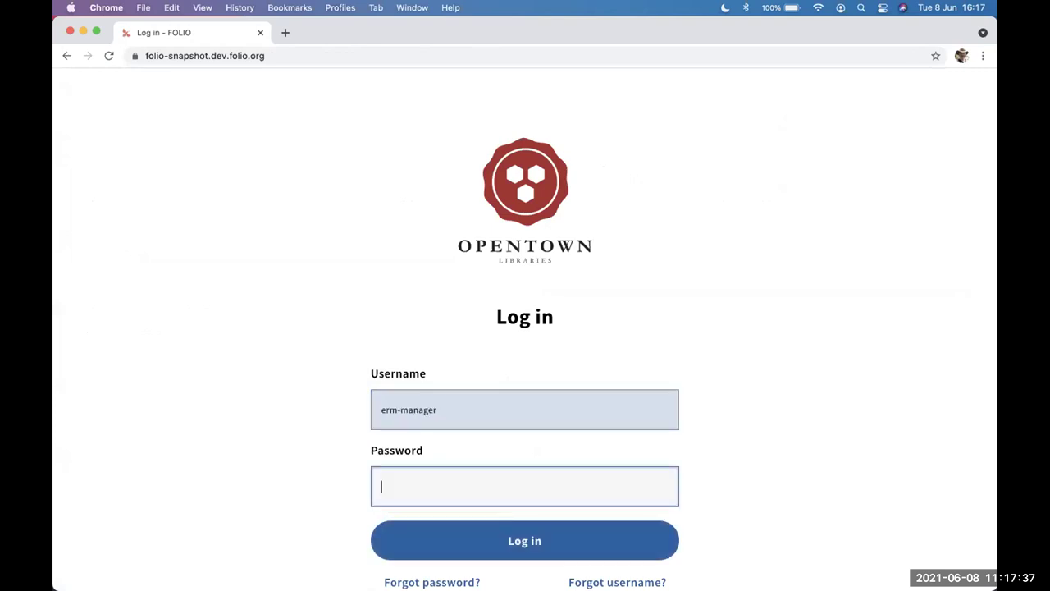
key("BackSpace")
key("BackSpace")
key("BackSpace")
key("BackSpace")
Re-enter the password, sign in as the second staff account, and bring up the empty Dashboard's actions
left_click(500, 537)
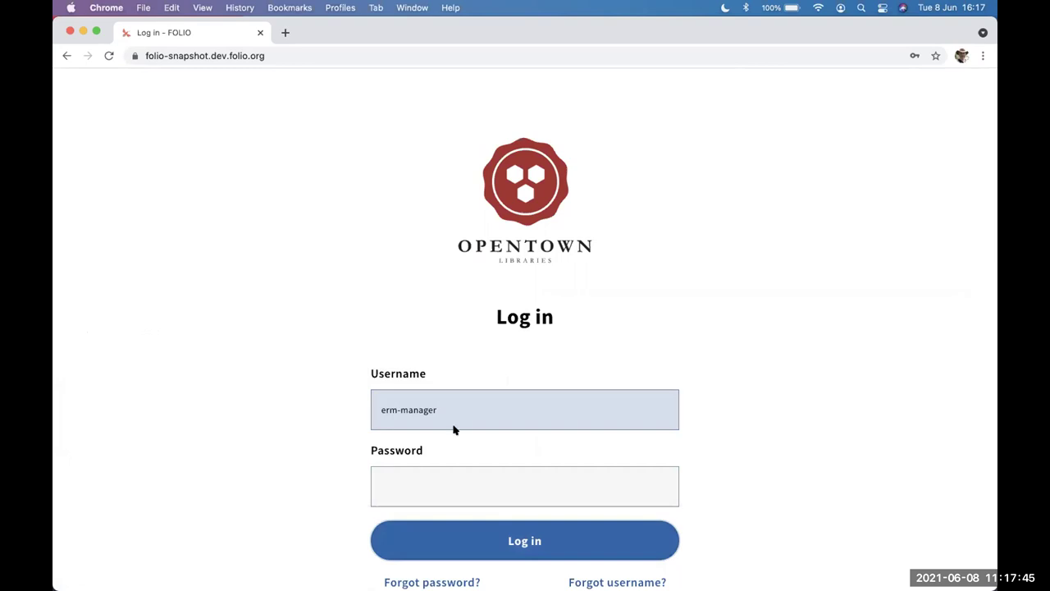
left_click(443, 460)
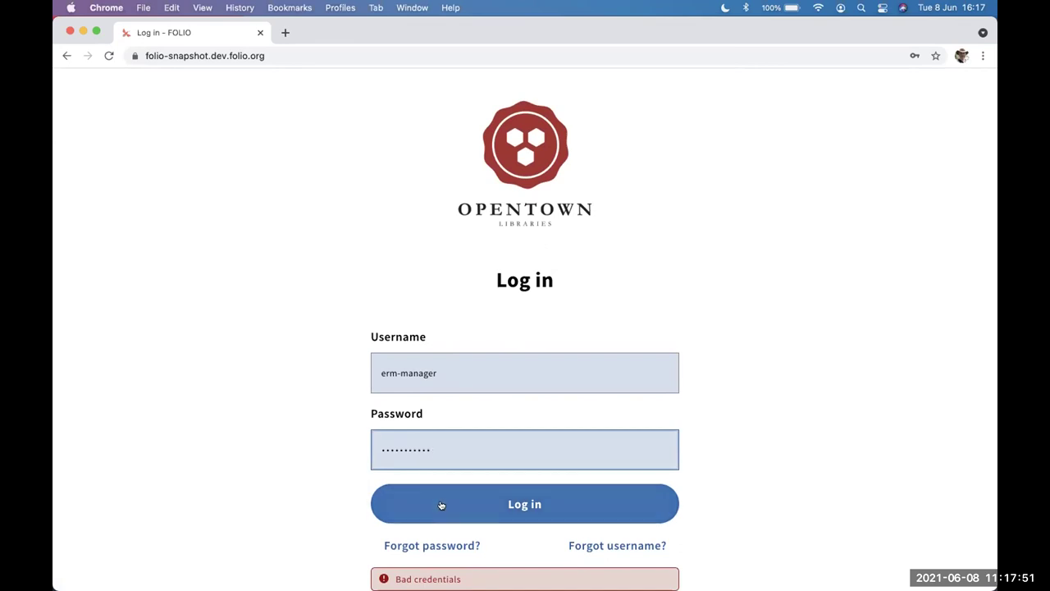
left_click(441, 502)
left_click(346, 90)
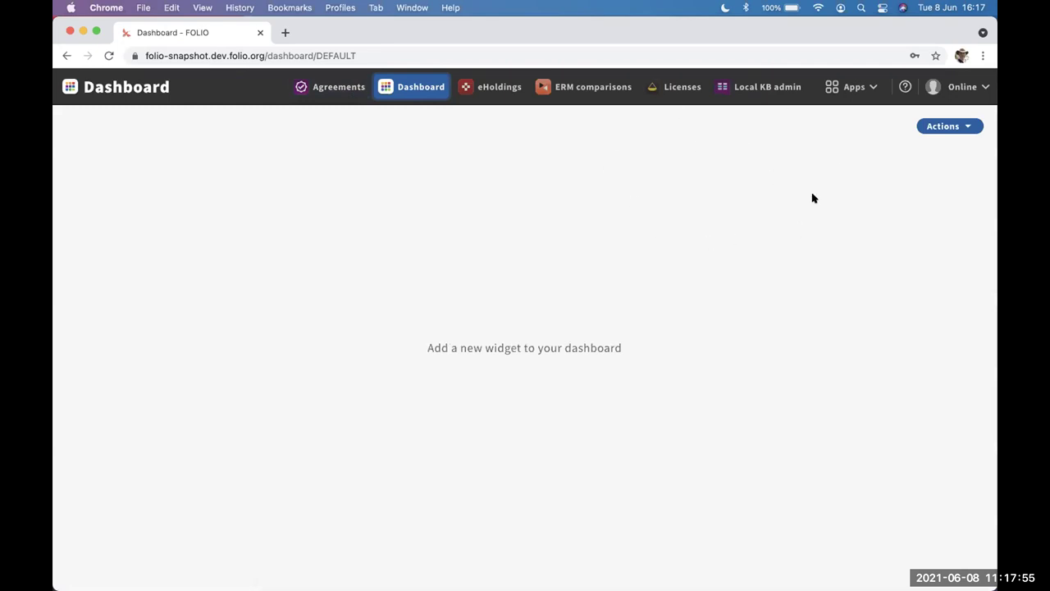
left_click(938, 128)
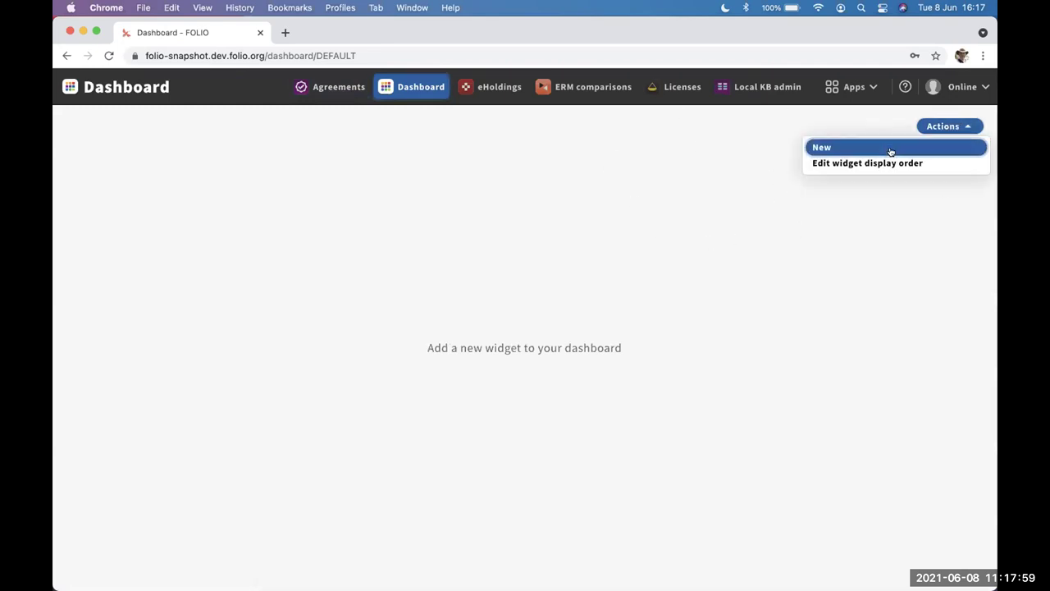
Create a new widget named 'Urgent Agreements in Negotiation' based on ERM Agreements
left_click(891, 153)
left_click(471, 168)
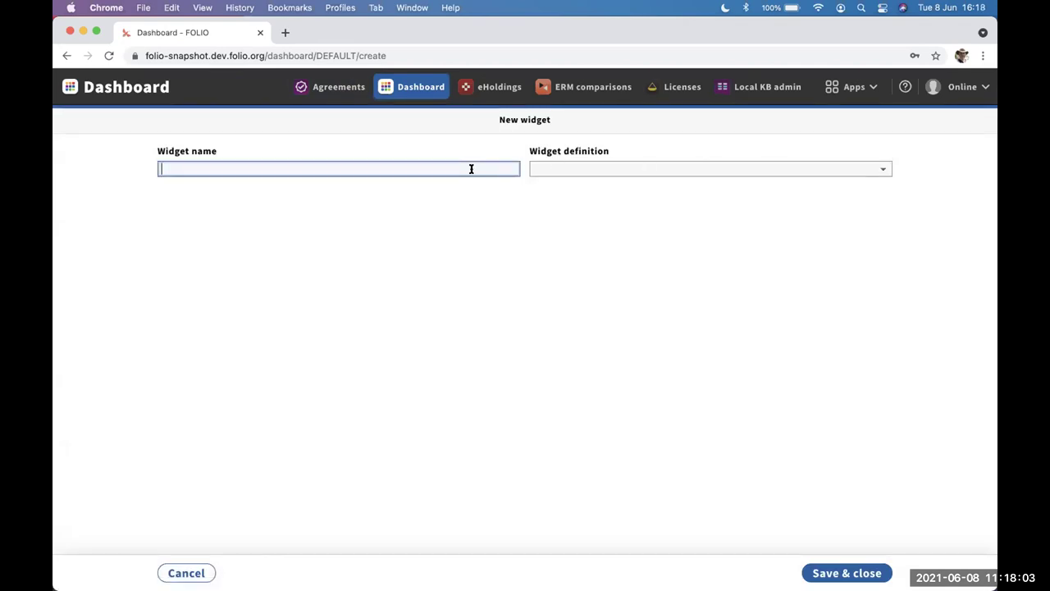
type("Urgent")
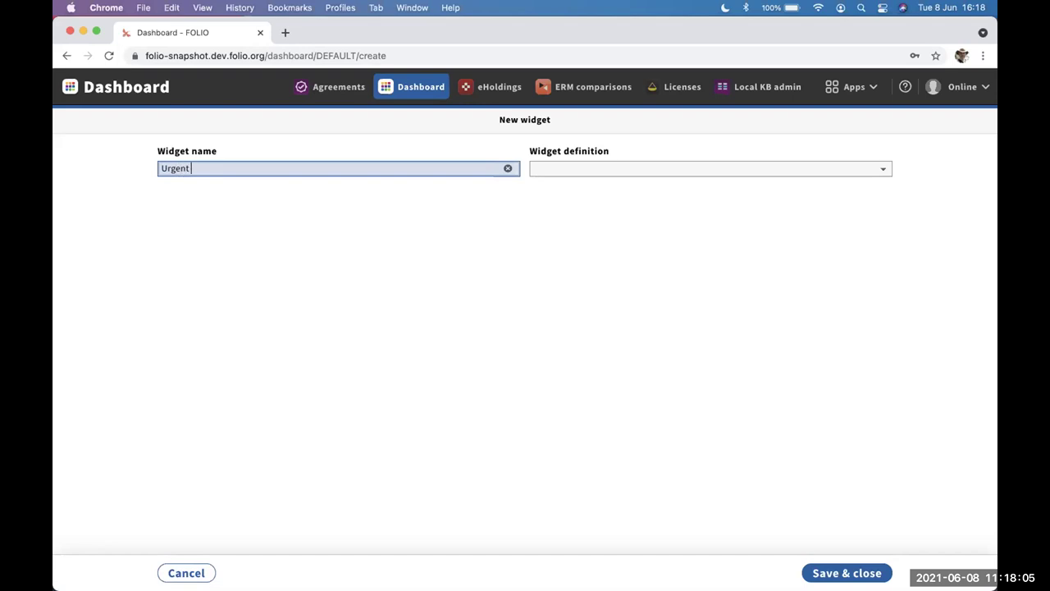
type(" Agreements in Nego")
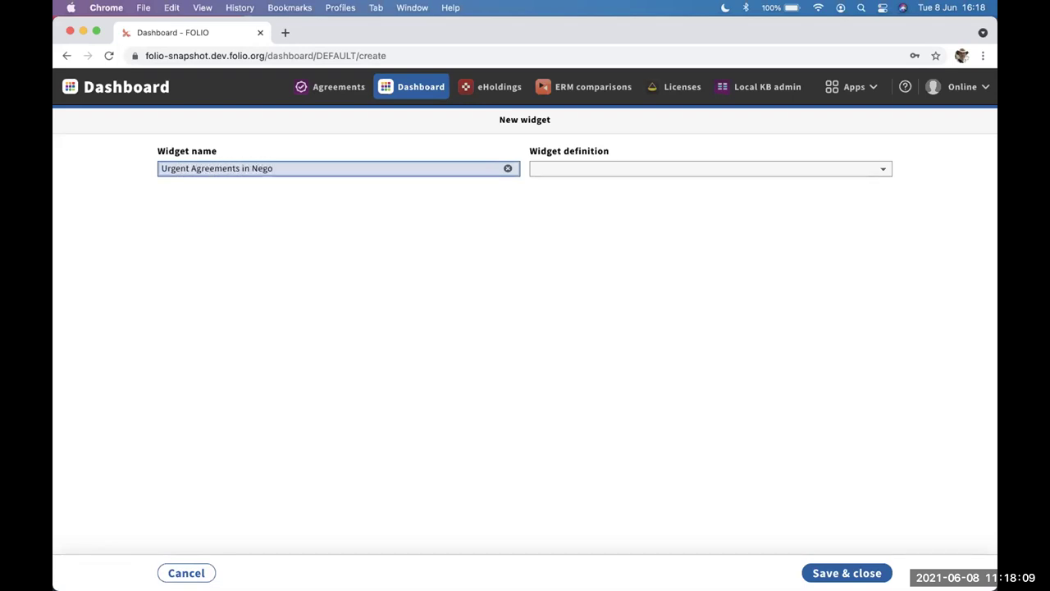
type("tiation")
left_click(691, 170)
left_click(677, 185)
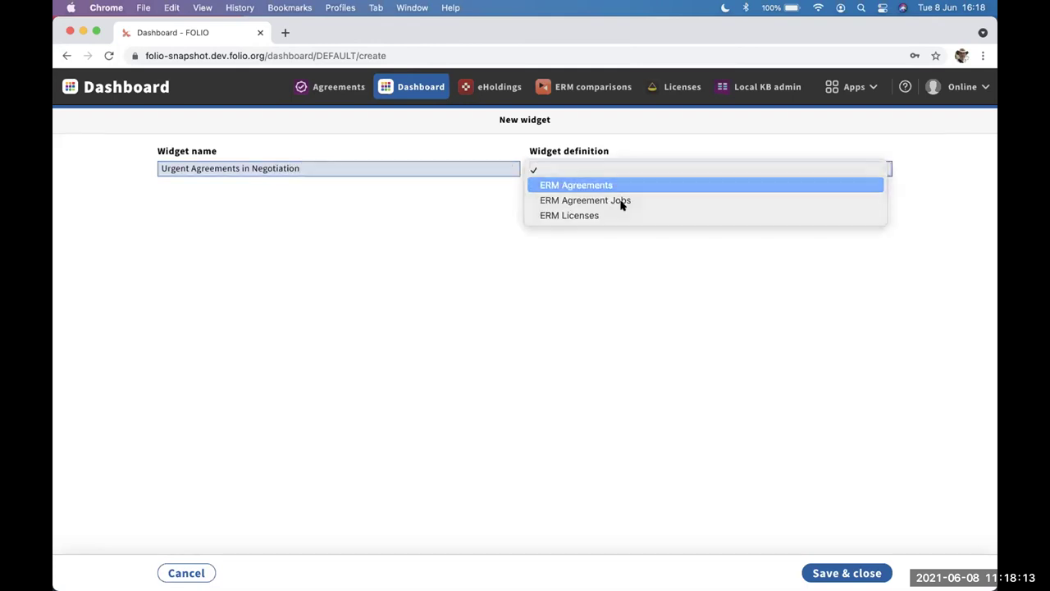
Add a first filter: Tags is Urgent
left_click(188, 260)
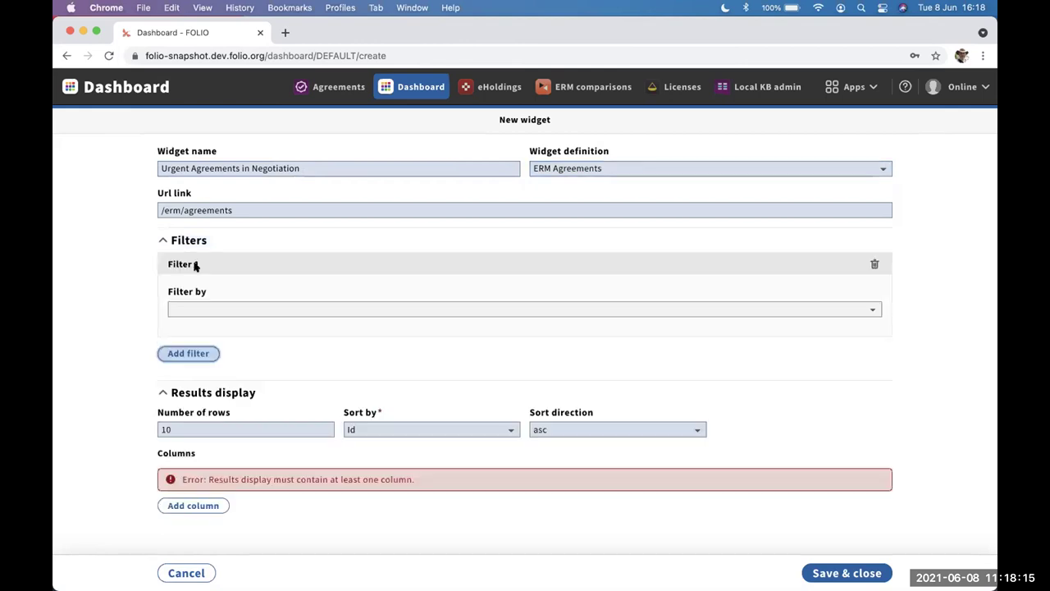
left_click(240, 309)
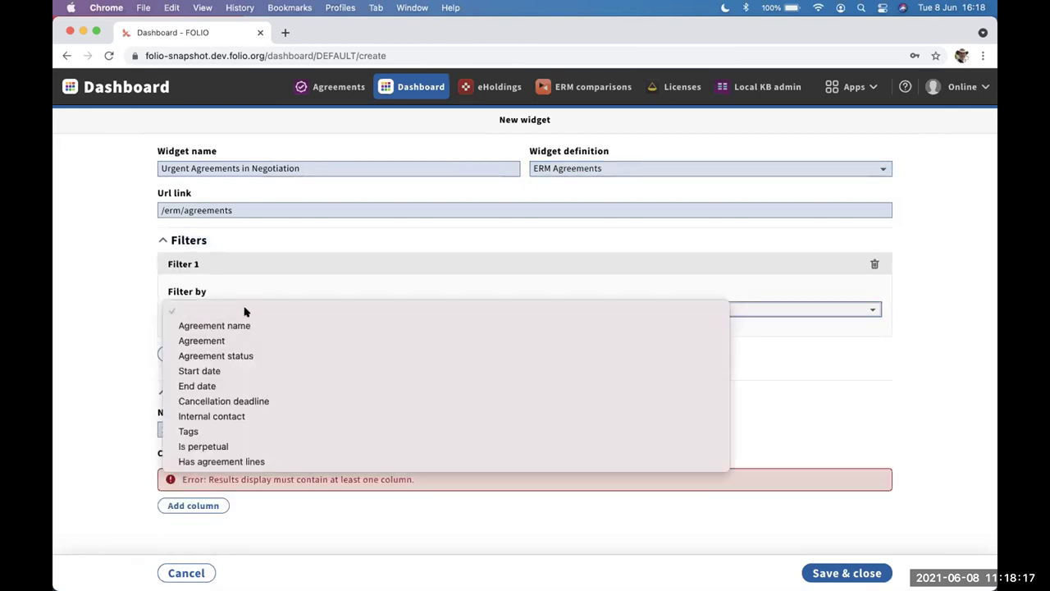
left_click(213, 431)
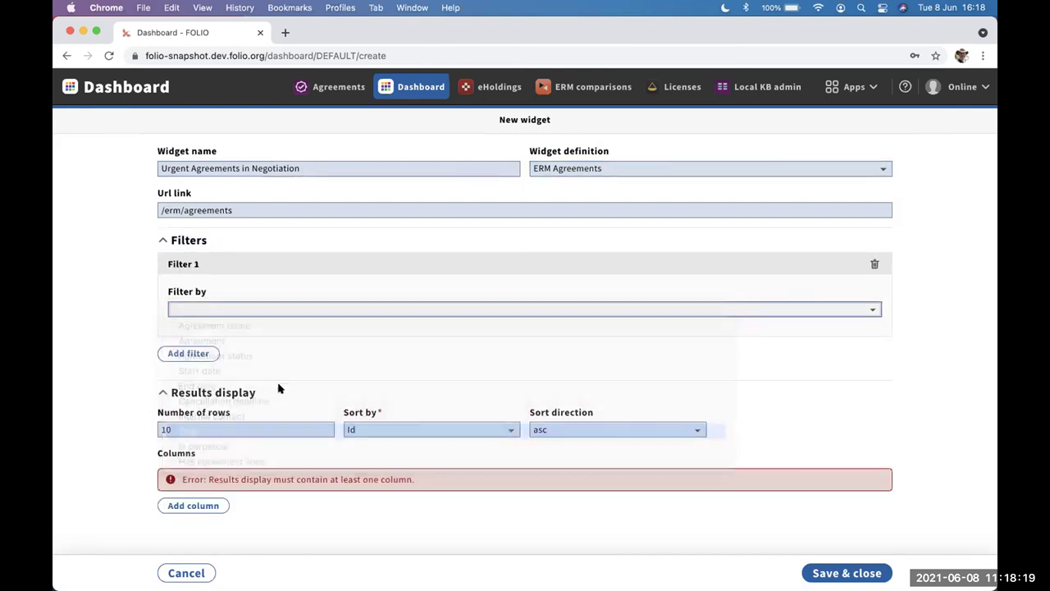
left_click(435, 375)
left_click(435, 376)
left_click(564, 377)
type("Urgent")
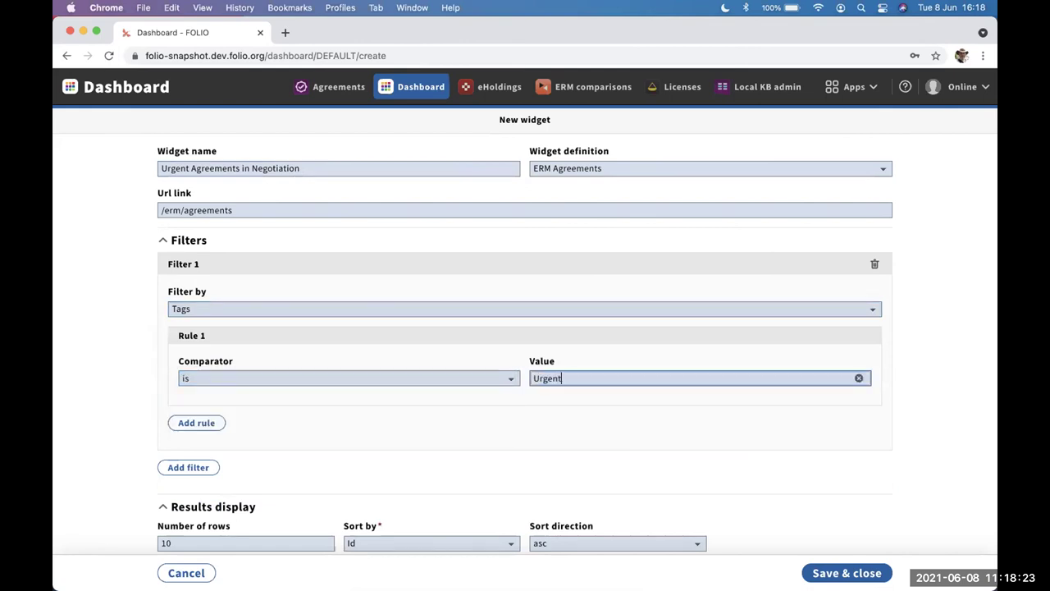
Add filter Agreement status is In negotiation, add the Agreement name column, and save
left_click(185, 467)
scroll(225, 335, "down", 5)
left_click(228, 321)
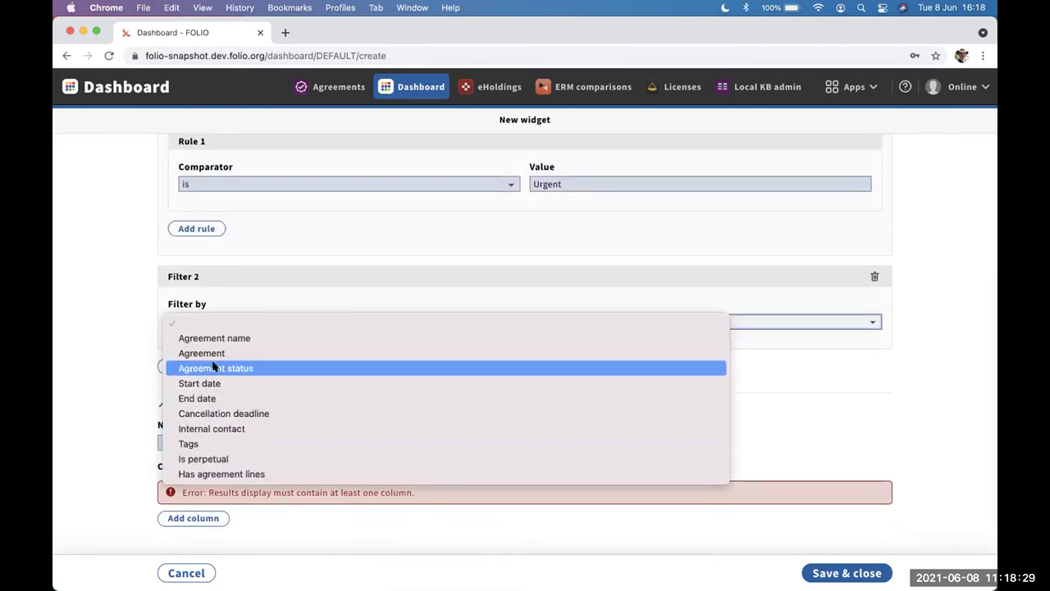
left_click(215, 369)
left_click(558, 390)
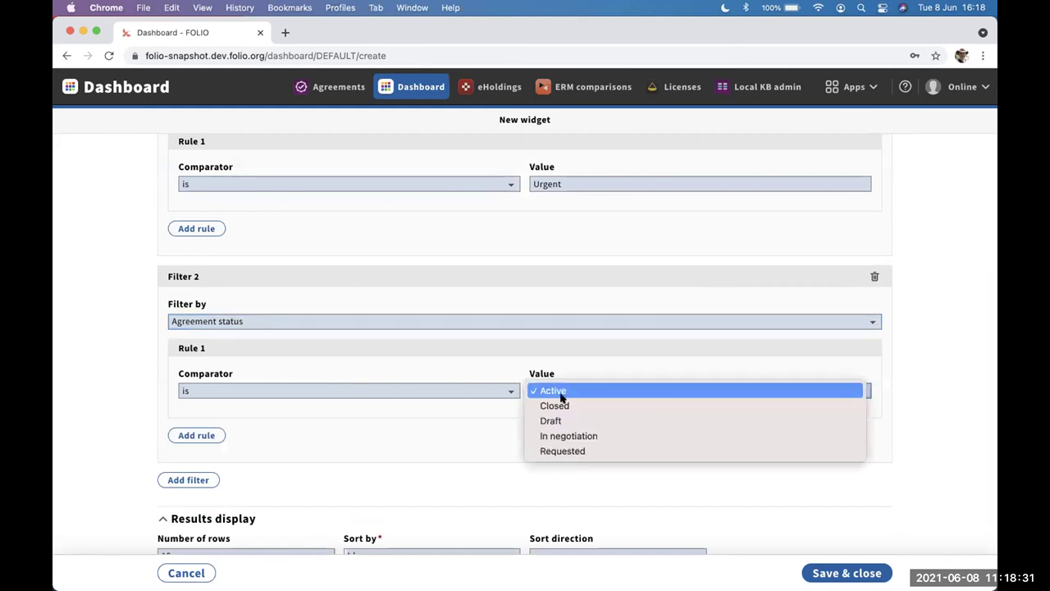
left_click(562, 434)
scroll(447, 418, "down", 3)
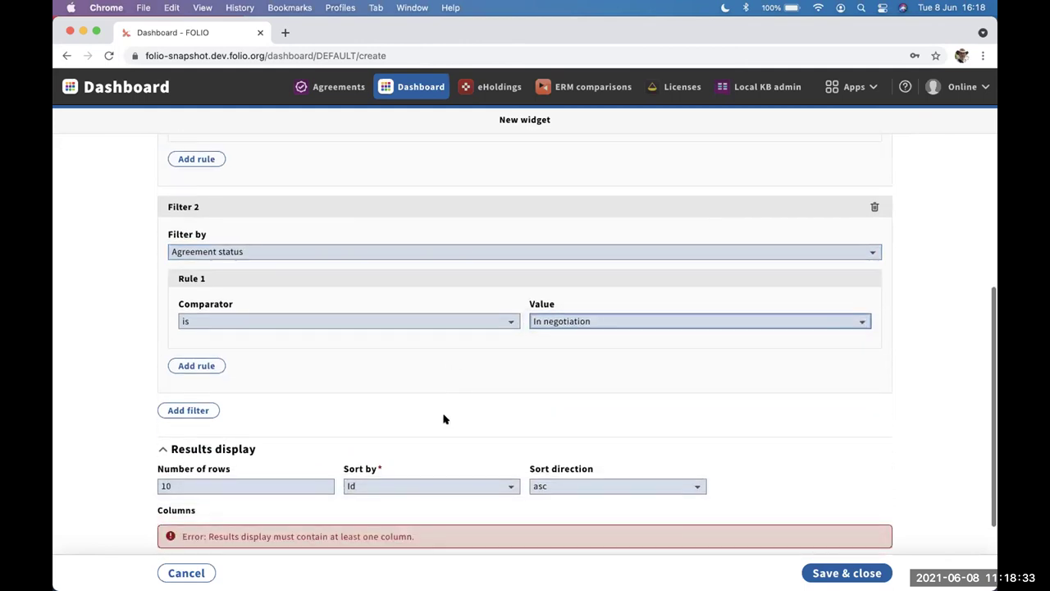
left_click(195, 518)
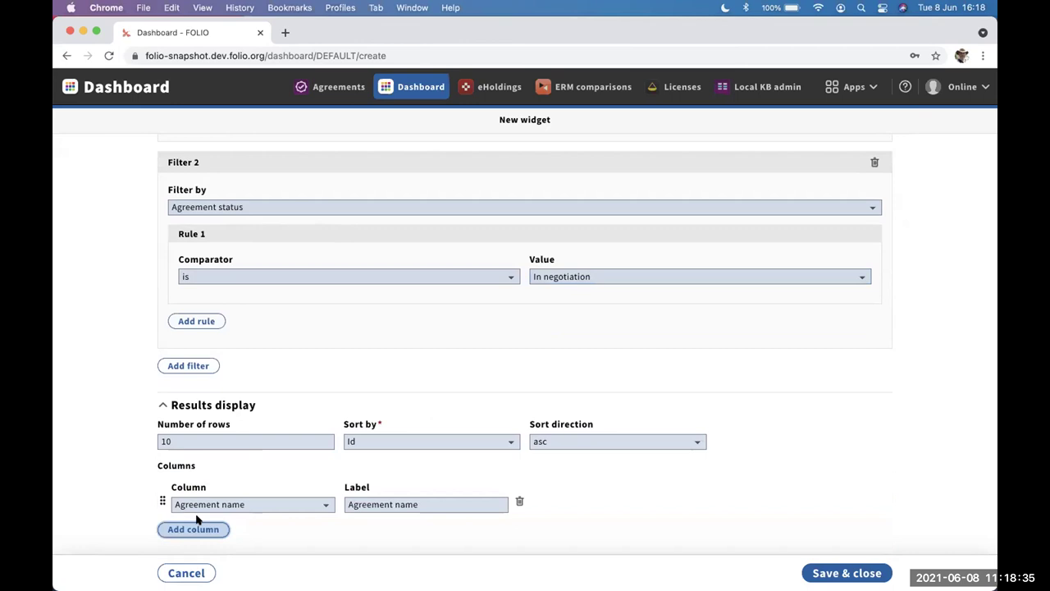
left_click(857, 572)
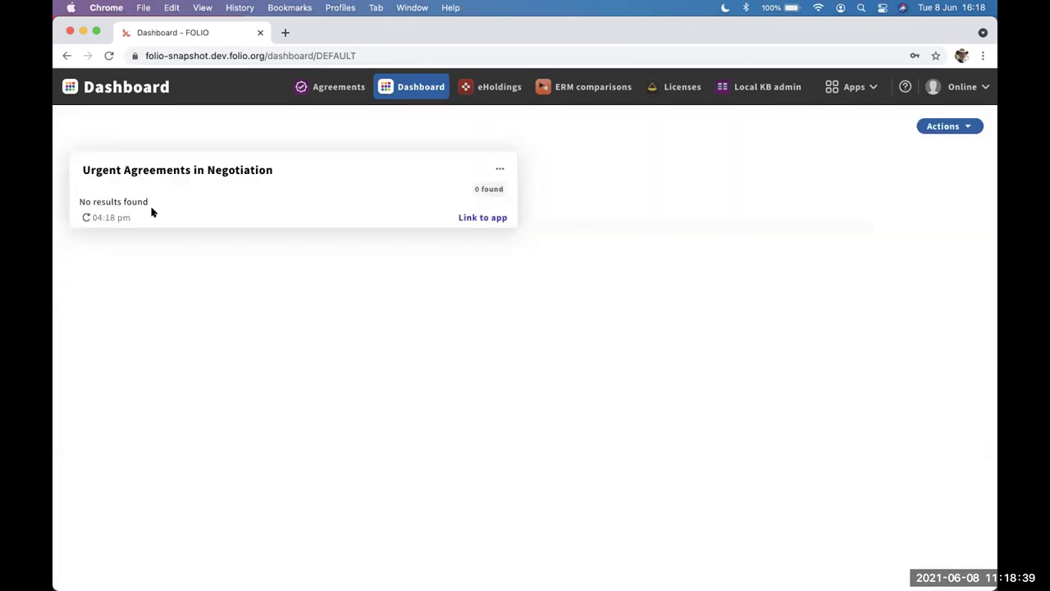
Edit the widget so its tag filter uses 'contains' Urgent, then save
left_click(85, 217)
left_click(496, 169)
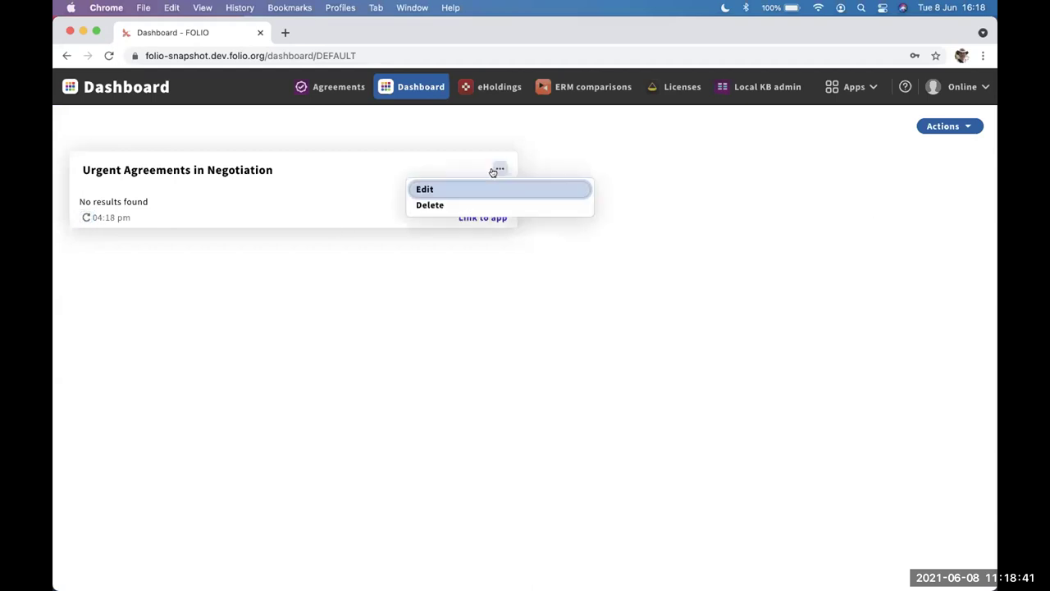
left_click(462, 195)
scroll(469, 319, "down", 1)
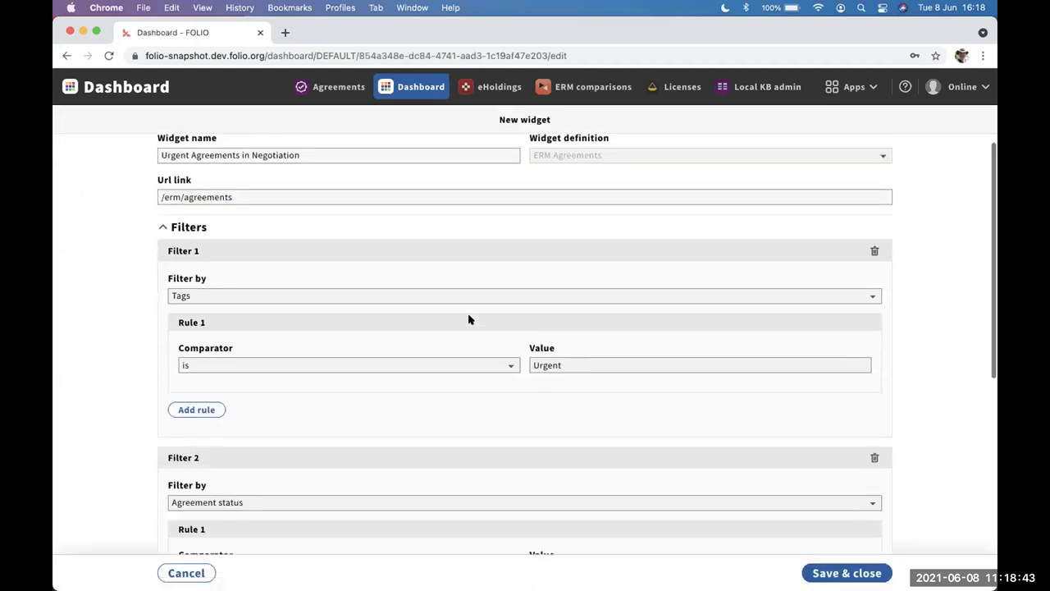
scroll(469, 319, "down", 1)
left_click(534, 312)
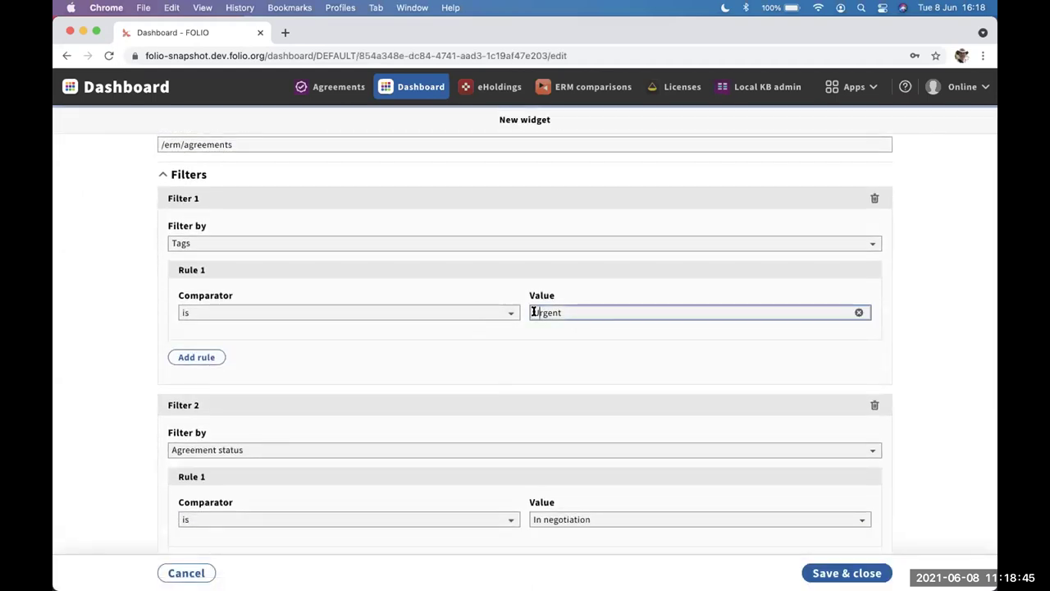
left_click(470, 308)
left_click(458, 342)
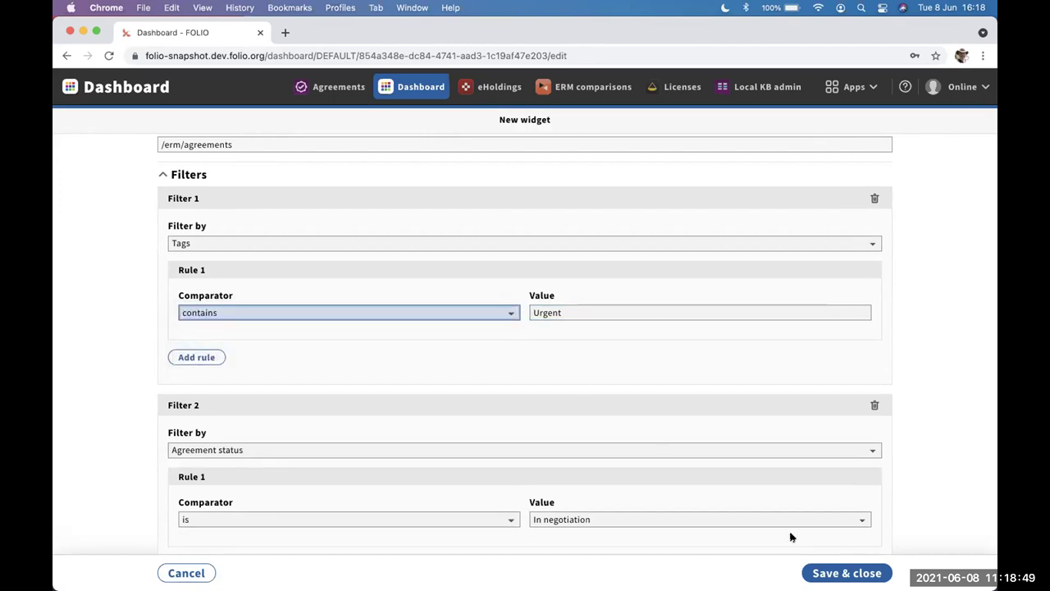
left_click(807, 573)
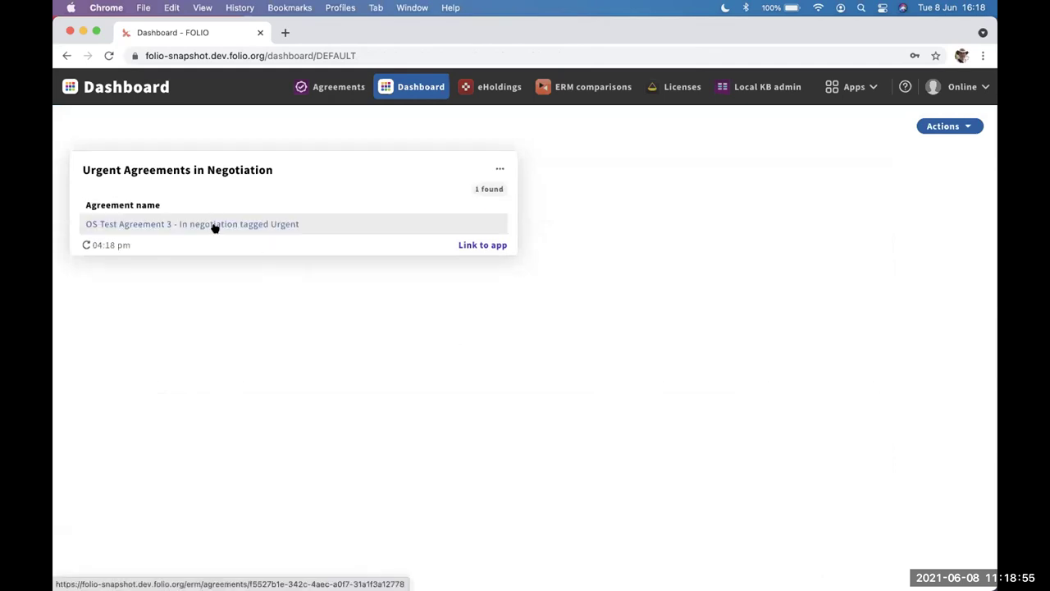
Reopen the widget's edit form, check the Urgent tag value, and save again
left_click(500, 168)
left_click(488, 189)
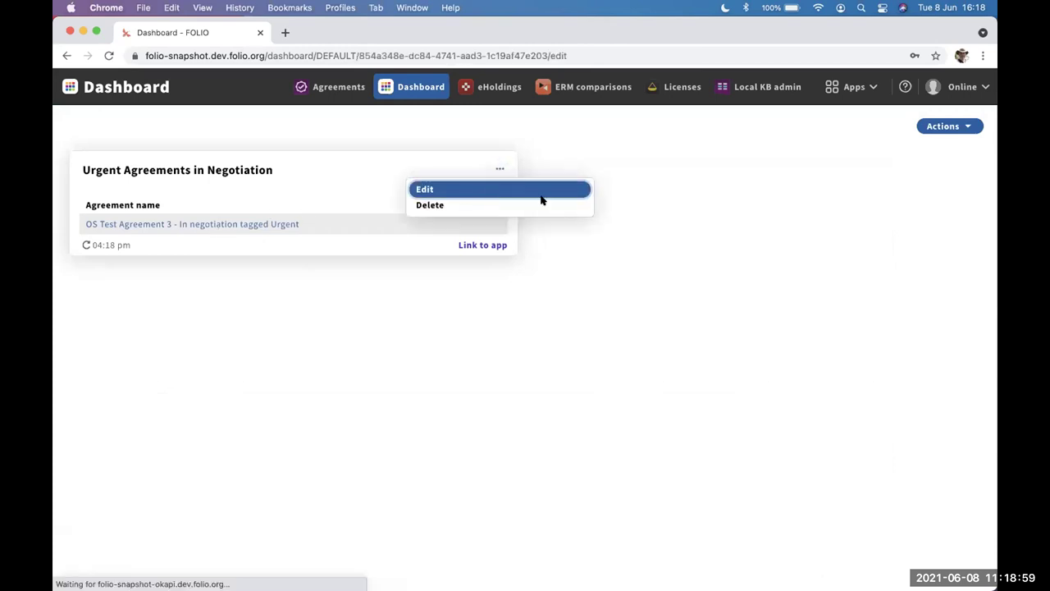
left_click(564, 374)
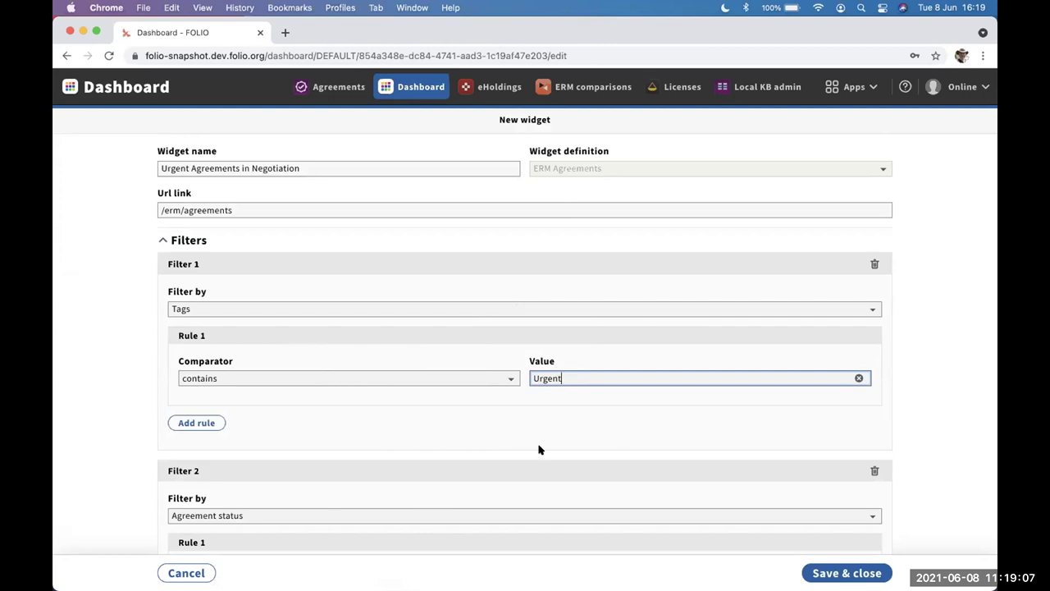
left_click(815, 565)
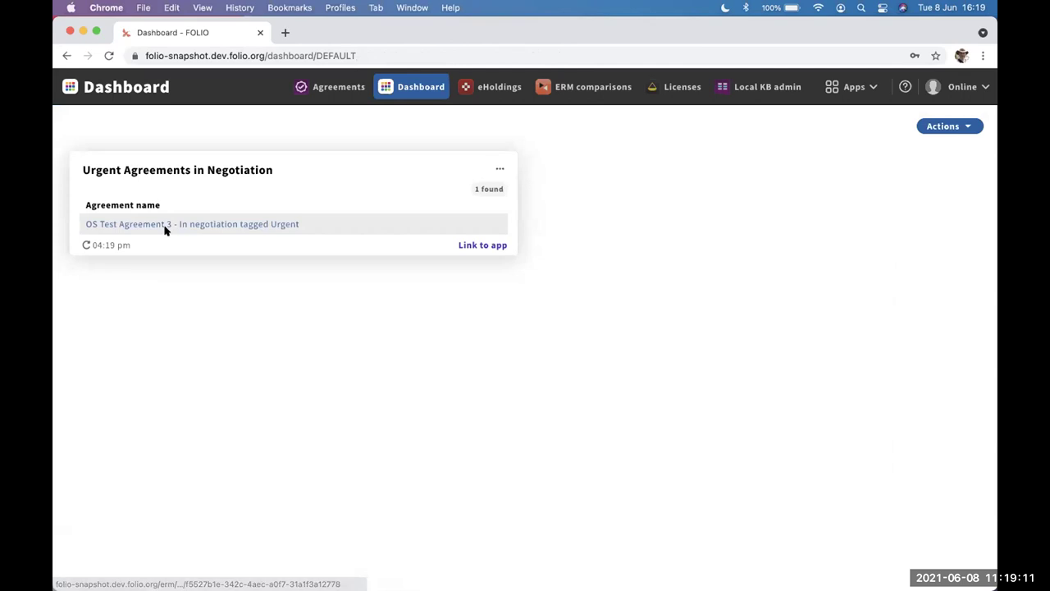
Add the 'urgent' tag to OS Test Agreement 3 and return to the Dashboard
left_click(208, 226)
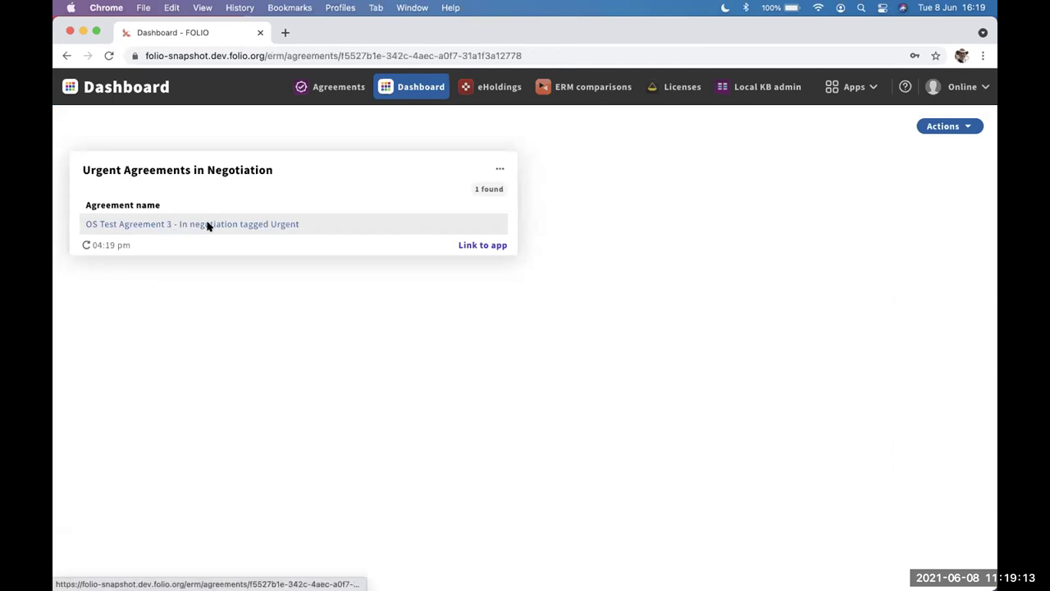
left_click(964, 155)
left_click(858, 189)
type("urgent")
key("Return")
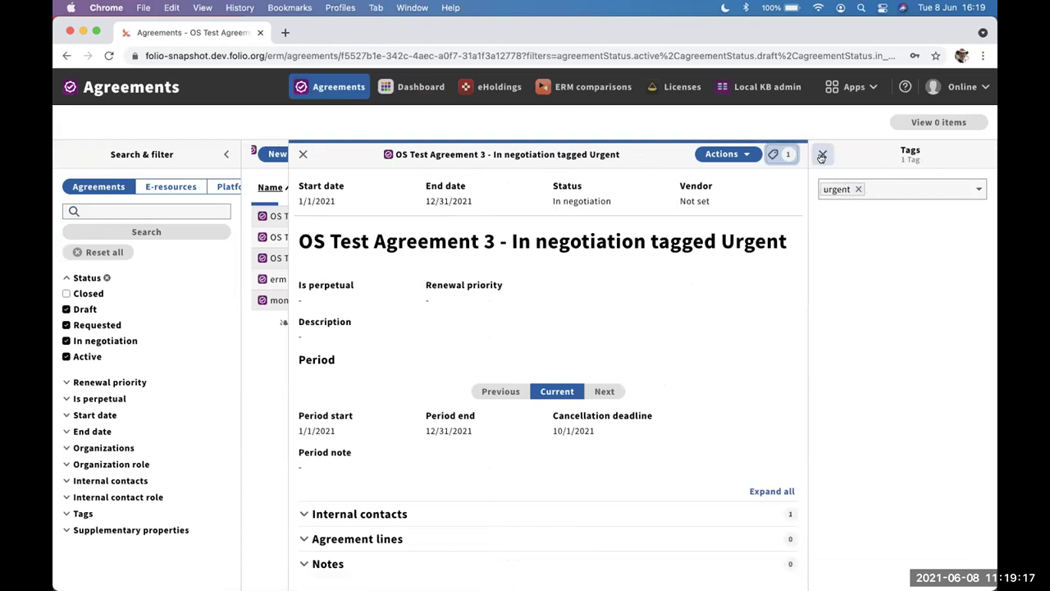
left_click(821, 156)
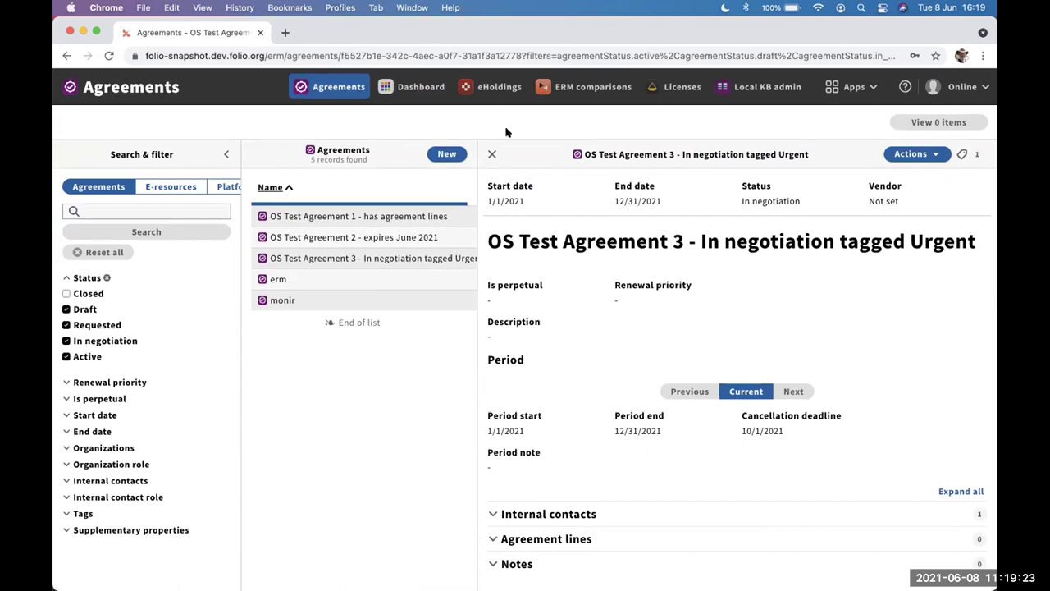
left_click(412, 90)
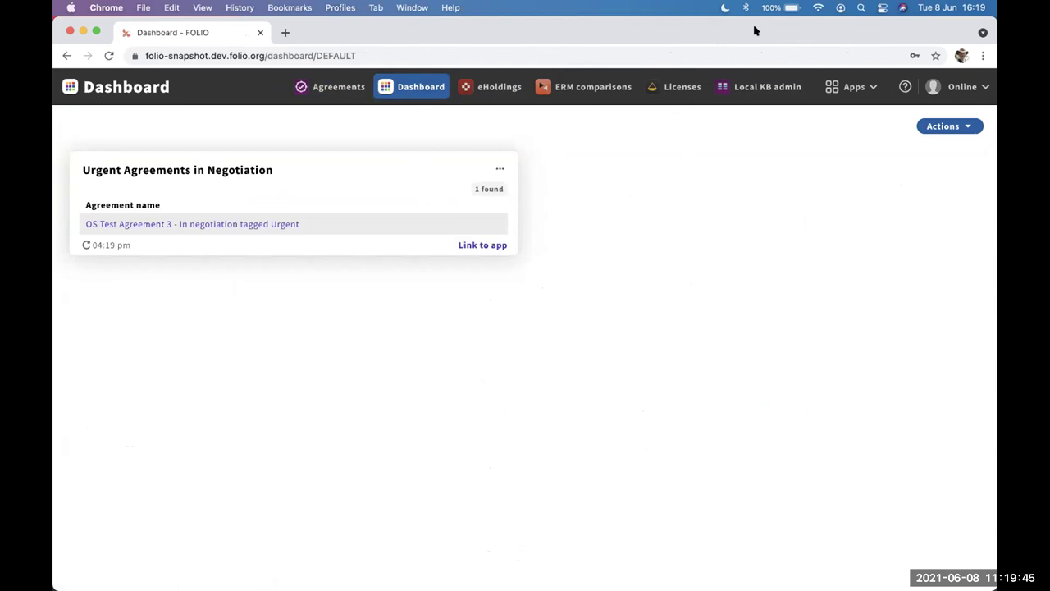
Create a new widget named Agreement Jobs using the ERM Agreement Jobs definition
left_click(945, 125)
left_click(867, 148)
left_click(448, 169)
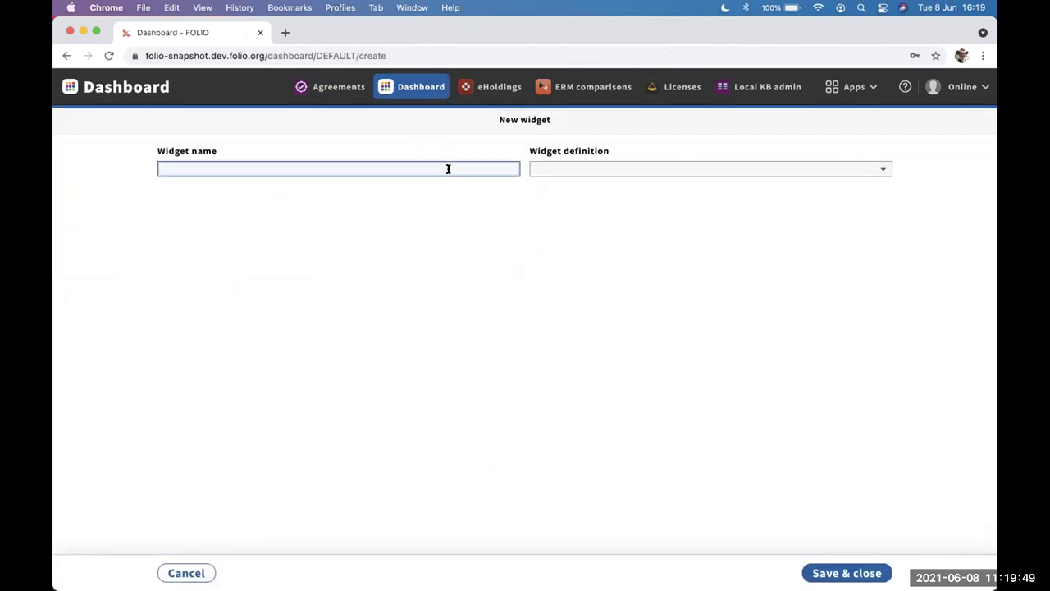
type("Agreement Job")
left_click(566, 168)
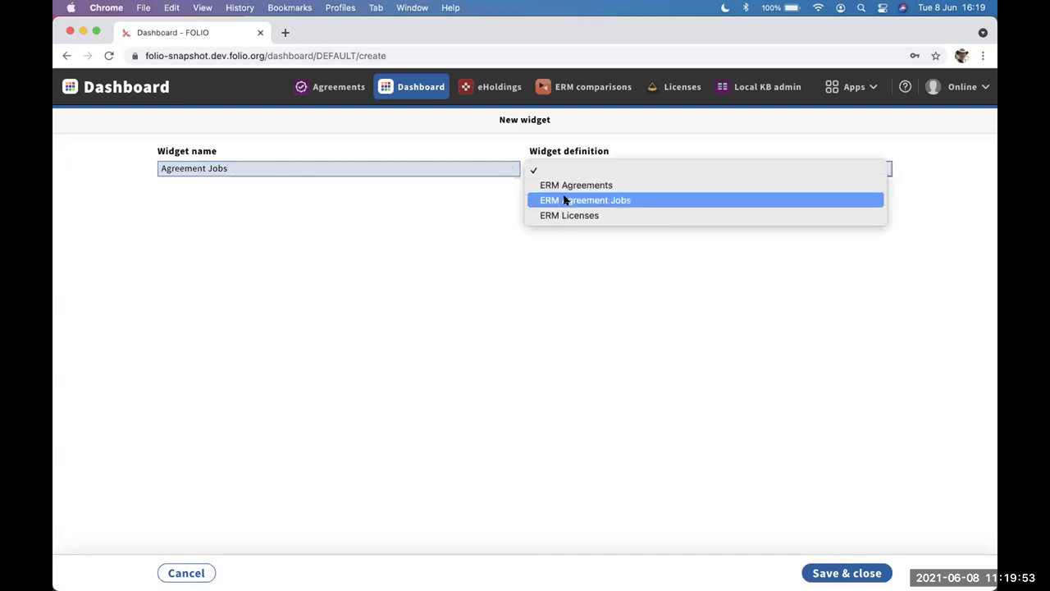
left_click(556, 199)
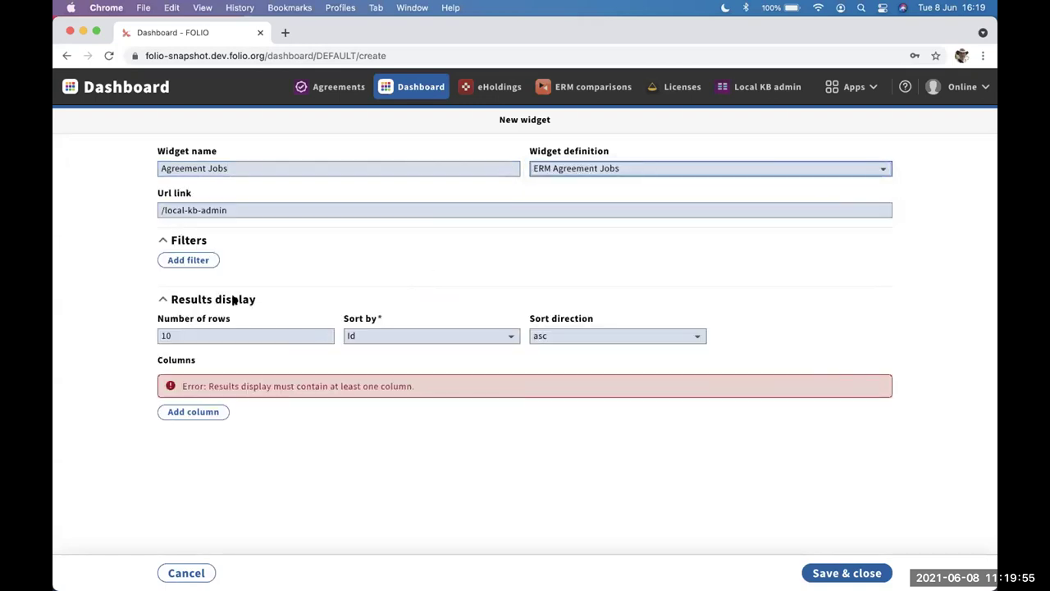
Add Job name, Number of errors and Status columns, save, and note the 14 jobs found
left_click(213, 412)
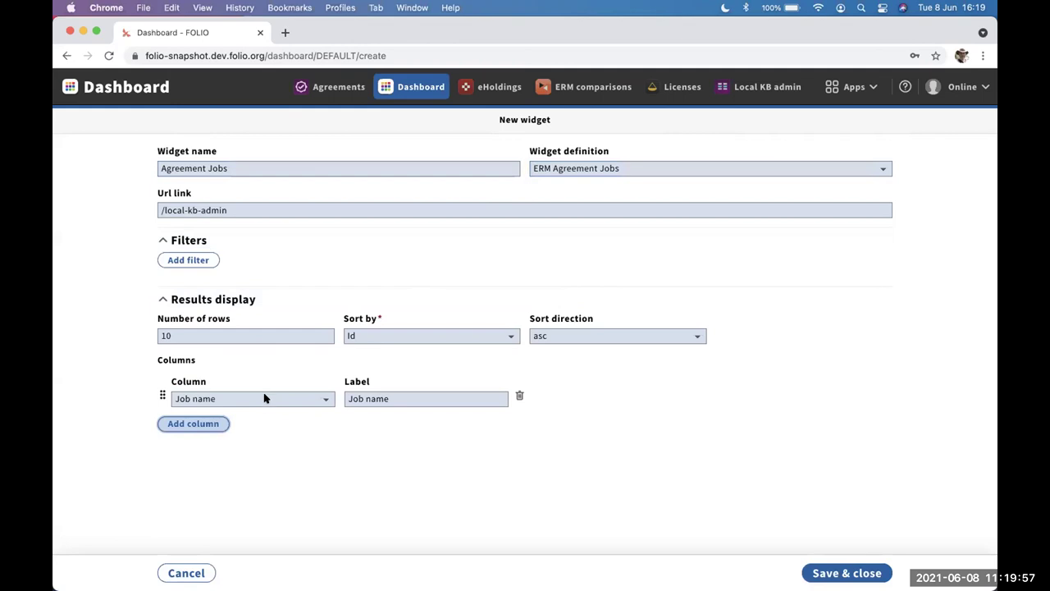
left_click(215, 424)
left_click(262, 440)
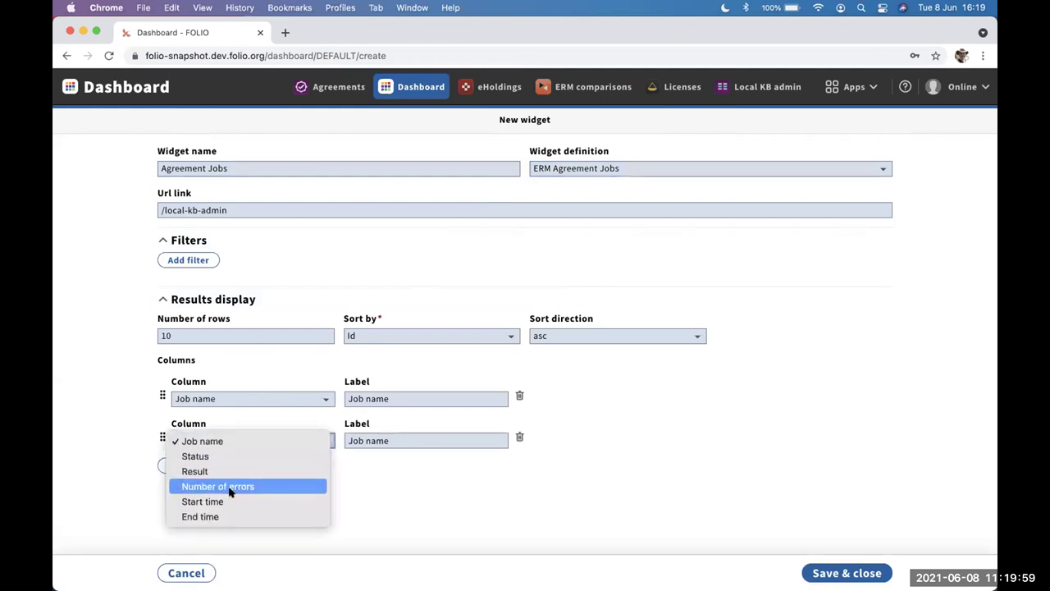
left_click(230, 490)
left_click(195, 467)
left_click(197, 483)
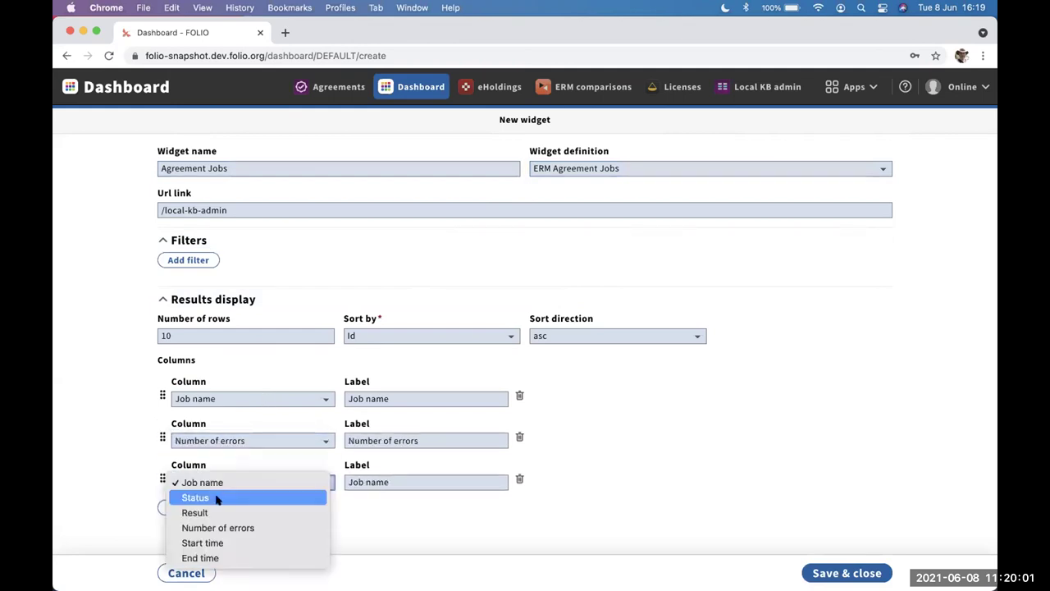
left_click(217, 499)
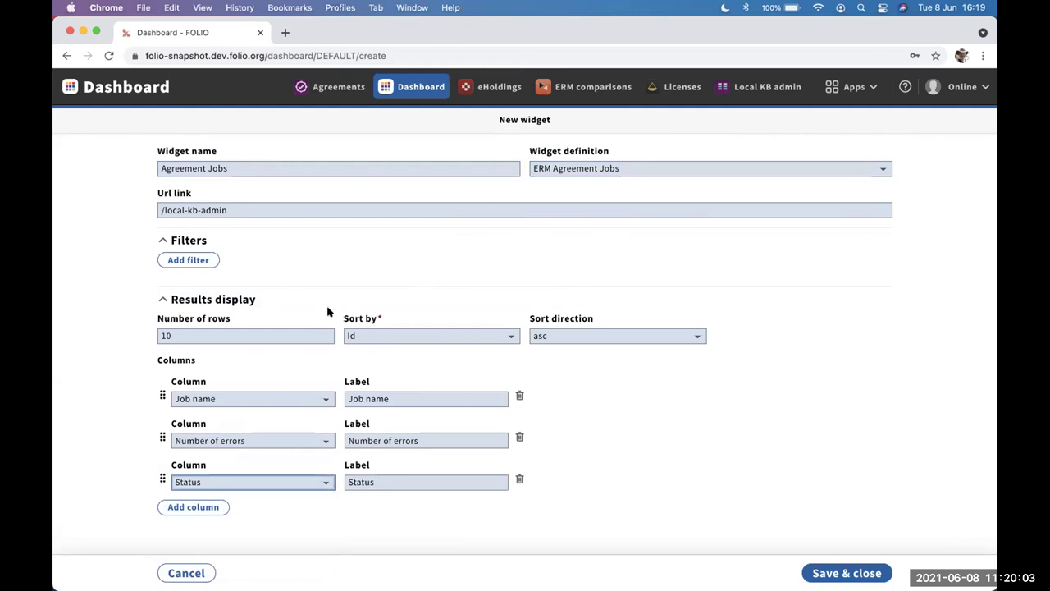
left_click(847, 572)
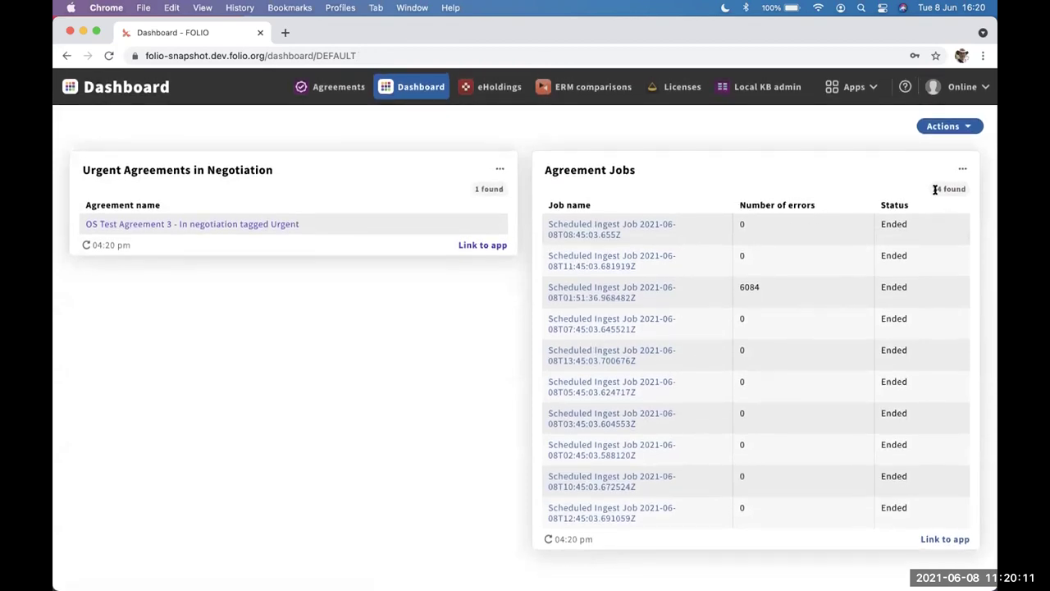
left_click_drag(930, 187, 968, 190)
Edit the Agreement Jobs widget and change its number of rows from 10 to 5
left_click(962, 169)
left_click(866, 191)
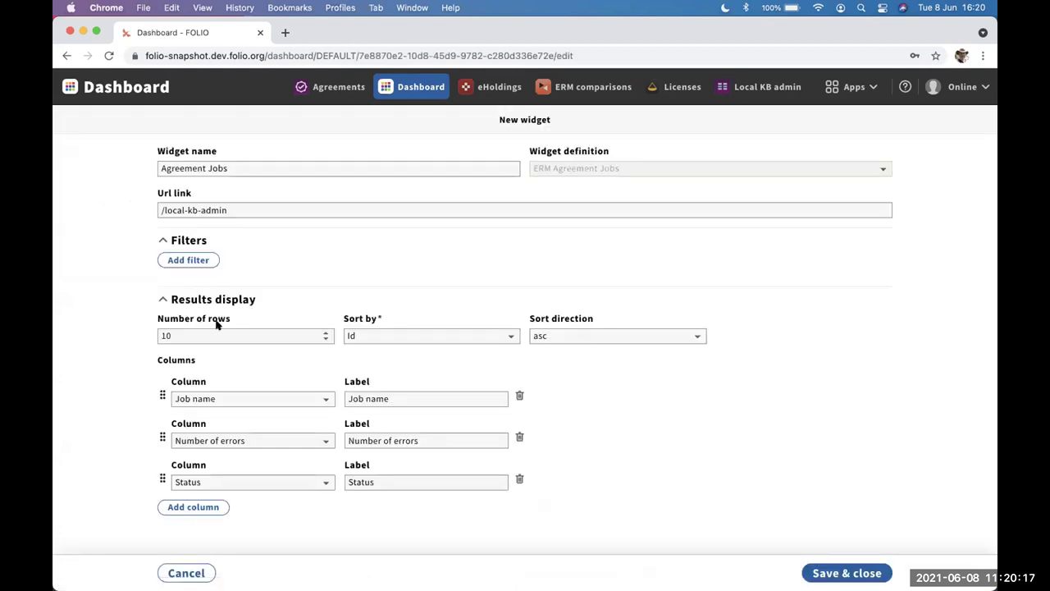
left_click(169, 334)
double_click(169, 335)
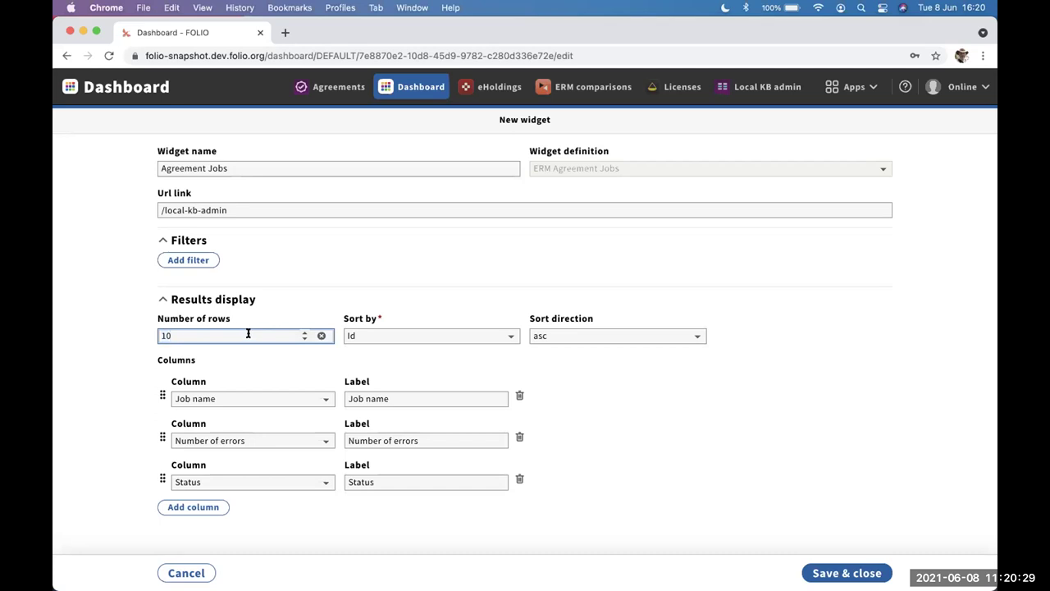
key("BackSpace")
key("BackSpace")
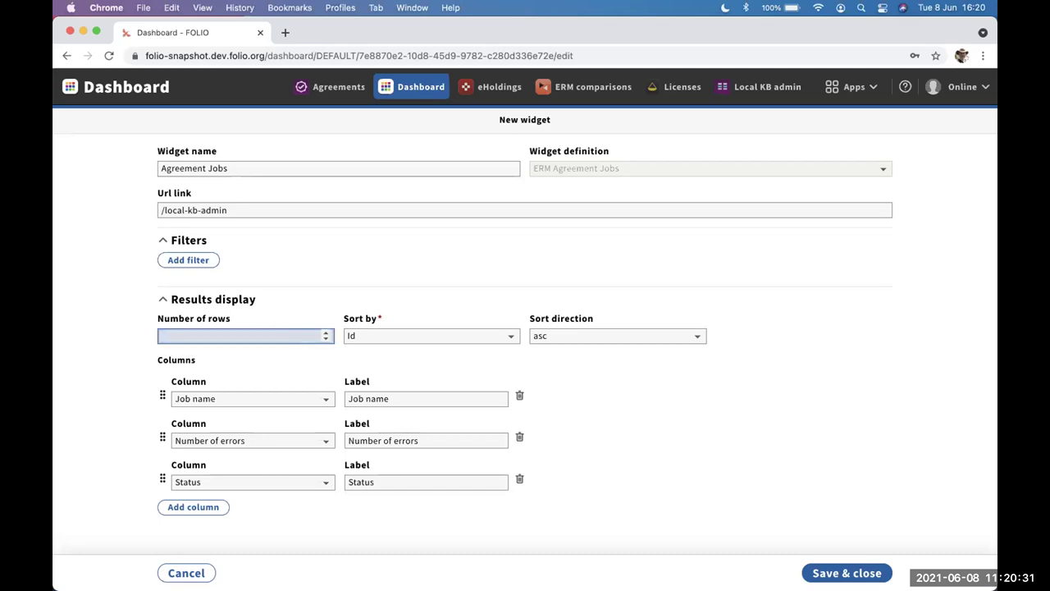
type("5")
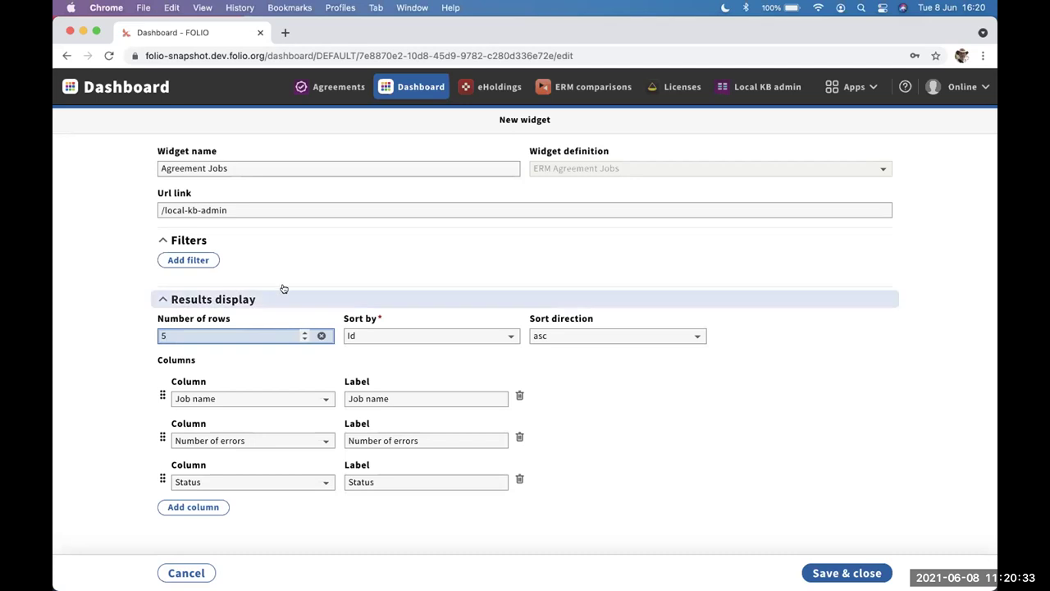
Add the filter Job result is not Success and save the widget
left_click(191, 260)
left_click(277, 304)
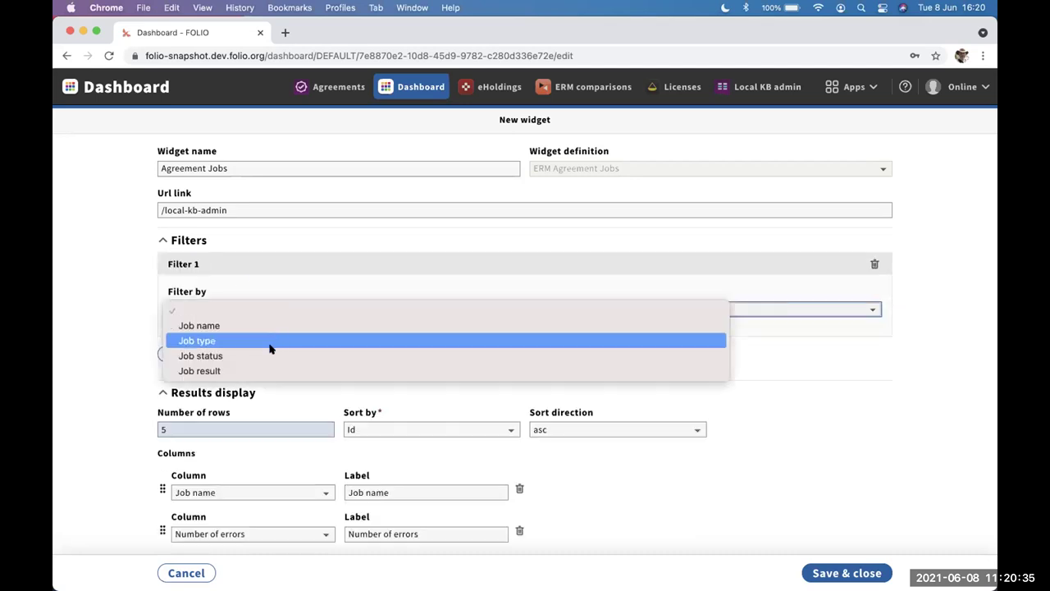
left_click(269, 352)
left_click(267, 304)
left_click(265, 320)
left_click(550, 377)
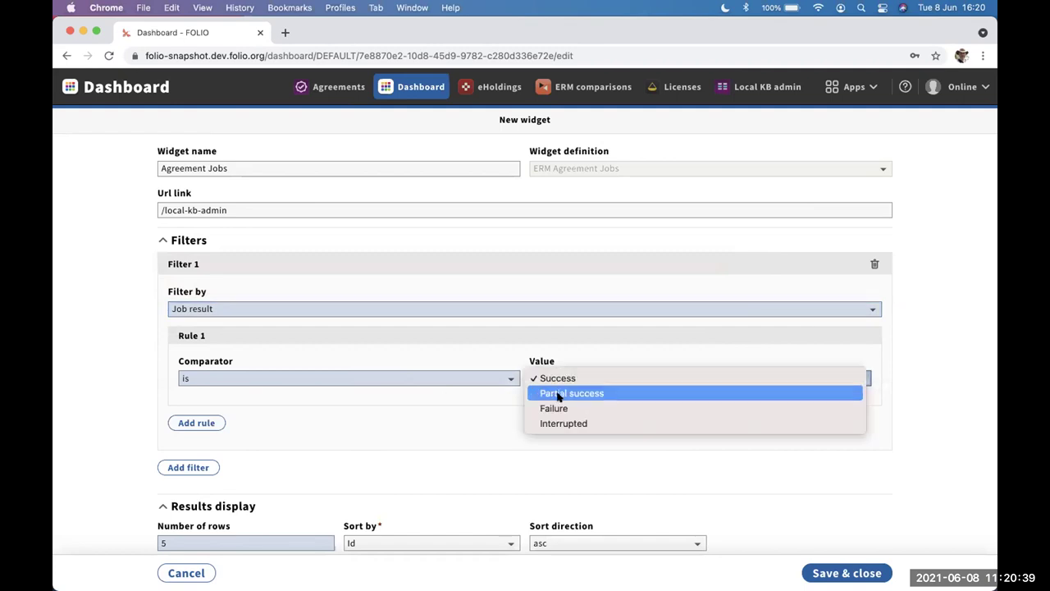
left_click(552, 403)
left_click(579, 378)
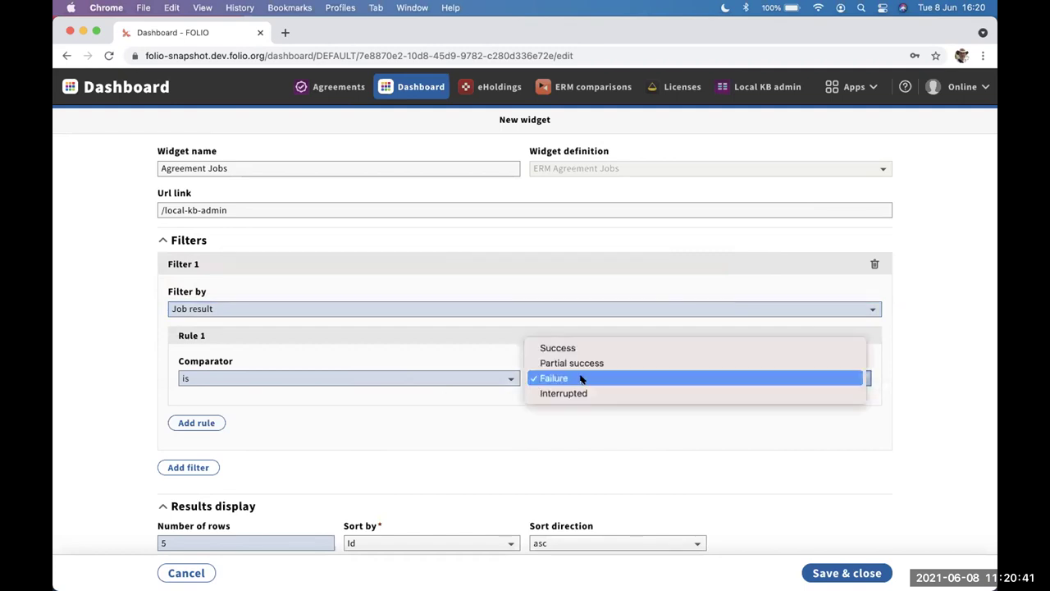
left_click(447, 363)
left_click(440, 377)
left_click(424, 394)
left_click(828, 571)
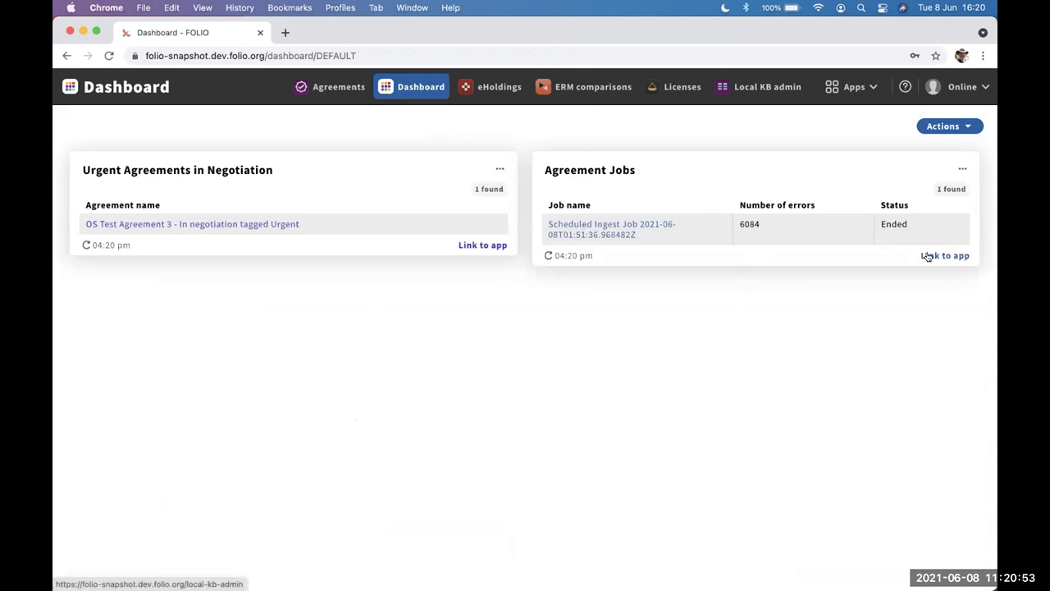
left_click(962, 168)
left_click(908, 189)
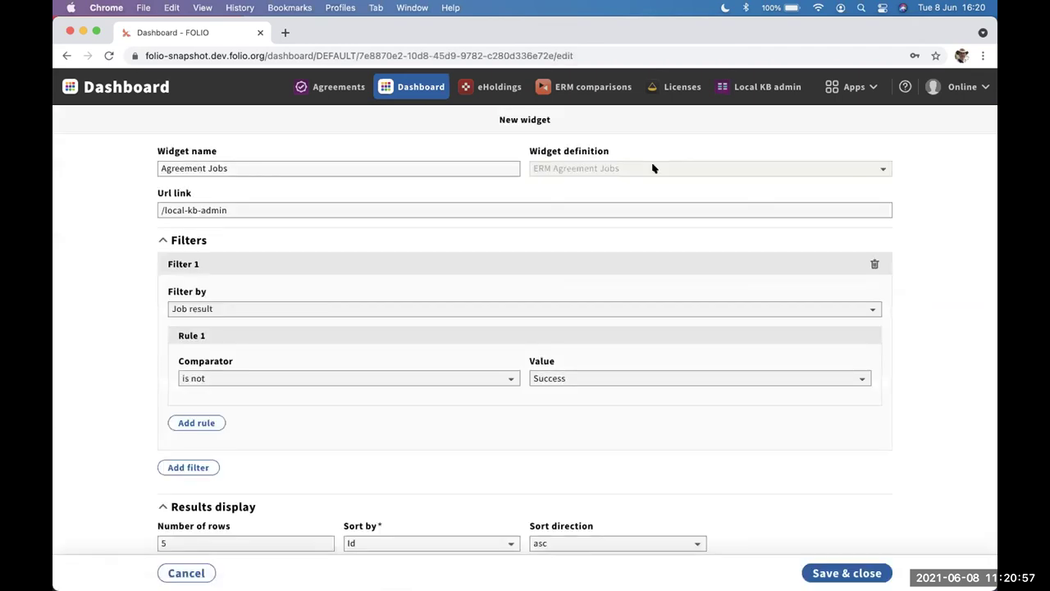
mouse_move(158, 193)
left_mouse_down()
mouse_move(198, 190)
mouse_move(160, 210)
left_mouse_up()
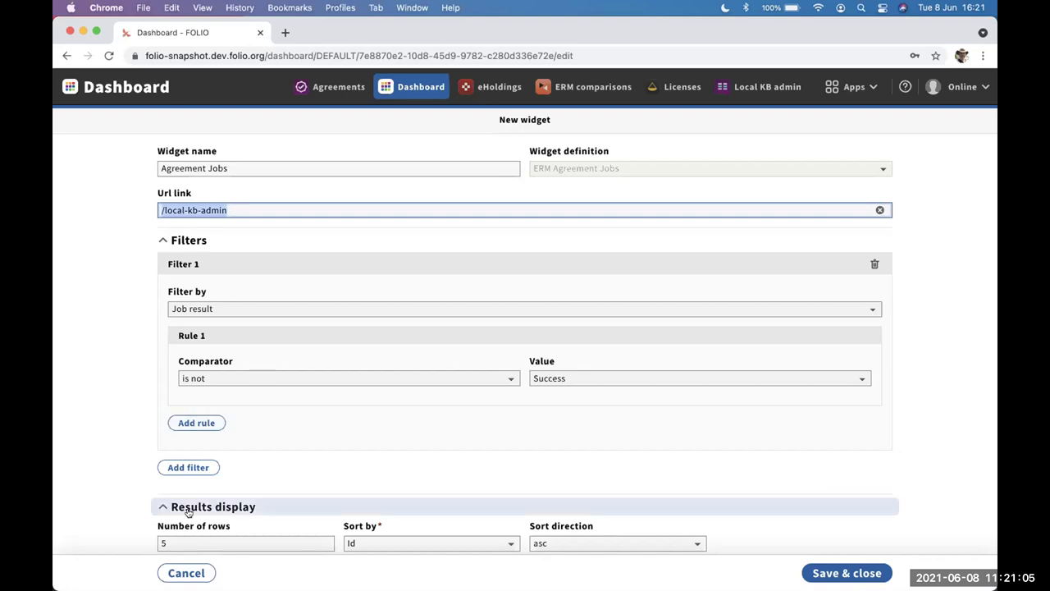
left_click(186, 573)
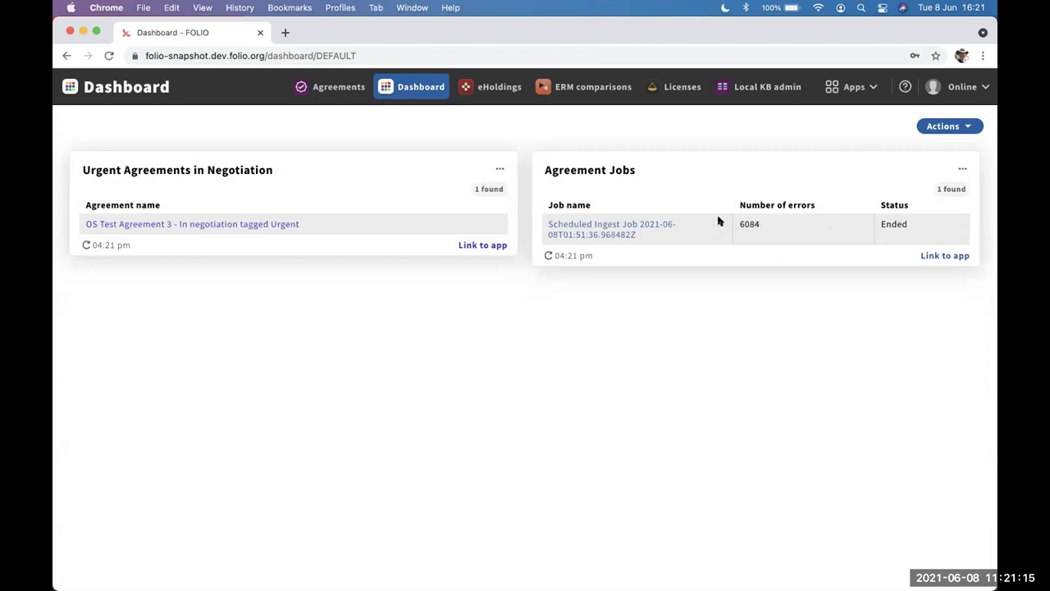
left_click(928, 257)
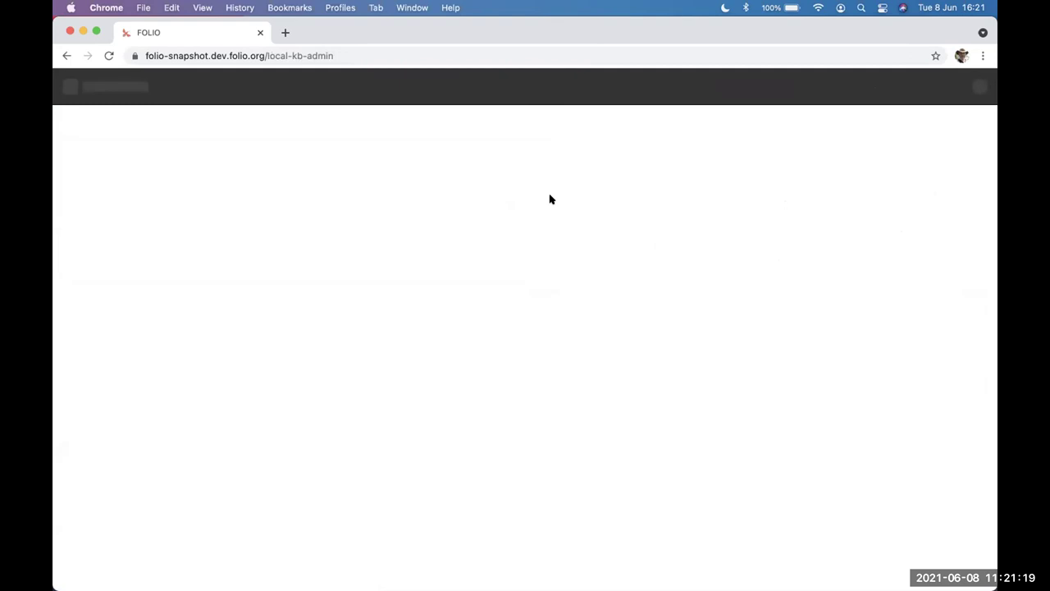
left_click(86, 265)
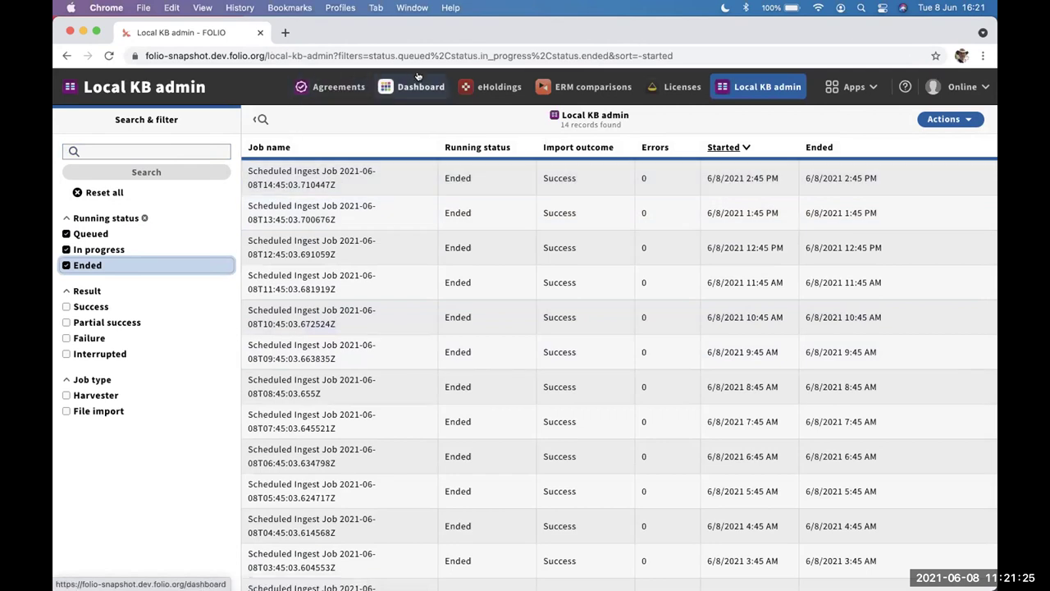
left_click(409, 87)
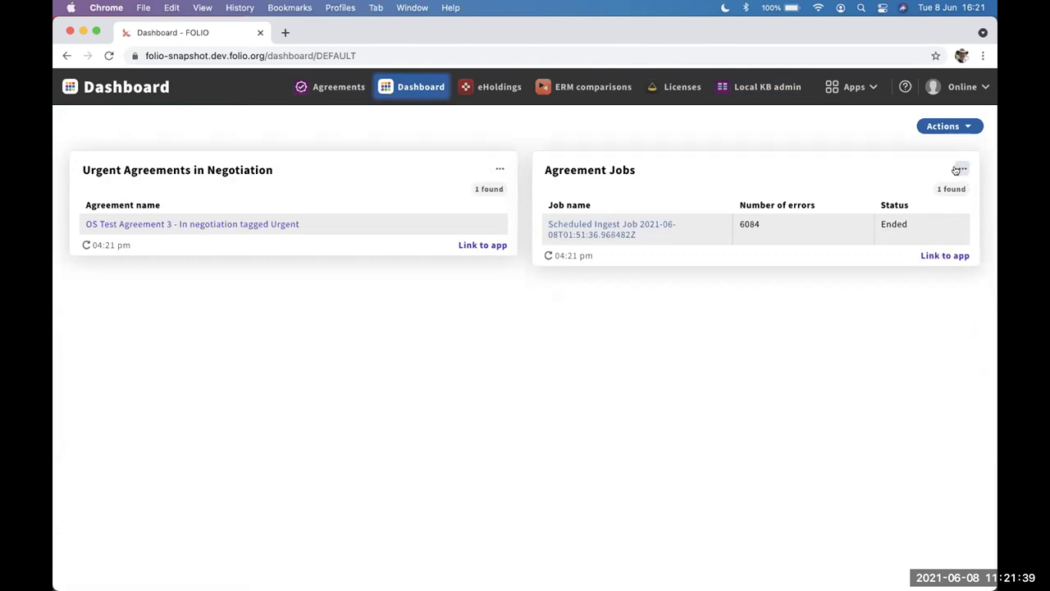
Reorder widgets so Agreement Jobs comes before Urgent Agreements in Negotiation, and save
left_click(951, 130)
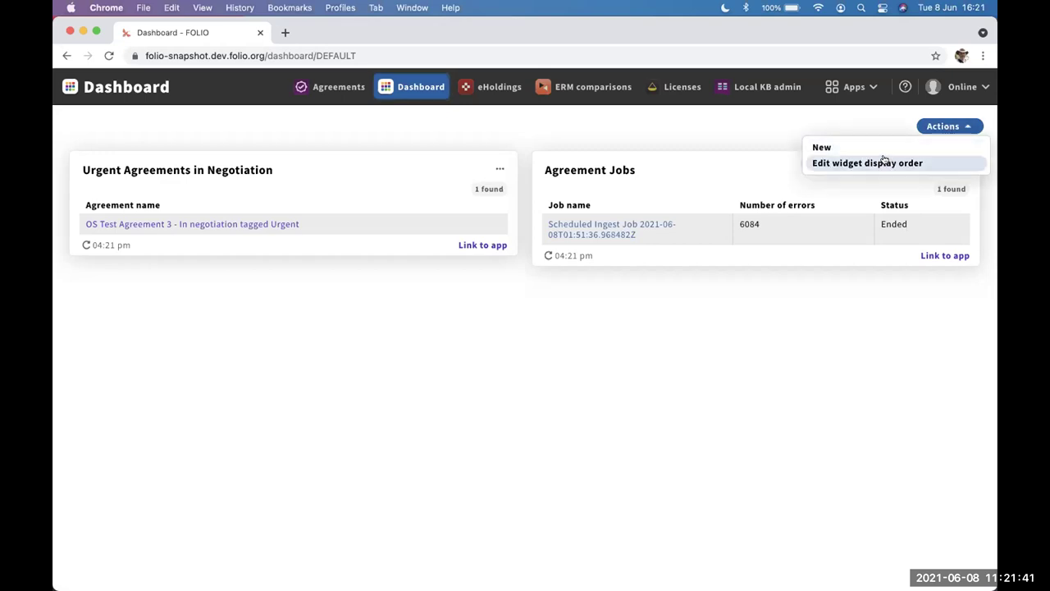
left_click(883, 162)
left_click_drag(170, 201, 174, 165)
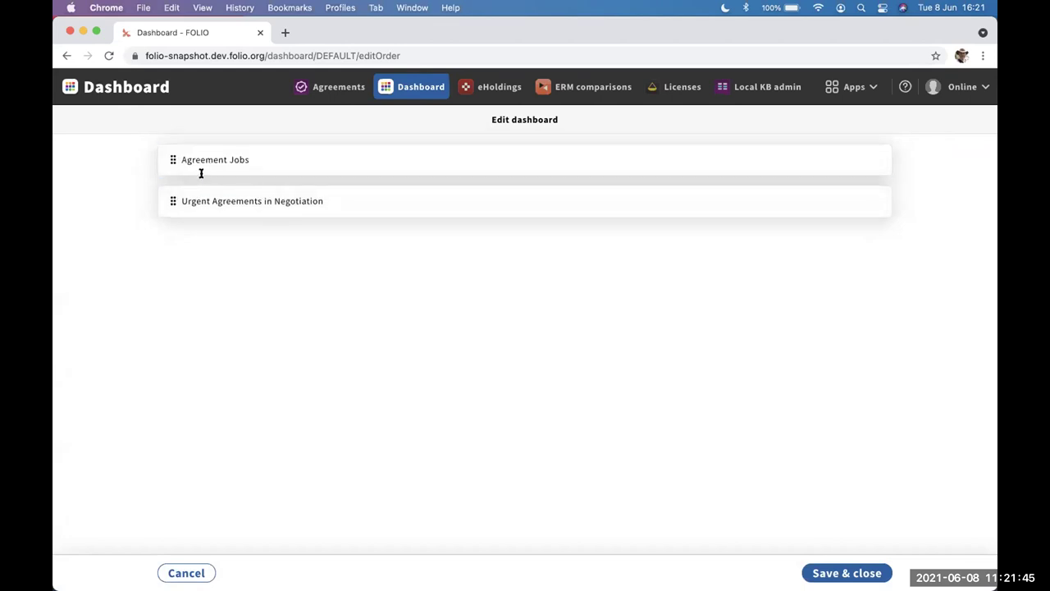
left_click(837, 574)
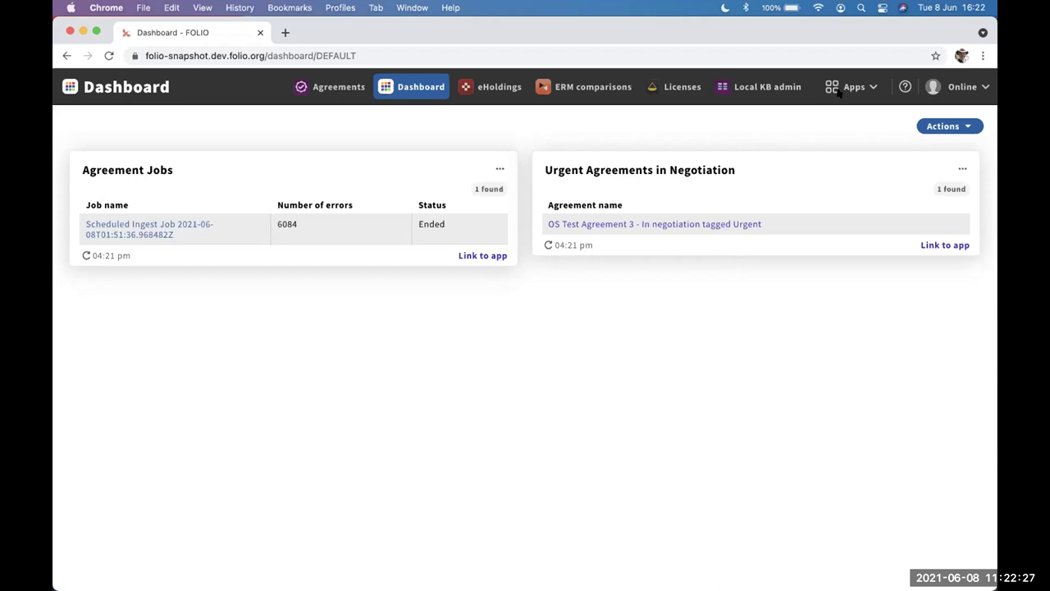
Switch to Safari and load the FOLIO wiki in a new tab
key("super+Tab")
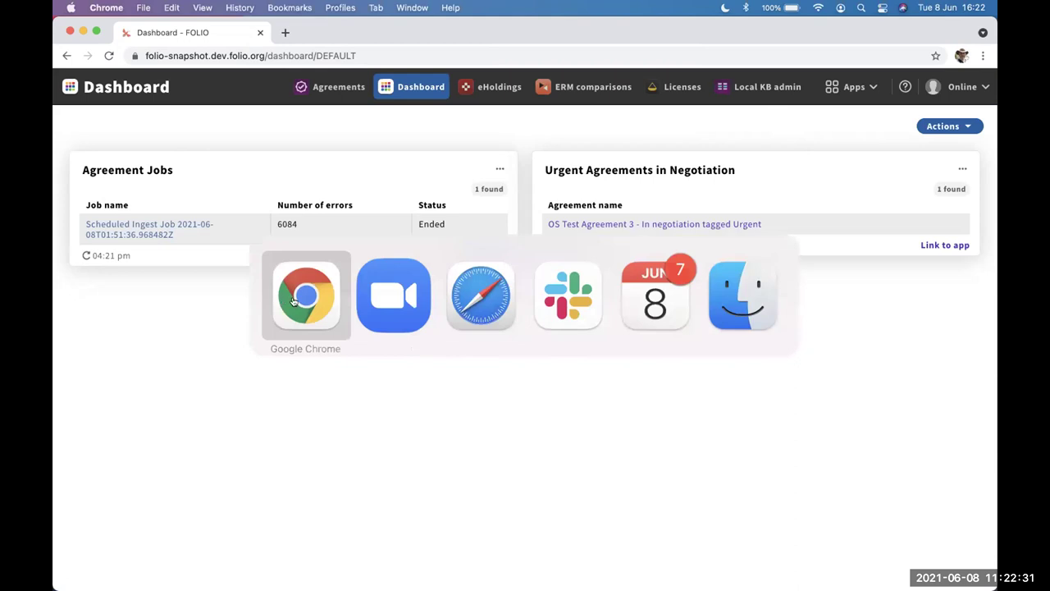
left_click(481, 298)
key("super+t")
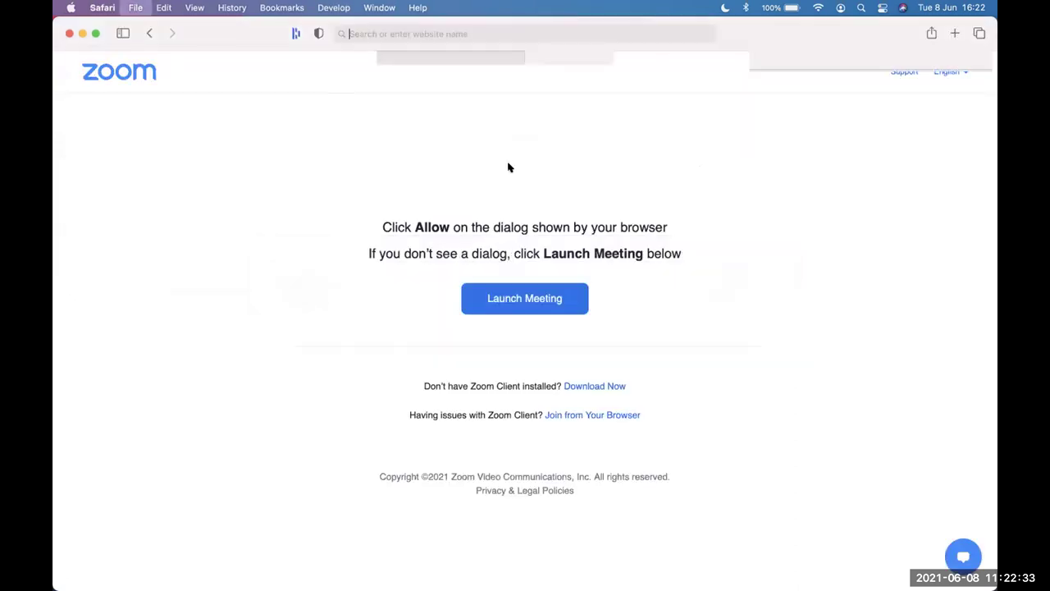
type("w")
key("Return")
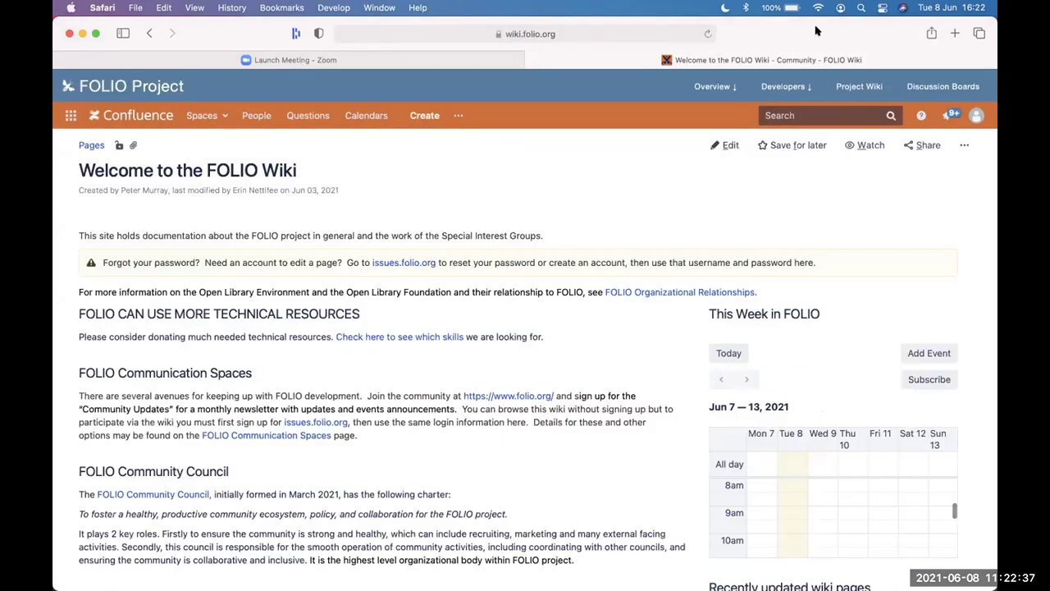
Search the wiki for 'dashboard' and open the Dashboard Documentation page
left_click(800, 115)
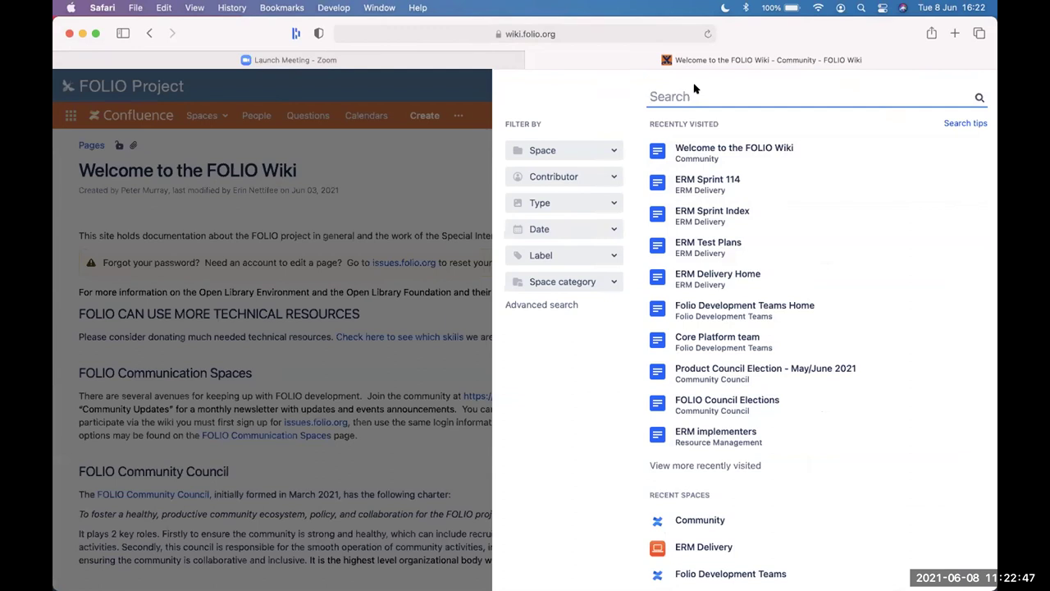
type("das")
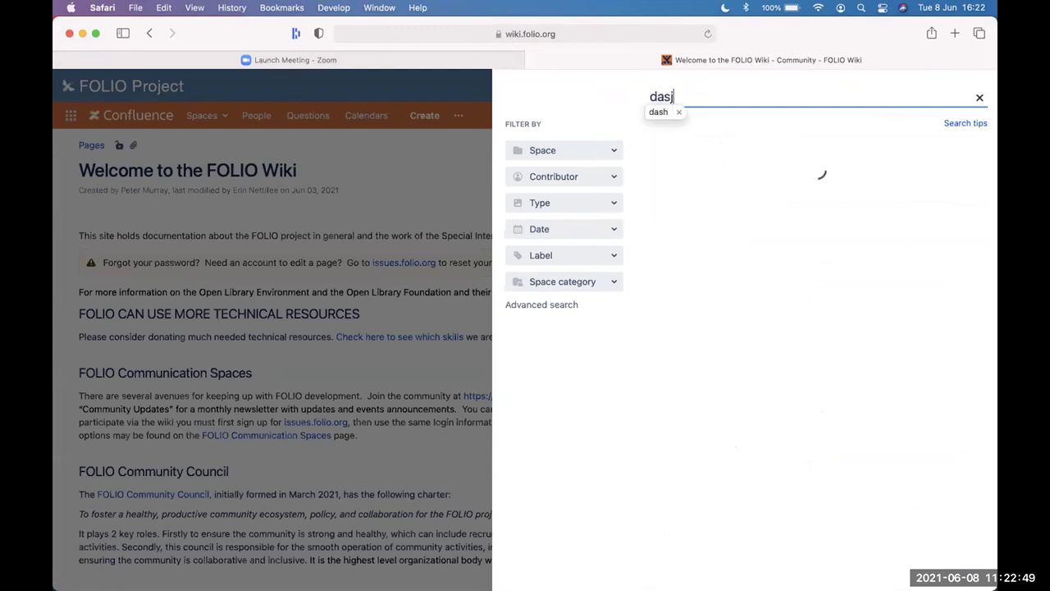
type("hboard")
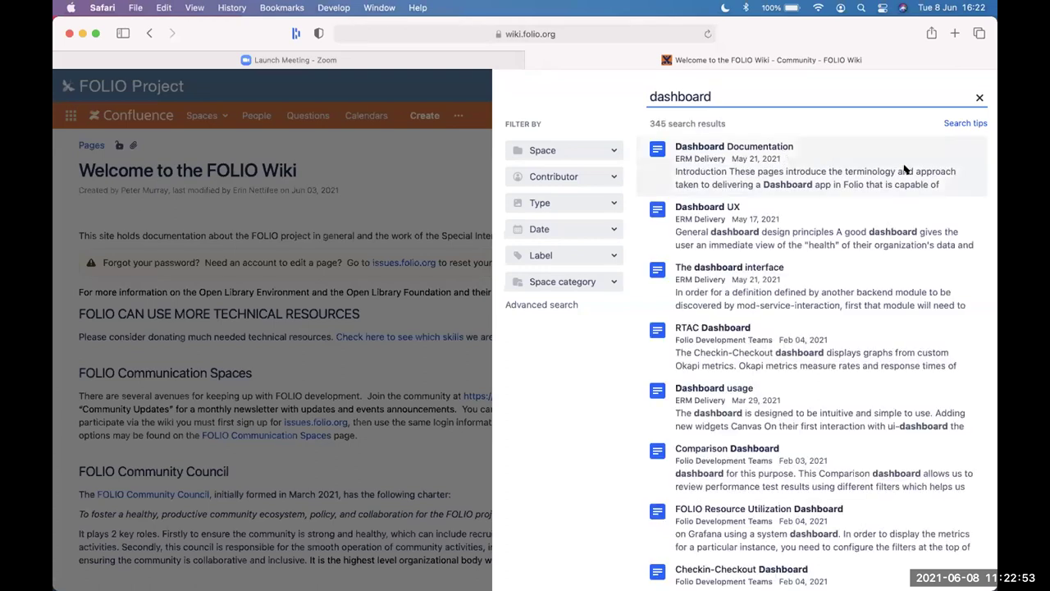
left_click(713, 148)
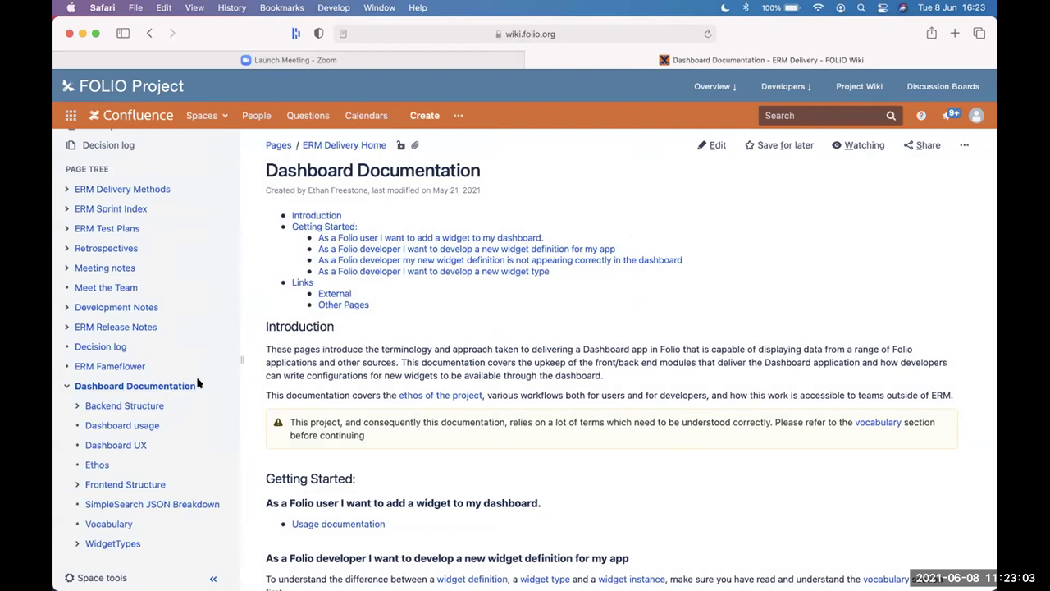
Jump to the section 'As a Folio developer I want to develop a new widget definition for my app'
left_click(360, 250)
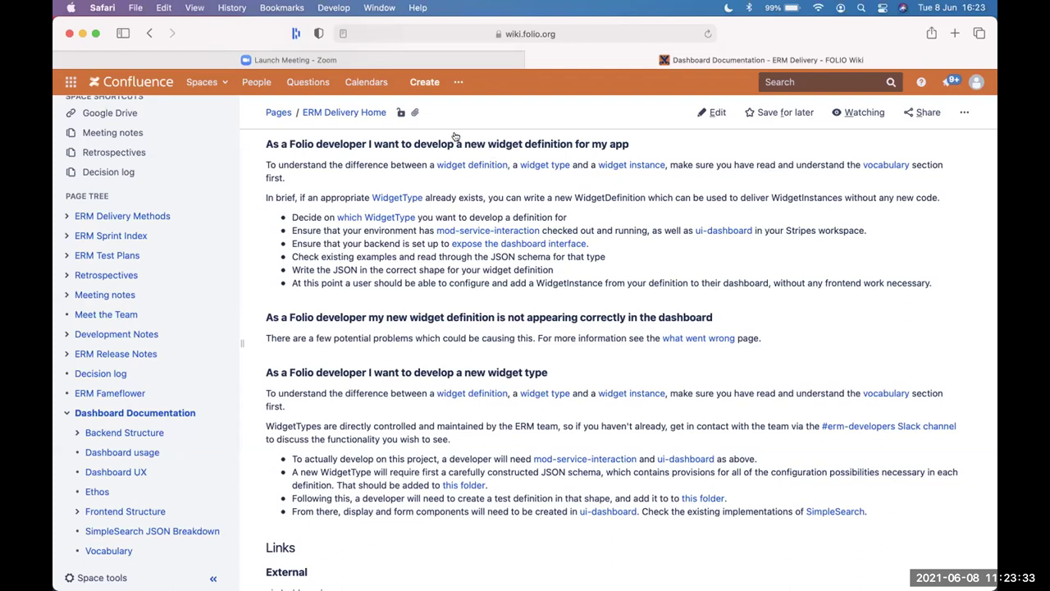
Read the wiki's widget definition section, then go back to the Chrome FOLIO Dashboard
key("super+Tab")
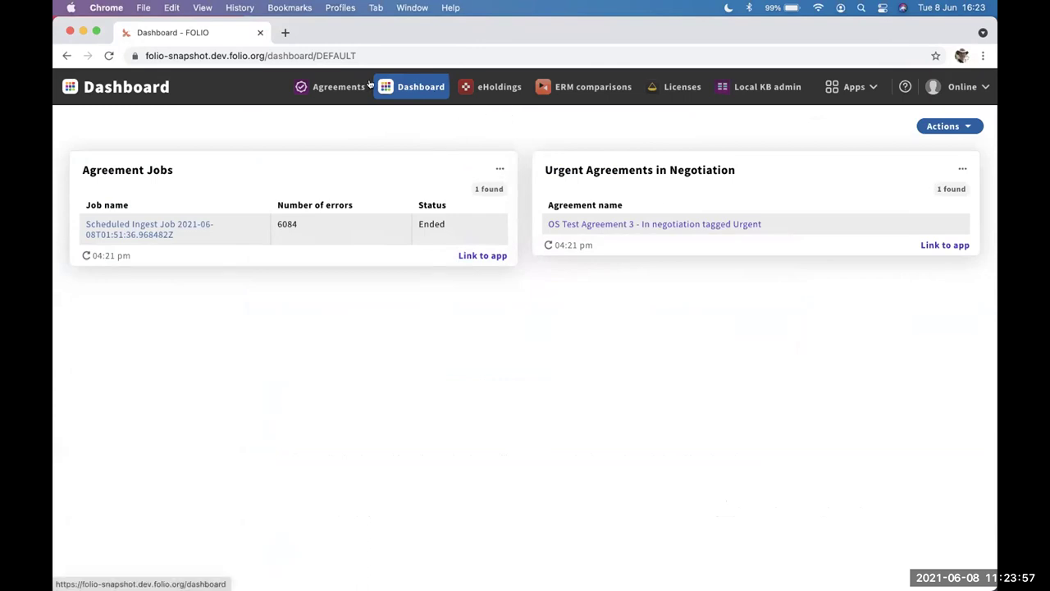
key("super+Tab")
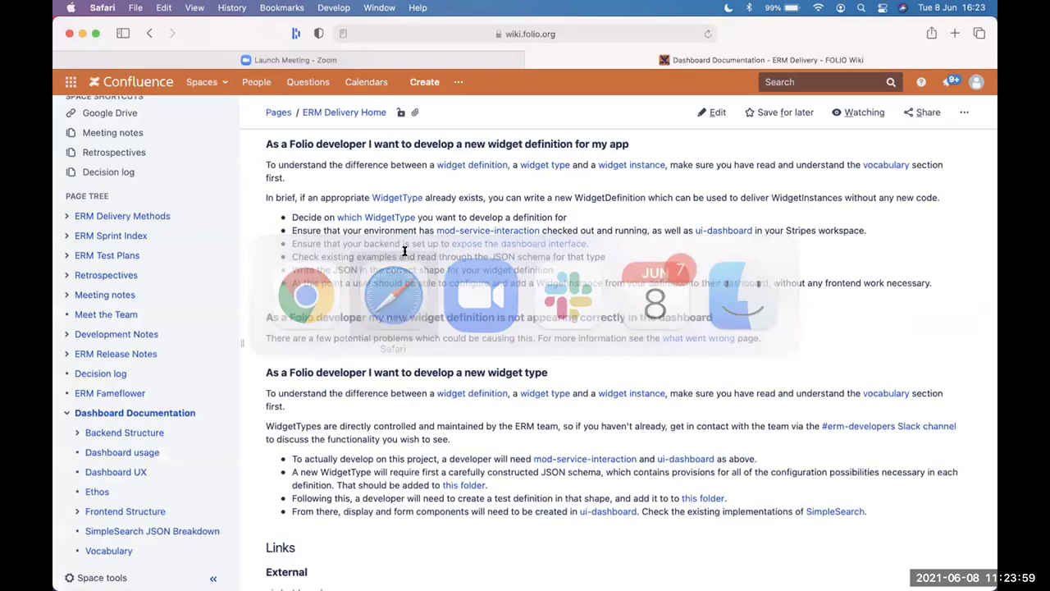
scroll(404, 252, "down", 1)
scroll(405, 252, "up", 1)
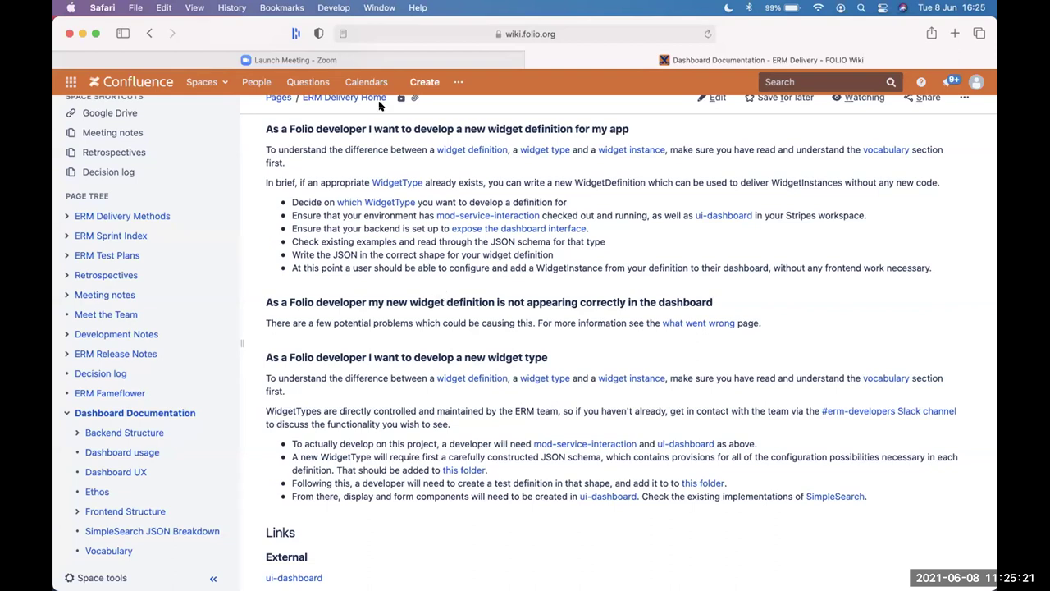
key("super+Tab")
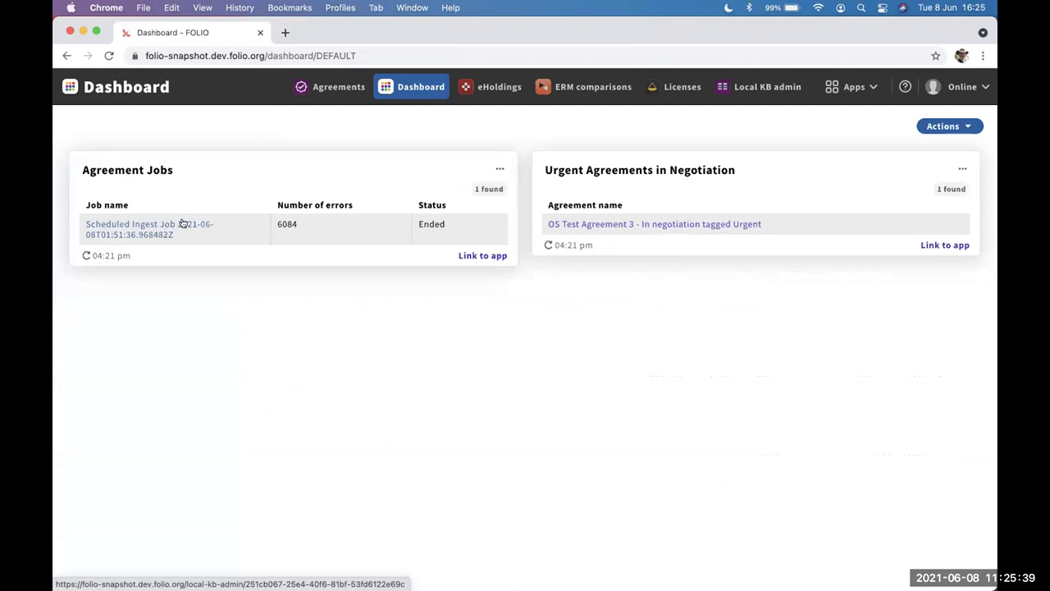
Start a New widget from the Dashboard's Actions menu and show the Widget definition choices
left_click(338, 86)
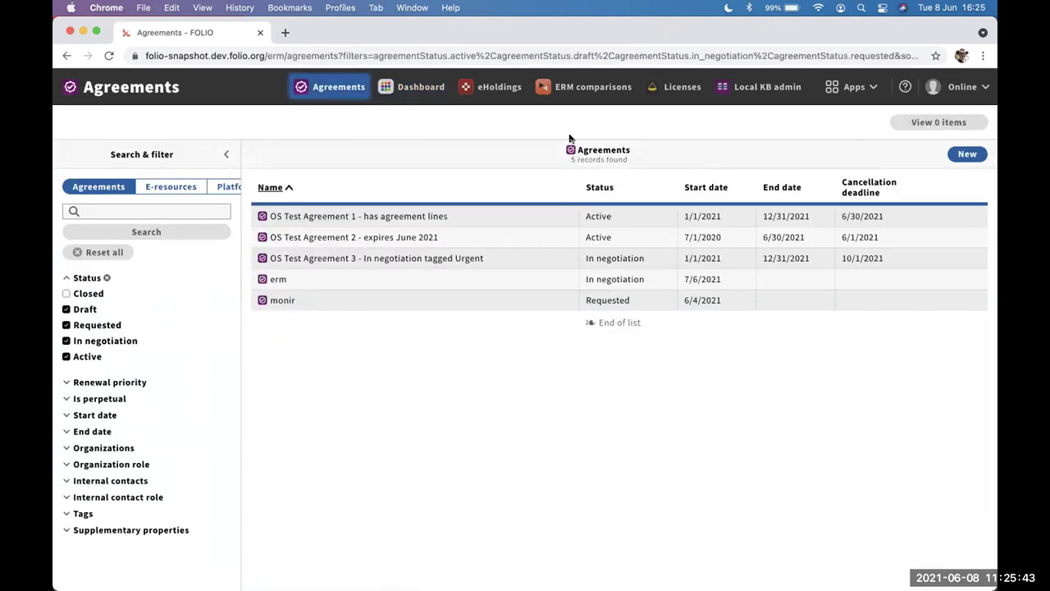
left_click(429, 93)
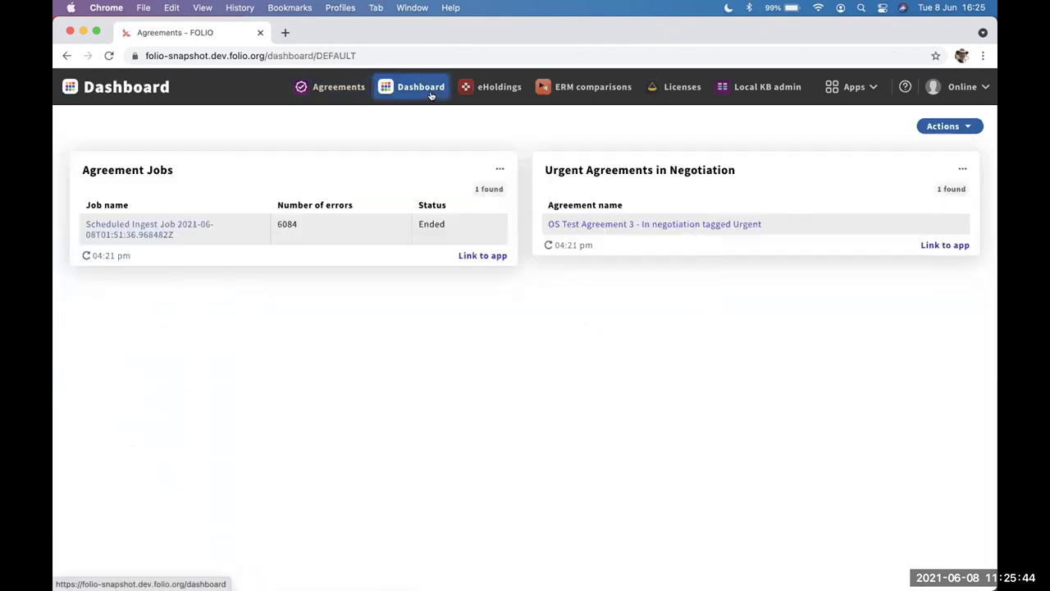
left_click(956, 127)
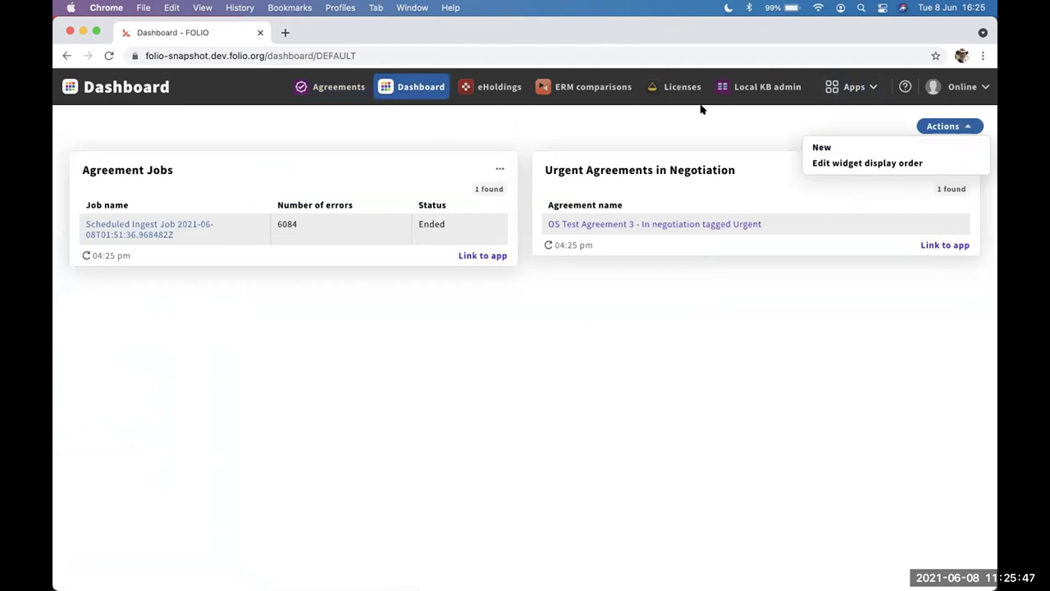
left_click(816, 148)
left_click(579, 168)
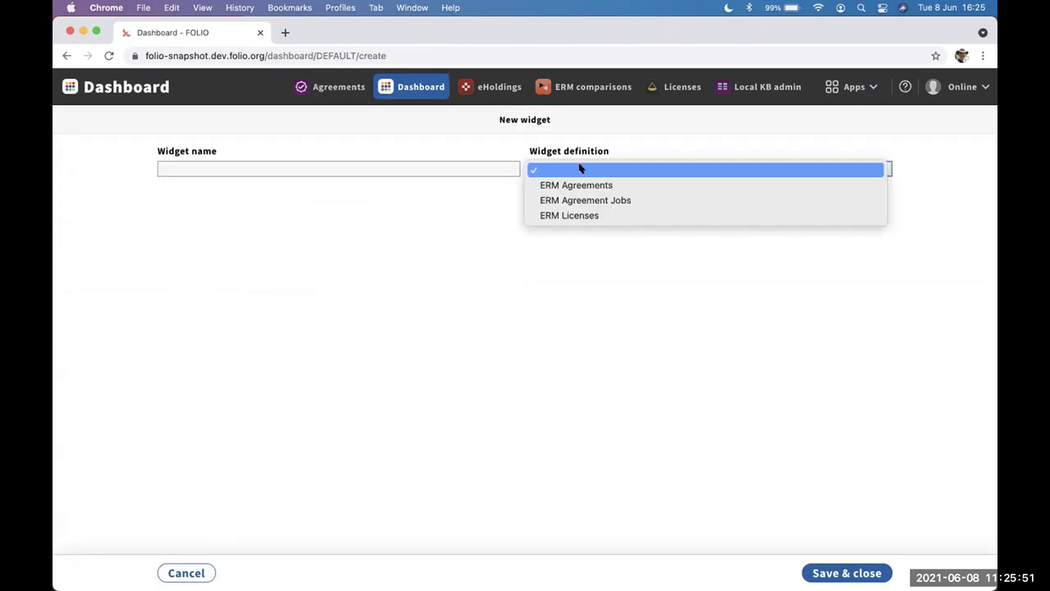
Choose the ERM Agreements definition and add a filter by Agreement
left_click(572, 185)
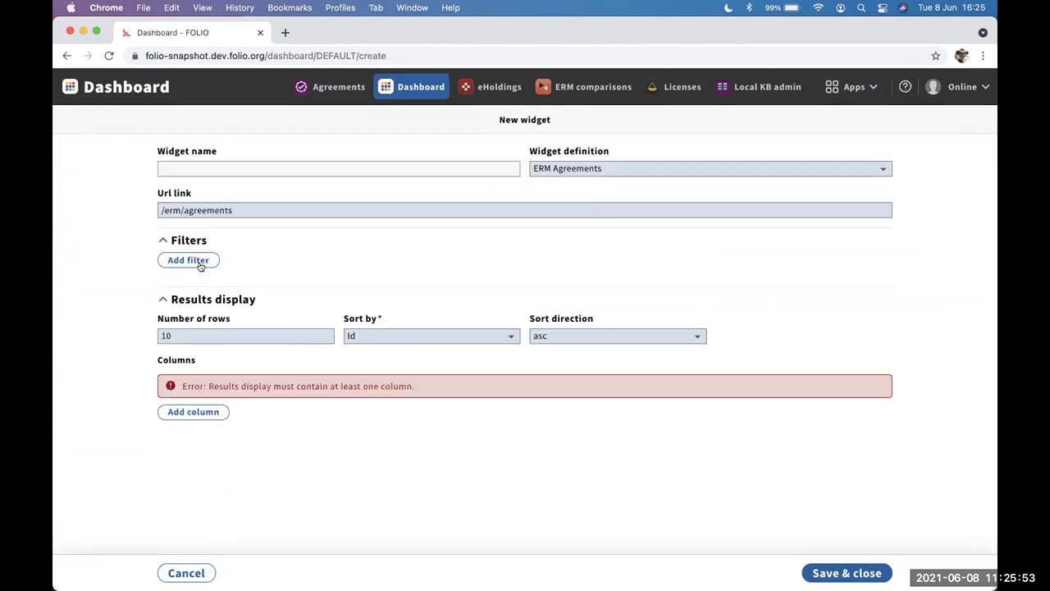
left_click(200, 263)
left_click(244, 310)
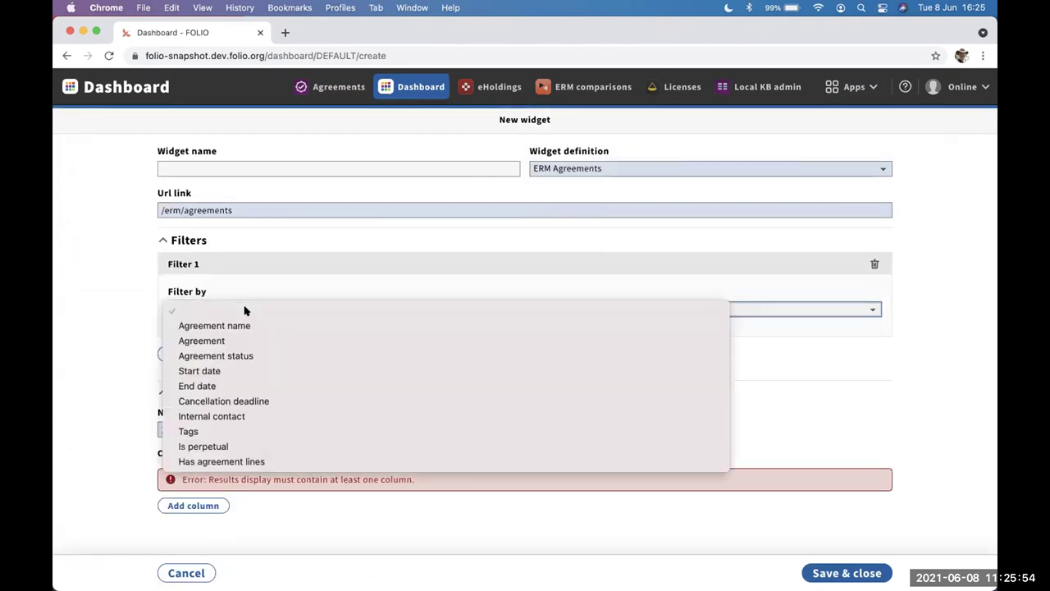
left_click(218, 341)
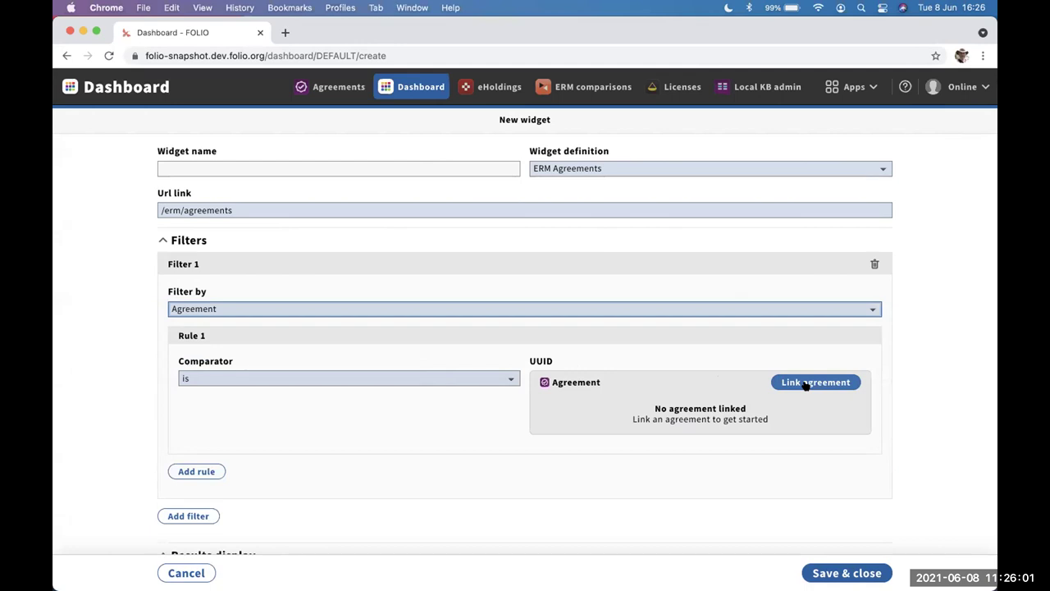
Link OS Test Agreement 1 - has agreement lines to the Agreement filter
left_click(806, 383)
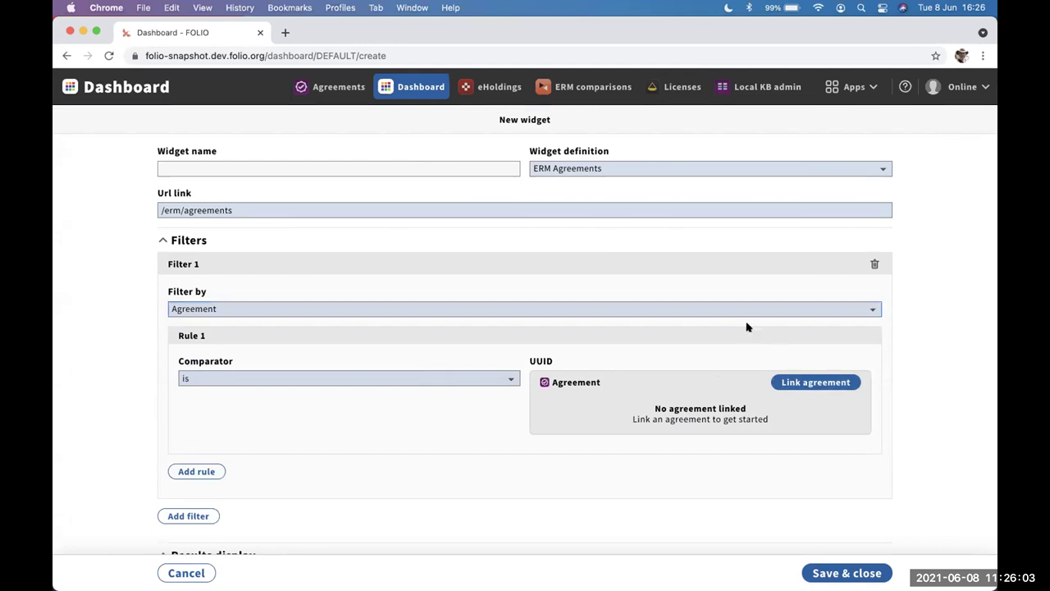
left_click(178, 129)
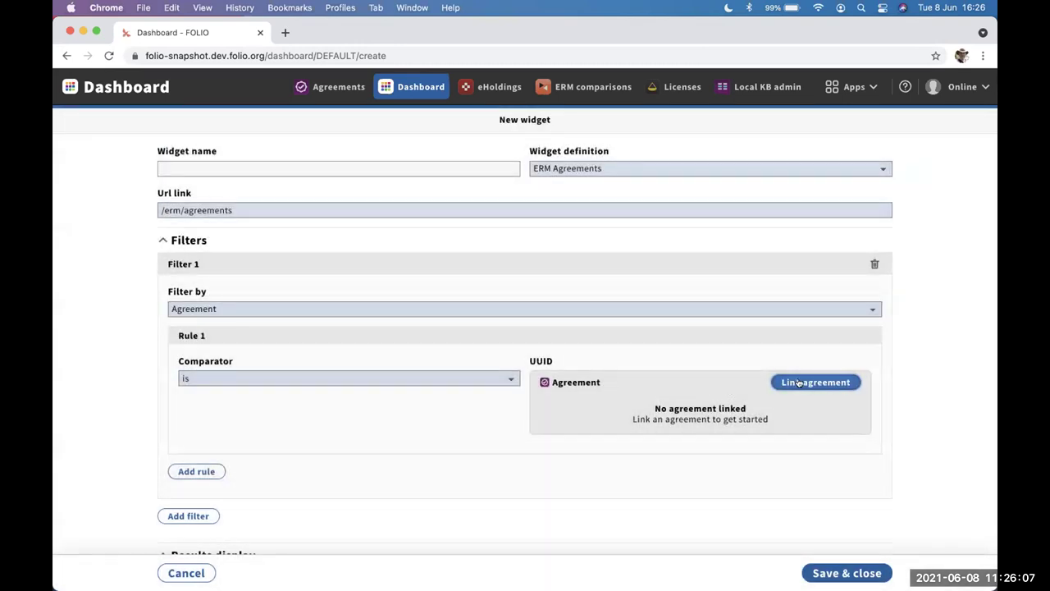
left_click(799, 384)
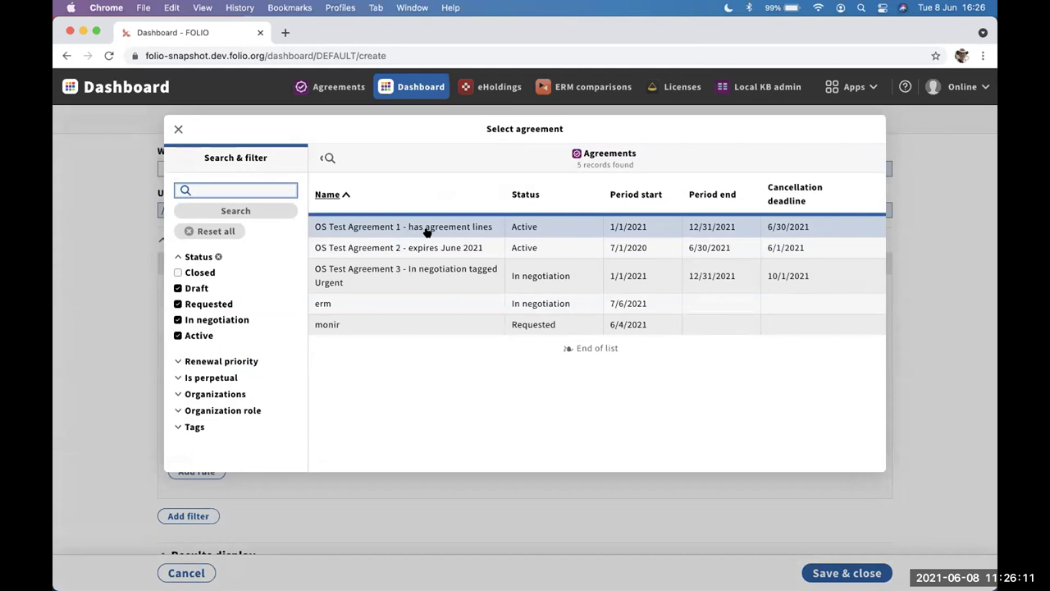
left_click(425, 228)
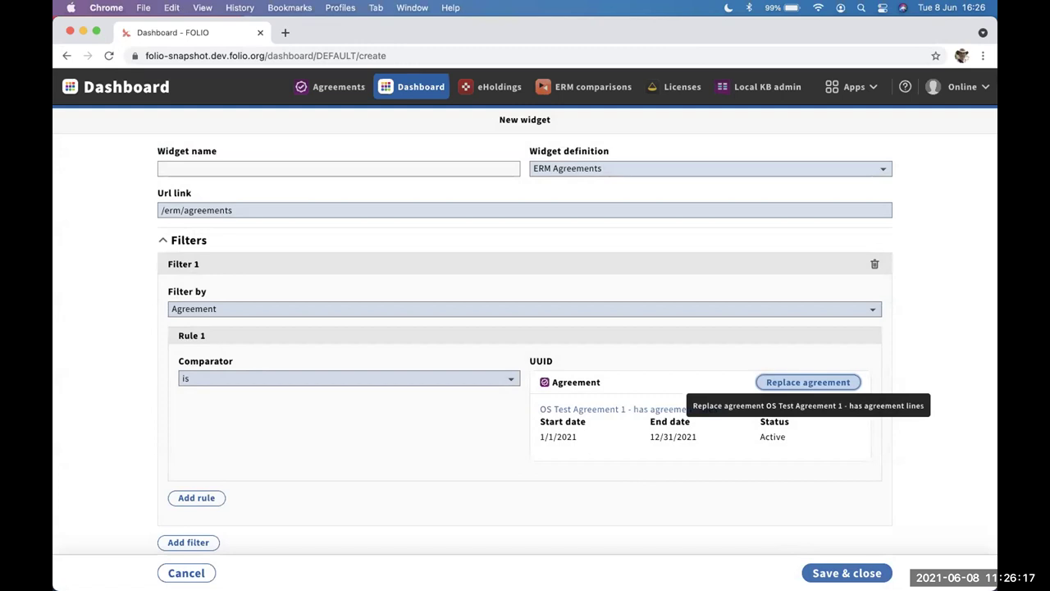
Enter 'Pinned agreement' as the widget name
key("super+s")
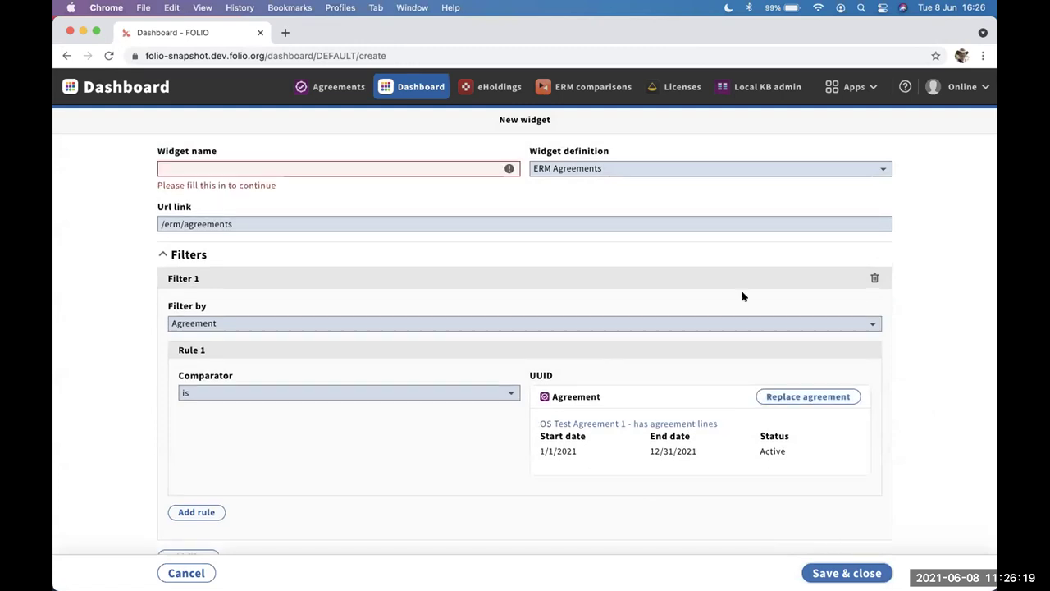
type("p")
key("BackSpace")
type("Pinned agreement")
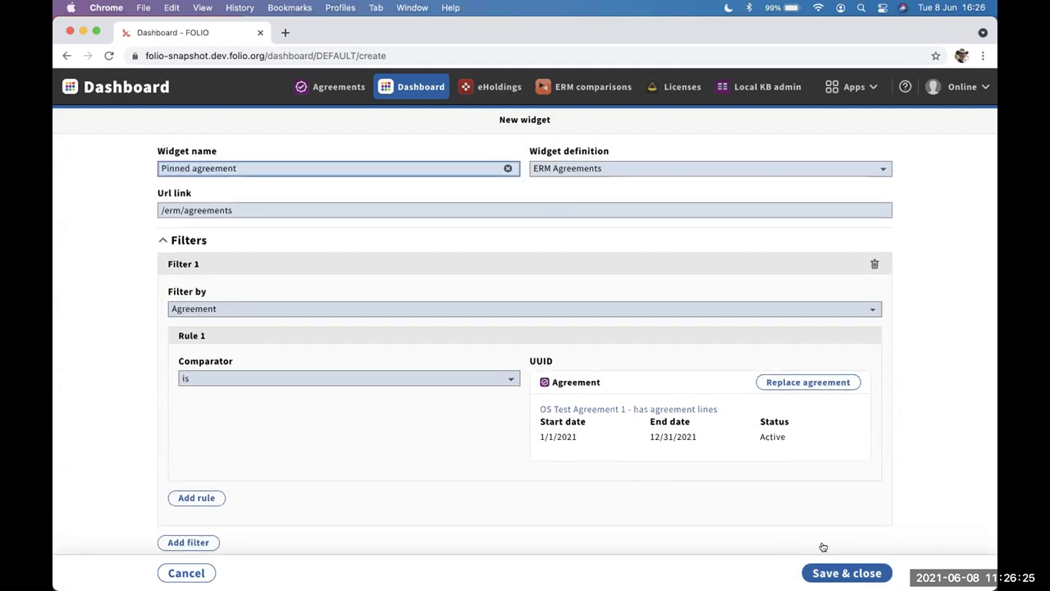
left_click(820, 572)
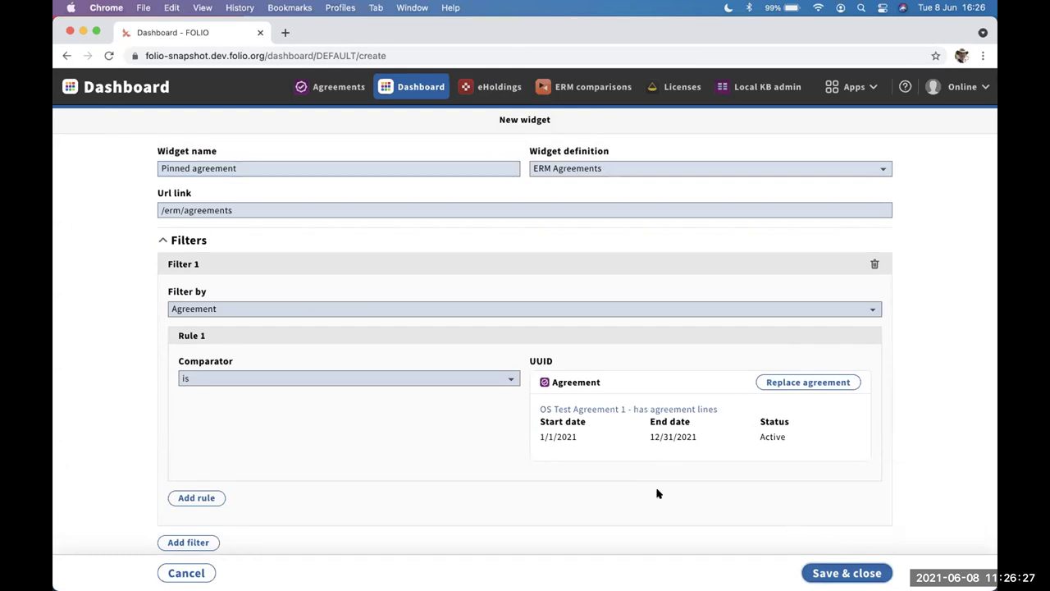
Add an Agreement name column and save the Pinned agreement widget
scroll(544, 460, "down", 3)
left_click(185, 517)
left_click(812, 569)
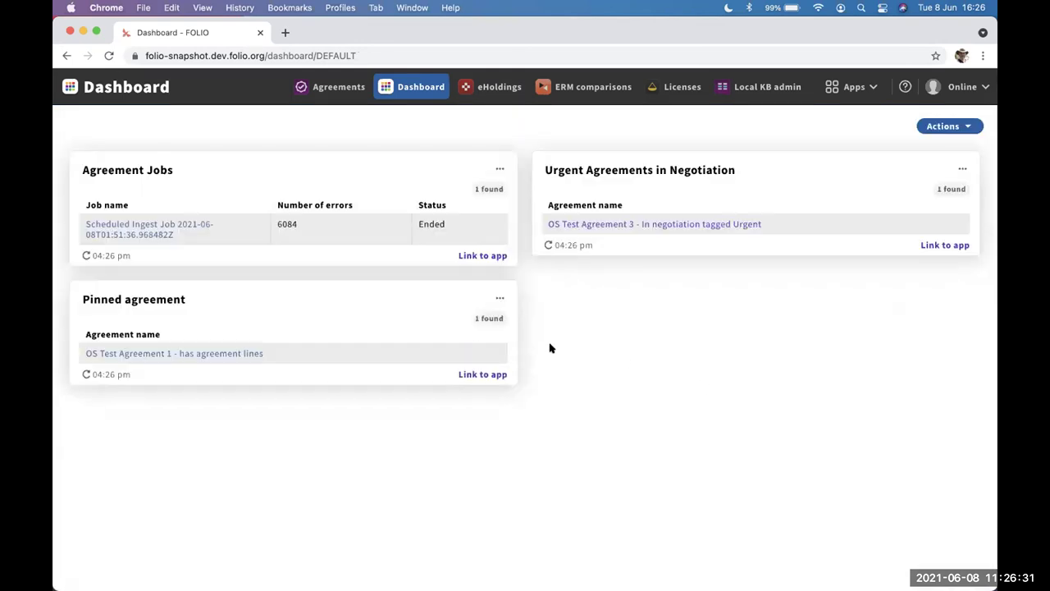
Check the meeting app, then return to the browser and select the Agreement Jobs refresh time
key("super+Tab")
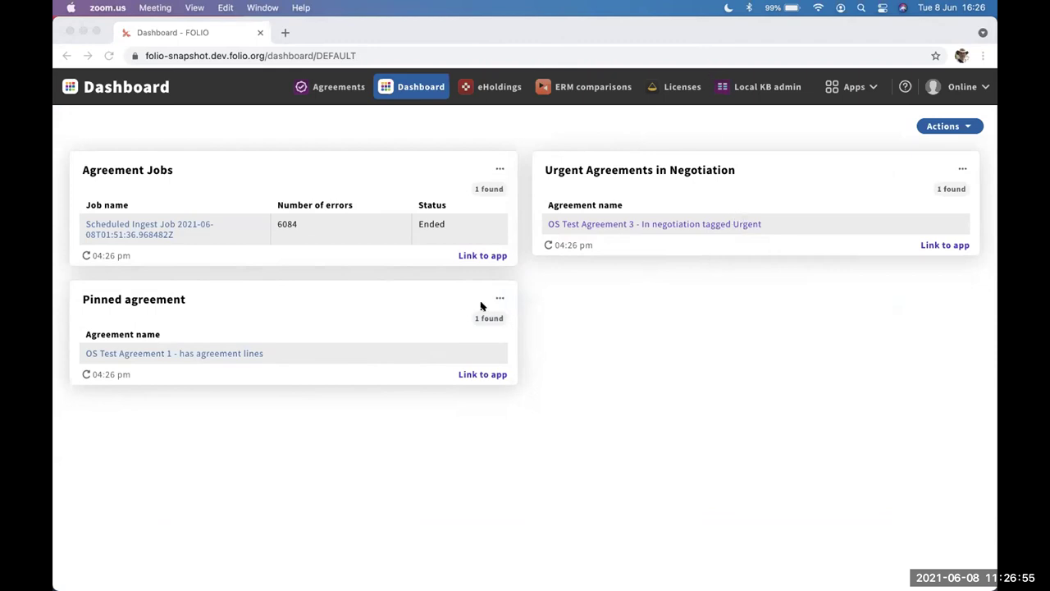
left_click(91, 256)
triple_click(117, 251)
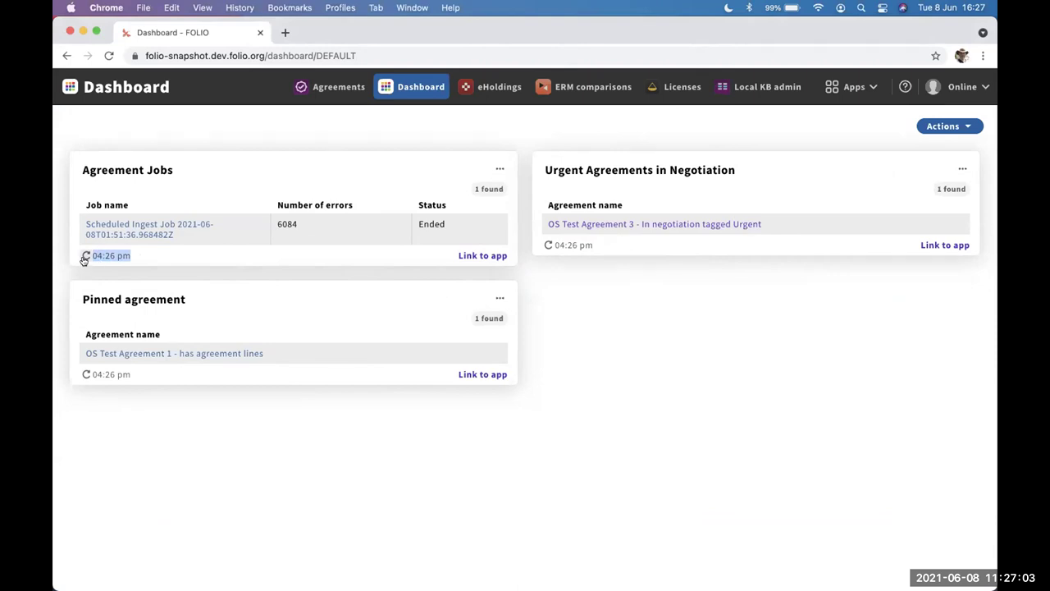
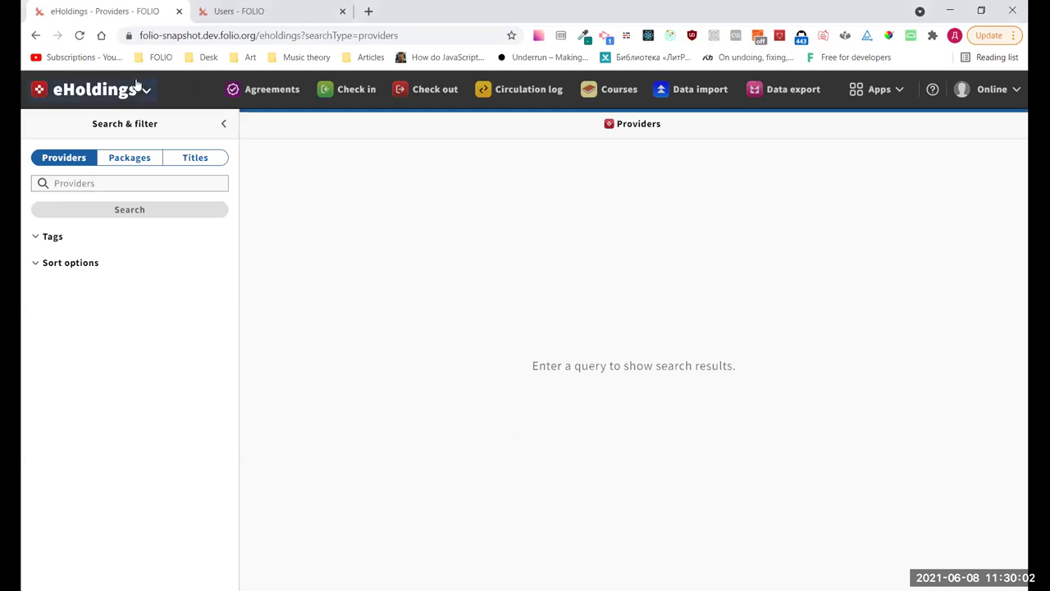
left_click(145, 90)
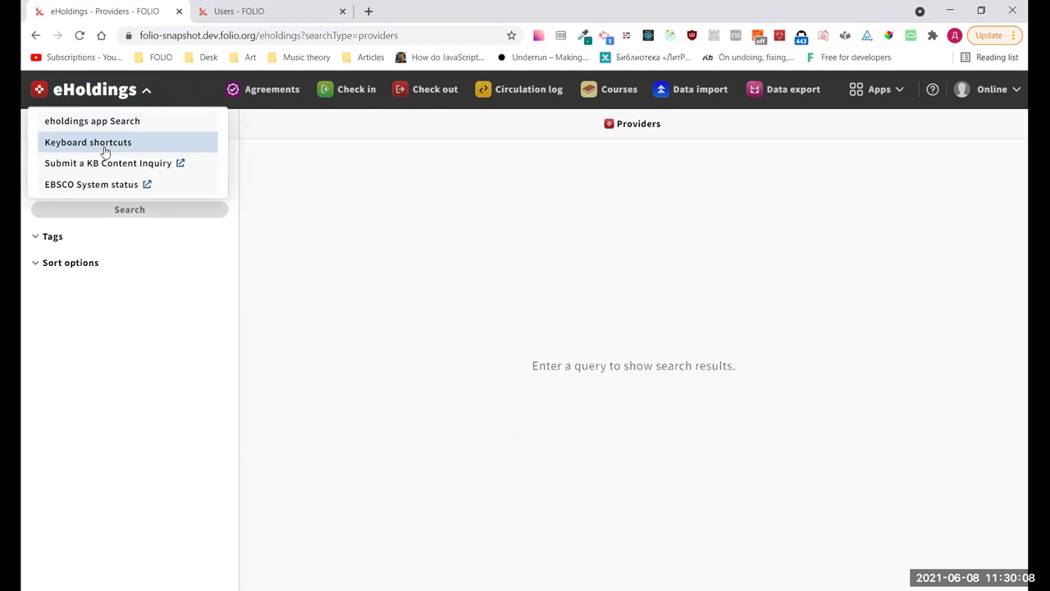
left_click(105, 149)
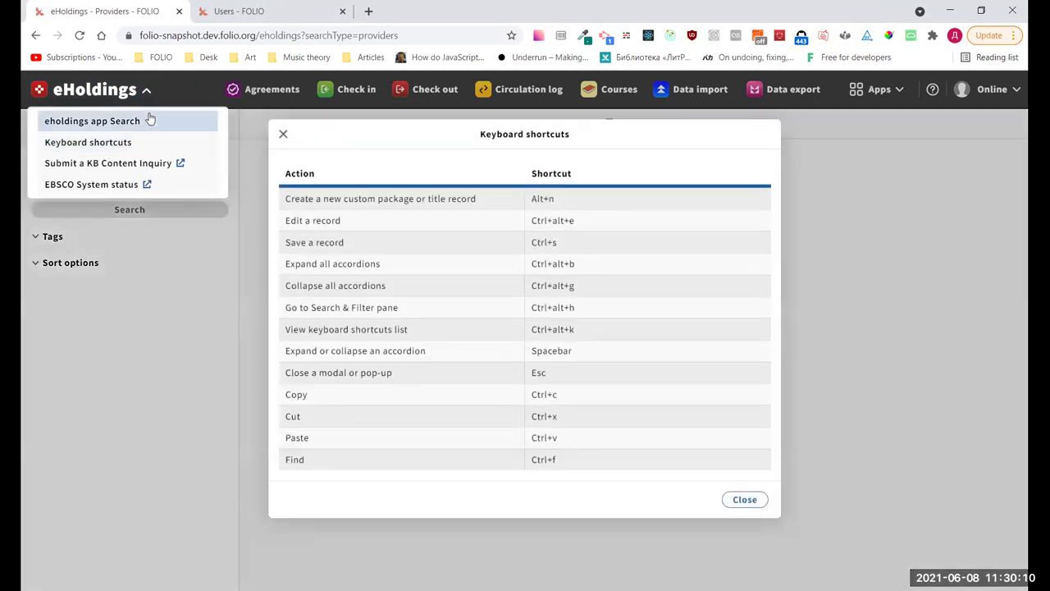
left_click(326, 138)
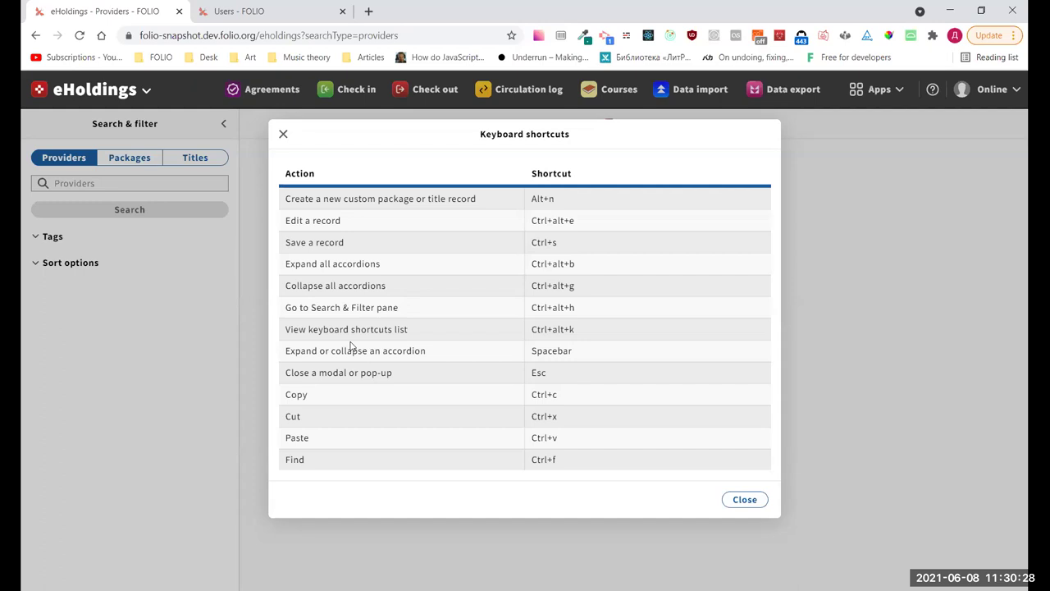
left_click(282, 137)
left_click(282, 137)
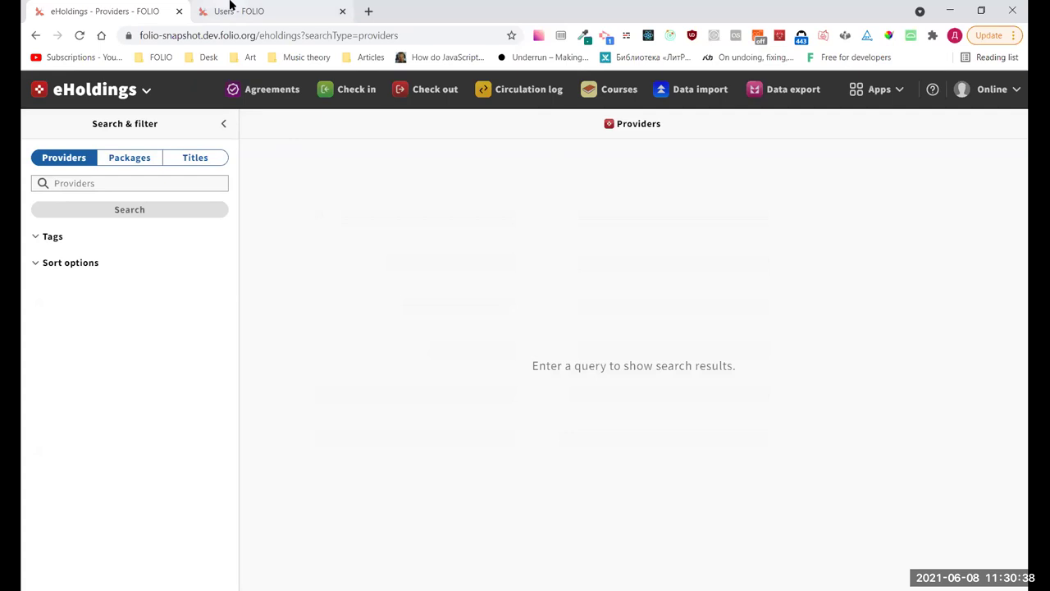
Open the Admin, checkin-all staff user's record and start a new General note from its Notes section
key("ctrl+Tab")
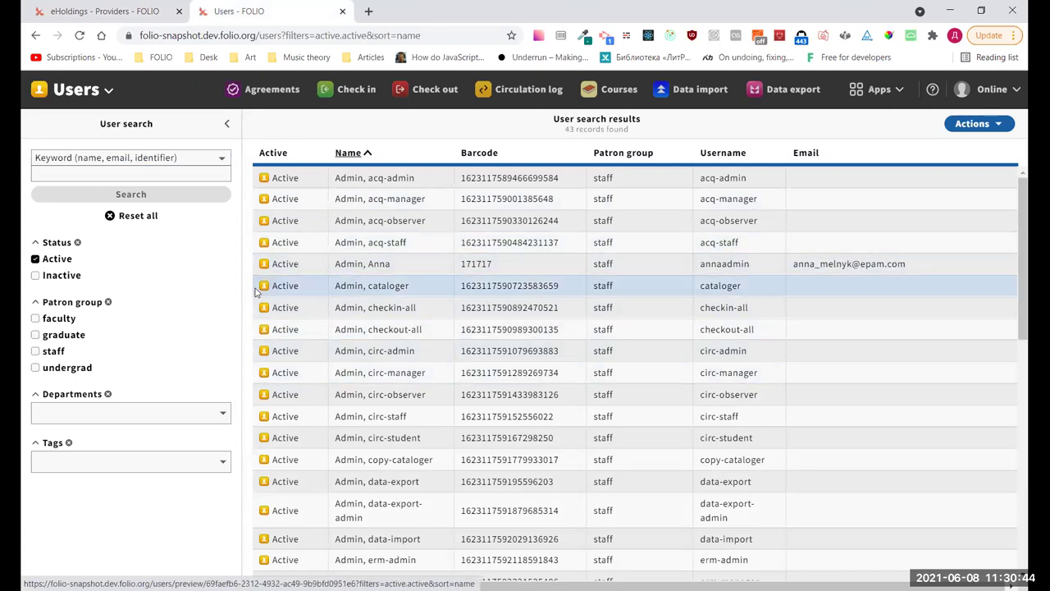
left_click(346, 266)
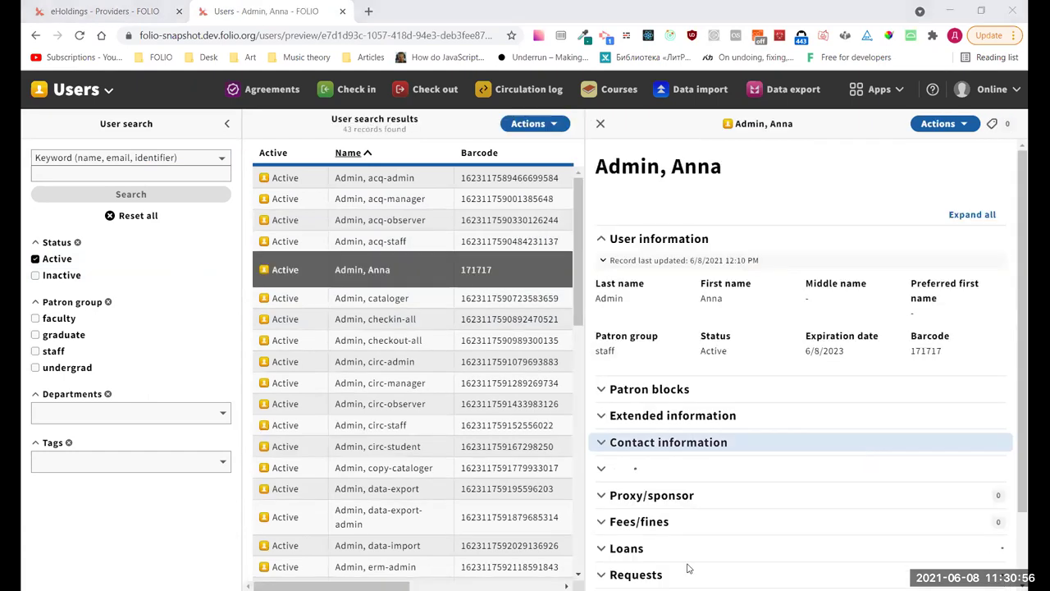
left_click(361, 300)
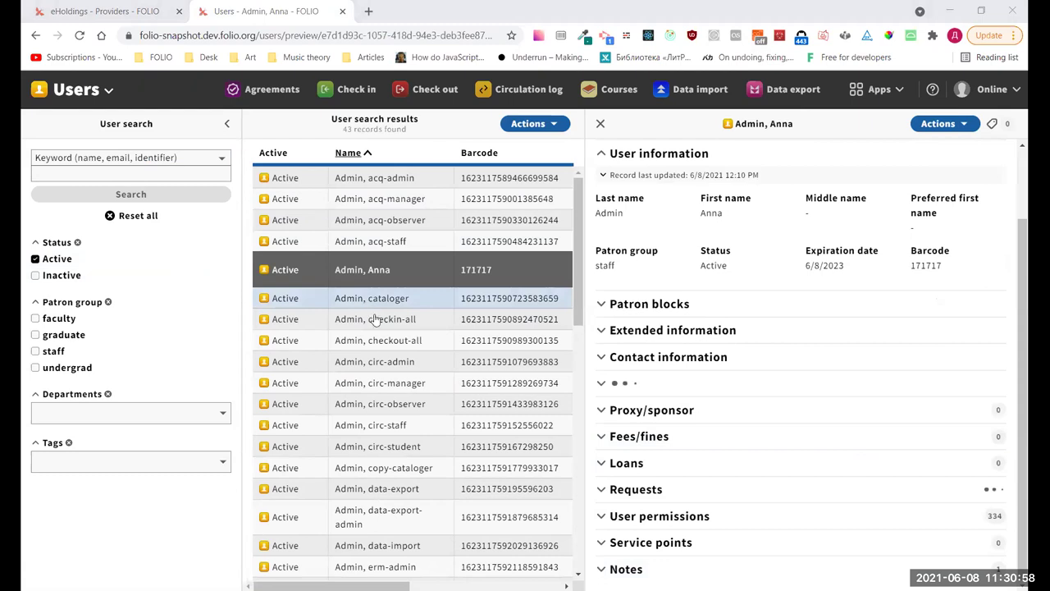
left_click(378, 322)
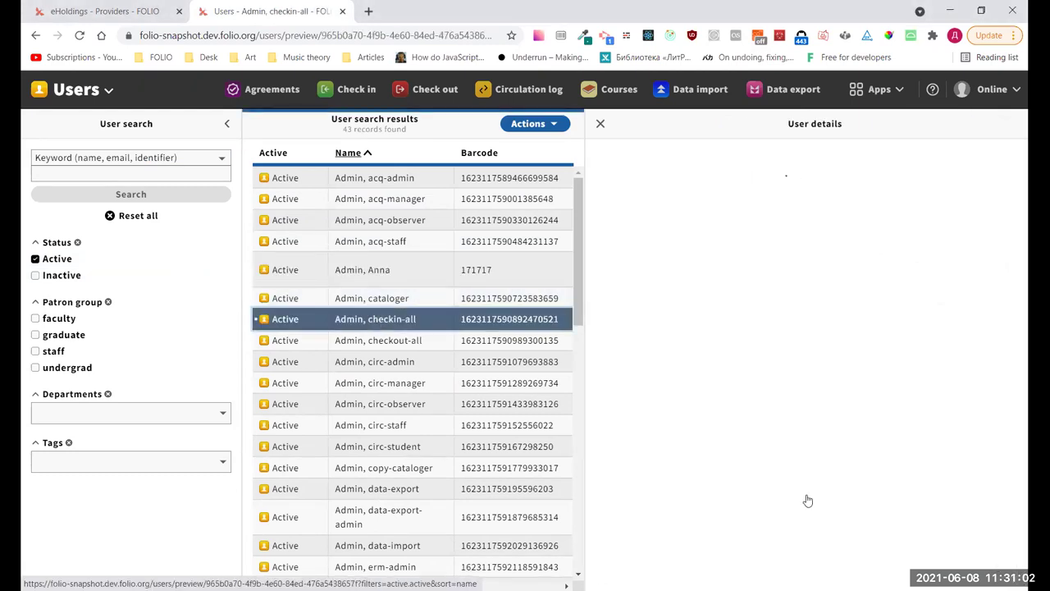
left_click(750, 566)
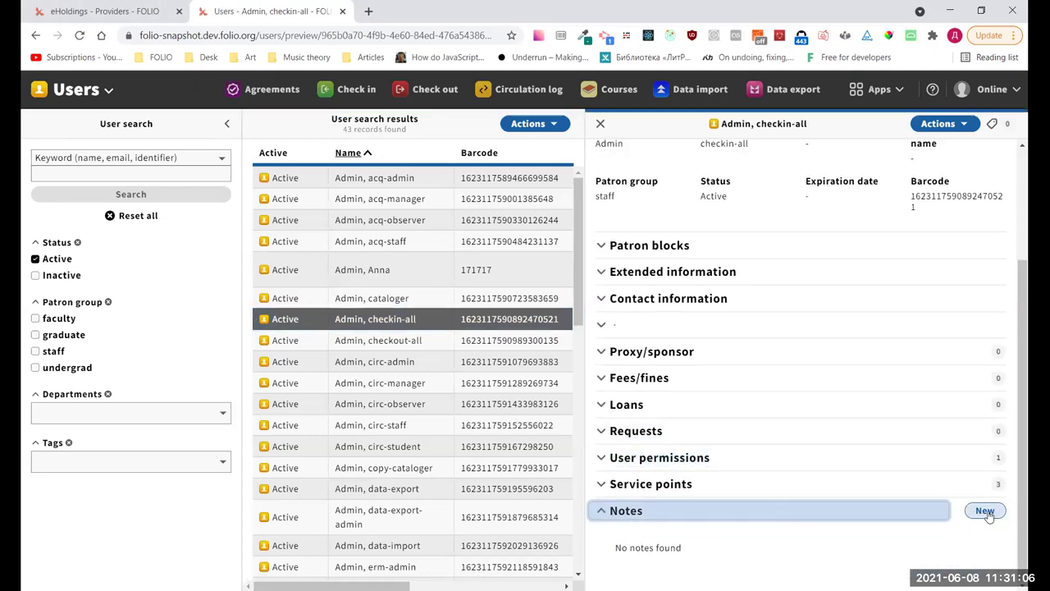
left_click(985, 511)
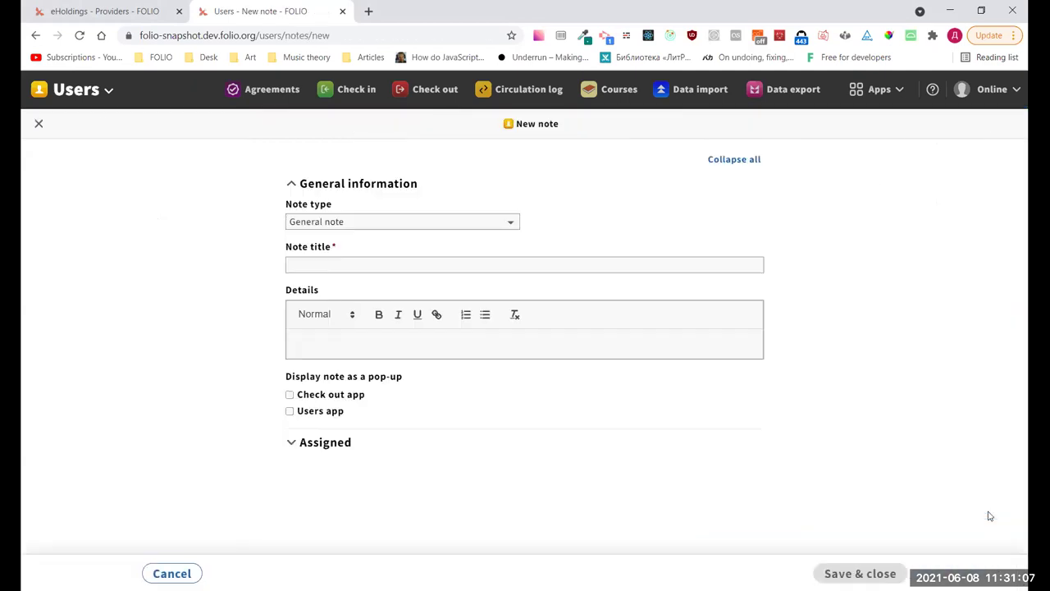
Title the note 'Test popup note' and begin its details with 'Test data'
left_click(305, 271)
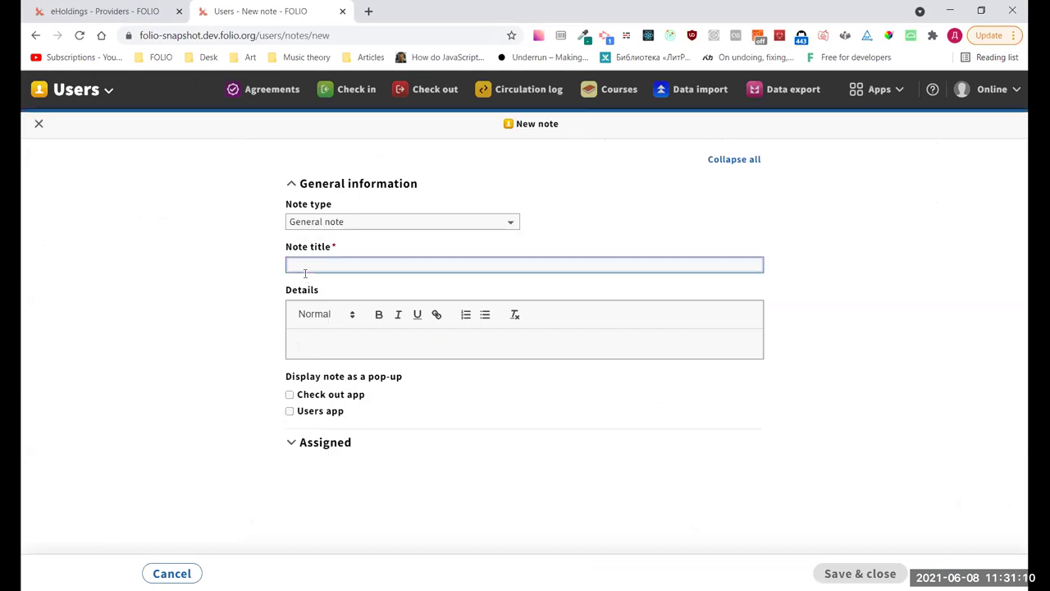
type("Test pop")
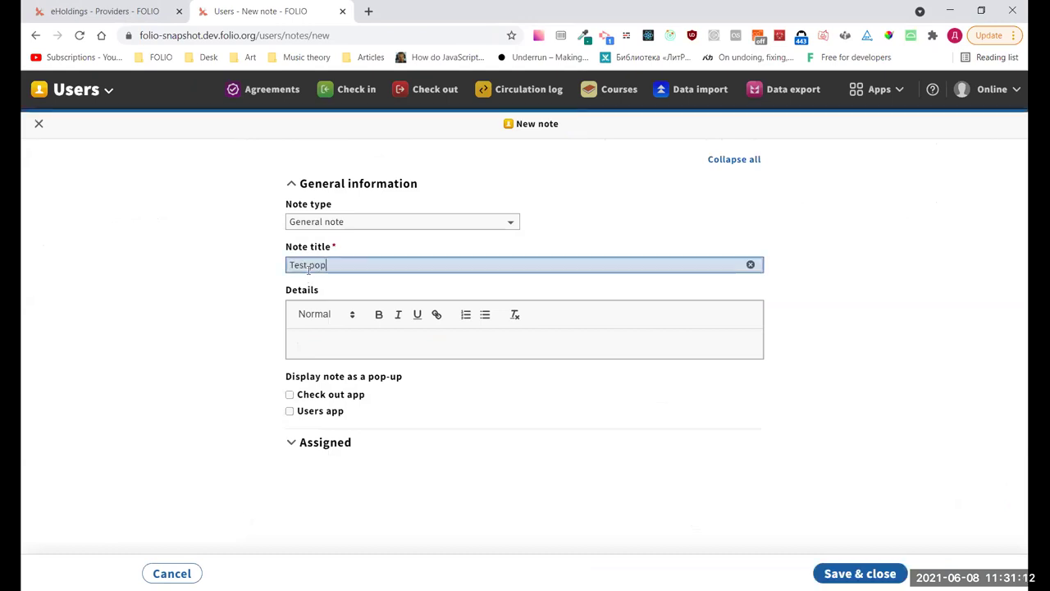
type("up note")
left_click(330, 334)
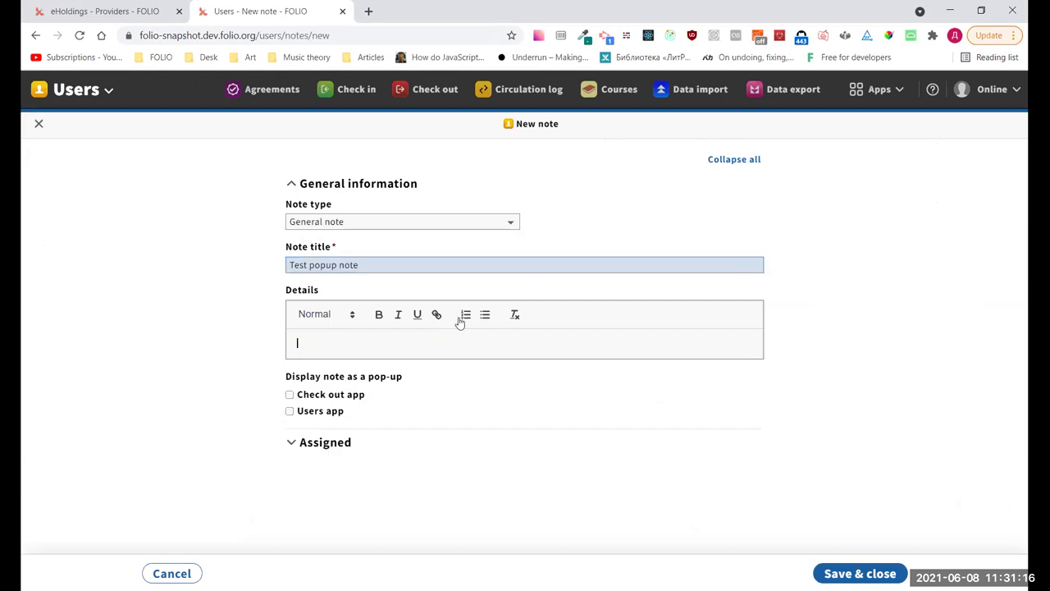
type("Test data")
Add details lines 123 and a numbered list item asd with indented sub-items gvb and v
key("Return")
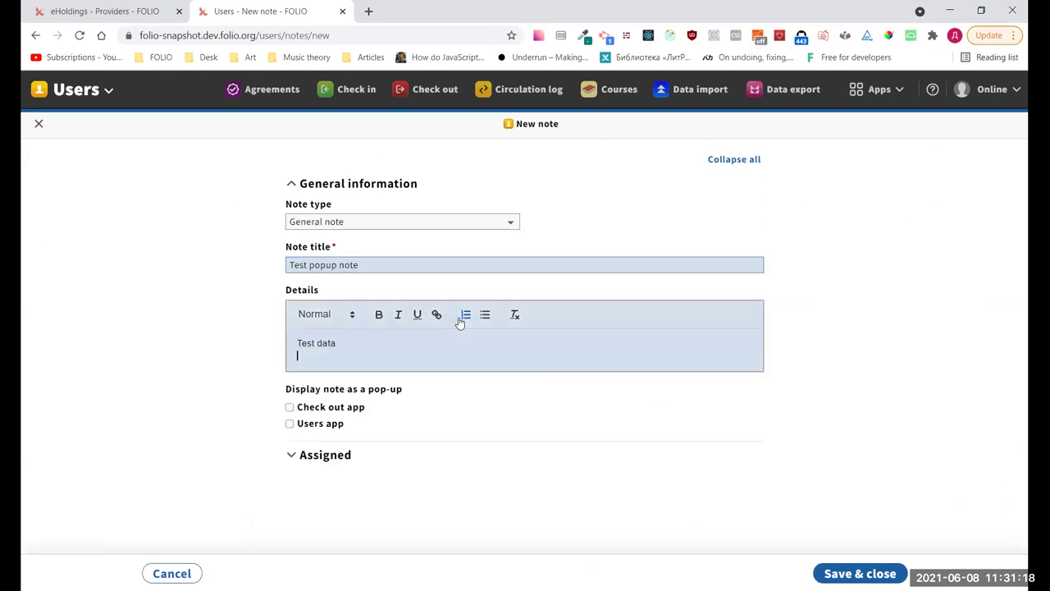
type("123")
key("Return")
type("asd")
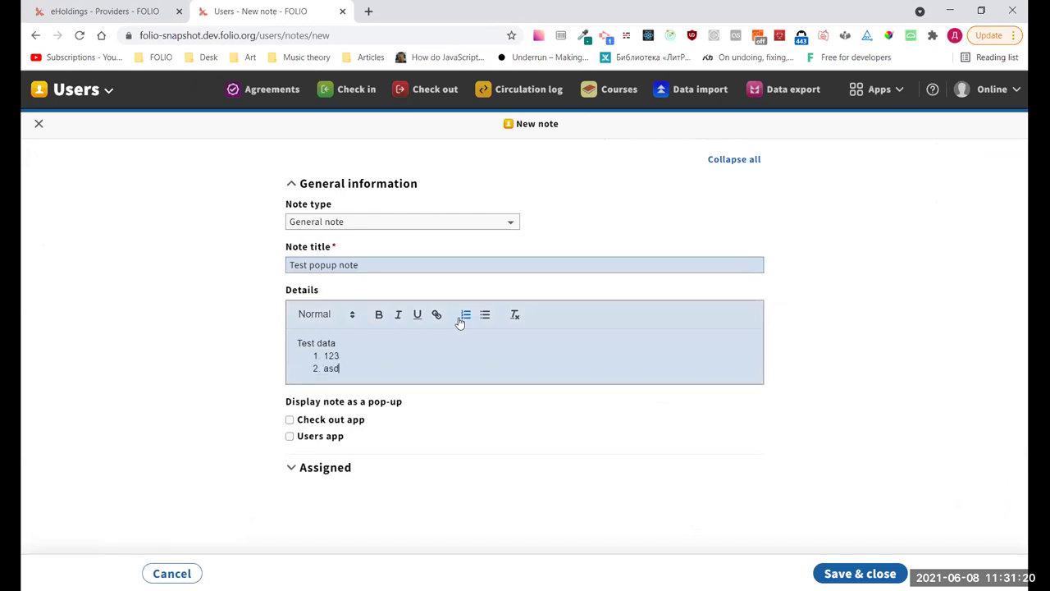
key("Return")
key("Tab")
type("gvb")
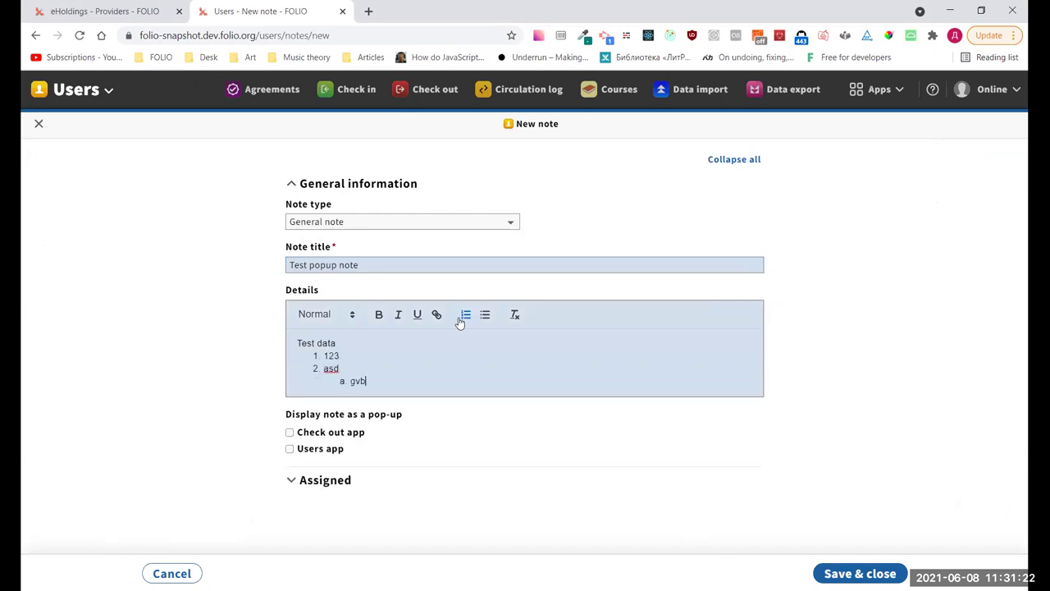
key("Return")
type("v")
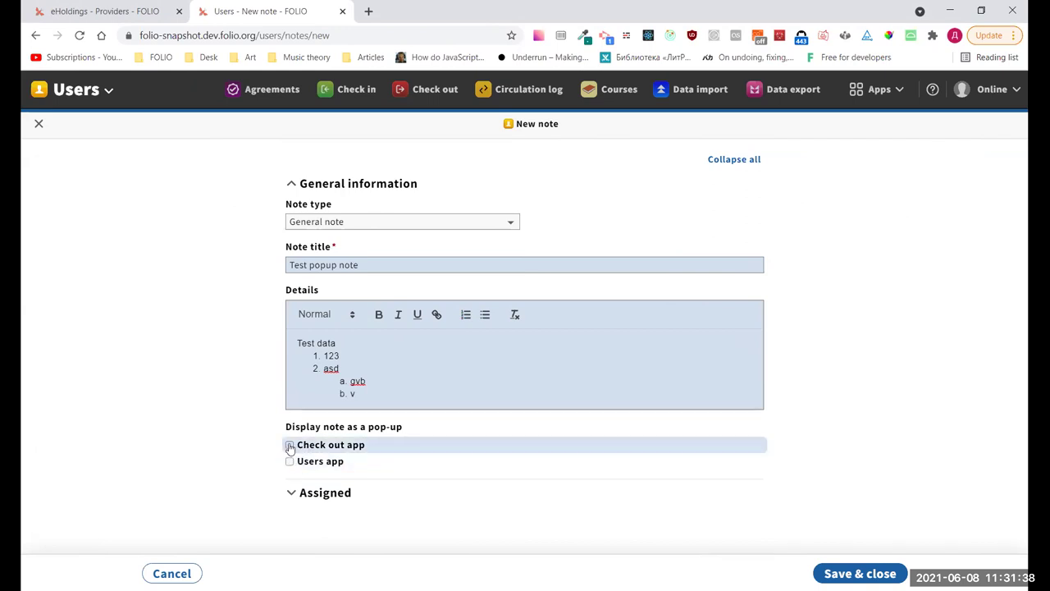
Make the note pop up in the Check out and Users apps, then save it
left_click(290, 447)
left_click(290, 464)
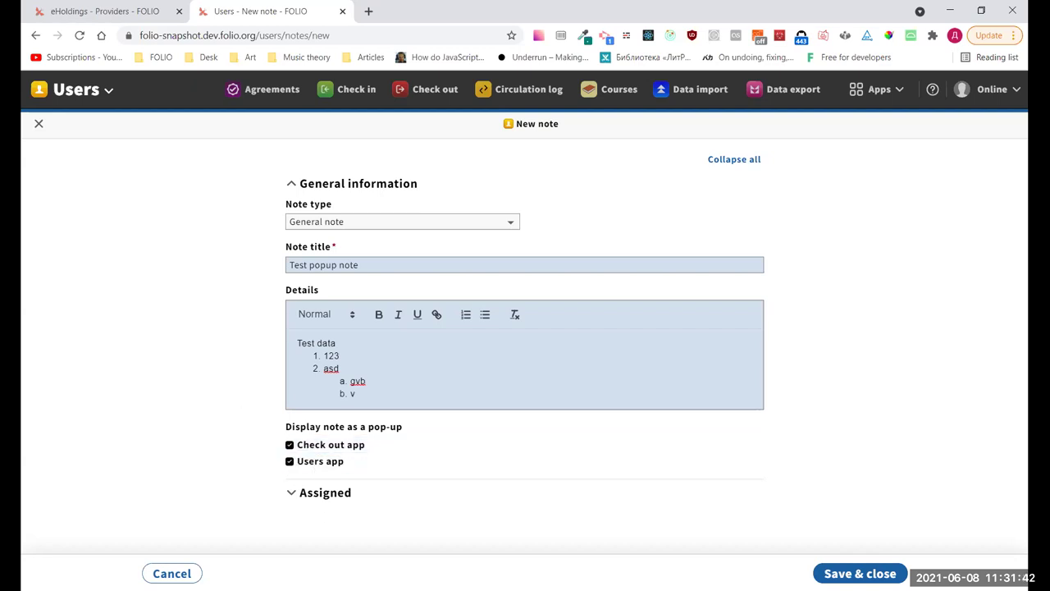
key("ctrl+s")
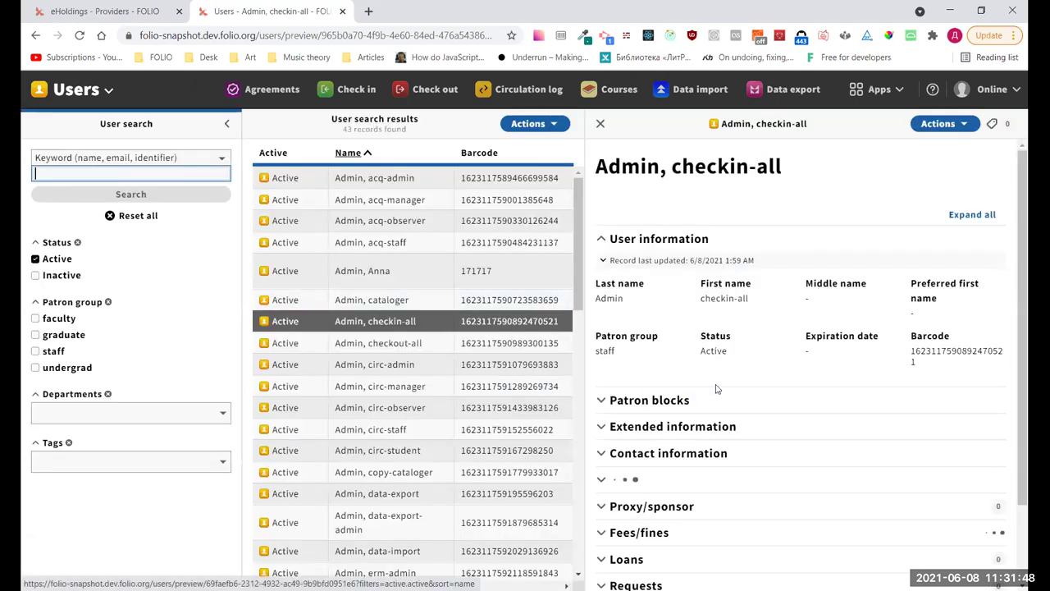
scroll(715, 388, "down", 1)
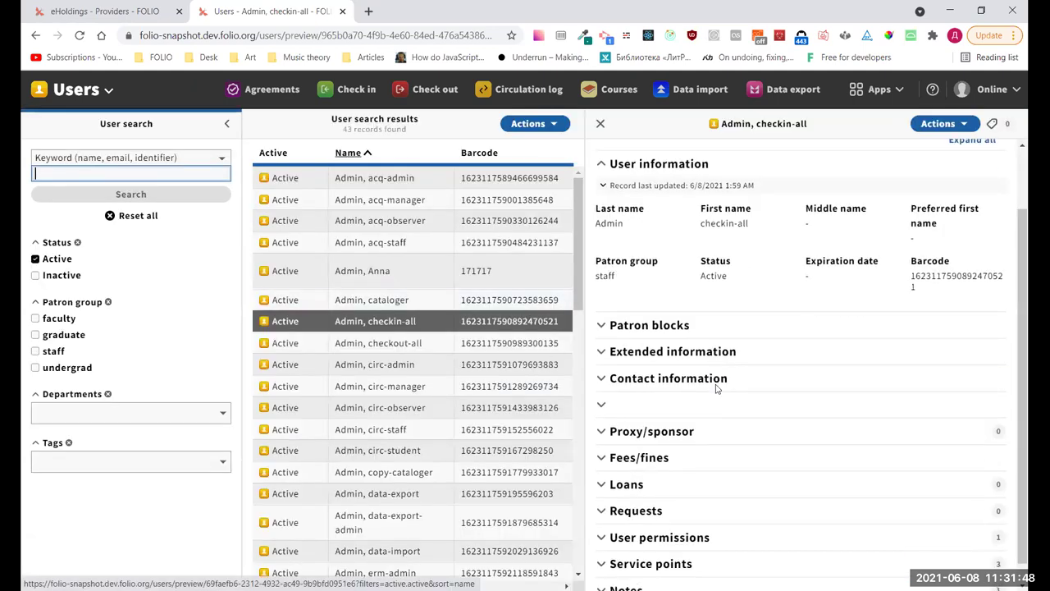
left_click(359, 346)
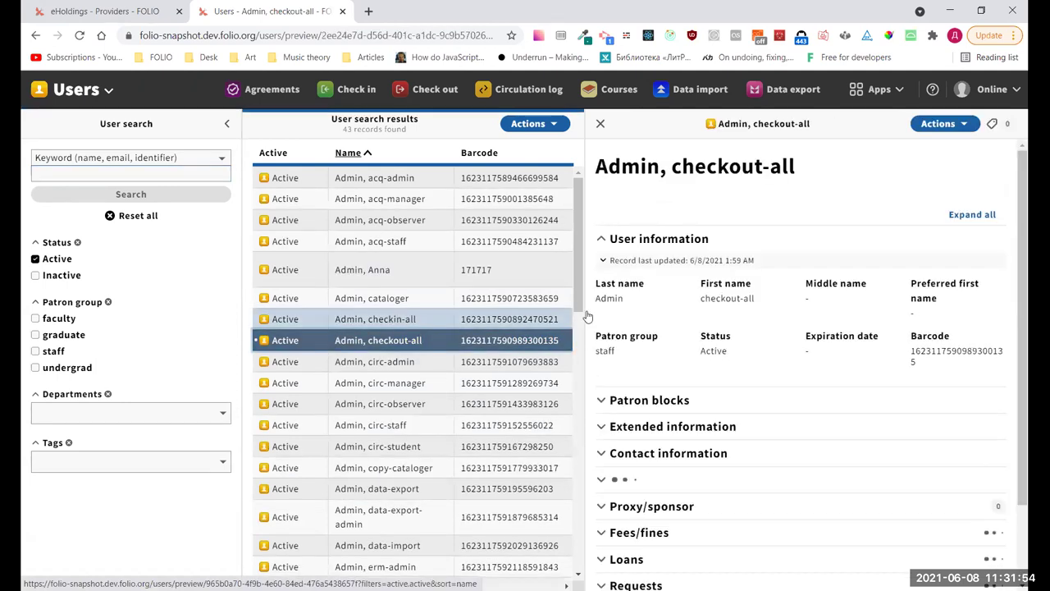
key("Return")
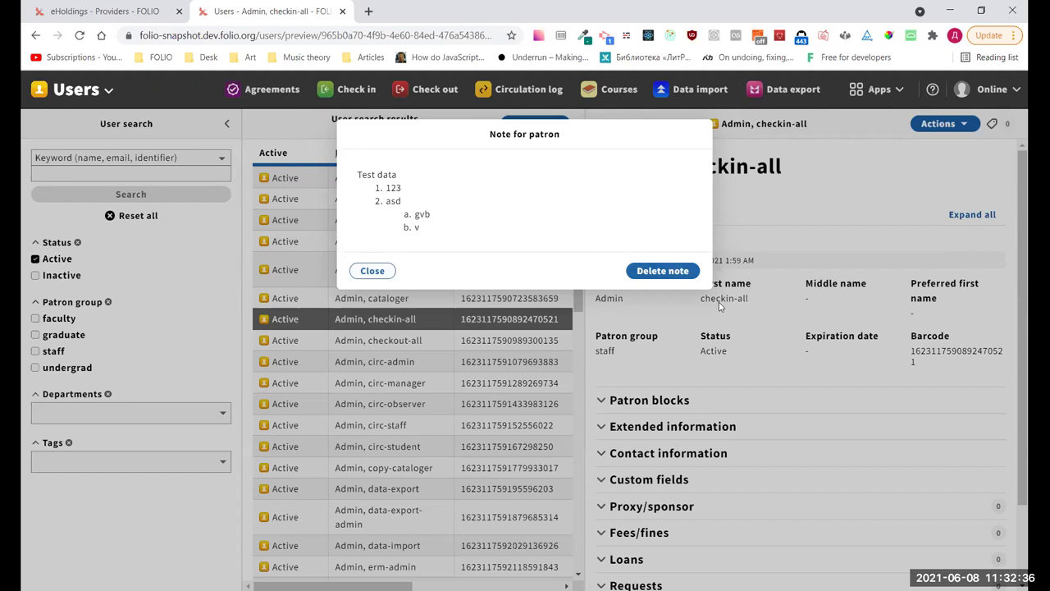
left_click(379, 275)
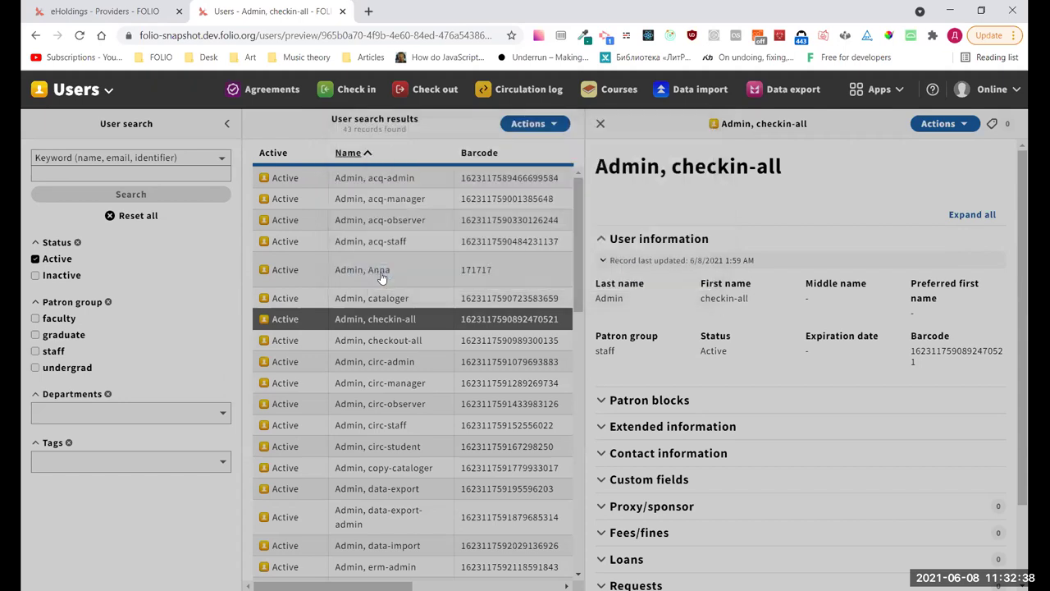
double_click(928, 349)
key("ctrl+c")
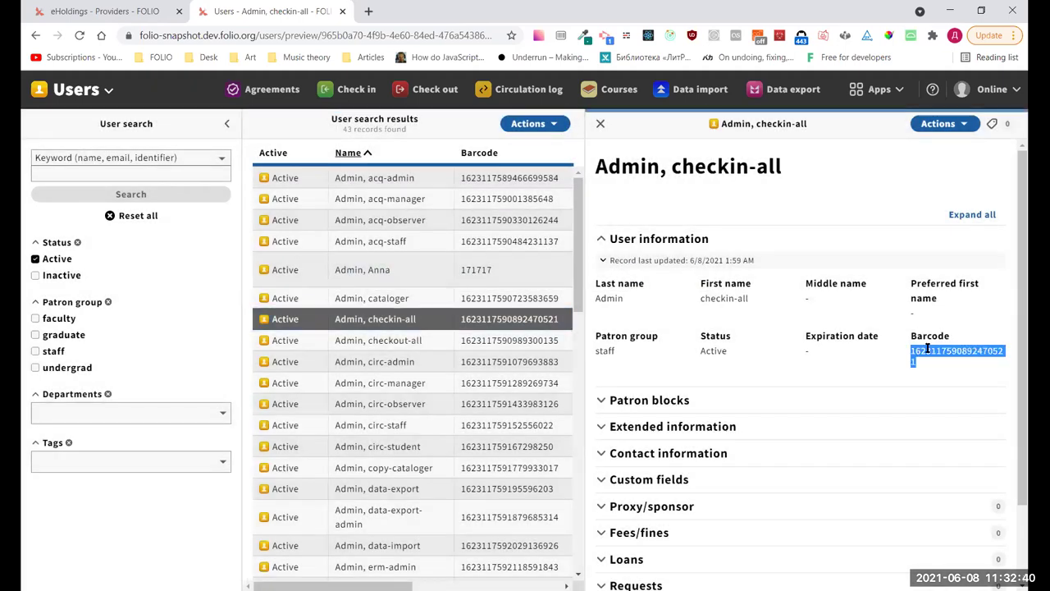
left_click(812, 322)
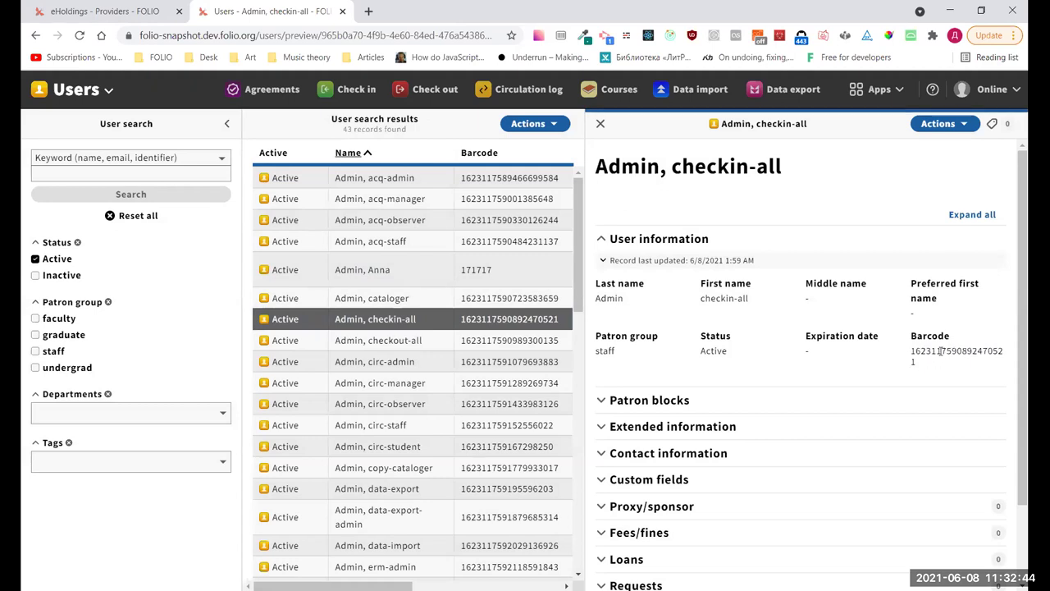
Load the staff user as patron in Check out by pasted barcode and delete the pop-up note
left_click(419, 93)
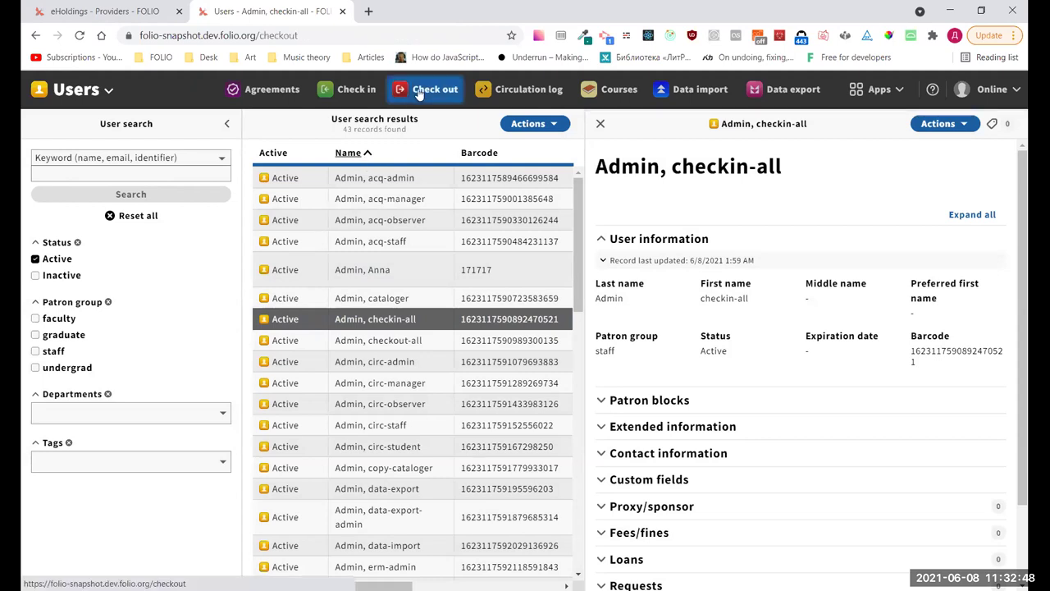
key("ctrl+v")
left_click(321, 156)
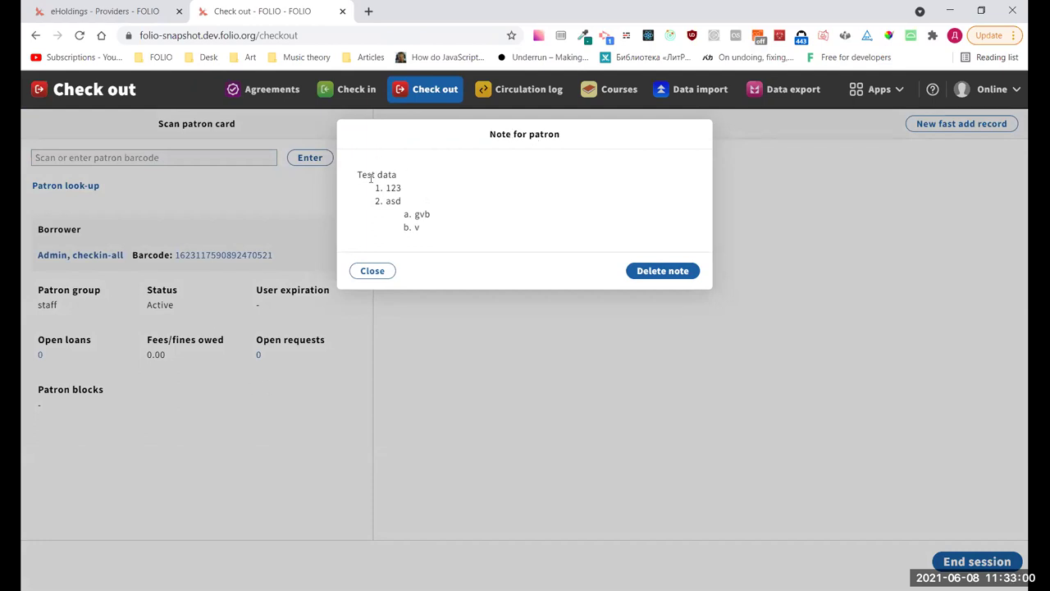
left_click(670, 272)
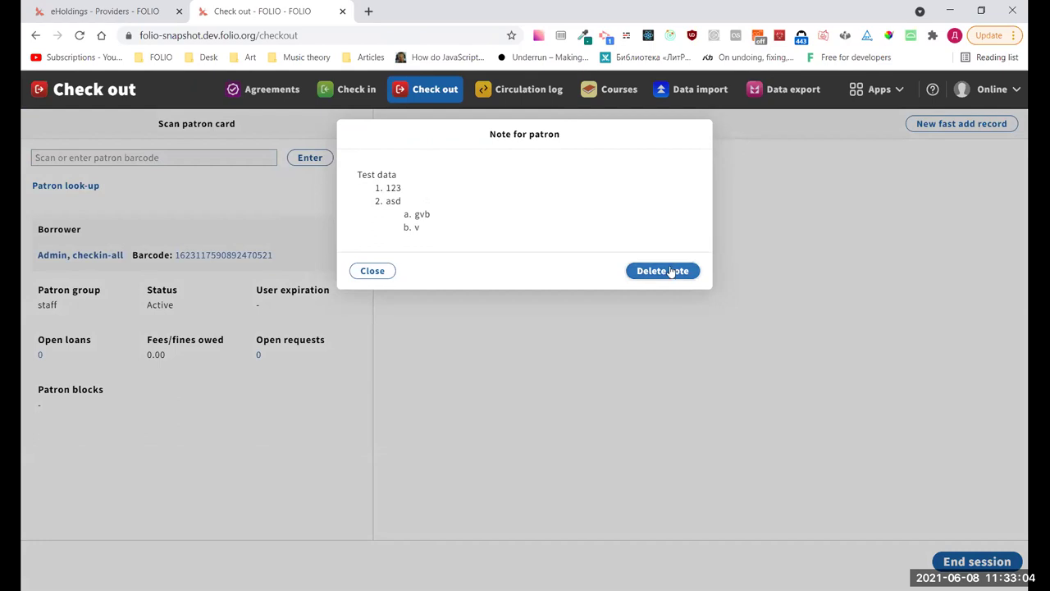
Reload Check out and reload the patron by pasted barcode, confirming no note appears
left_click(79, 36)
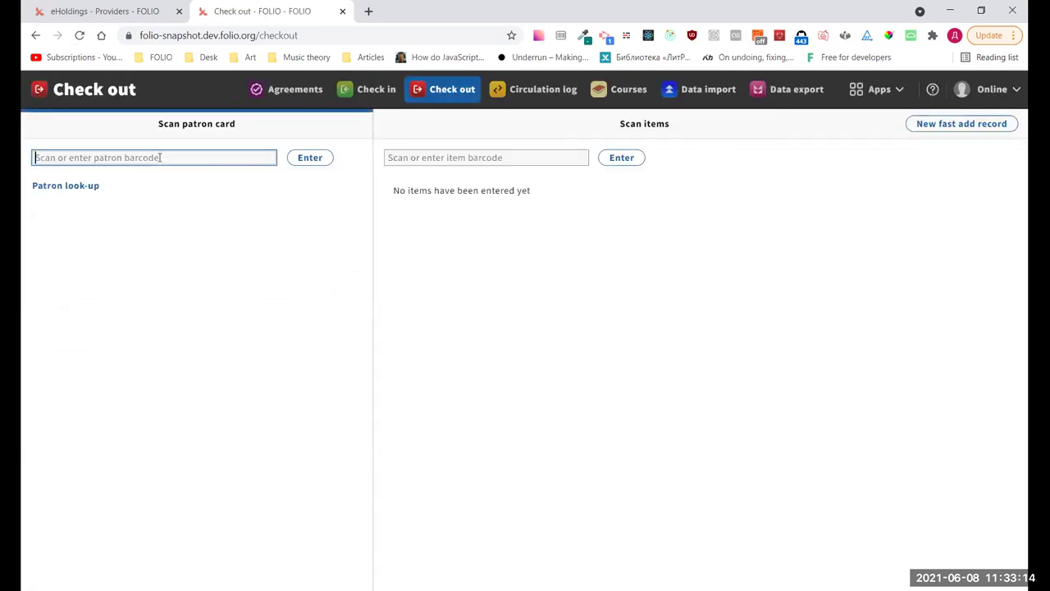
key("ctrl+v")
left_click(317, 162)
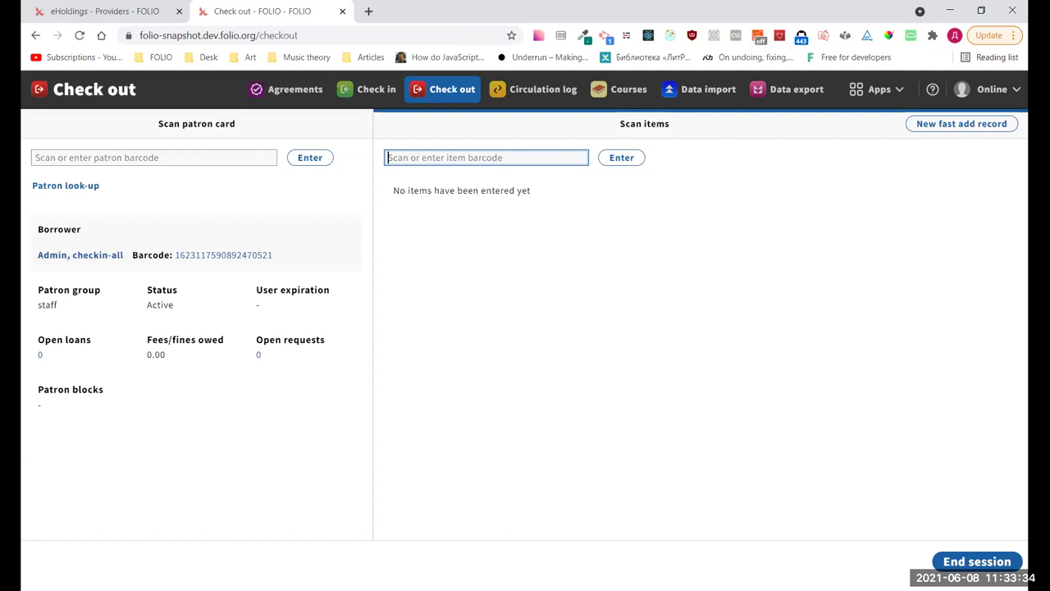
left_click(555, 470)
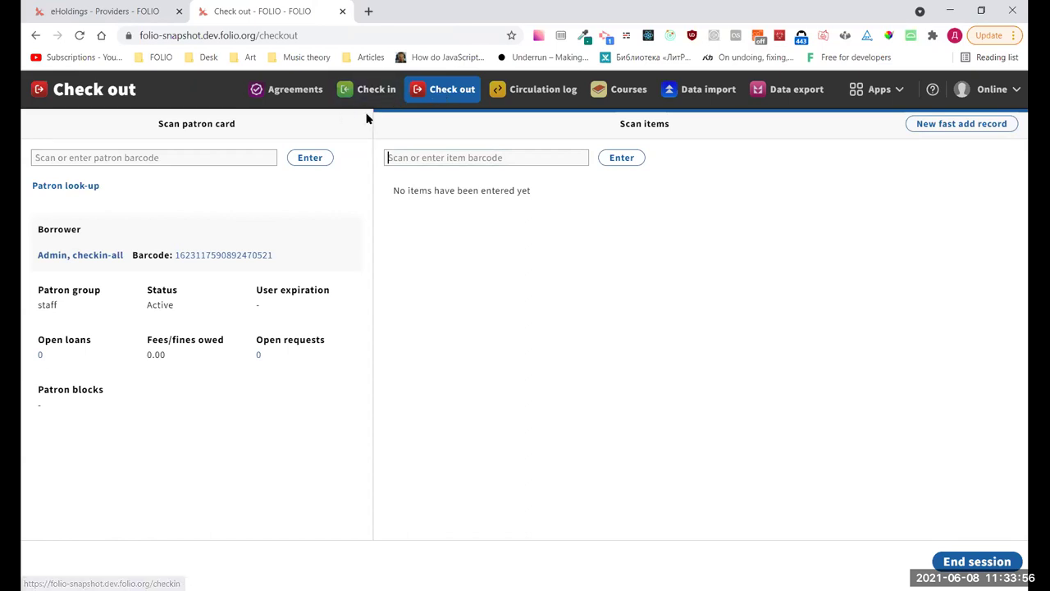
Reload the Check out app from the top bar
left_click(425, 94)
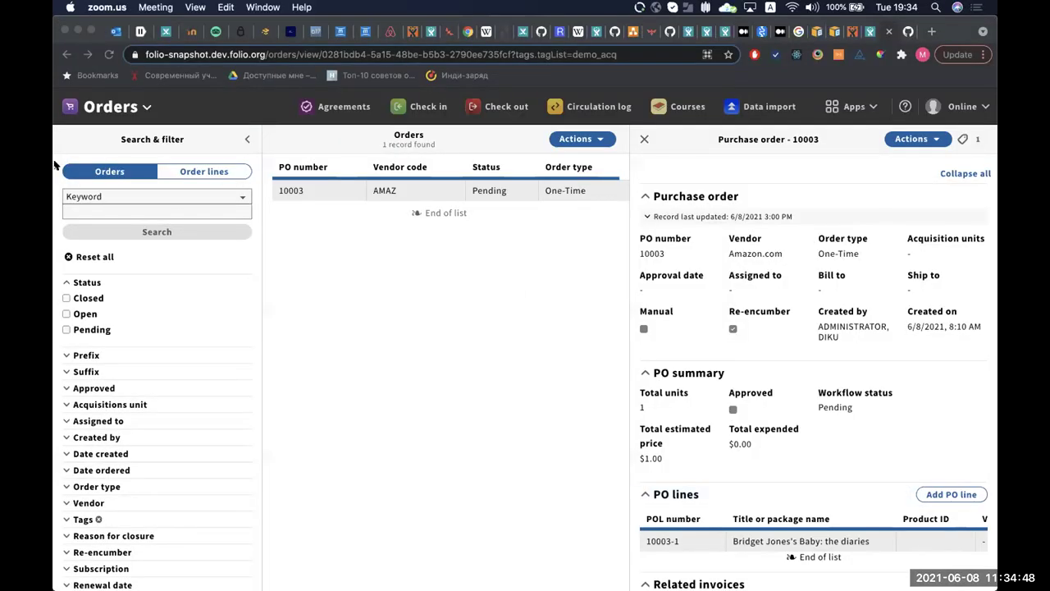
Bring the browser to the front and open the Actions menu on purchase order 10003
left_click(392, 299)
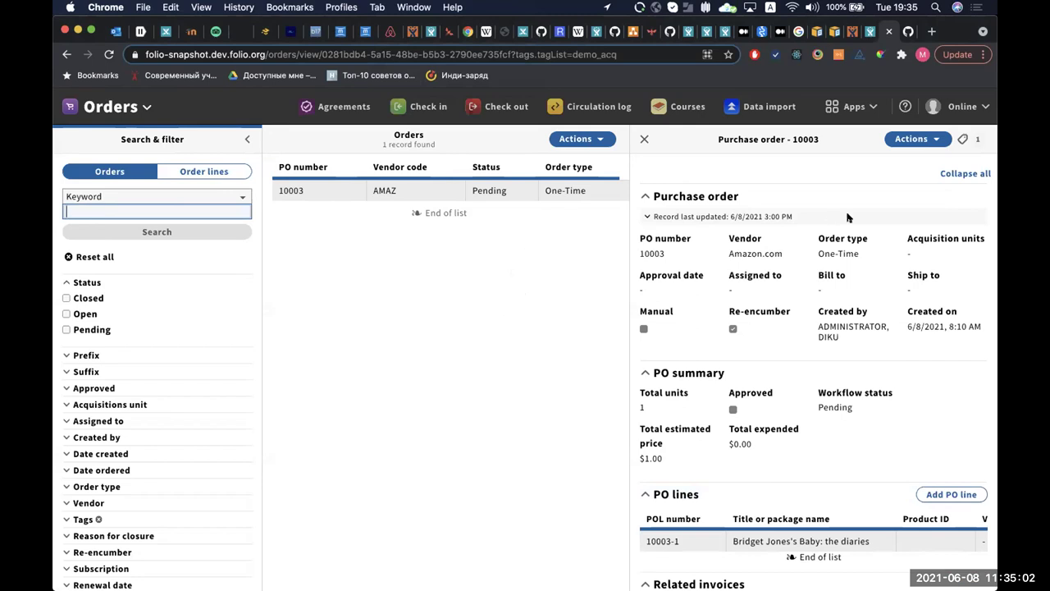
left_click(457, 341)
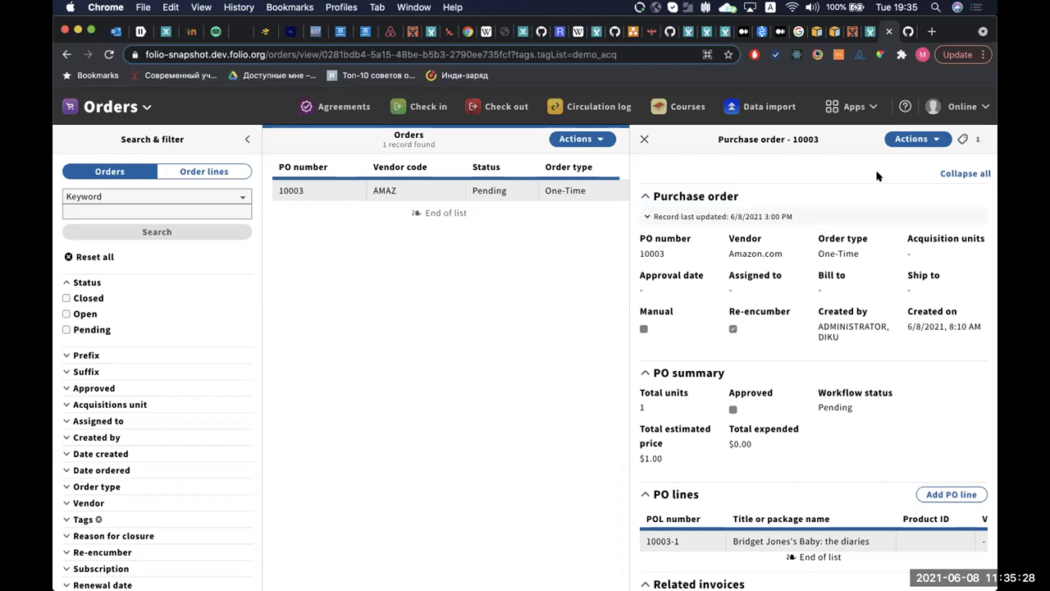
left_click(914, 140)
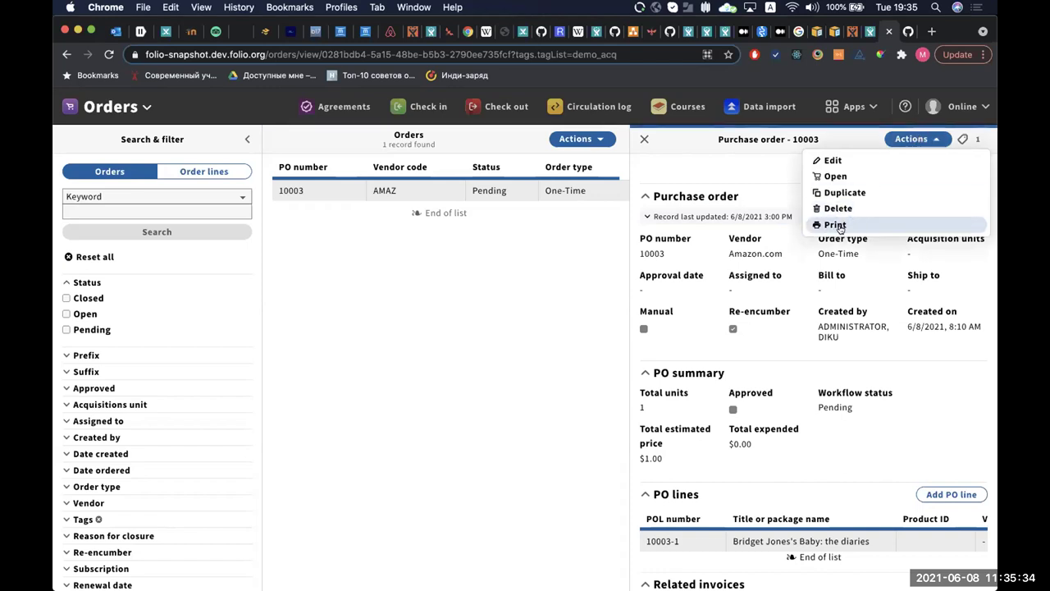
left_click(851, 224)
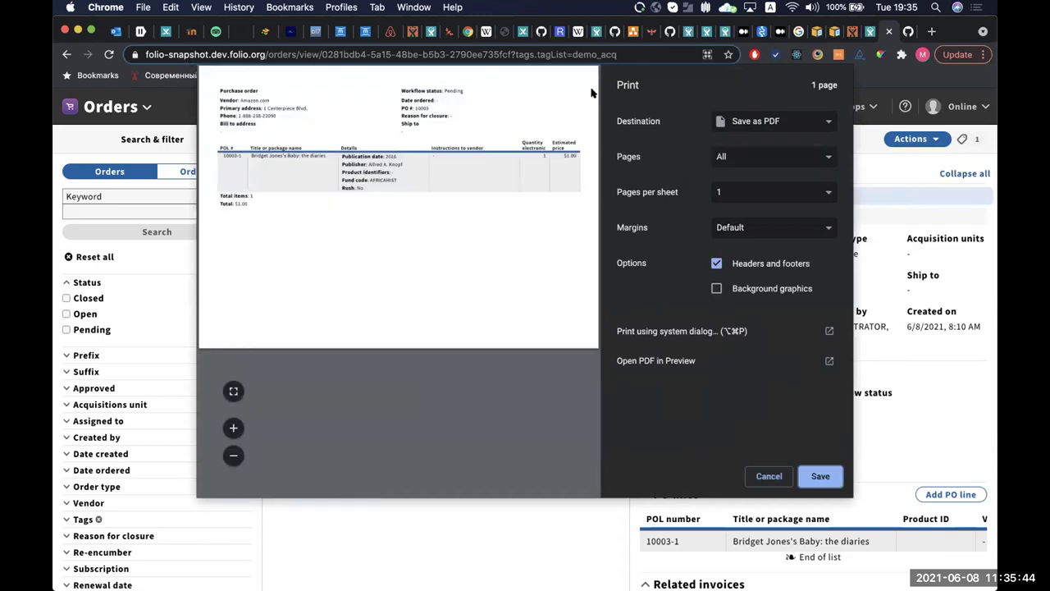
left_click(770, 121)
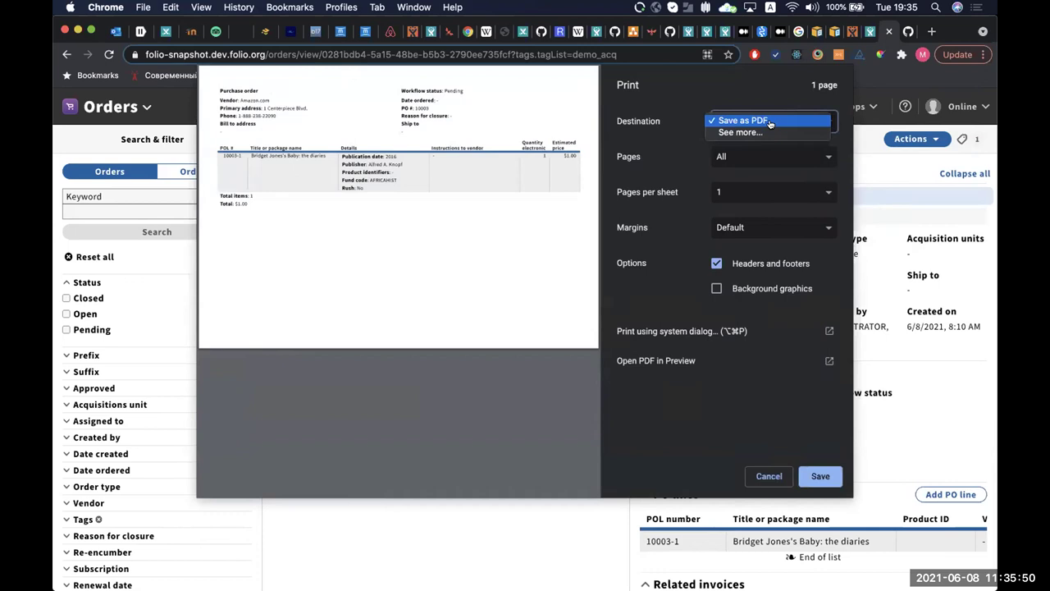
left_click(532, 204)
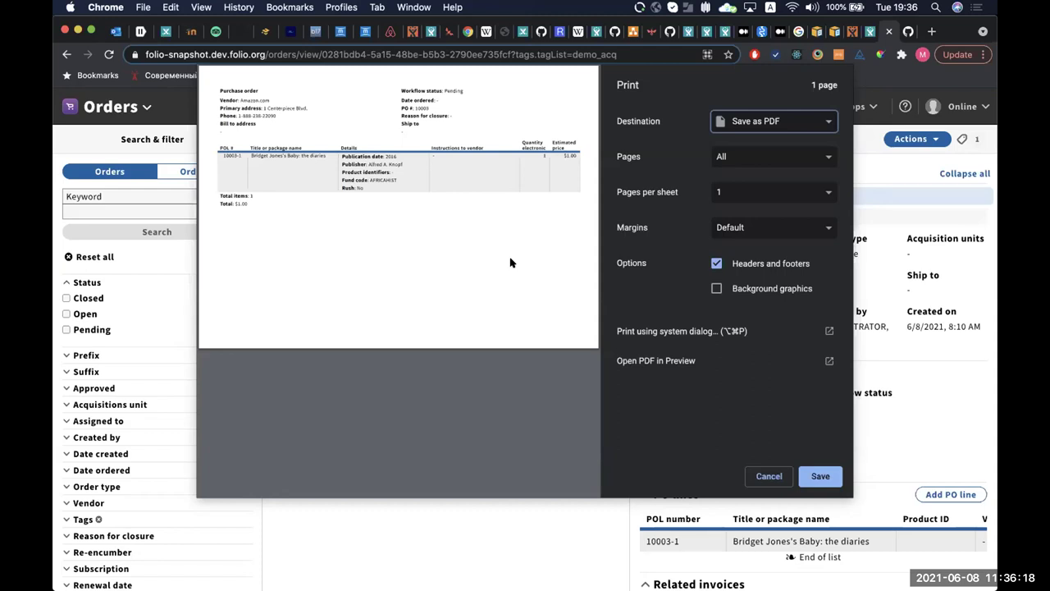
left_click(768, 476)
left_click(917, 140)
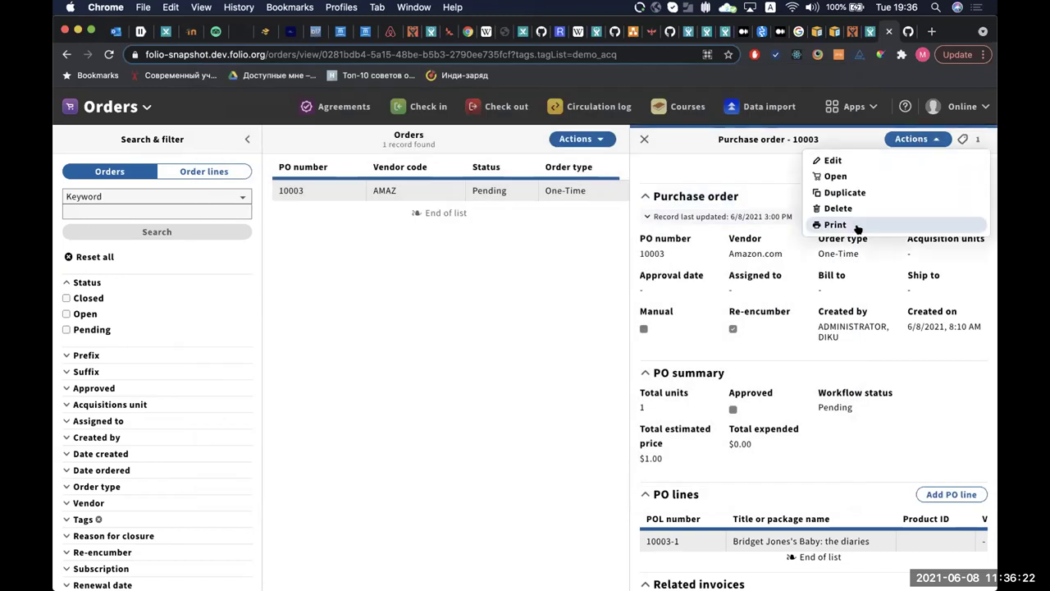
left_click(777, 146)
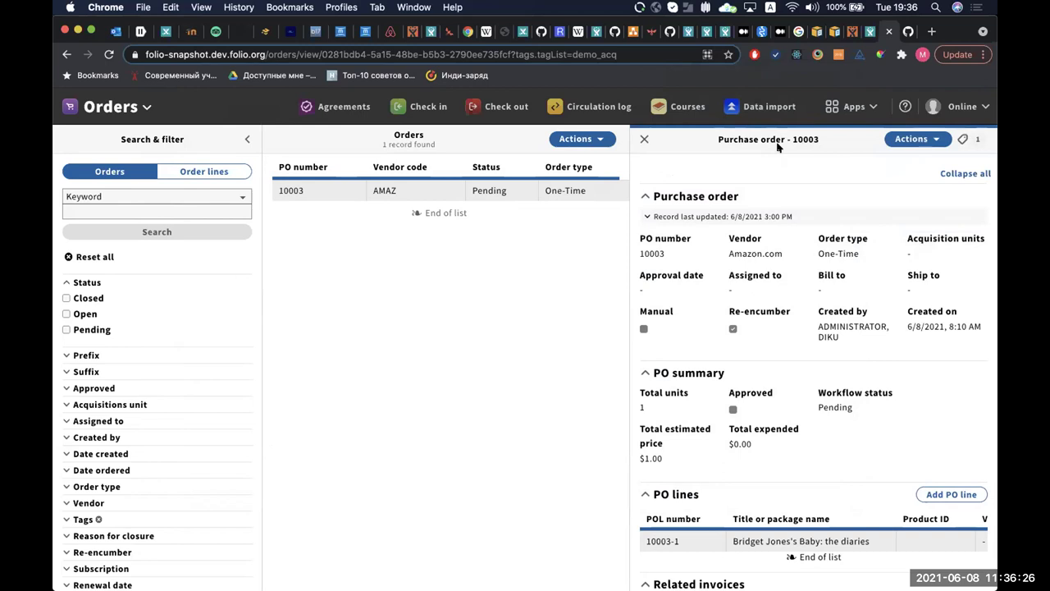
Switch to Invoices, print-preview the voucher for invoice asd, and cancel the print
left_click(853, 106)
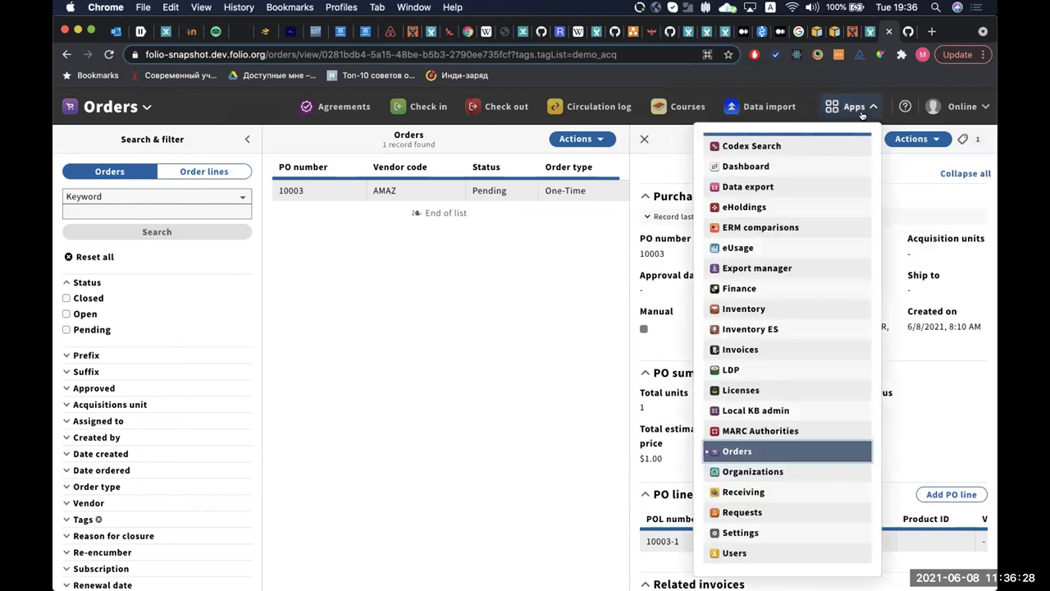
left_click(776, 352)
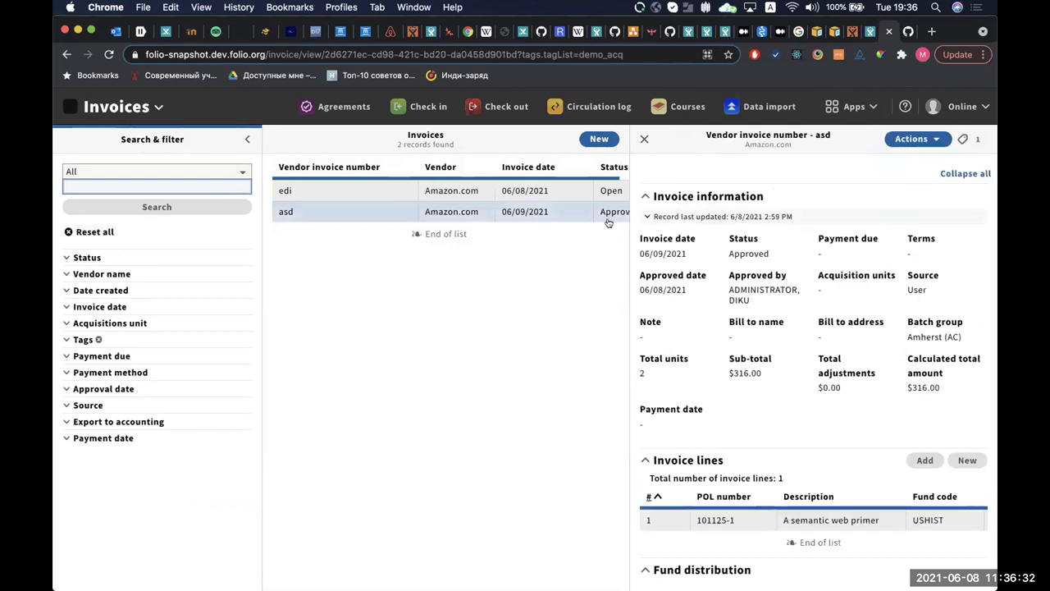
left_click(901, 139)
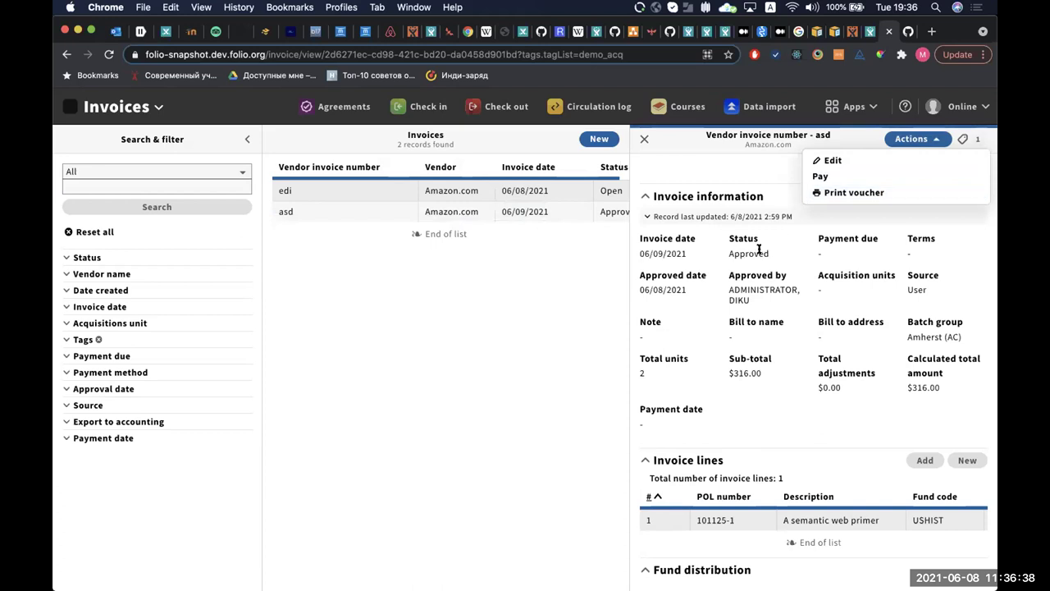
left_click(859, 195)
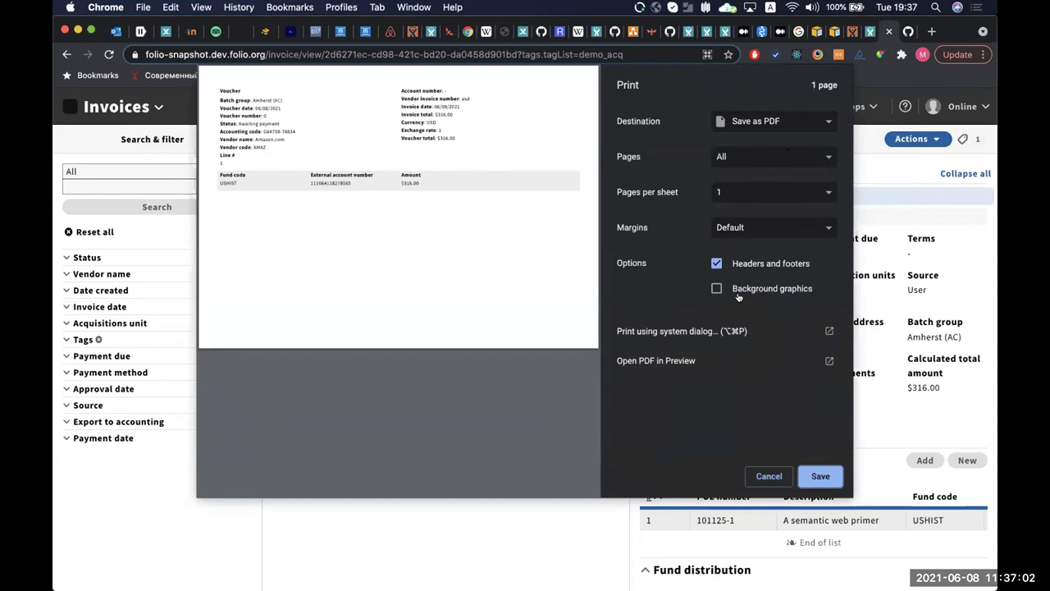
left_click(768, 475)
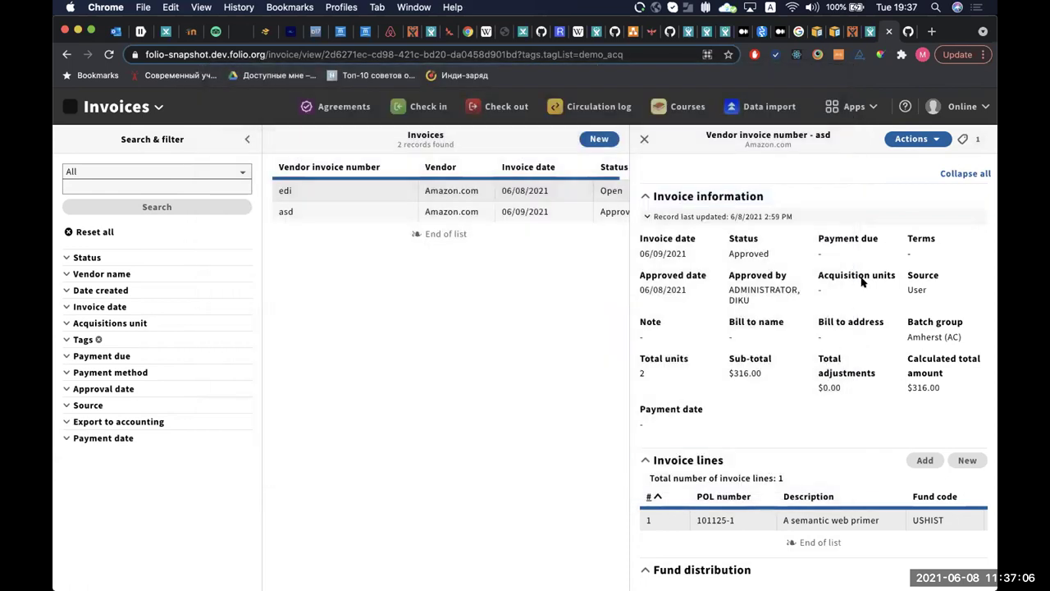
Open the edi invoice, inspect its EDI source, and start editing invoice line 1
left_click(543, 193)
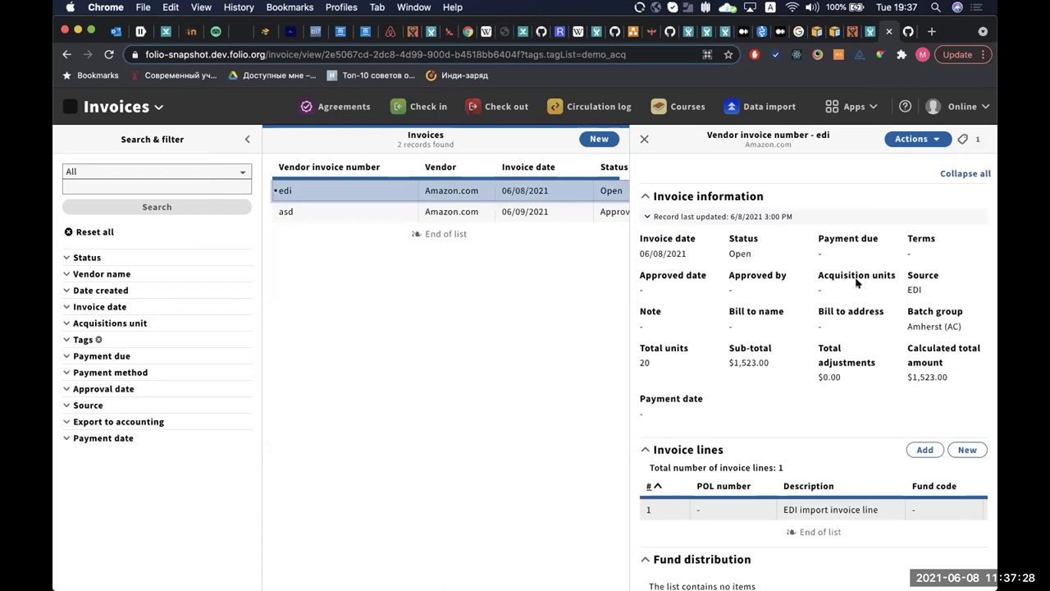
left_click_drag(905, 290, 926, 290)
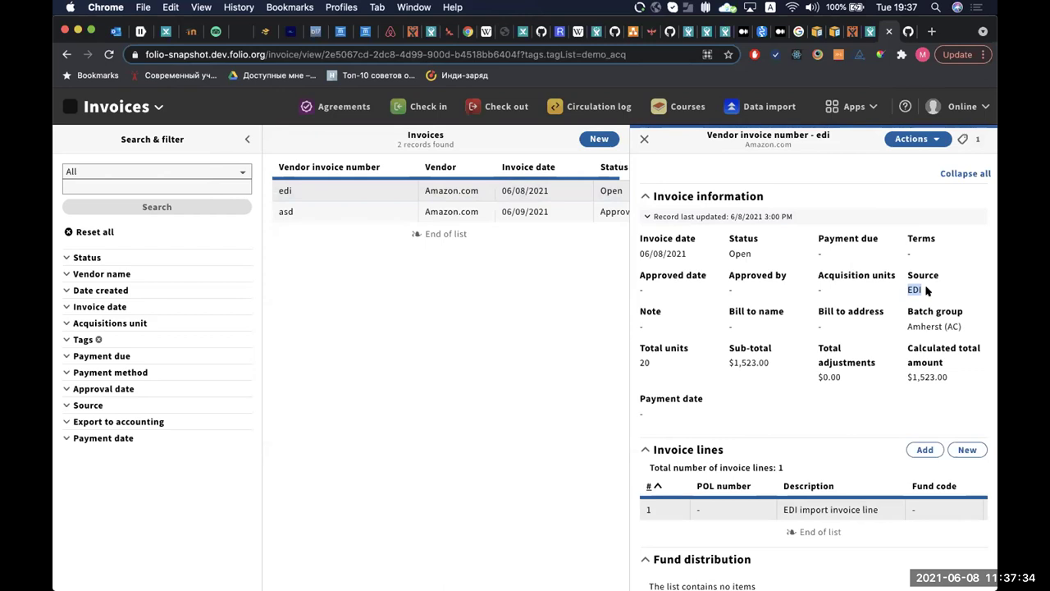
left_click(912, 291)
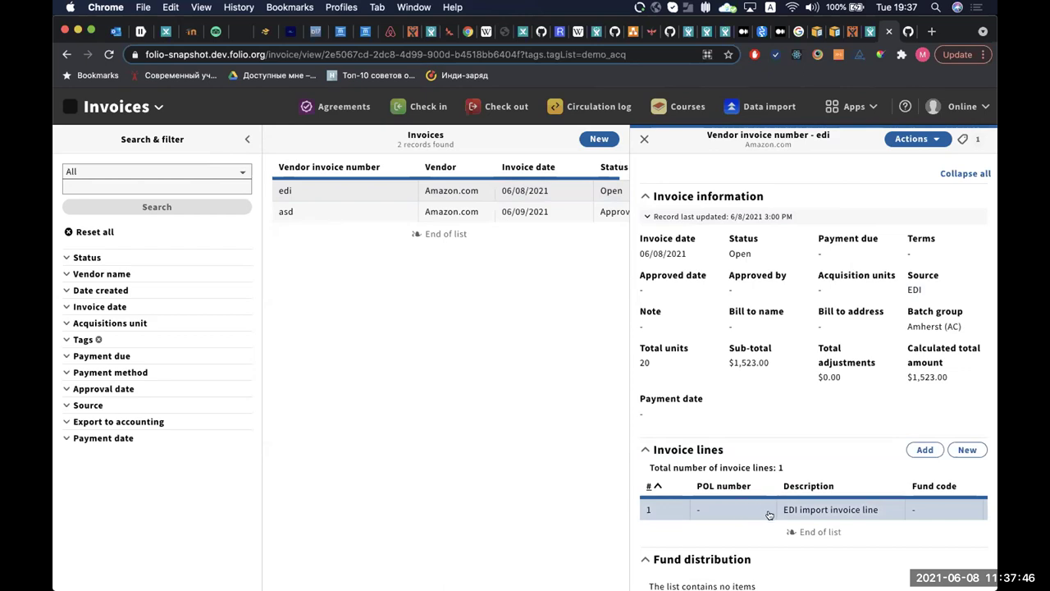
left_click(771, 510)
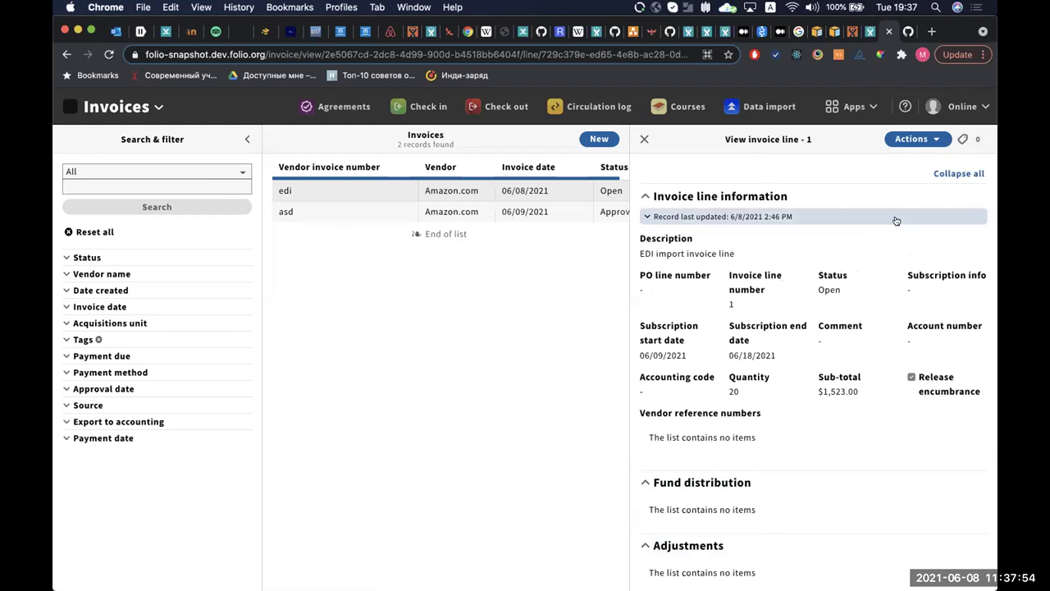
left_click(903, 139)
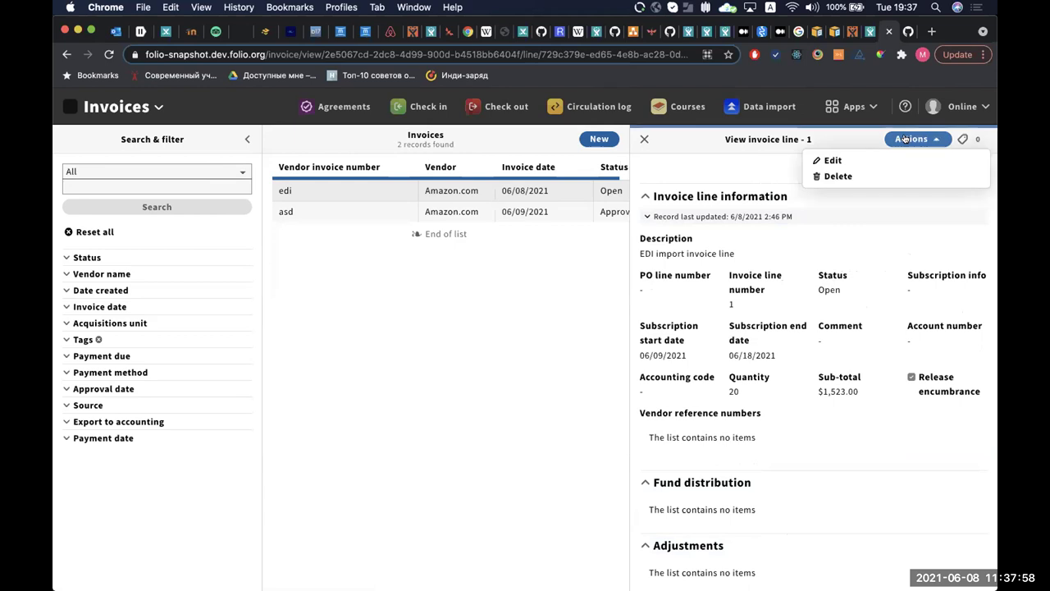
left_click(851, 161)
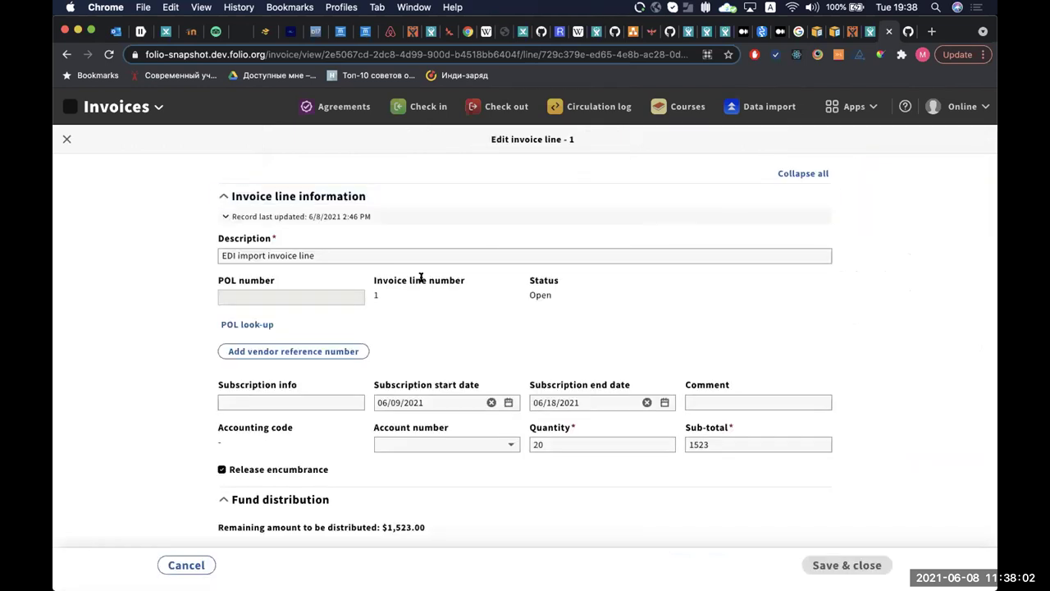
Look up PO lines filtered to Pending and select order line 101101-1
scroll(418, 277, "down", 1)
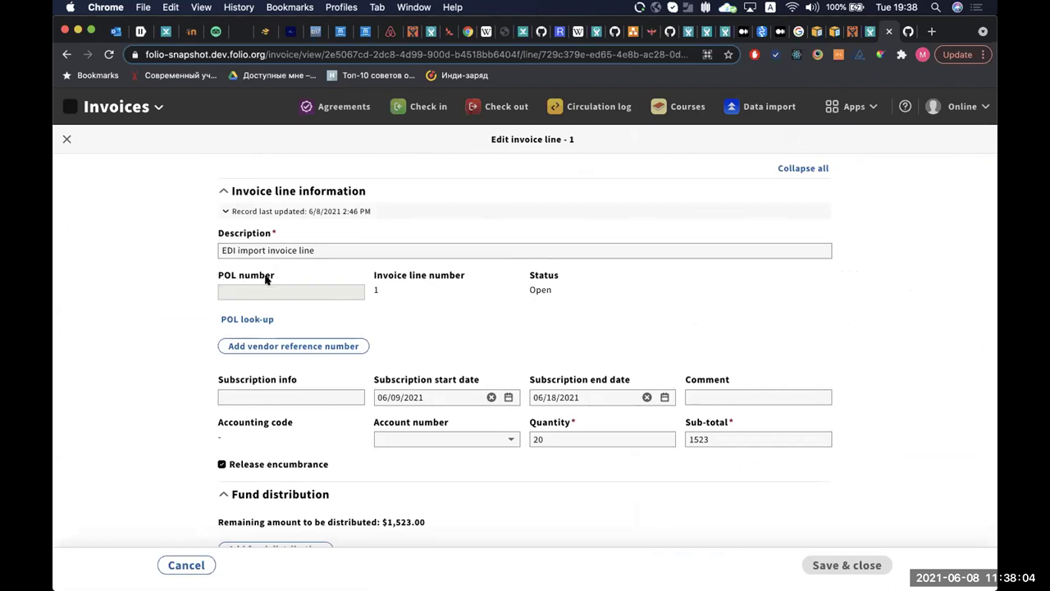
left_click(253, 316)
scroll(271, 310, "down", 3)
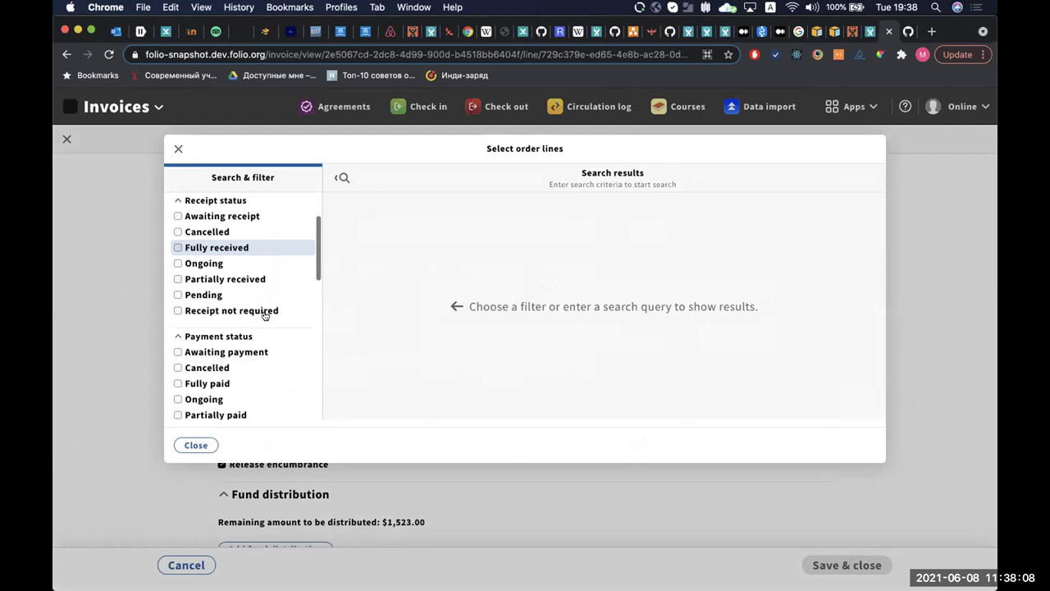
scroll(262, 312, "up", 1)
left_click(220, 333)
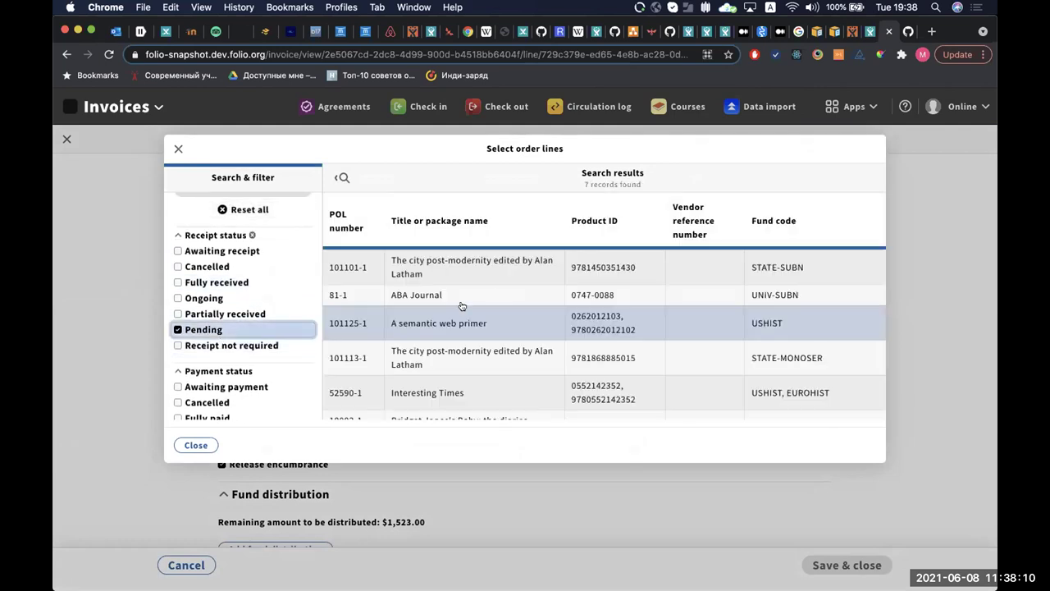
scroll(480, 330, "down", 2)
scroll(480, 331, "up", 3)
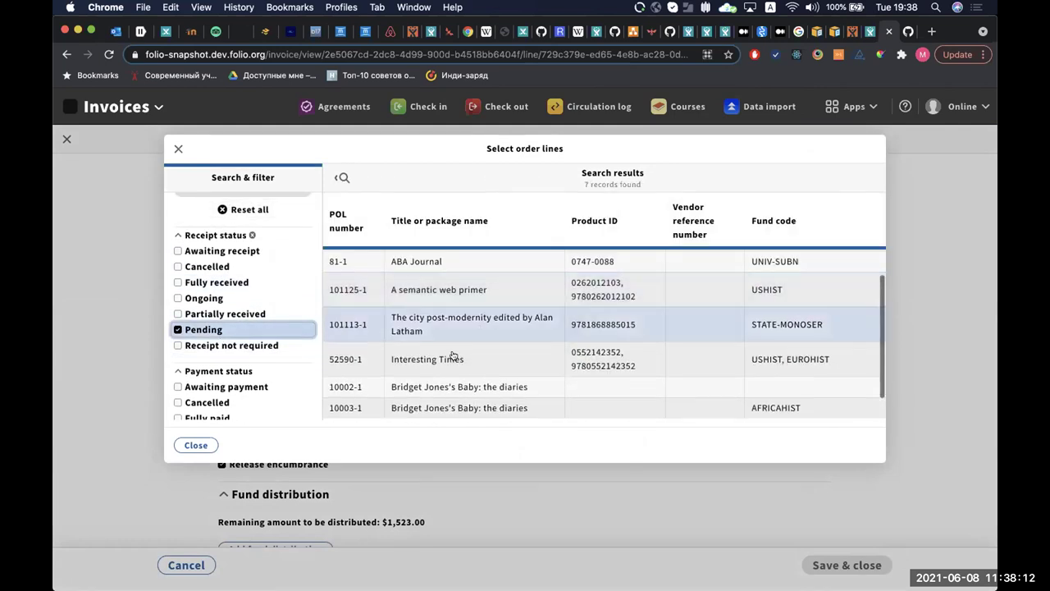
left_click(466, 272)
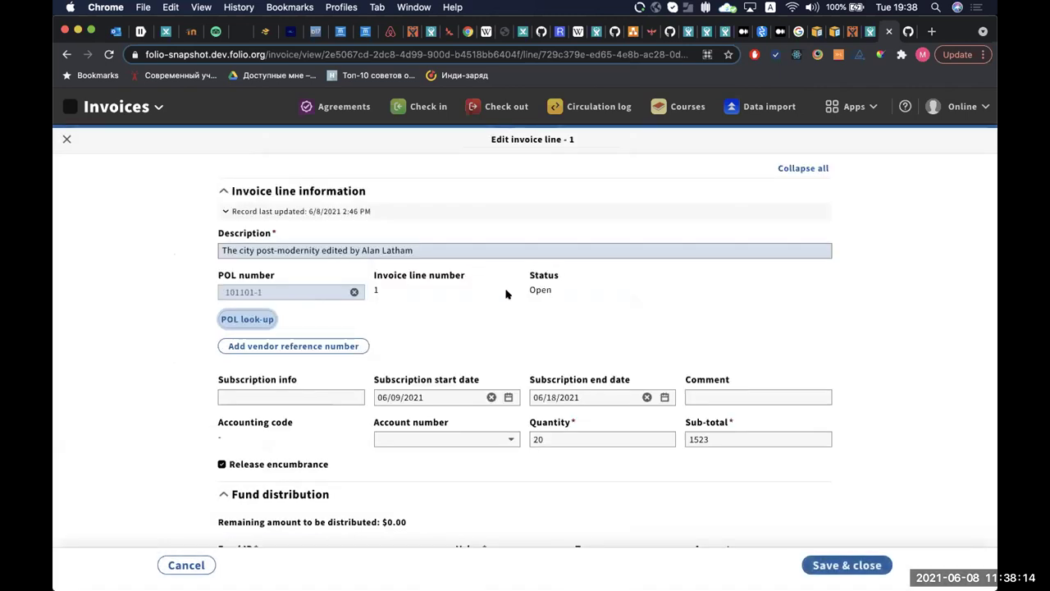
Save invoice line 1 with its new POL link and dismiss the confirmation
scroll(506, 294, "down", 1)
scroll(506, 293, "up", 2)
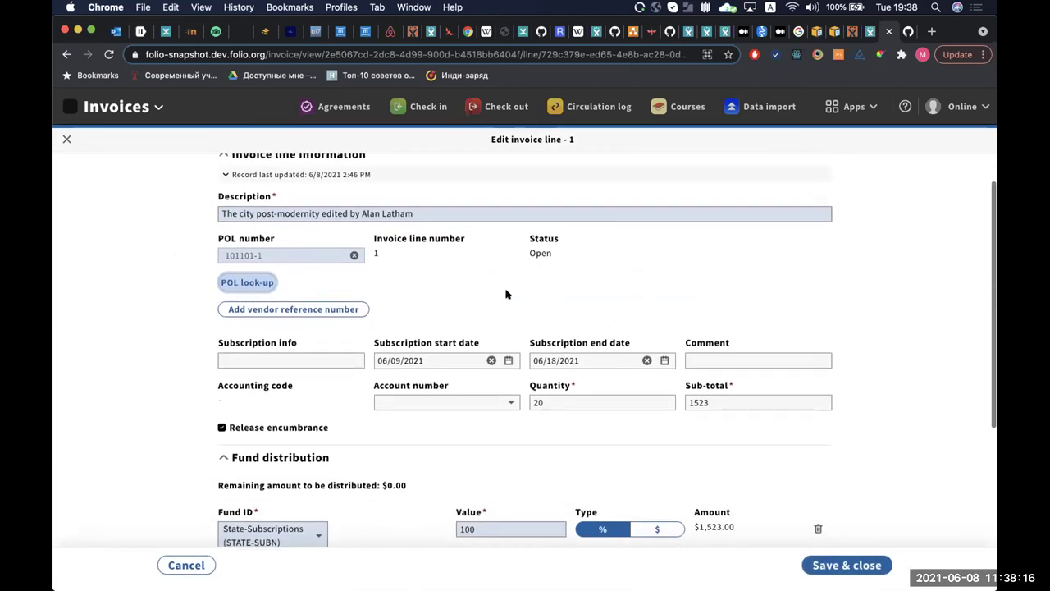
scroll(506, 294, "down", 2)
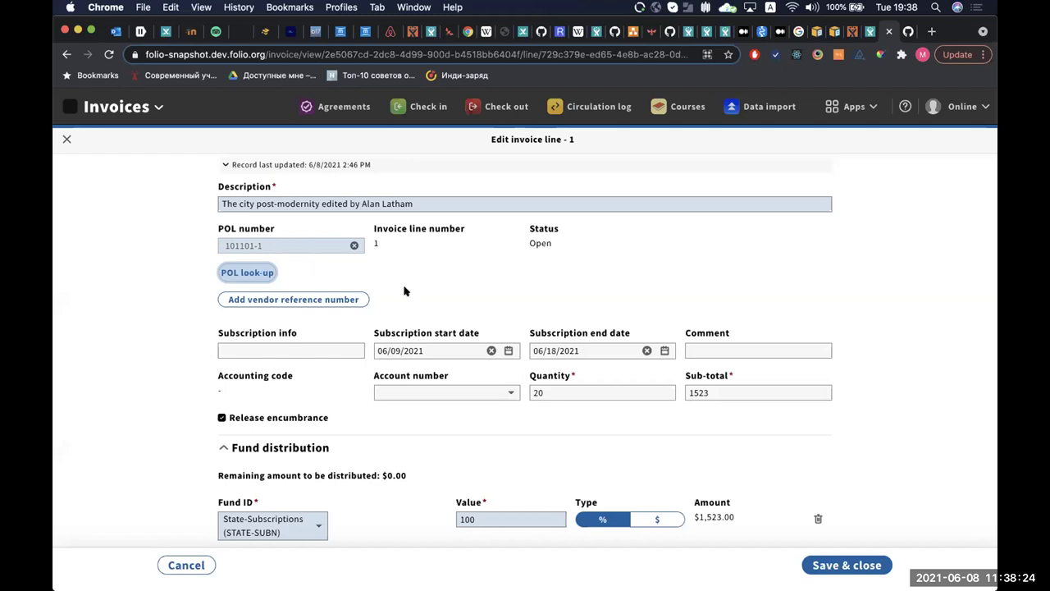
scroll(404, 291, "down", 1)
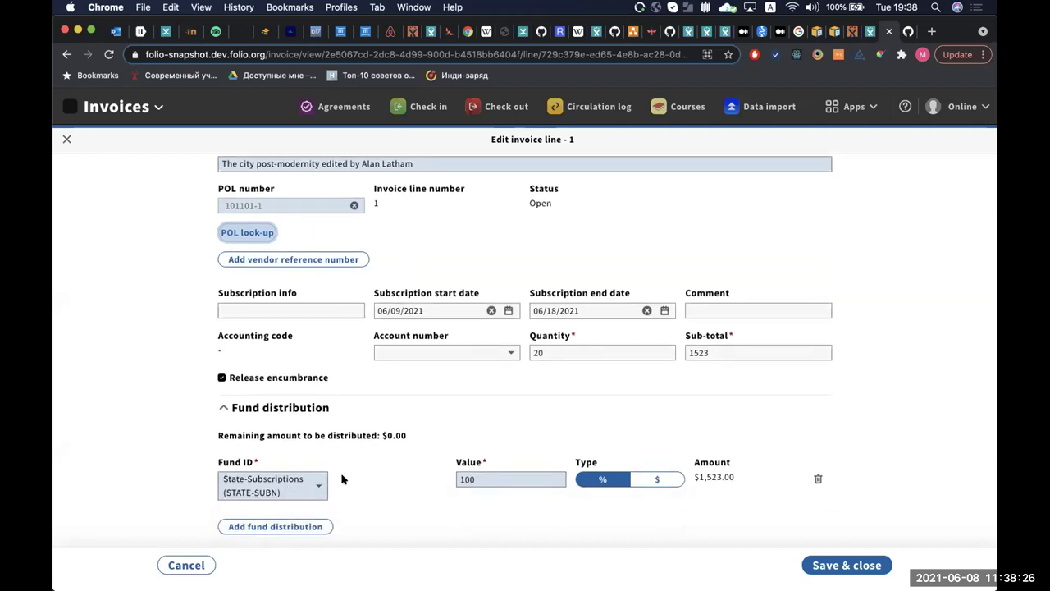
scroll(363, 481, "down", 1)
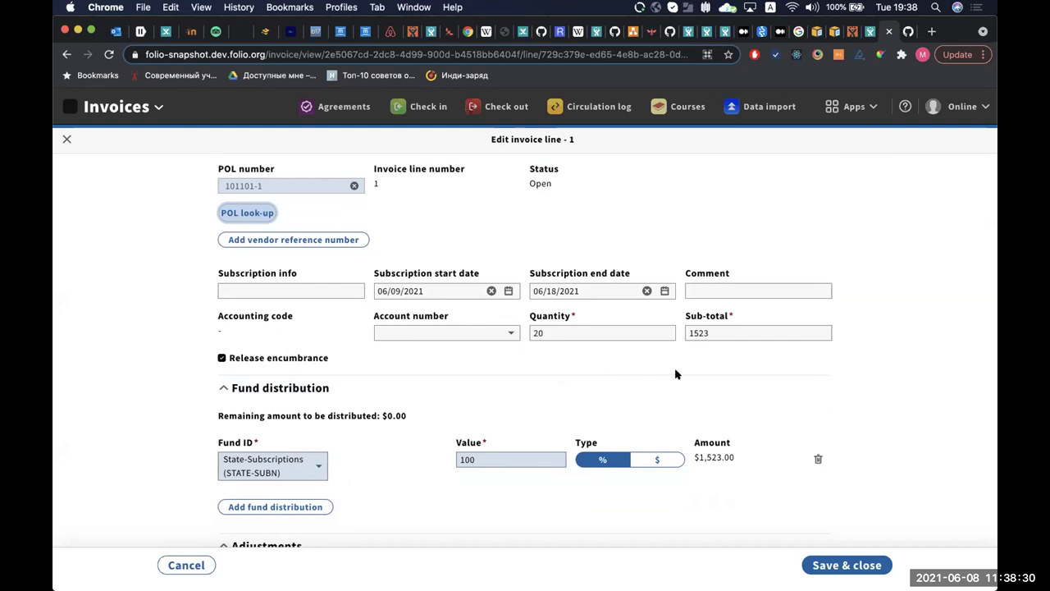
scroll(675, 374, "down", 1)
left_click(875, 566)
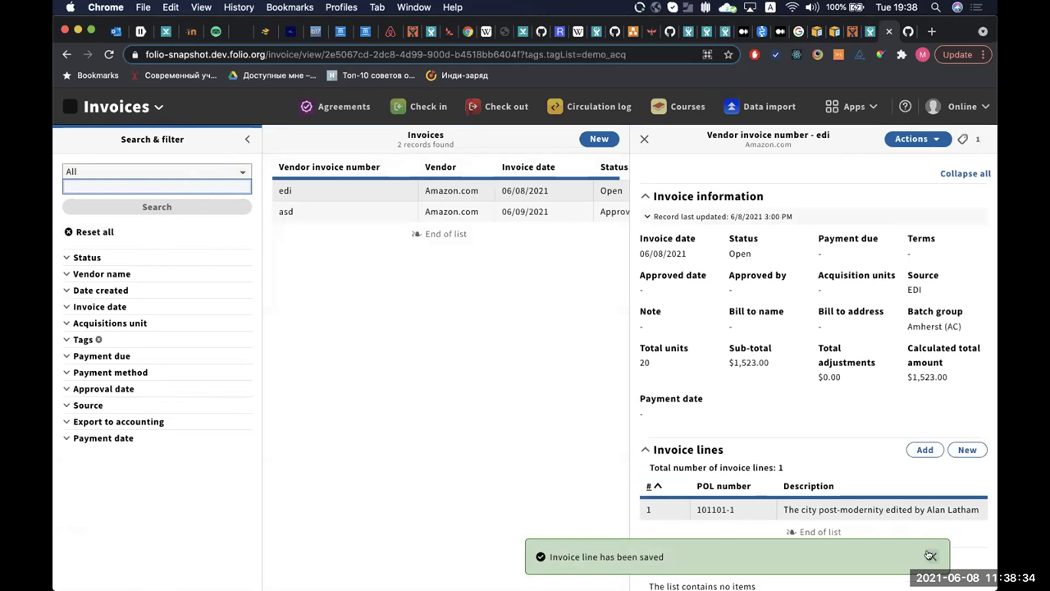
scroll(767, 509, "right", 3)
scroll(767, 509, "left", 3)
left_click(932, 558)
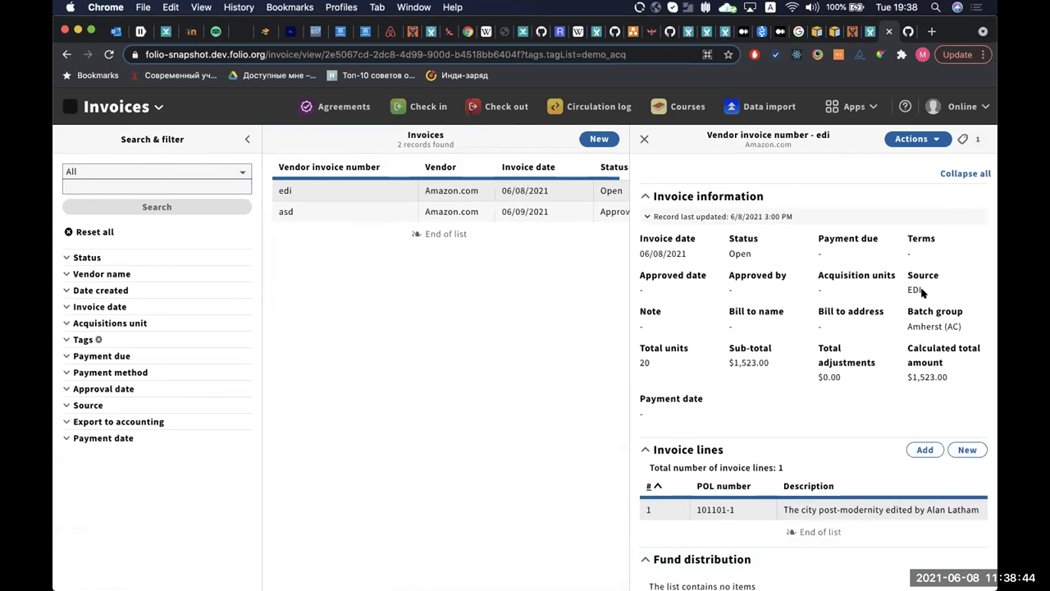
Create a new invoice line from pending POL 52590-1 'Interesting Times' and save it
left_click(966, 451)
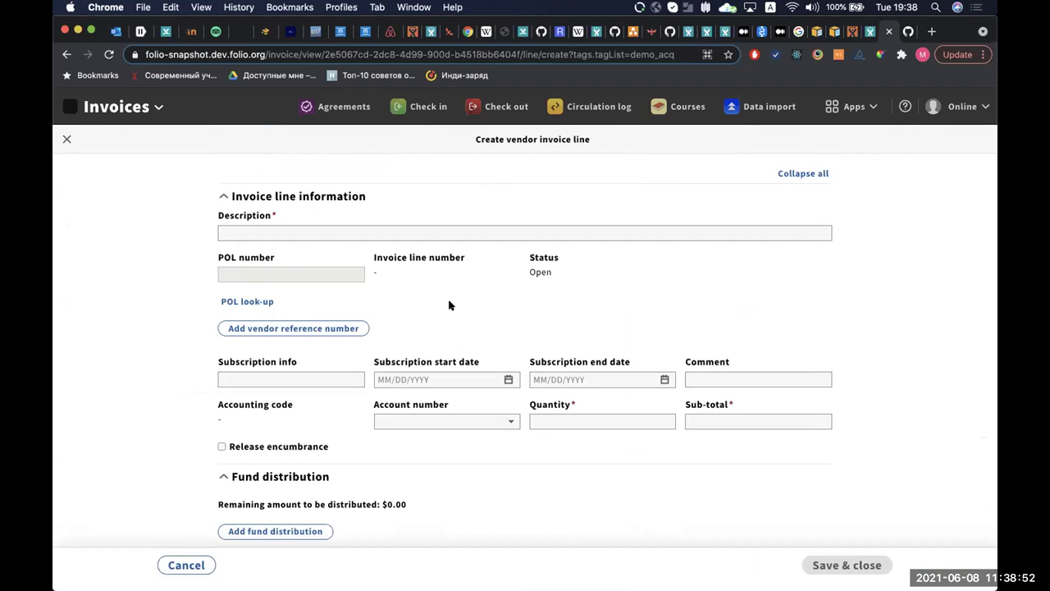
left_click(260, 297)
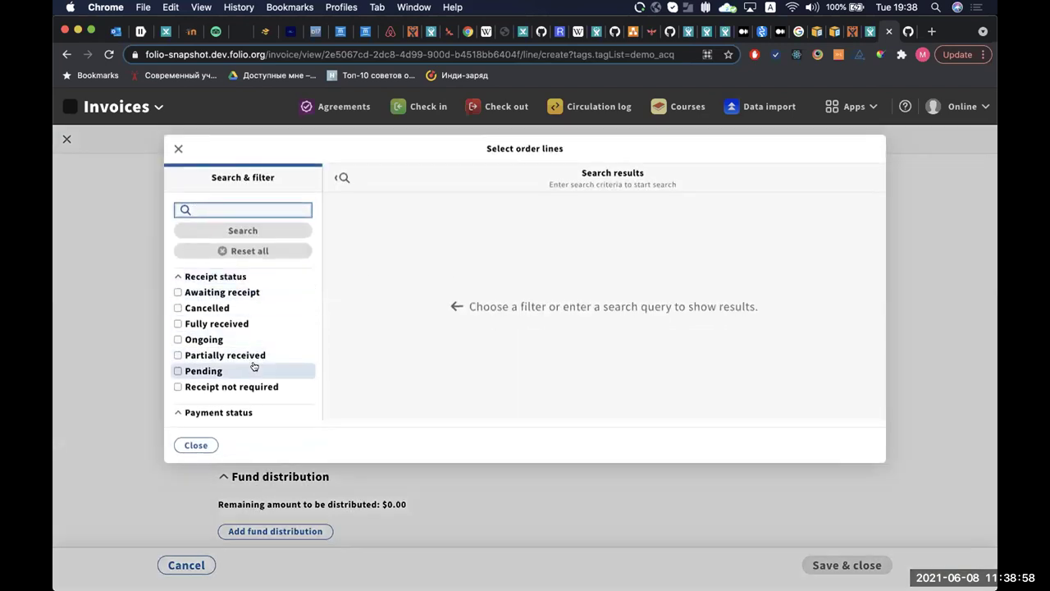
left_click(254, 365)
scroll(476, 320, "down", 2)
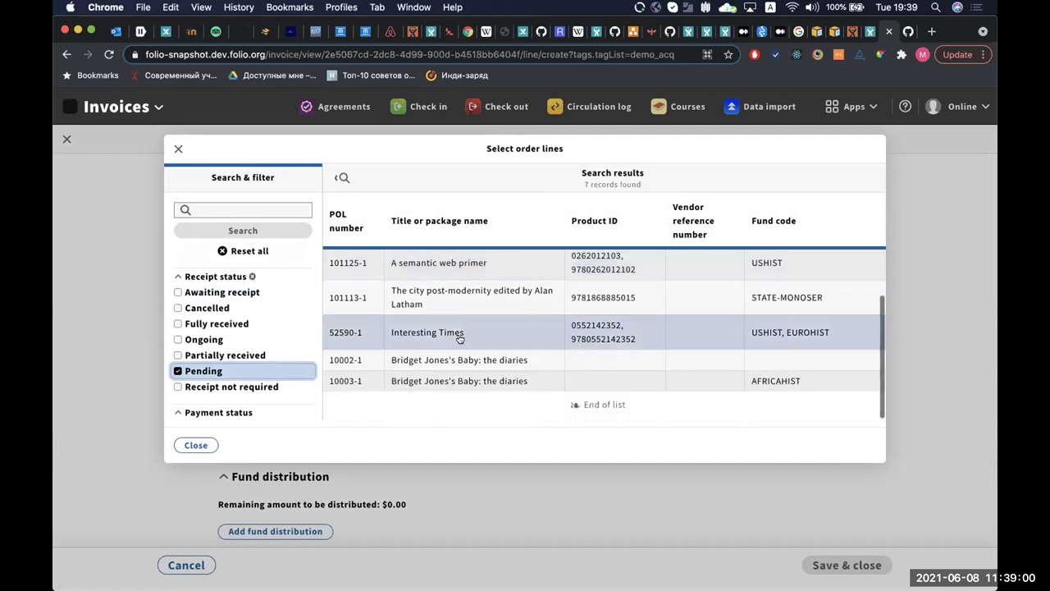
left_click(459, 335)
scroll(645, 318, "down", 3)
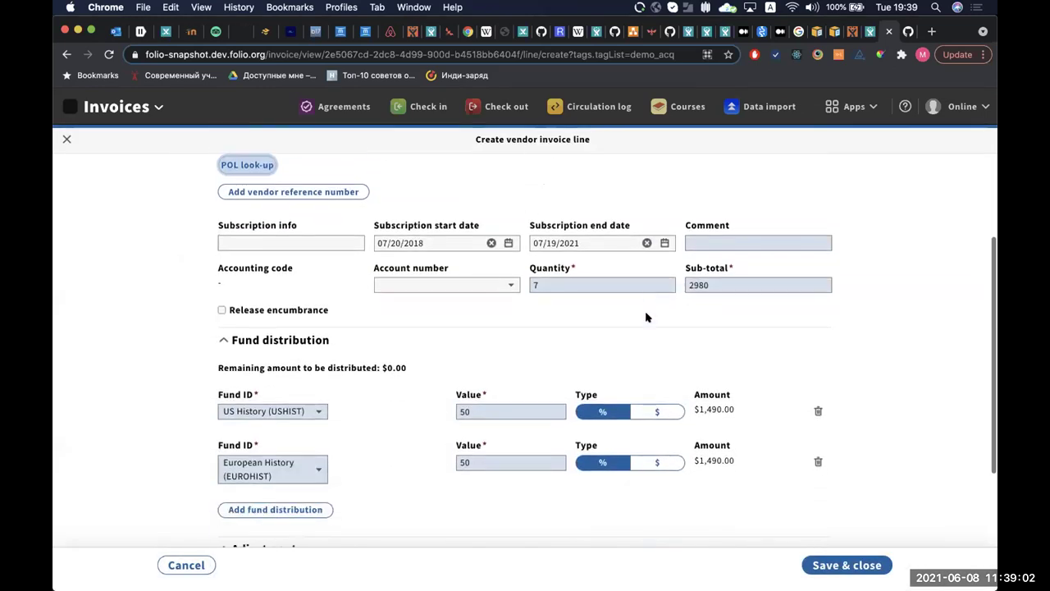
scroll(645, 318, "up", 2)
scroll(645, 317, "down", 2)
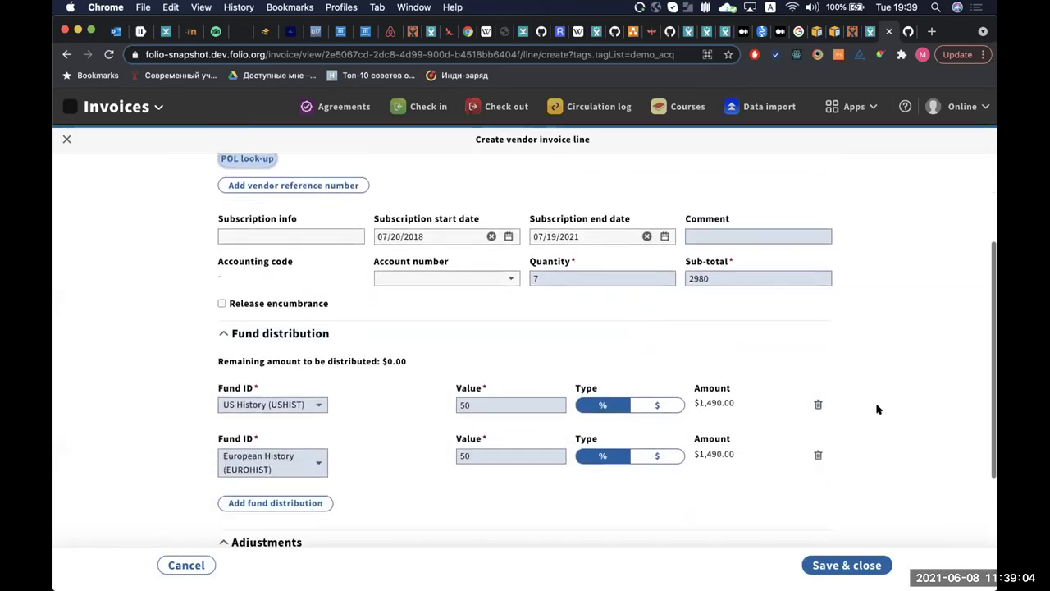
left_click(867, 568)
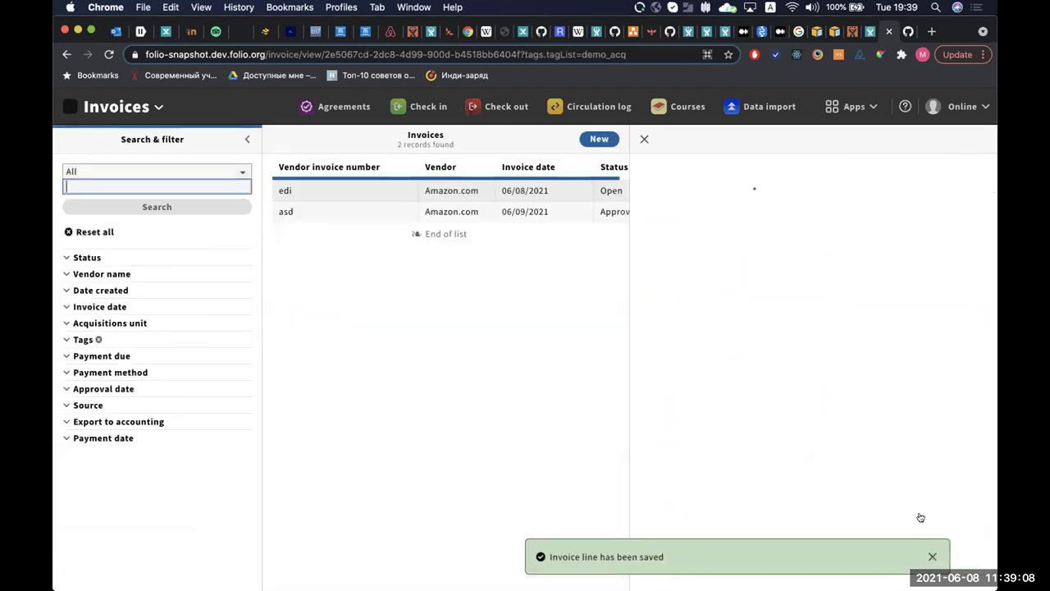
scroll(836, 481, "down", 1)
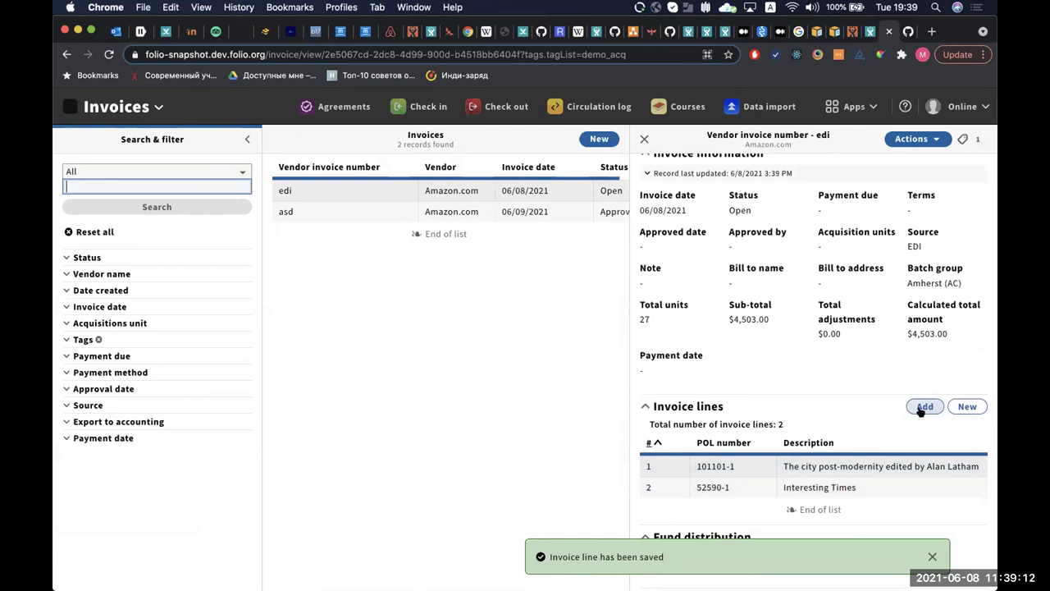
Dismiss the order line picker without adding anything, then open the asd invoice
left_click(924, 407)
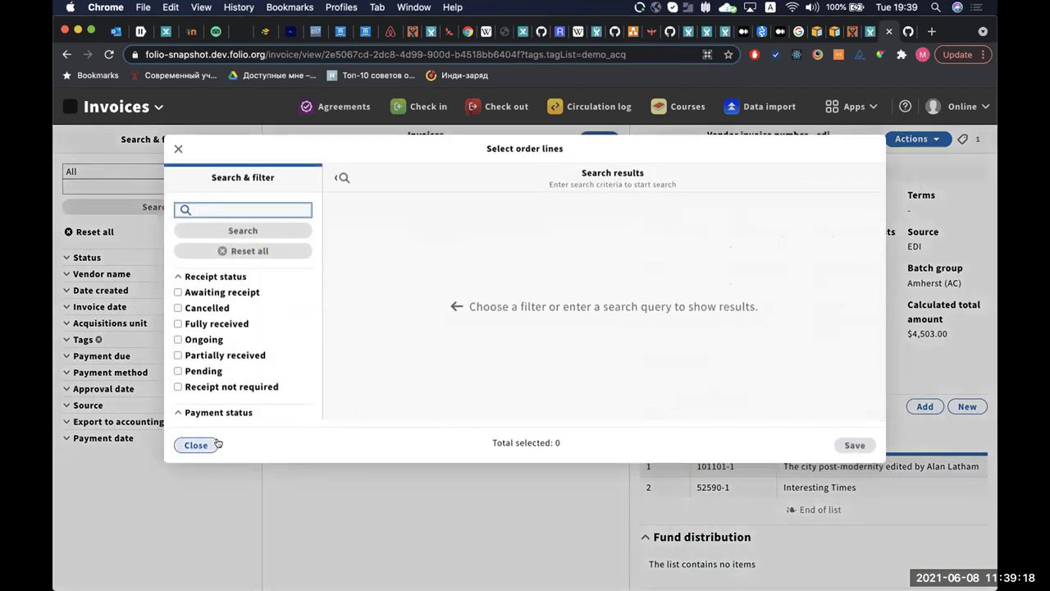
left_click(212, 445)
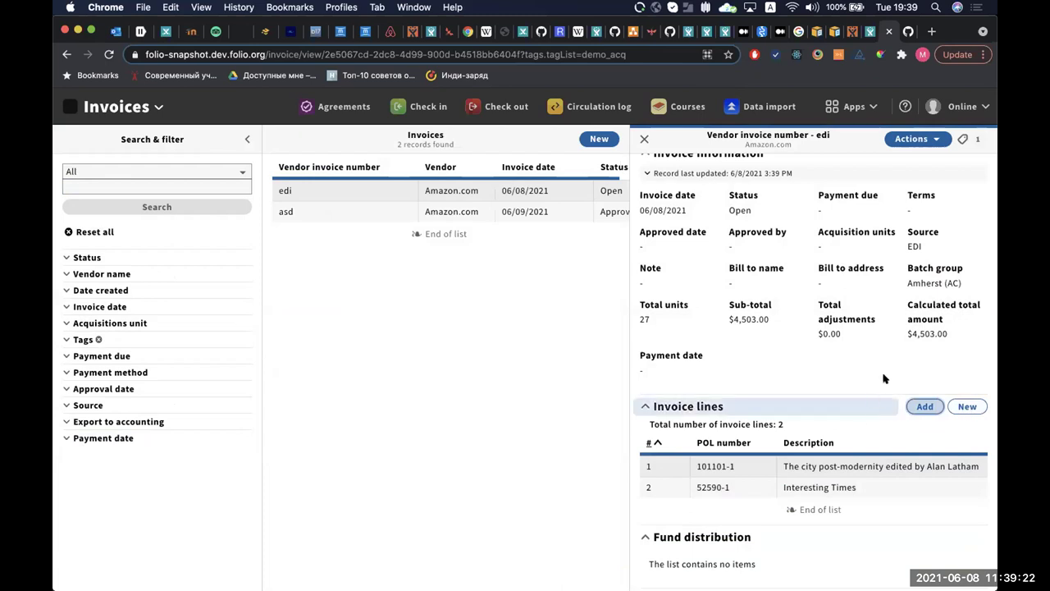
scroll(885, 369, "up", 2)
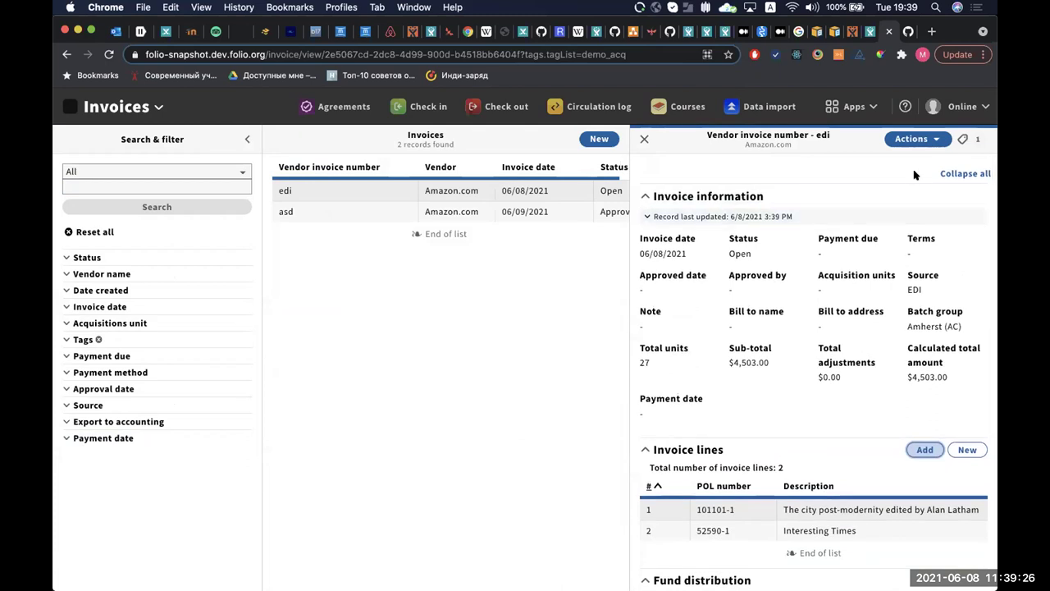
left_click(567, 215)
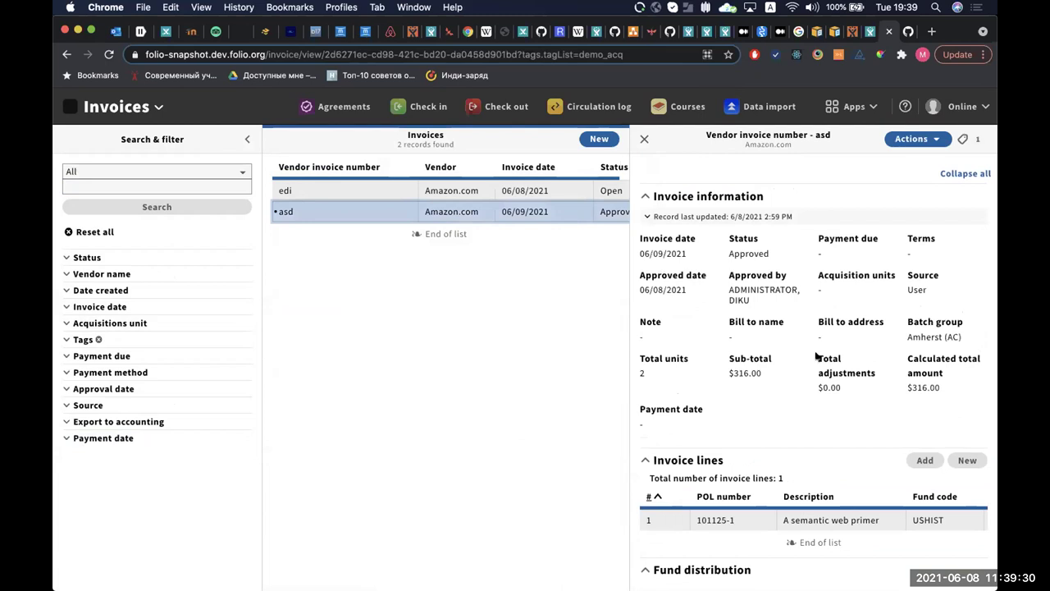
scroll(796, 421, "down", 1)
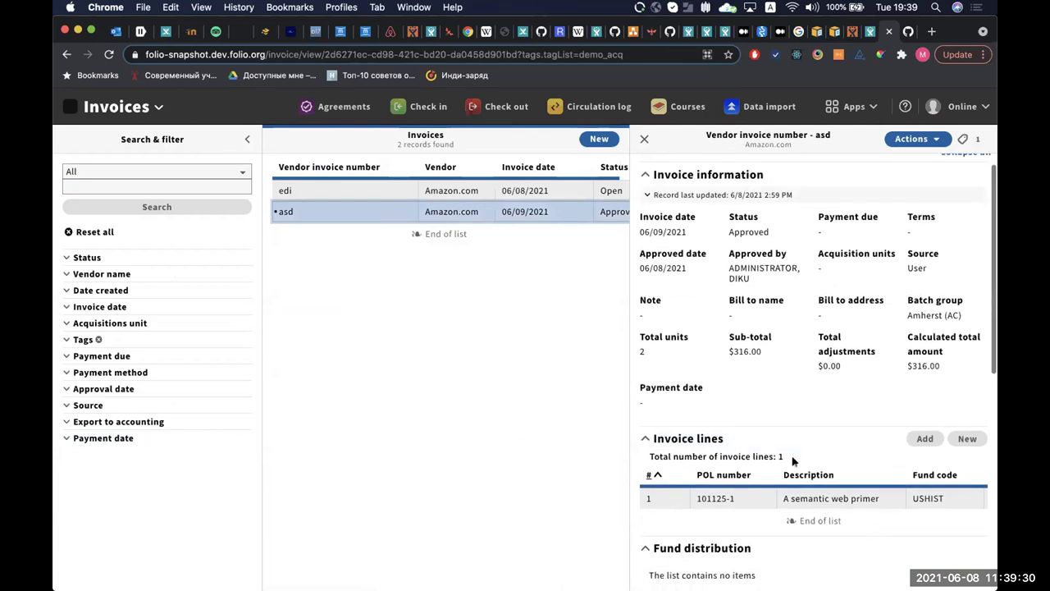
Inspect invoice line 1 in its edit form, leave it unchanged, and switch to the Orders app
left_click(846, 497)
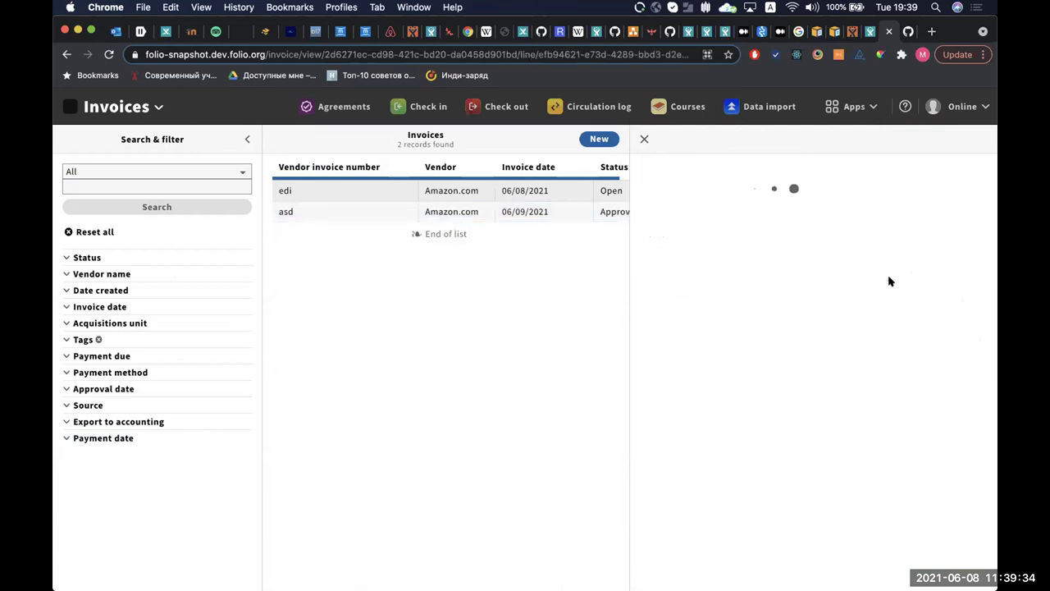
left_click(914, 139)
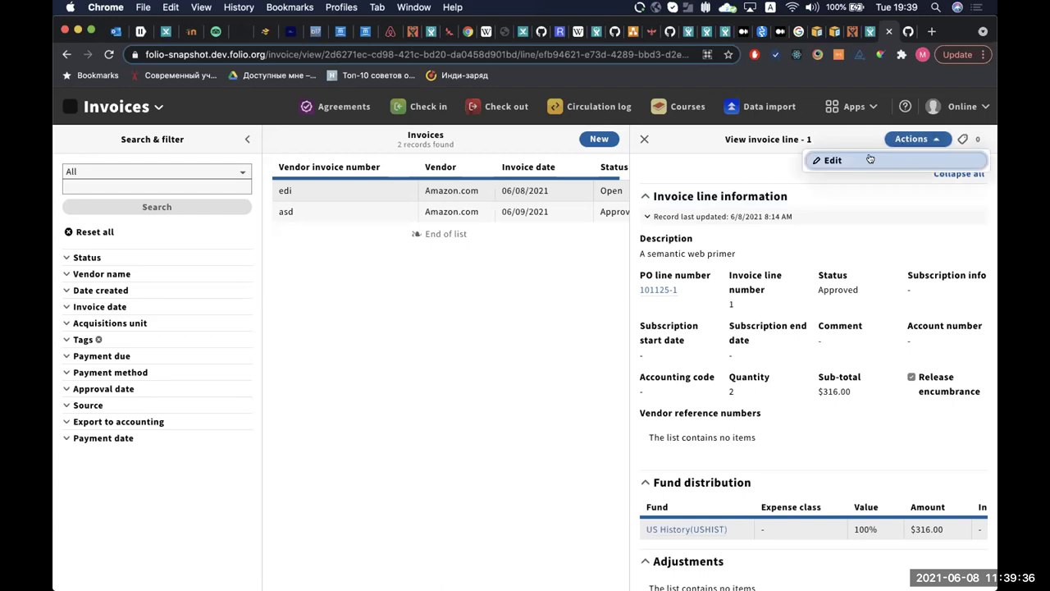
left_click(828, 160)
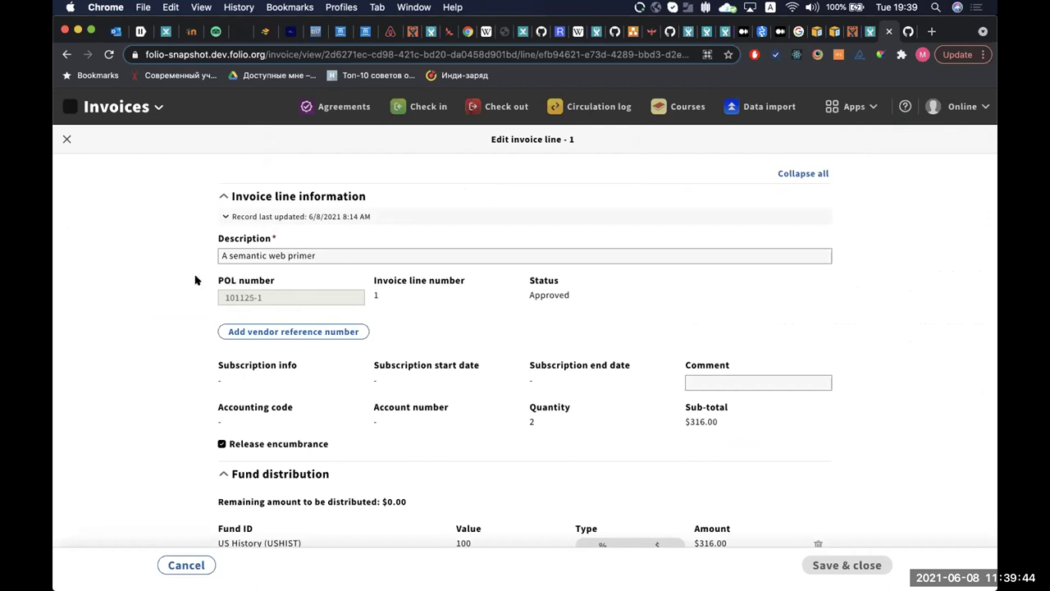
left_click(67, 142)
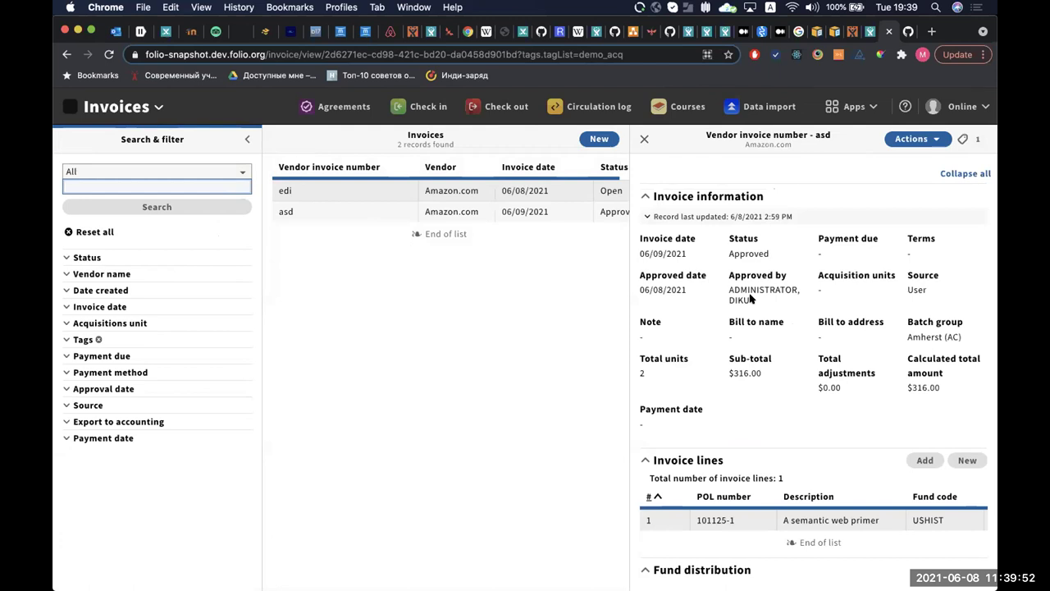
left_click(853, 106)
left_click(736, 451)
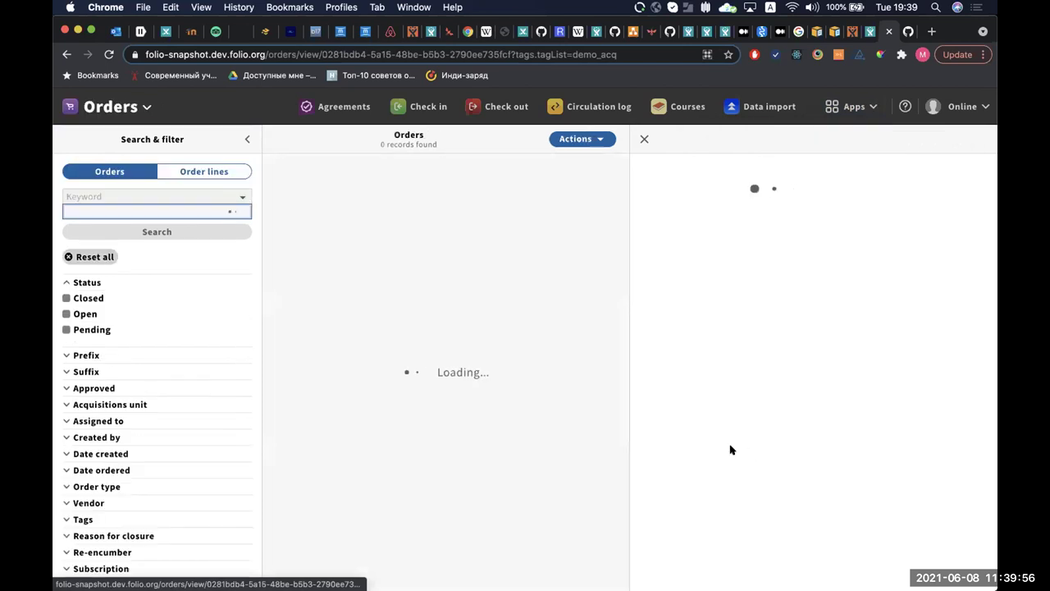
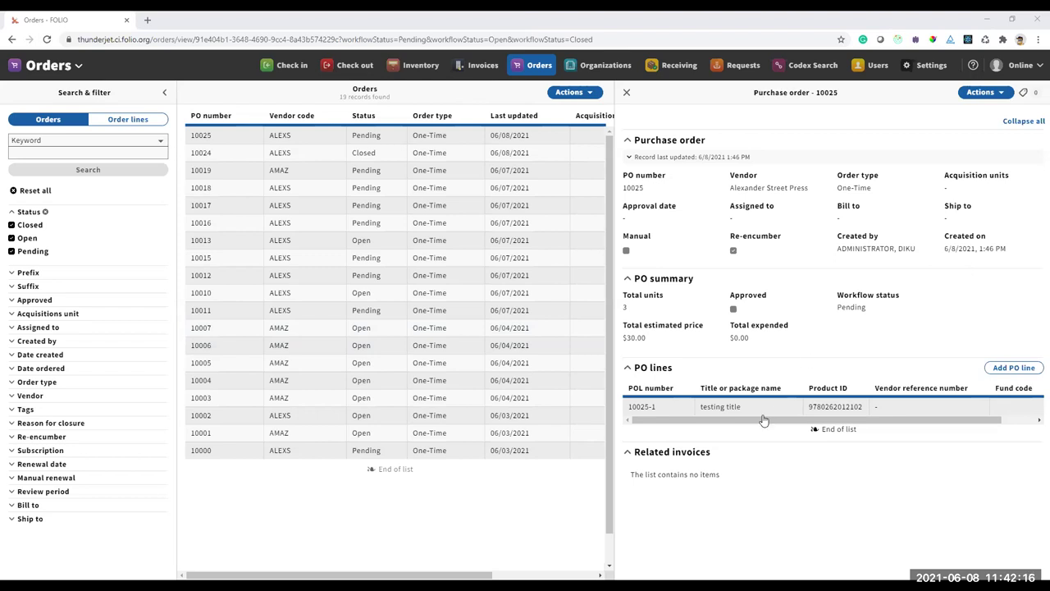
Open PO line 10025-1 from purchase order 10025 to view its details
left_click(797, 406)
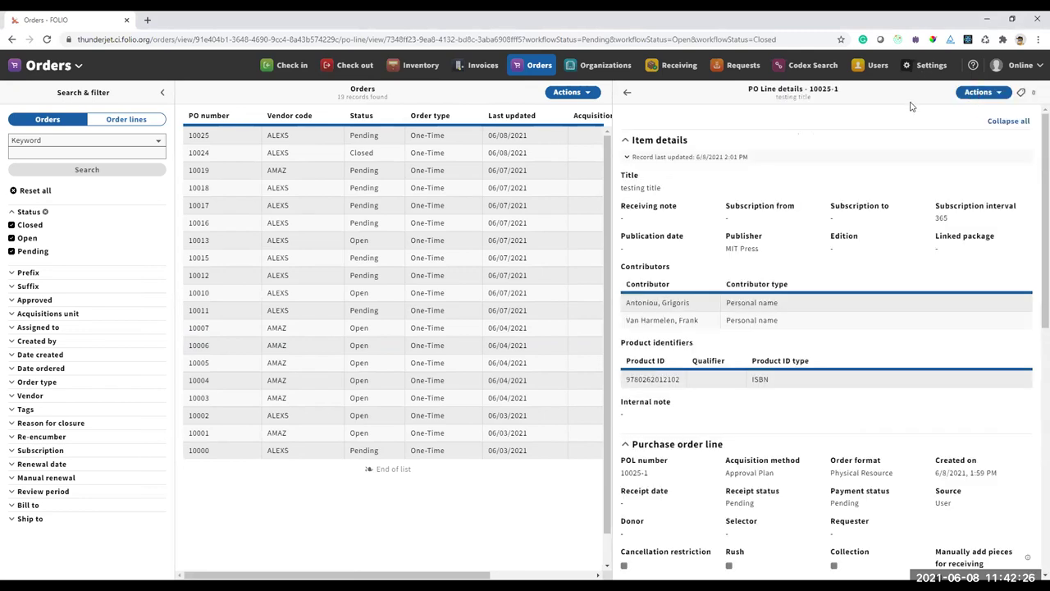
Edit PO line 10025-1 and link it to 'A semantic web primer' via Title look-up search 'a'
left_click(982, 92)
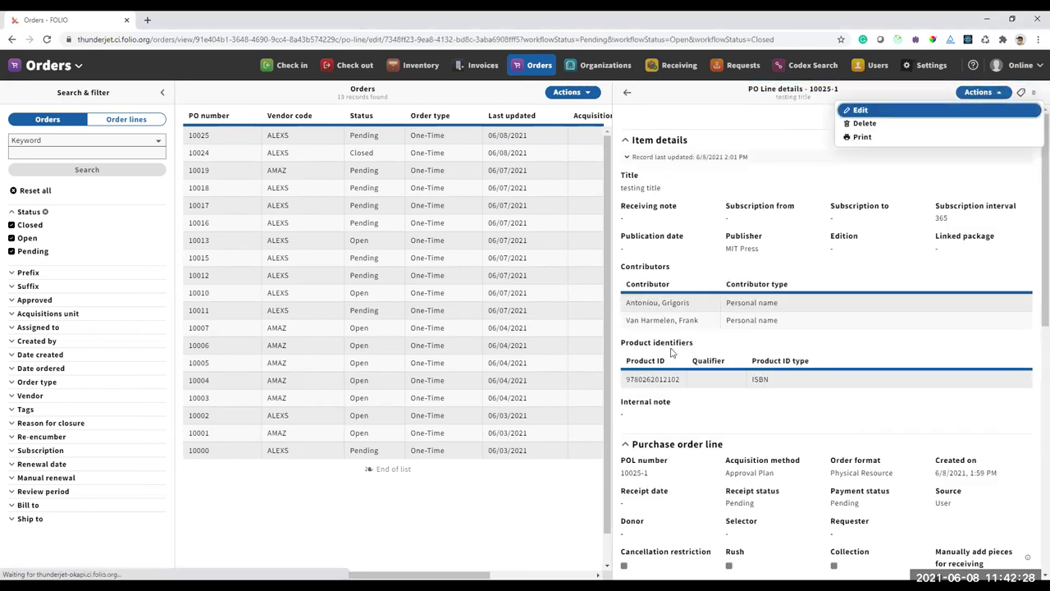
left_click(861, 111)
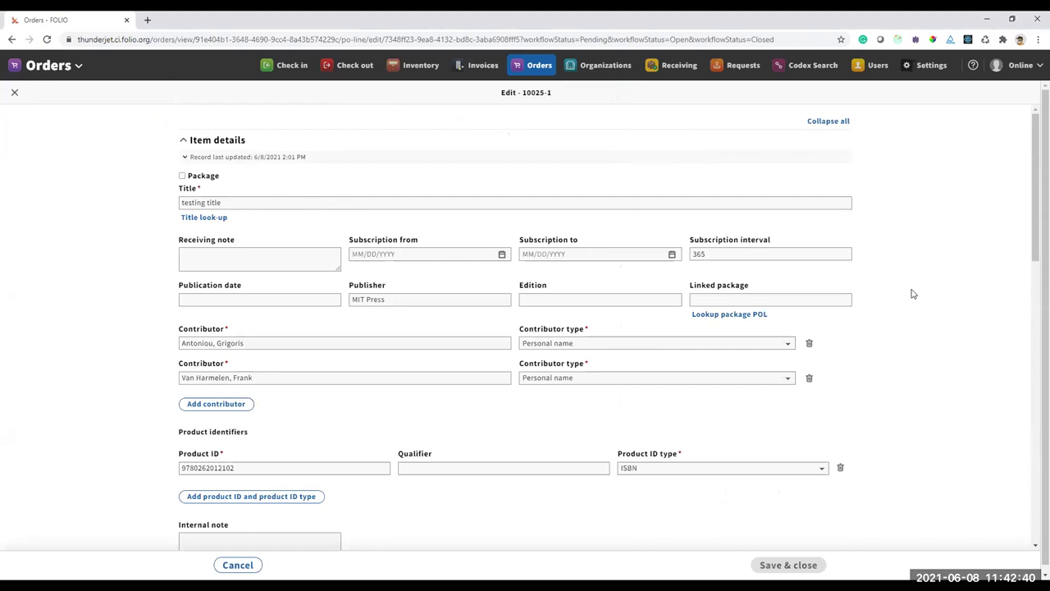
scroll(913, 293, "down", 9)
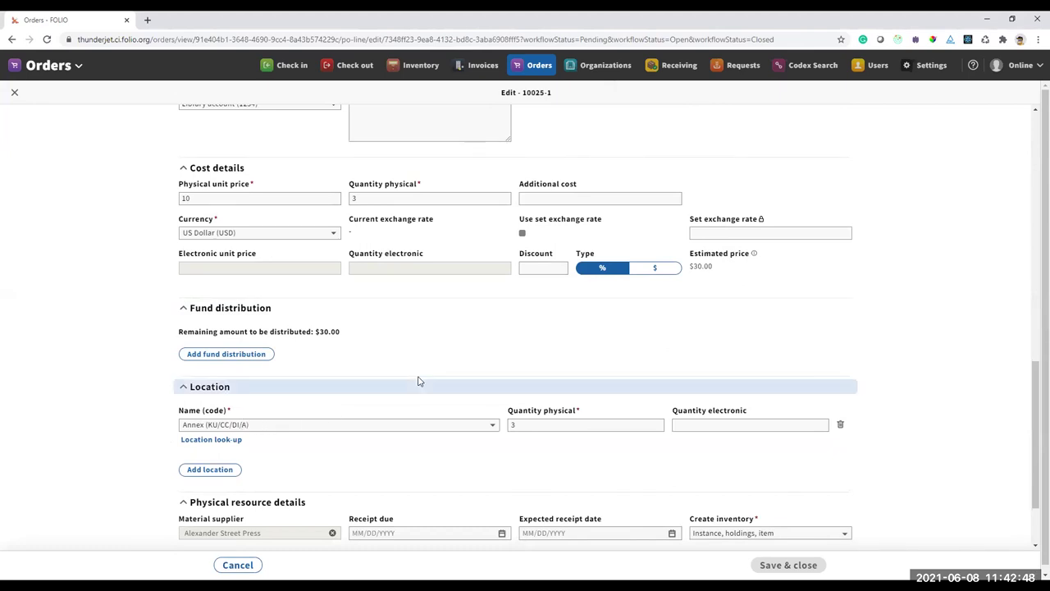
scroll(418, 381, "up", 10)
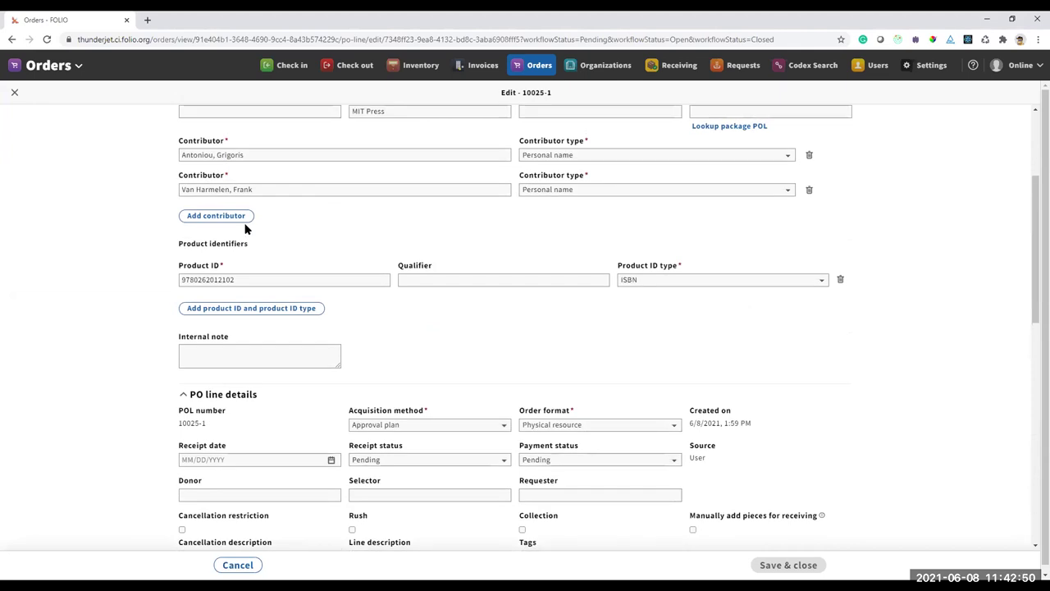
scroll(245, 228, "up", 3)
left_click(197, 218)
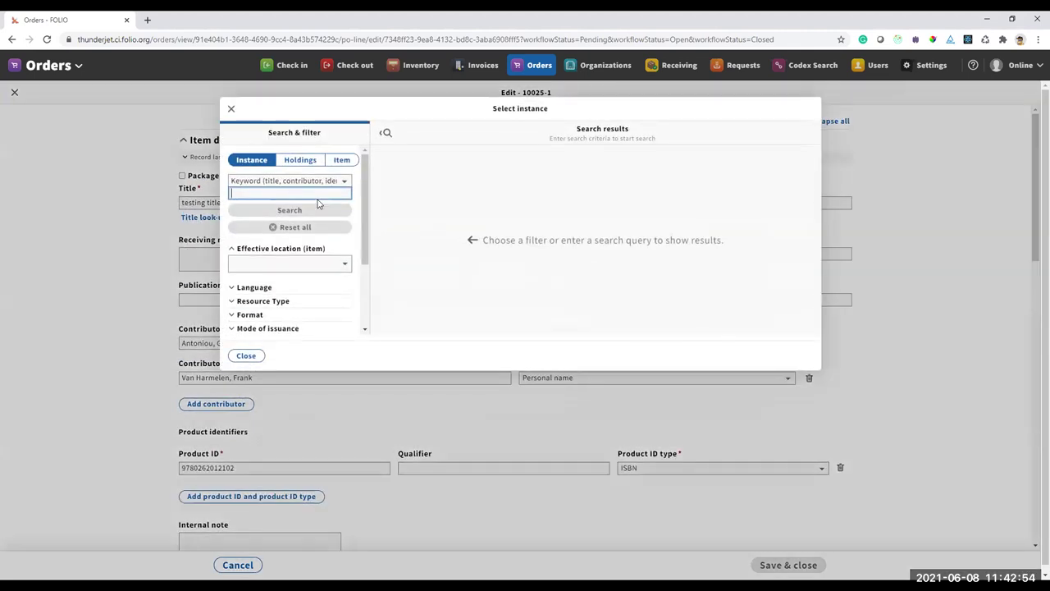
type("a")
left_click(319, 210)
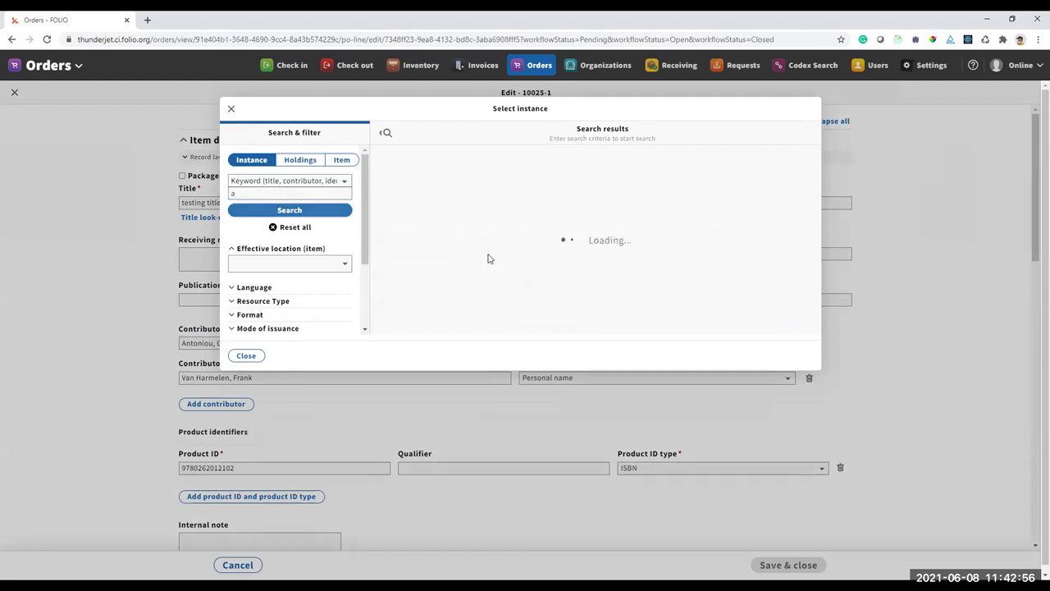
left_click(480, 245)
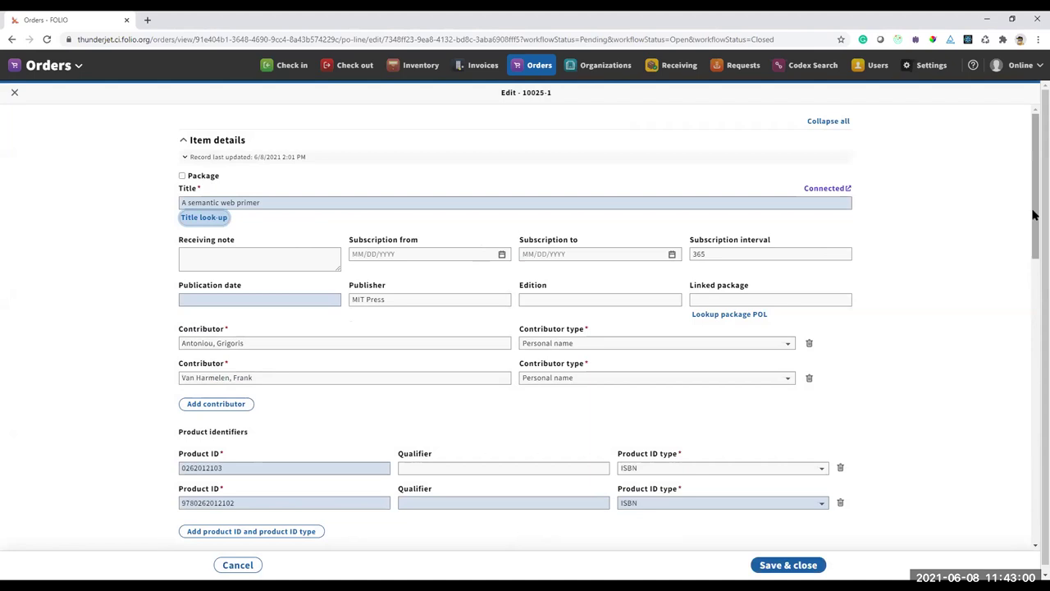
Remove the existing Annex location and add two locations using Main Library and Annex holdings
scroll(898, 317, "down", 10)
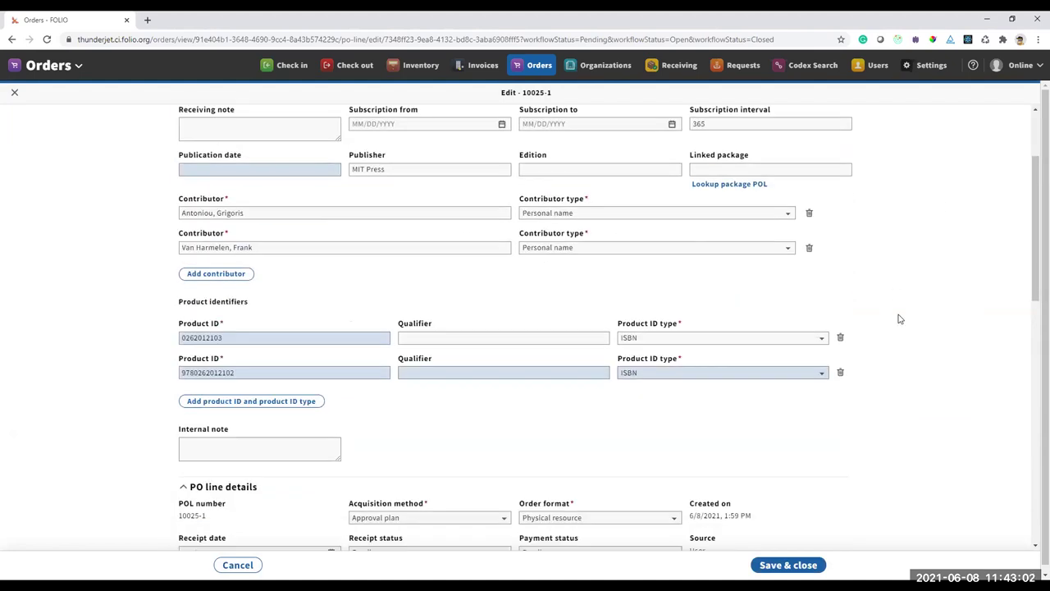
scroll(897, 318, "down", 5)
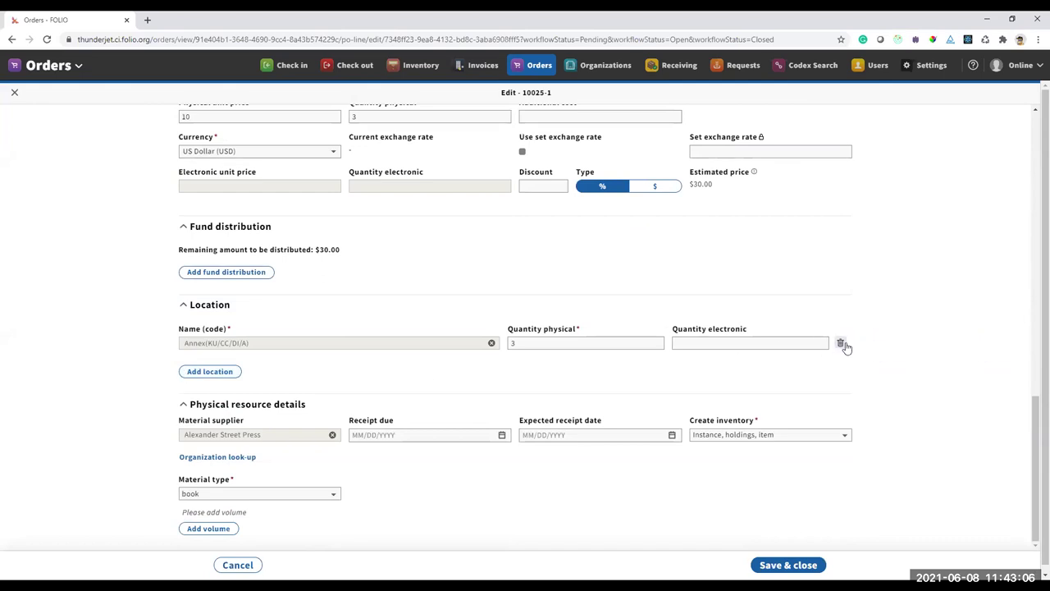
left_click(841, 344)
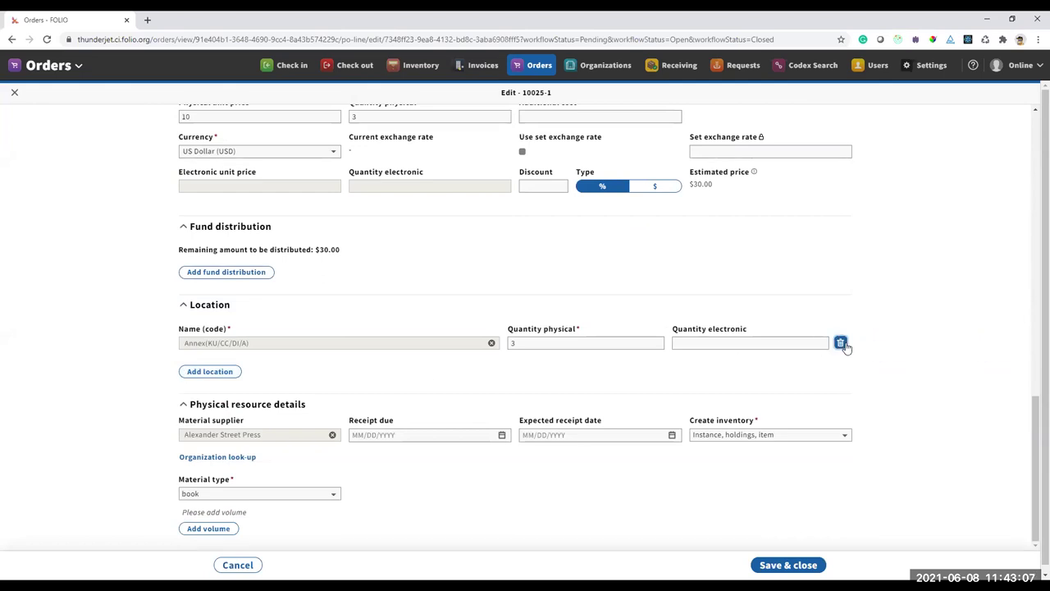
left_click(226, 377)
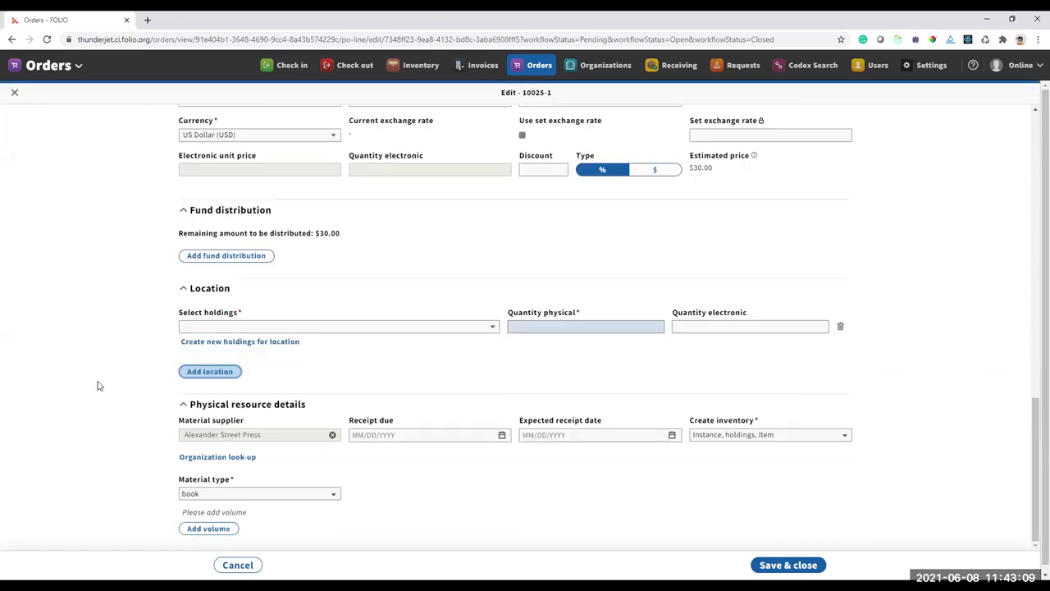
left_click(396, 327)
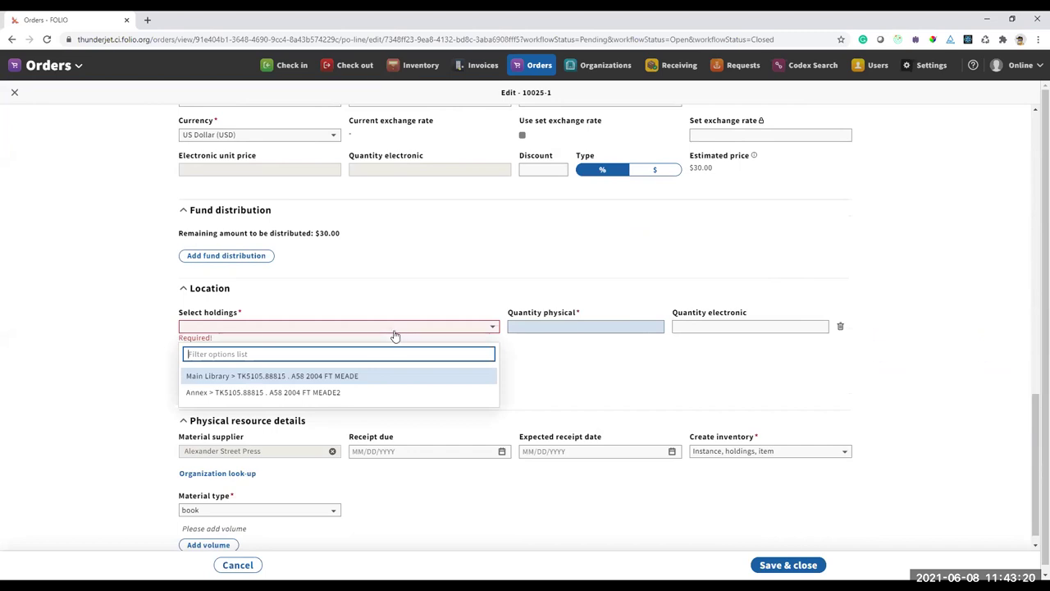
left_click(209, 375)
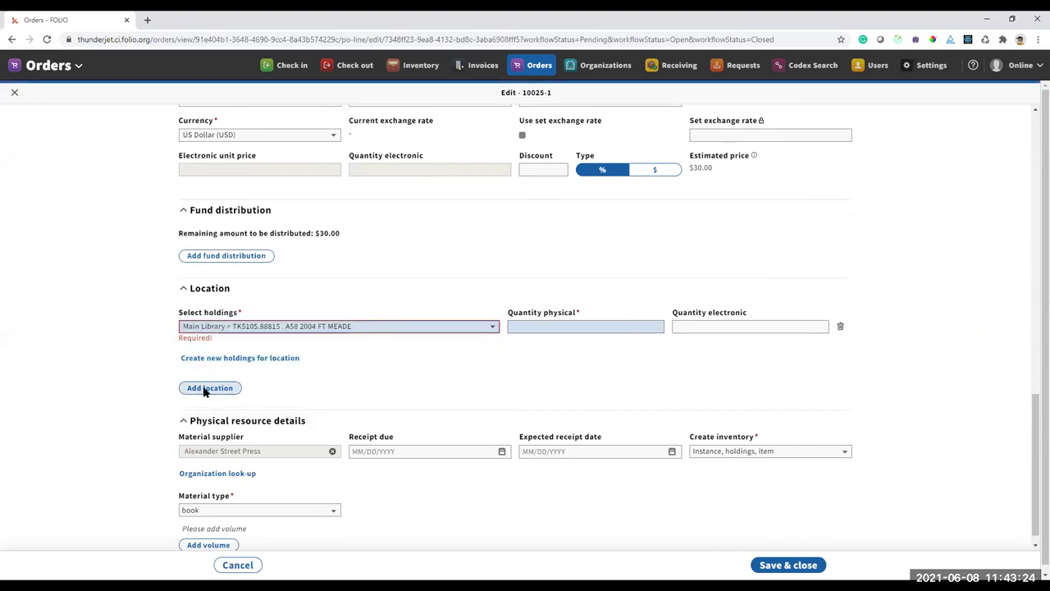
left_click(205, 377)
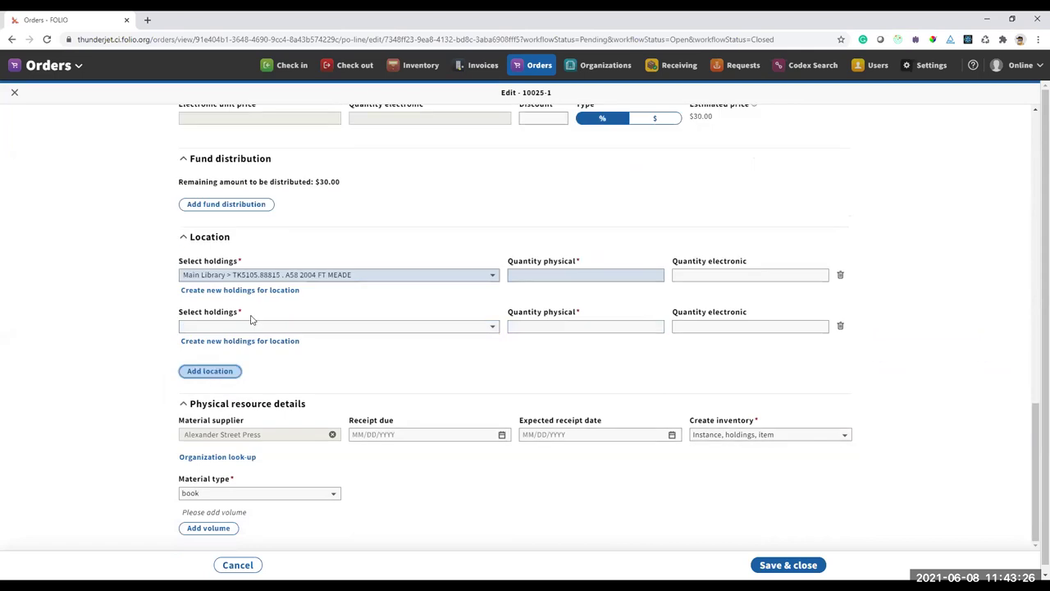
left_click(258, 326)
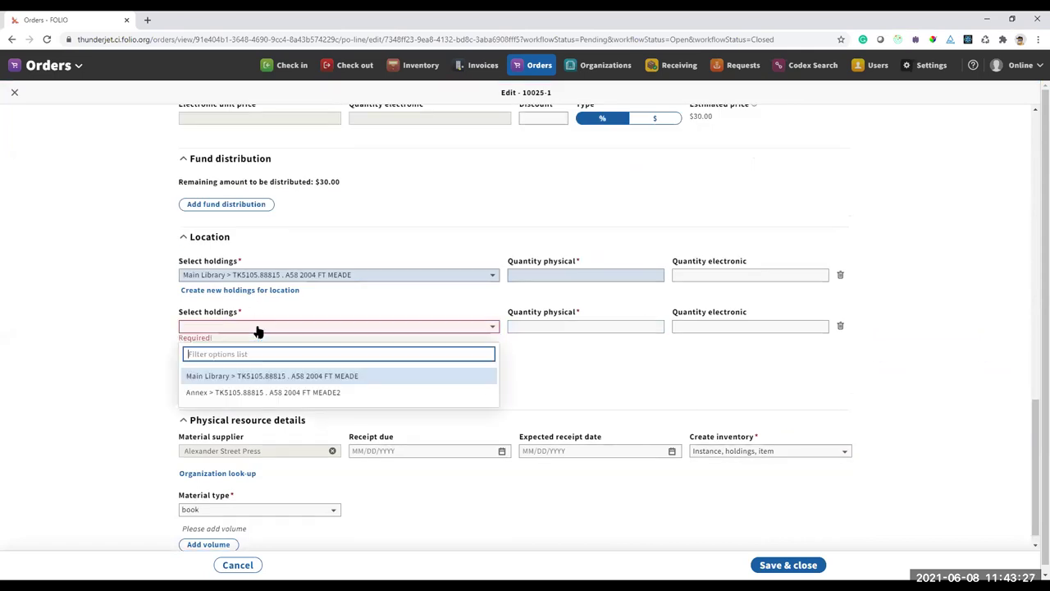
left_click(230, 392)
Set physical quantity 1 for Main Library and Annex, and add an empty third location
left_click(530, 273)
type("1")
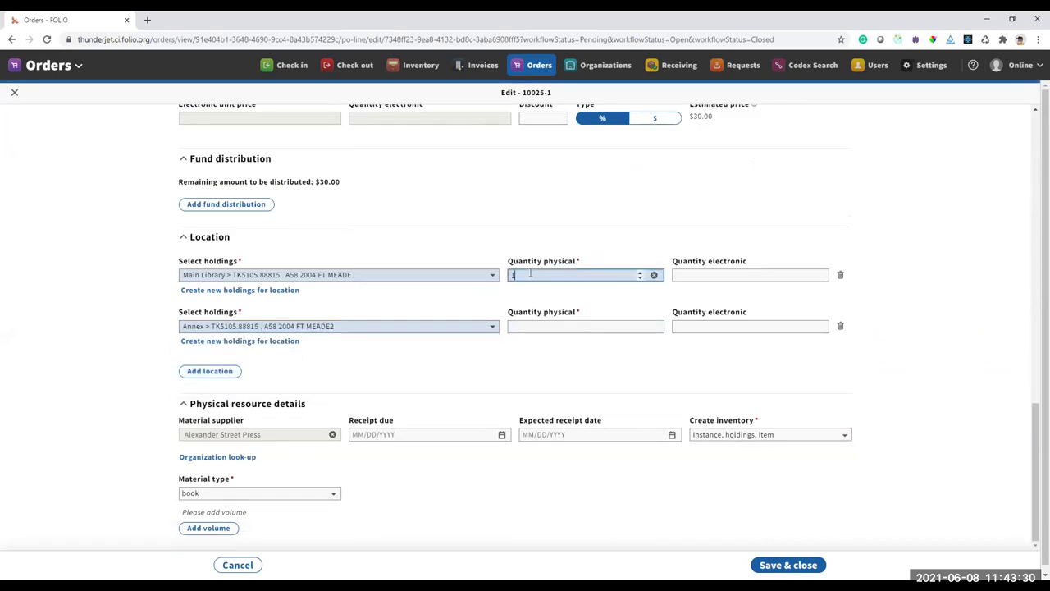
left_click(525, 326)
type("1")
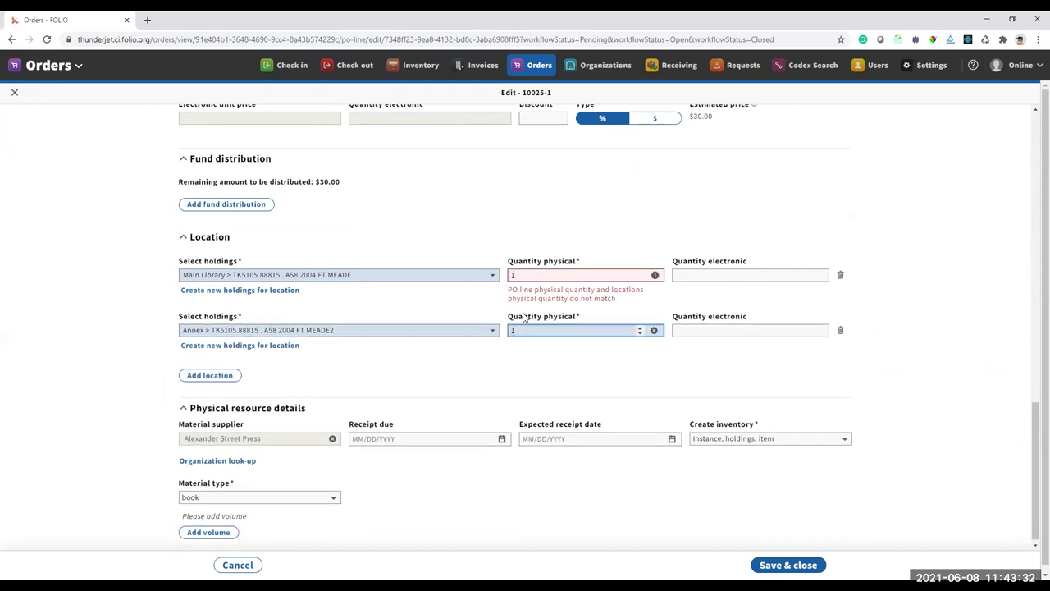
left_click(206, 378)
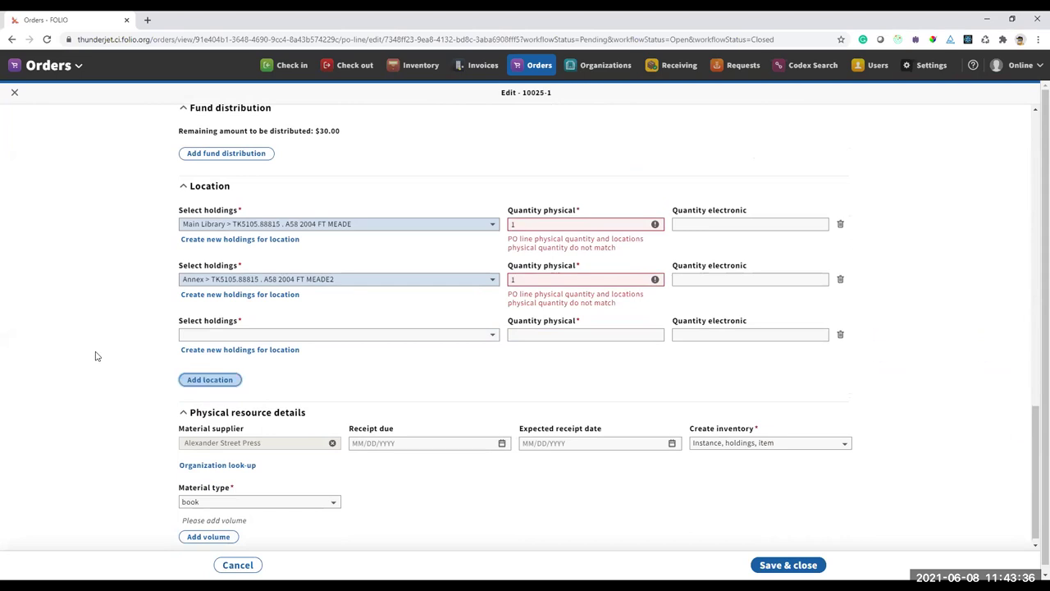
Create new holdings for the third location at City Campus, SECOND FLOOR - (KU/CC/DI/2)
left_click(223, 358)
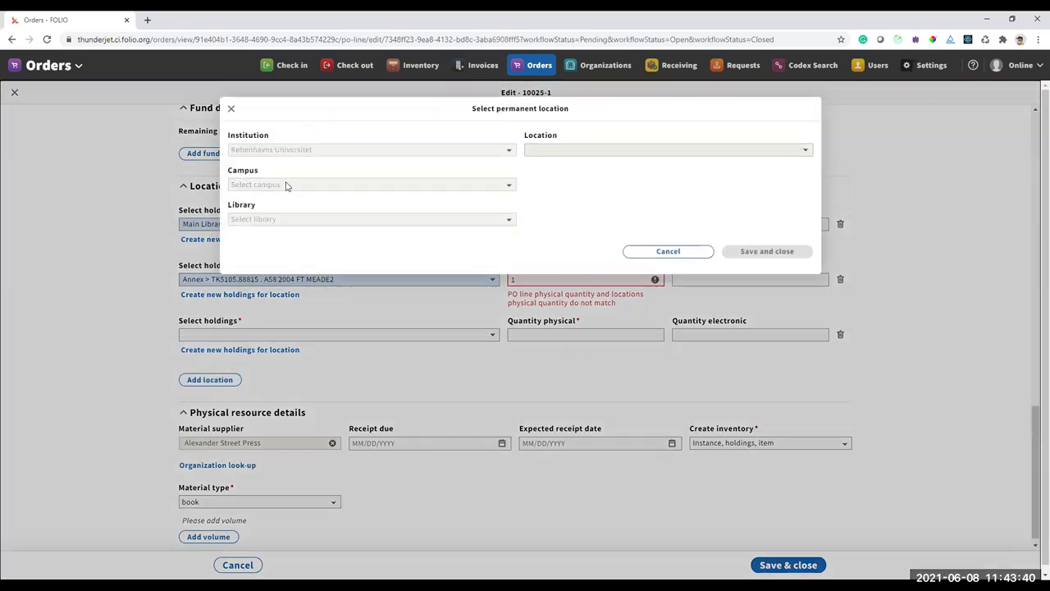
left_click(284, 185)
left_click(286, 206)
left_click(576, 151)
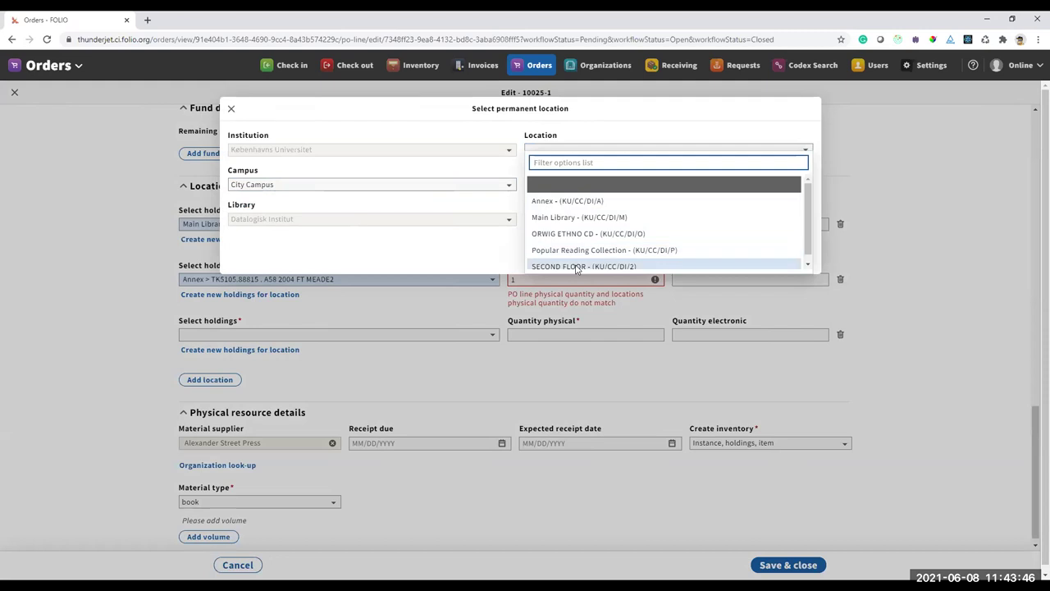
left_click(578, 267)
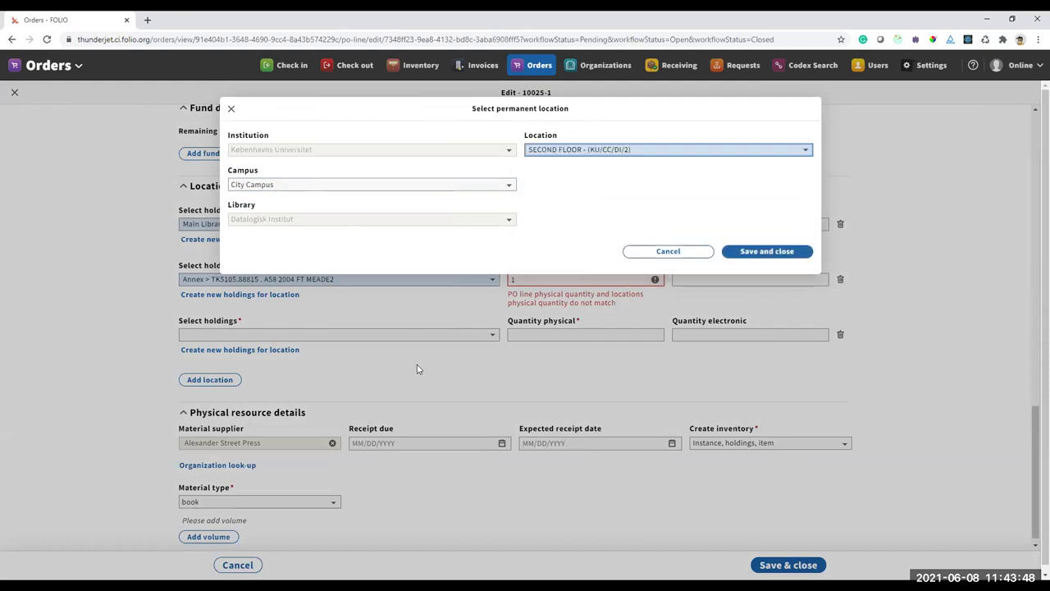
left_click(774, 251)
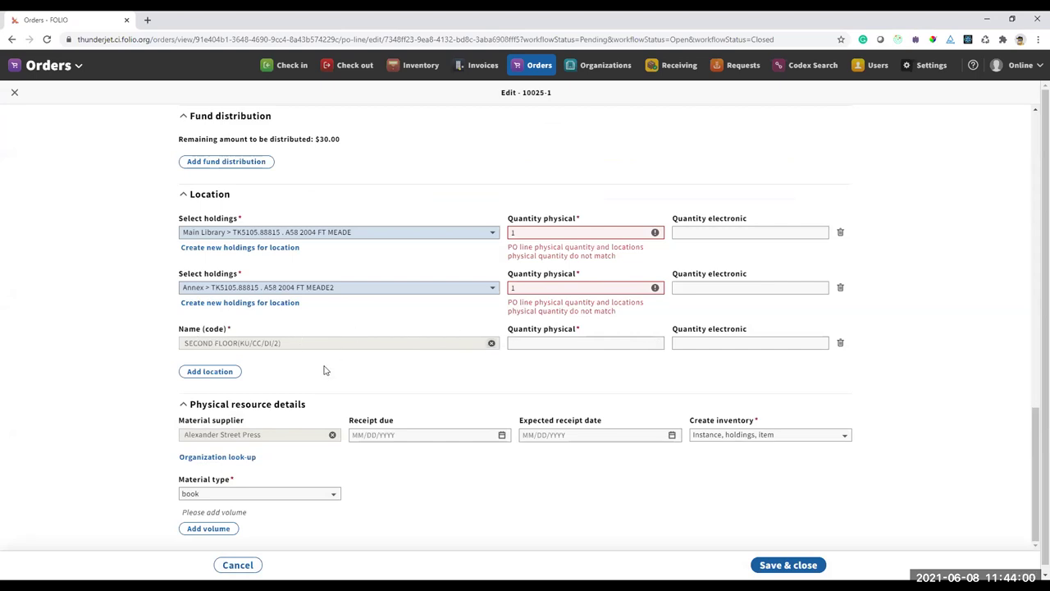
Give SECOND FLOOR physical quantity 1 and save the PO line
left_click(522, 342)
type("1")
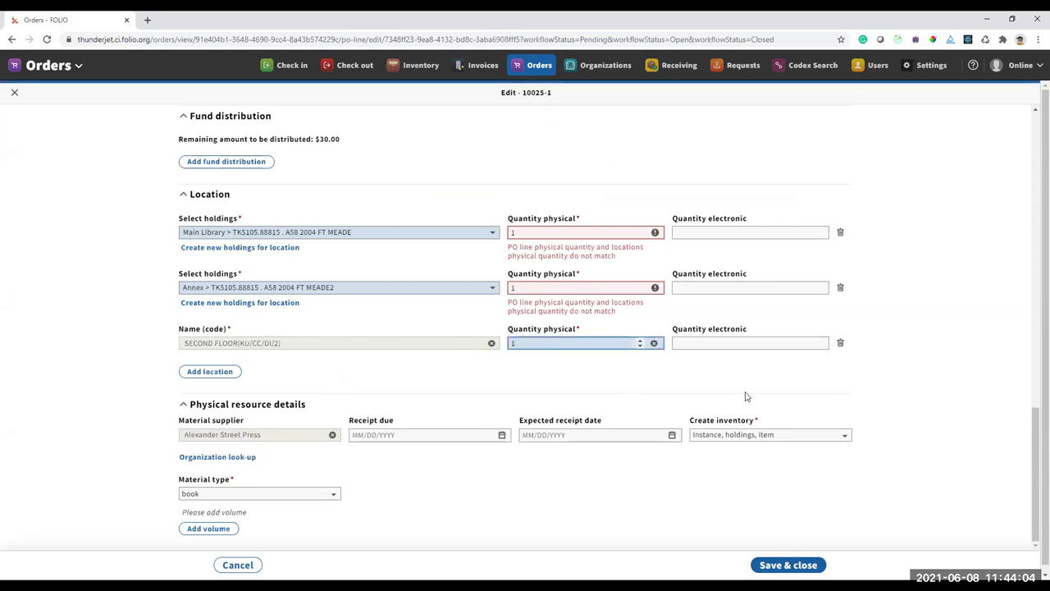
left_click(797, 566)
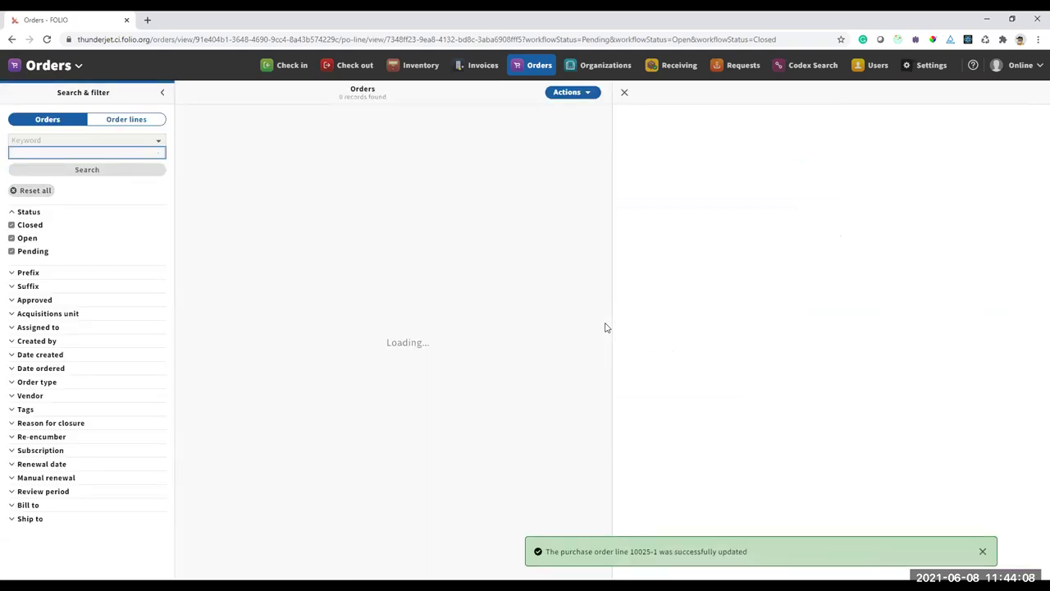
Return to purchase order 10025 and open it, confirming the Open action
scroll(818, 412, "down", 7)
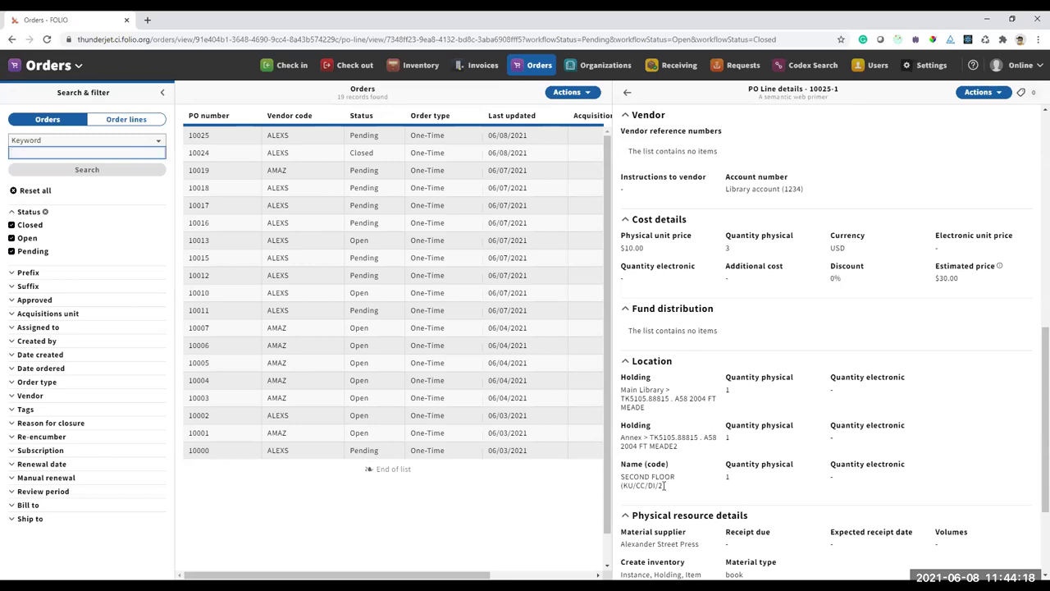
left_click(697, 107)
triple_click(625, 96)
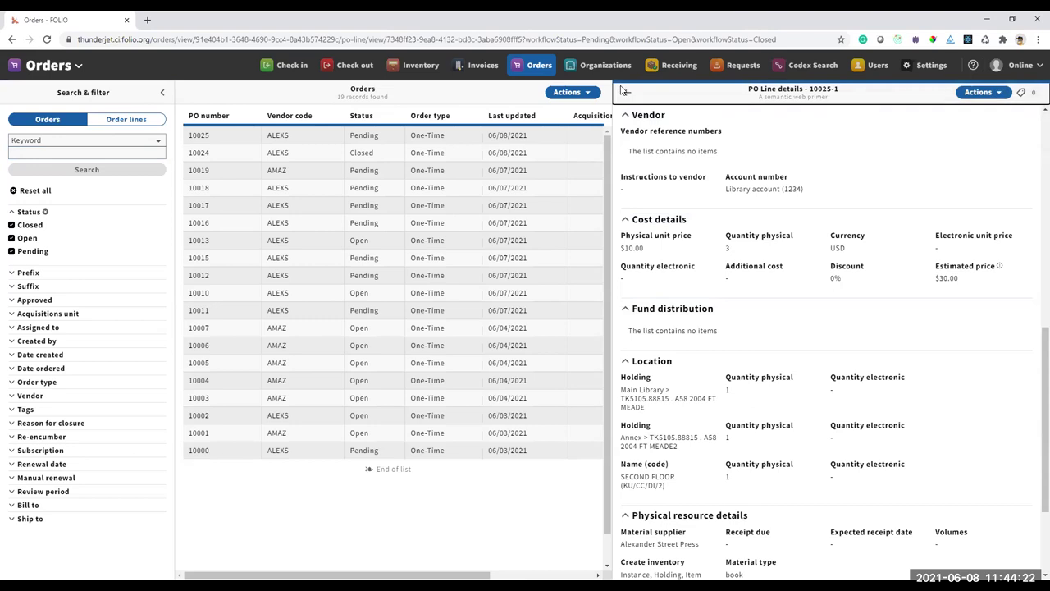
left_click(626, 94)
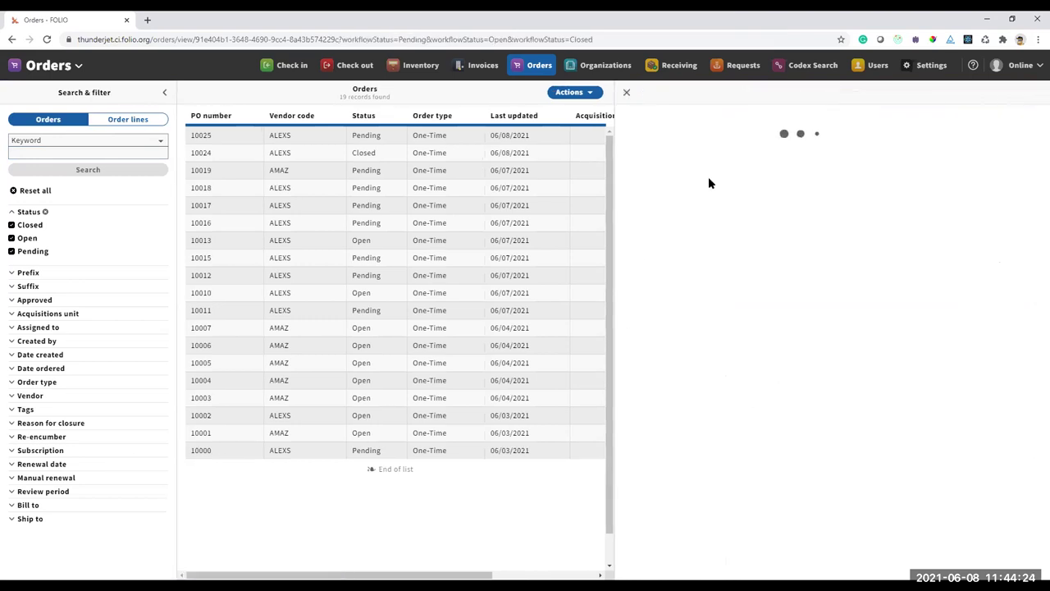
left_click(980, 91)
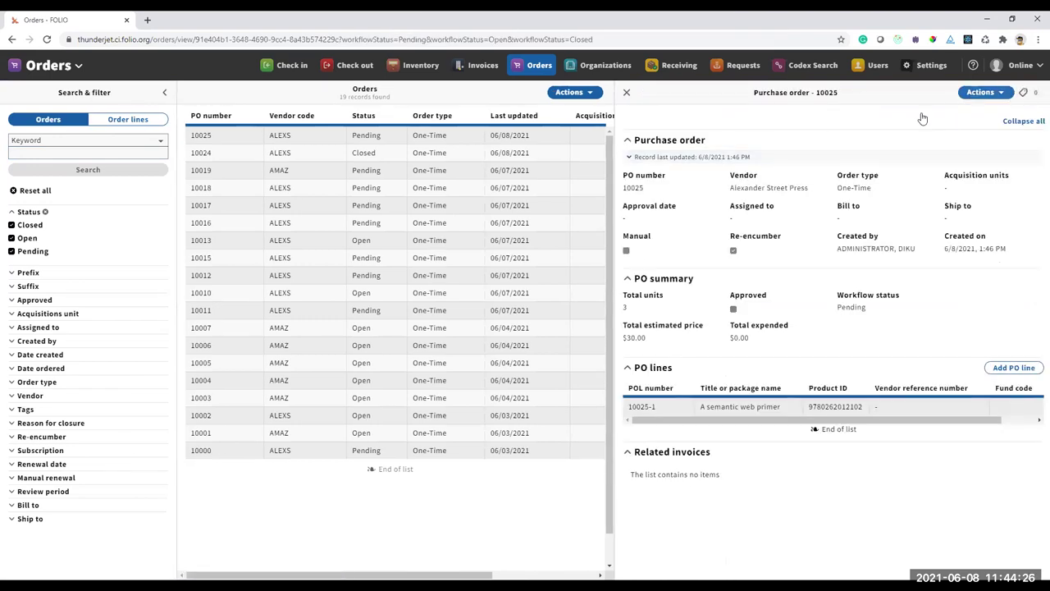
left_click(868, 125)
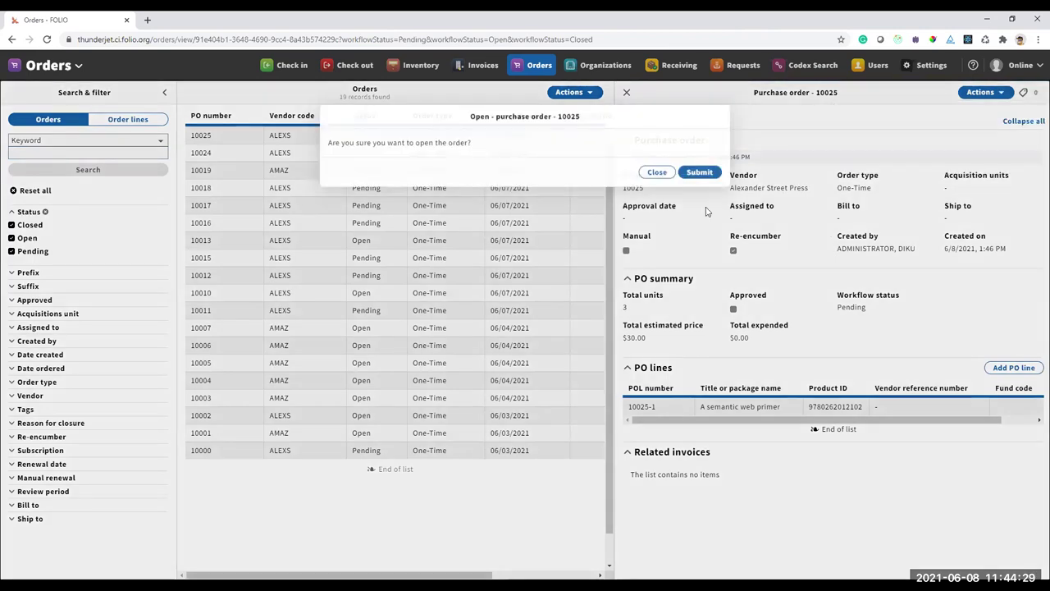
left_click(699, 170)
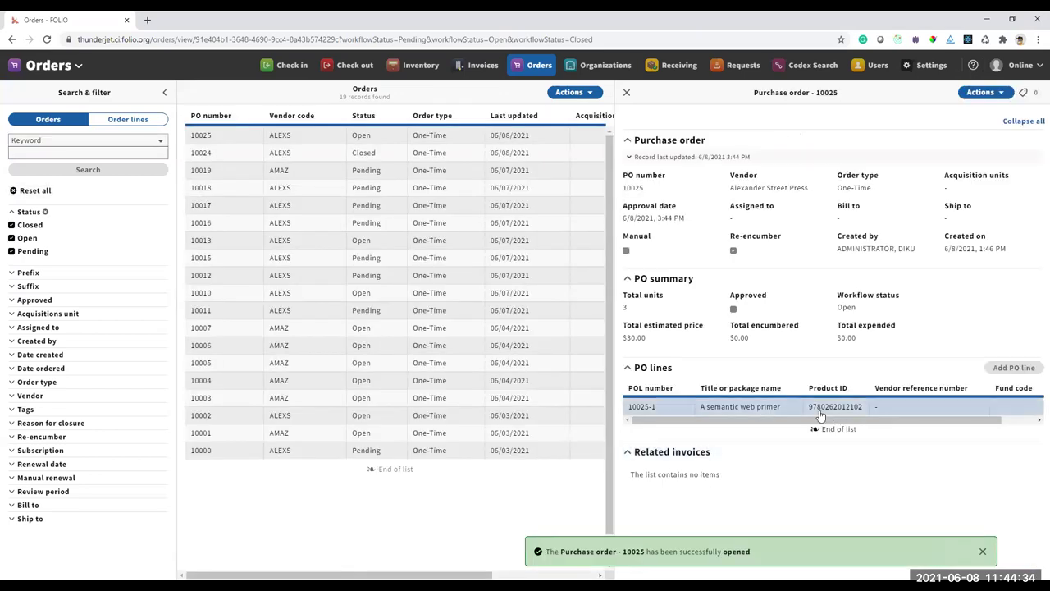
View PO line 10025-1 details with its three holdings and show its Actions menu
left_click(761, 407)
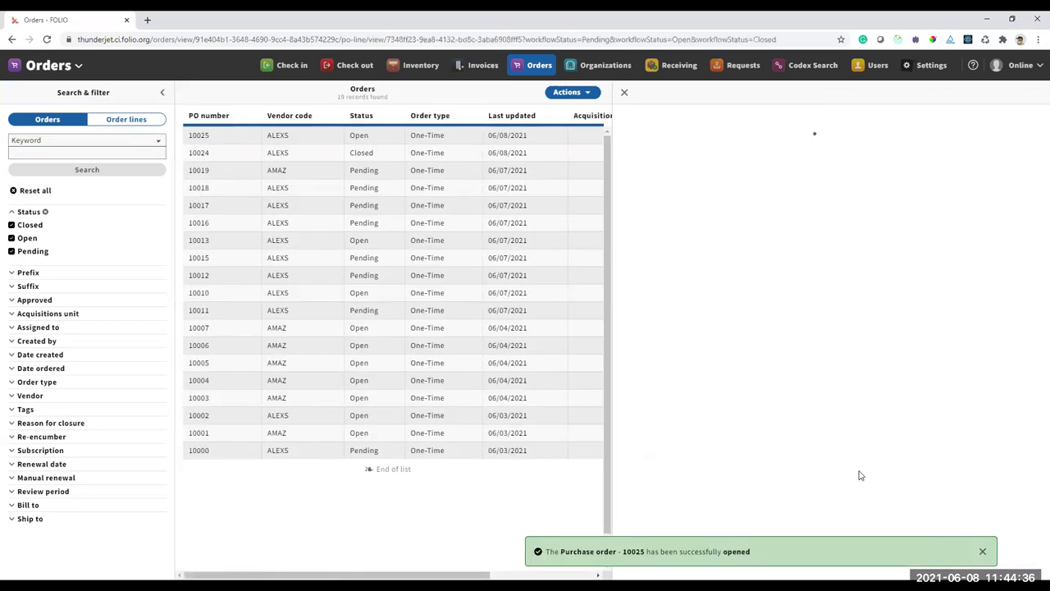
scroll(823, 409, "down", 5)
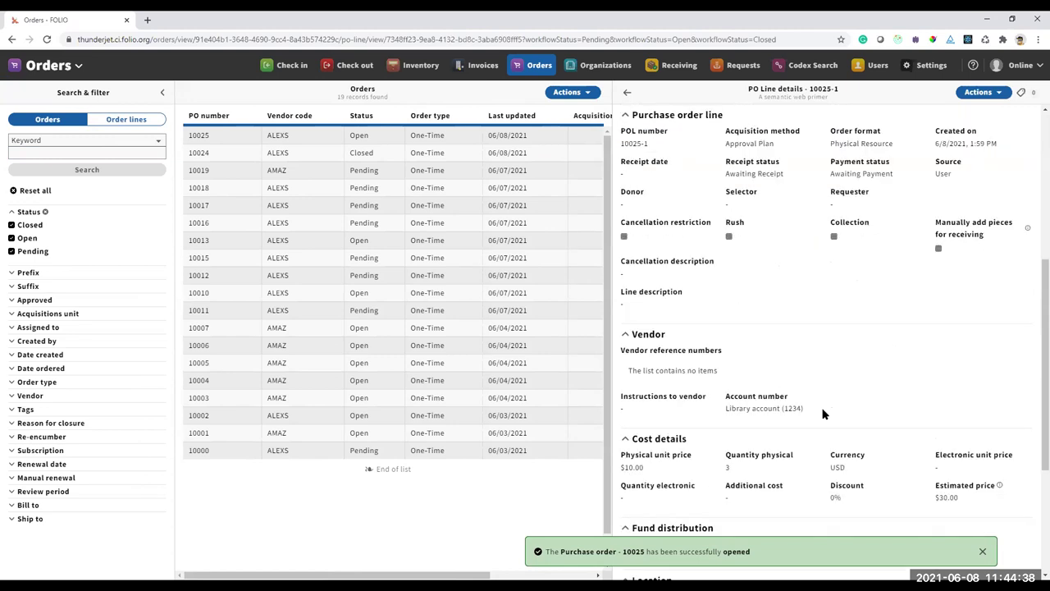
scroll(823, 414, "down", 2)
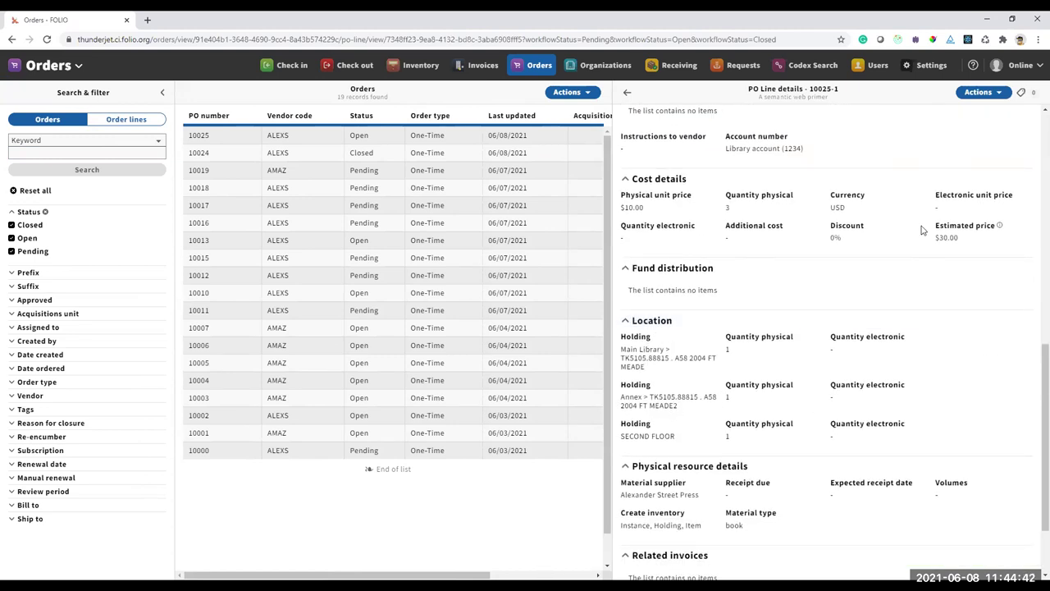
left_click(983, 92)
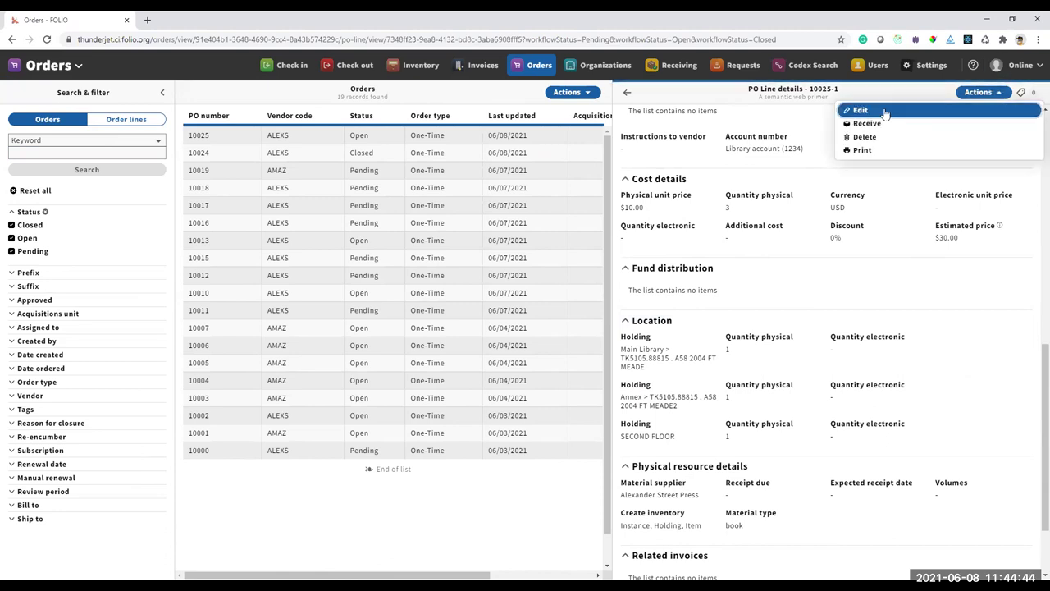
left_click(886, 112)
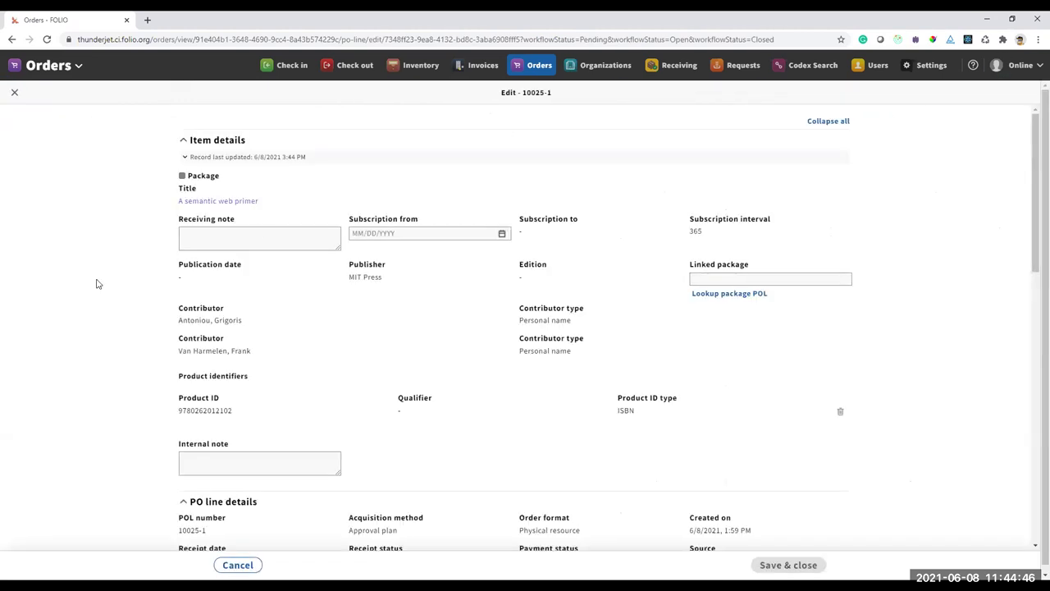
scroll(100, 392, "down", 2)
scroll(99, 392, "down", 4)
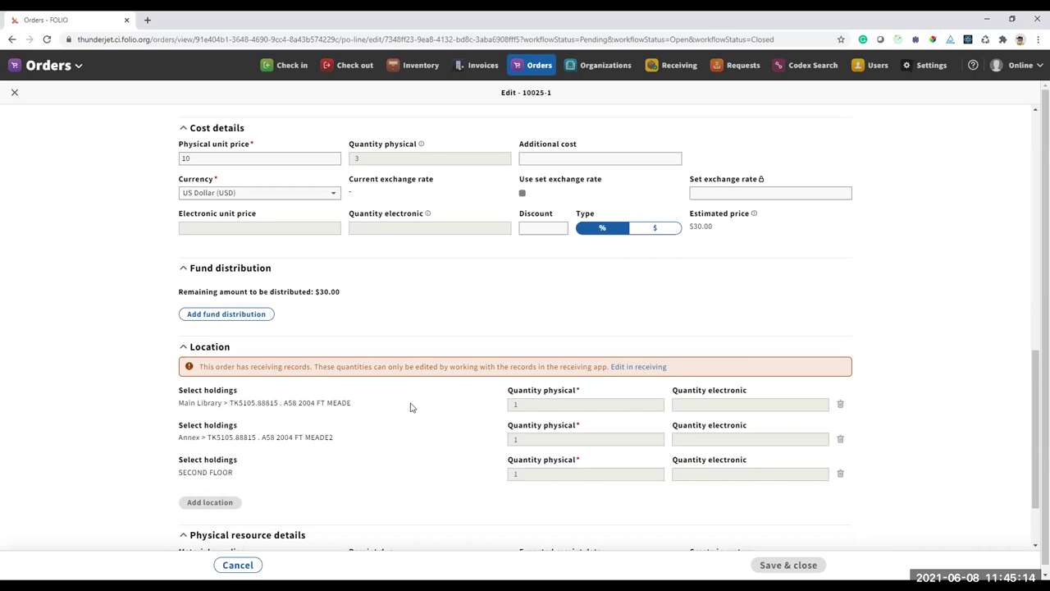
left_click(14, 91)
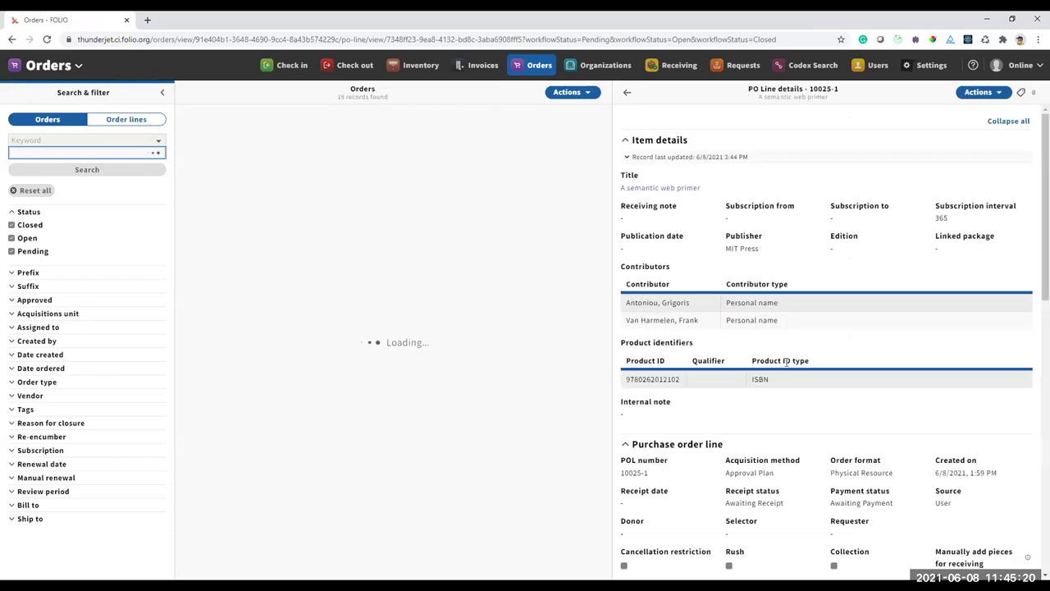
Open the 'A semantic web primer' Inventory instance and check SECOND FLOOR holdings' acquisition PO lines
left_click(666, 188)
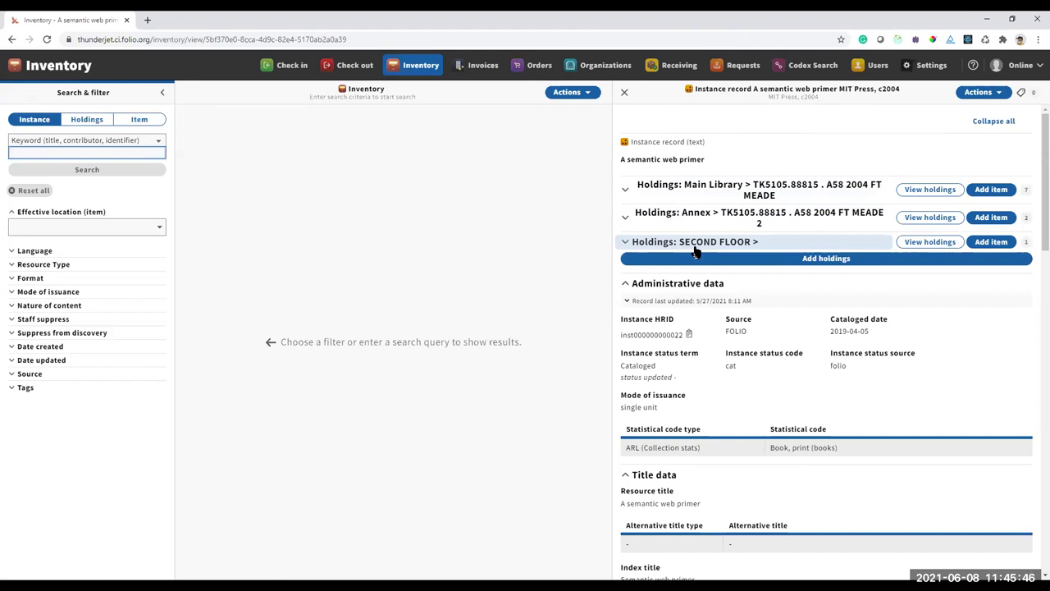
left_click(930, 242)
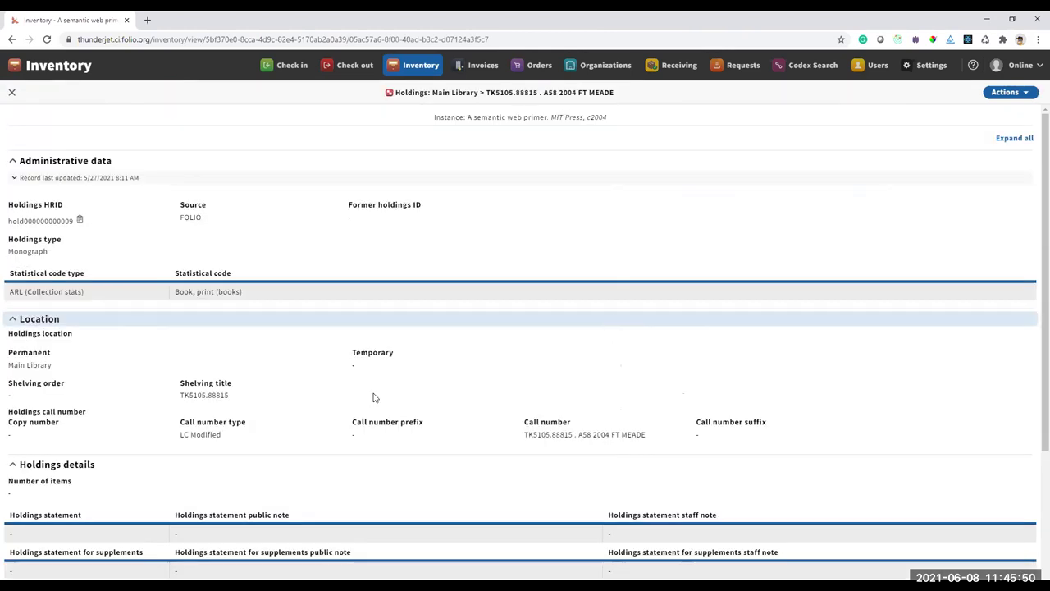
scroll(373, 397, "down", 3)
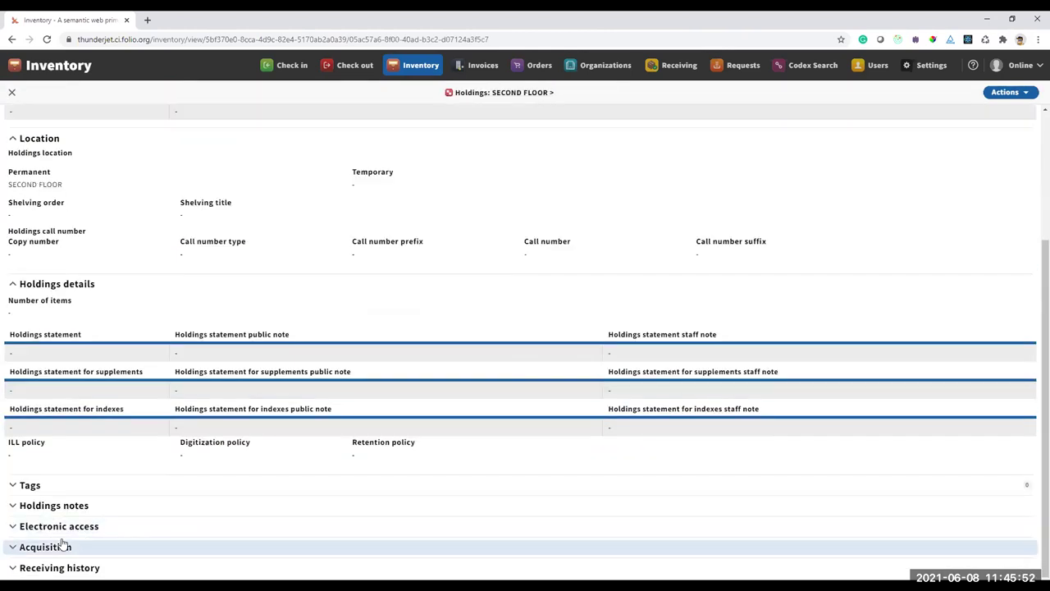
left_click(65, 548)
scroll(271, 533, "down", 1)
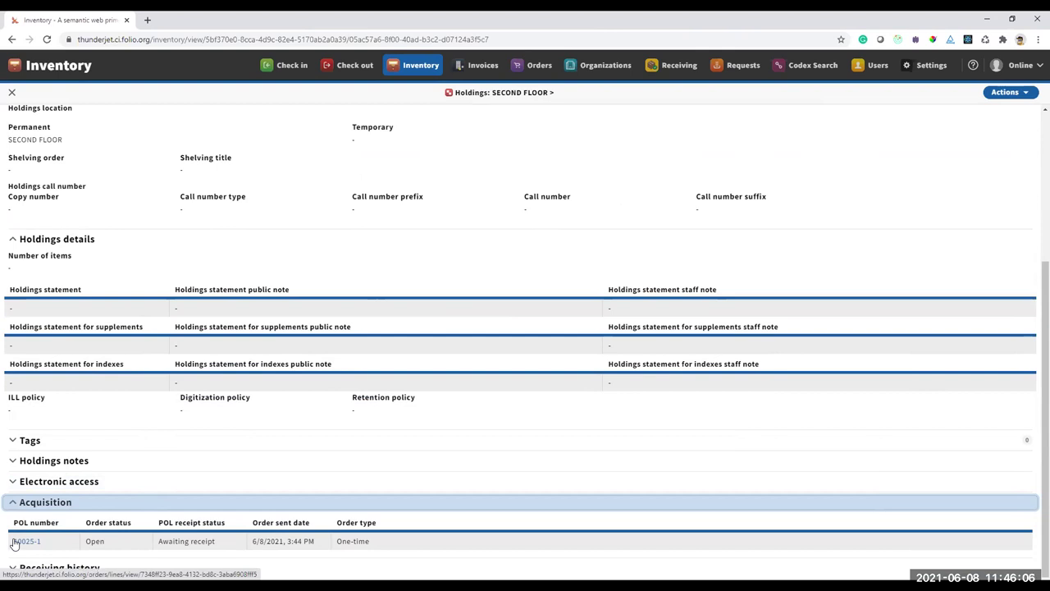
left_click(11, 93)
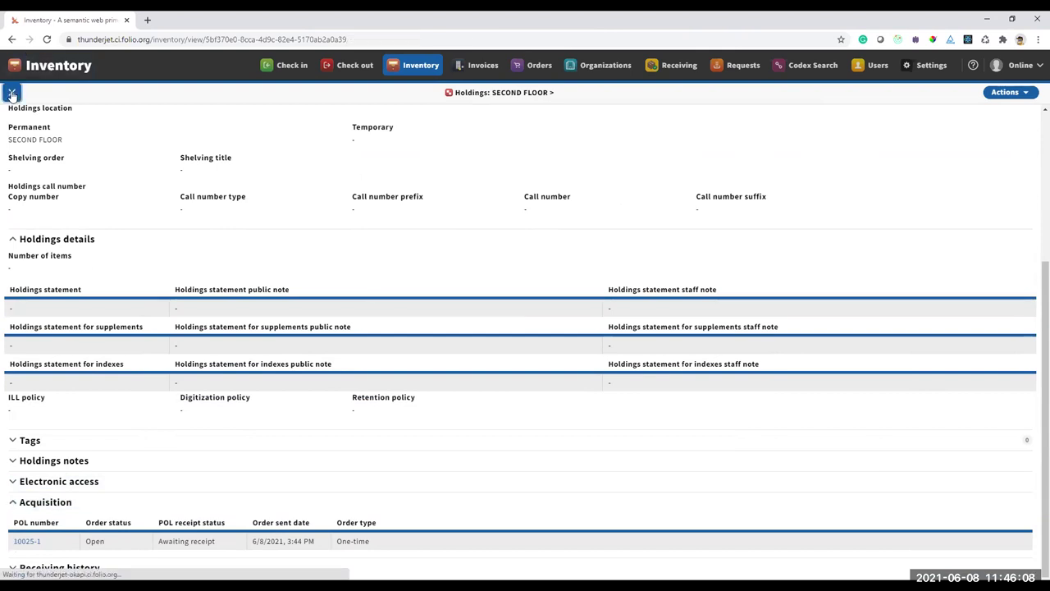
Check Main Library holdings' acquisitions list PO line 10025-1 as Open, awaiting receipt
left_click(912, 191)
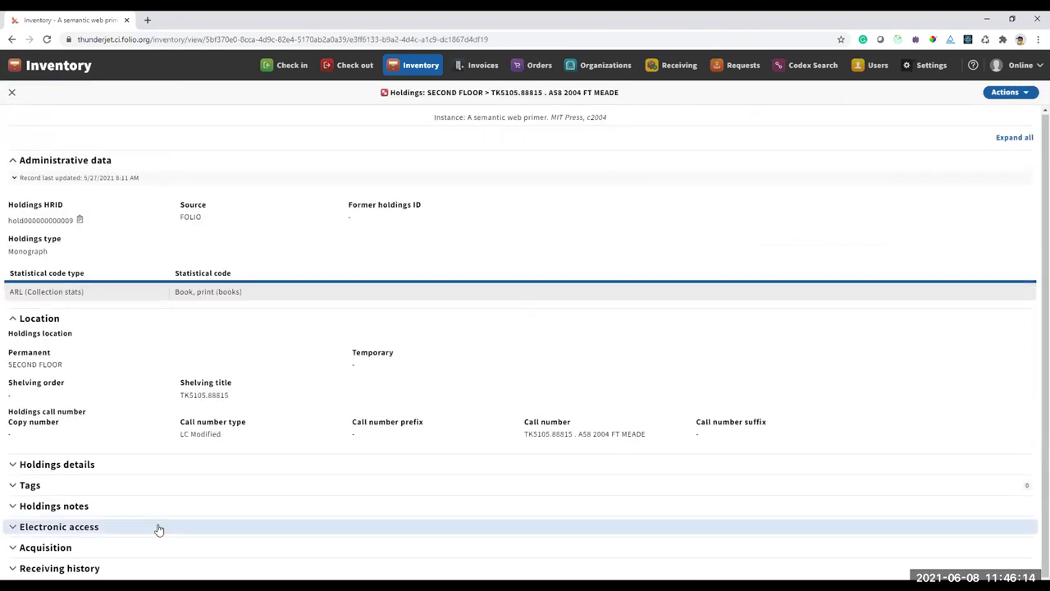
left_click(33, 547)
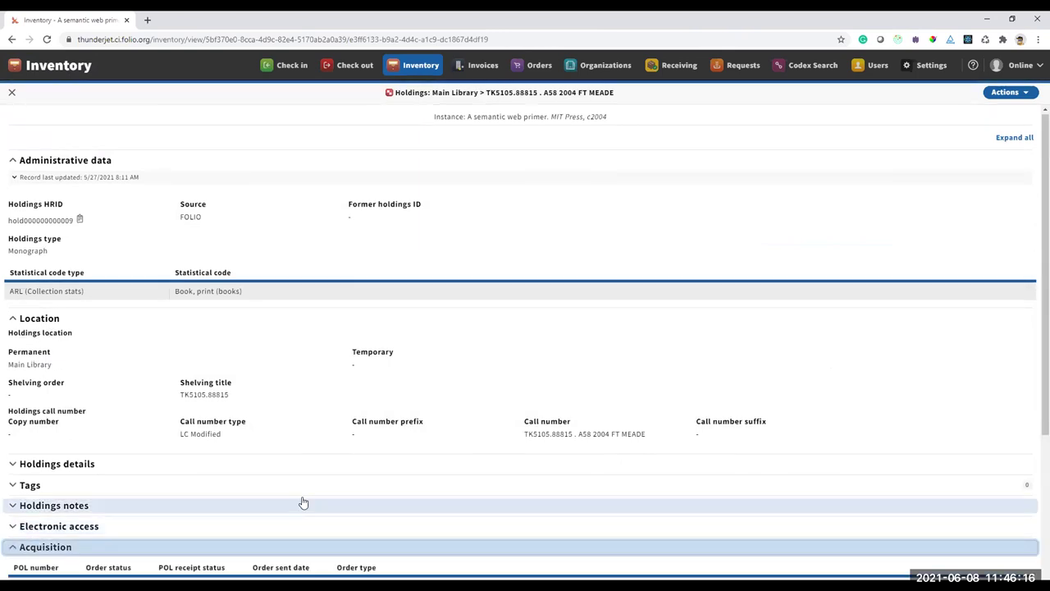
scroll(303, 502, "down", 2)
scroll(303, 502, "down", 1)
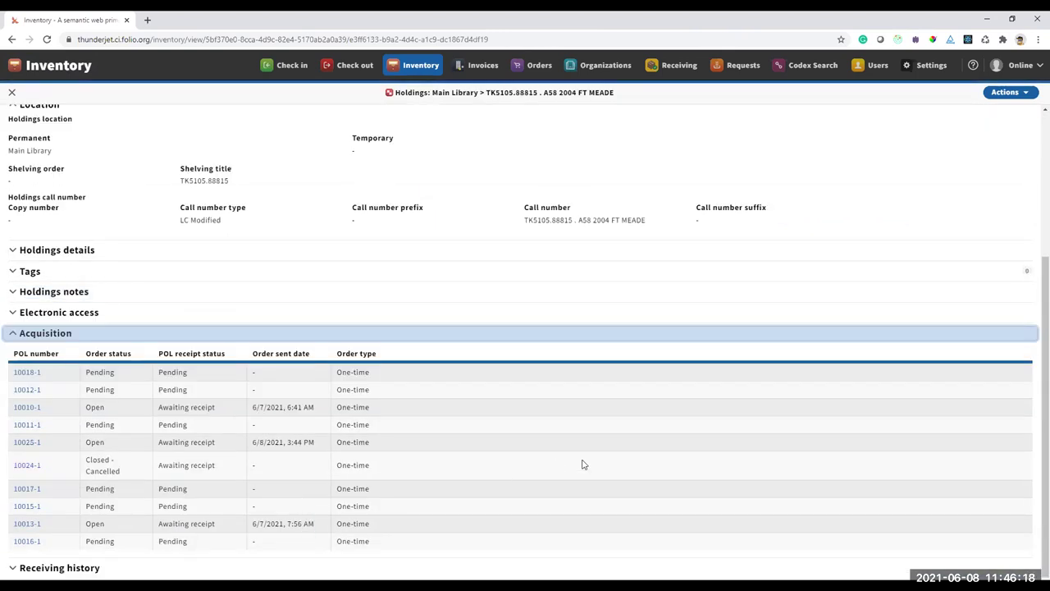
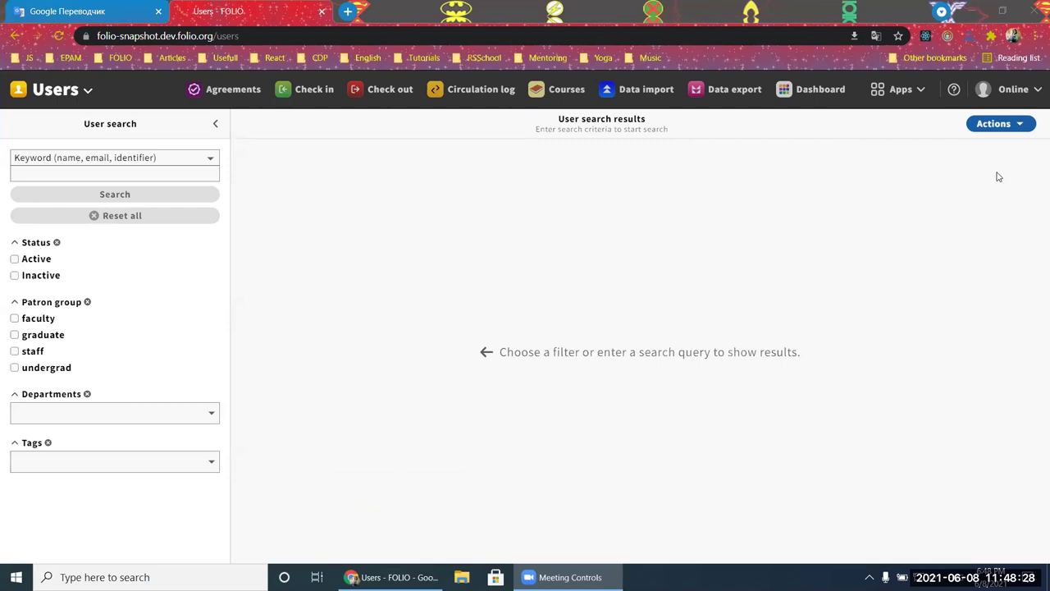
Open the Users app's Actions menu to list its report exports
left_click(1000, 127)
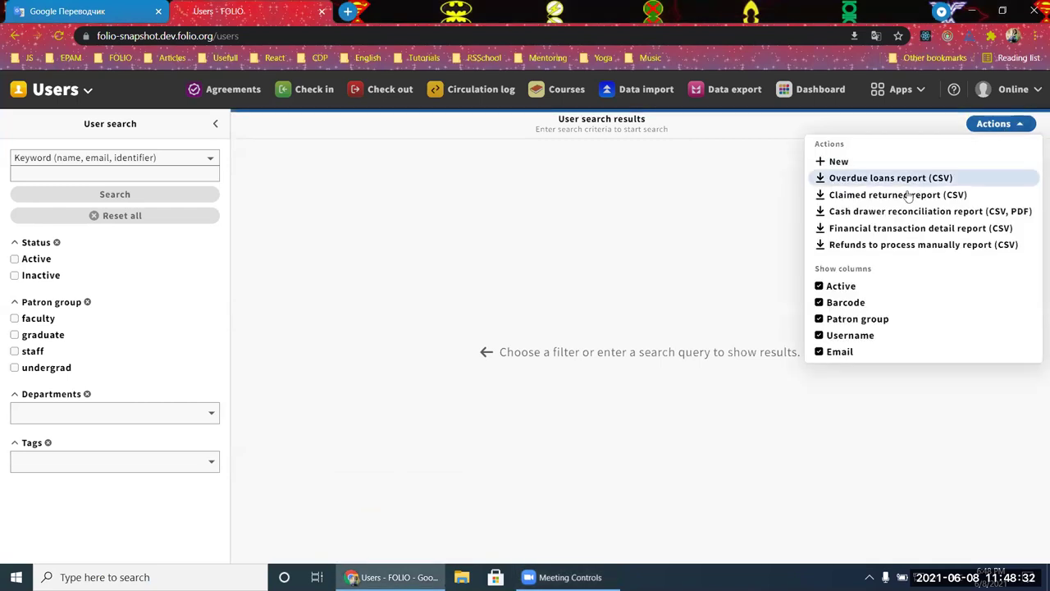
Choose 'Cash drawer reconciliation report (CSV, PDF)' from the Actions menu
left_click(879, 213)
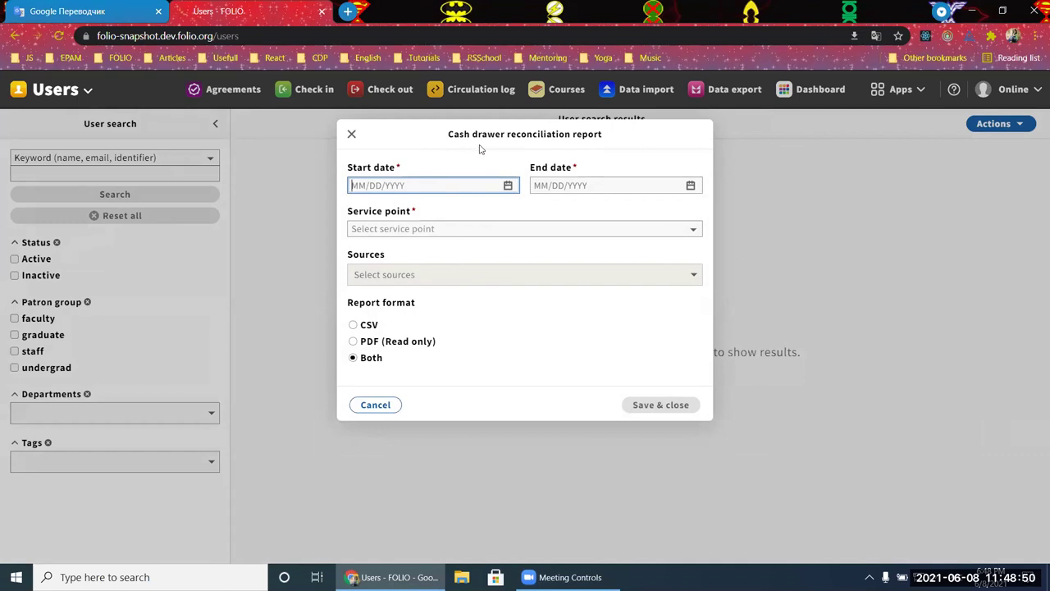
Set the report period from June 1 to June 8, 2021
left_click(509, 185)
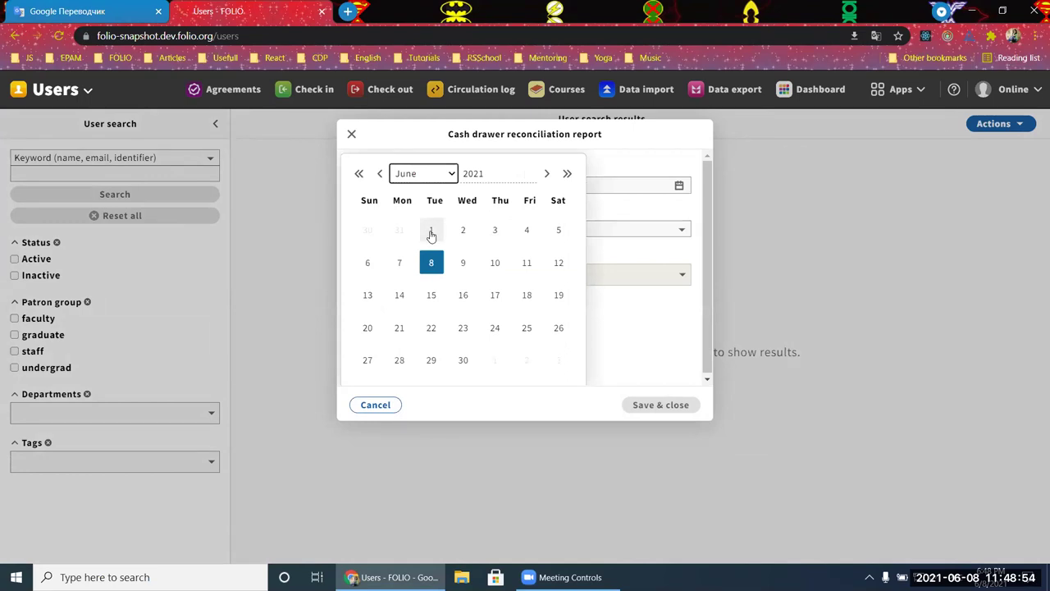
left_click(431, 230)
left_click(691, 187)
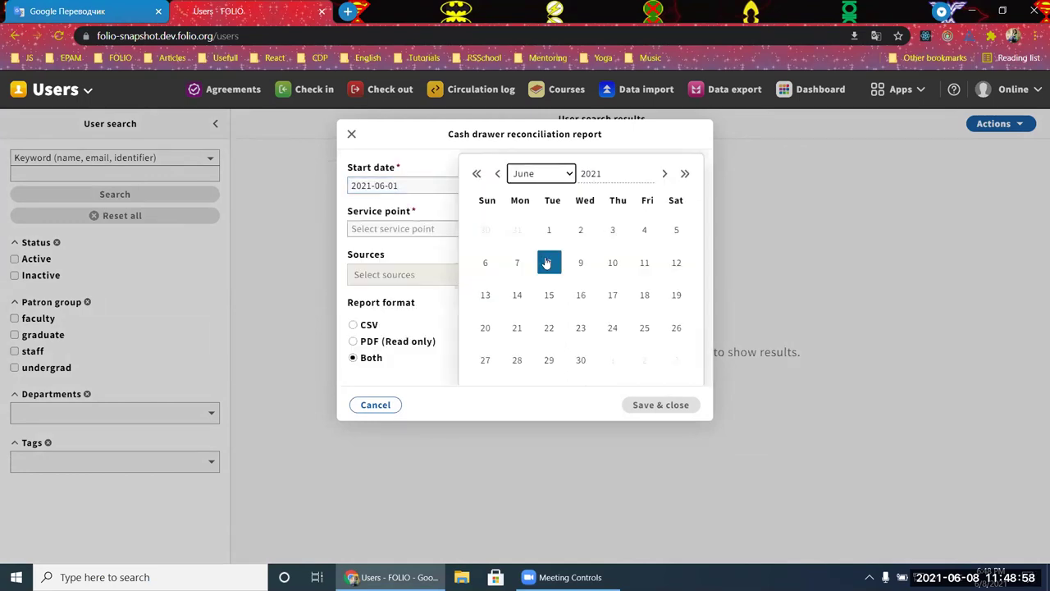
left_click(547, 262)
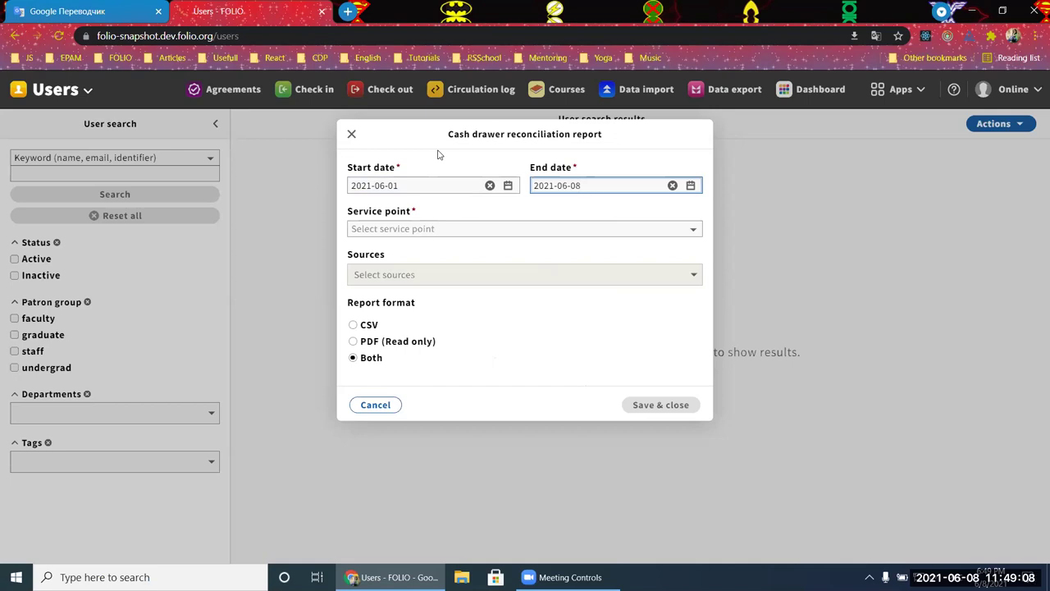
Choose the Online service point and administrator source, then generate the report
left_click(414, 229)
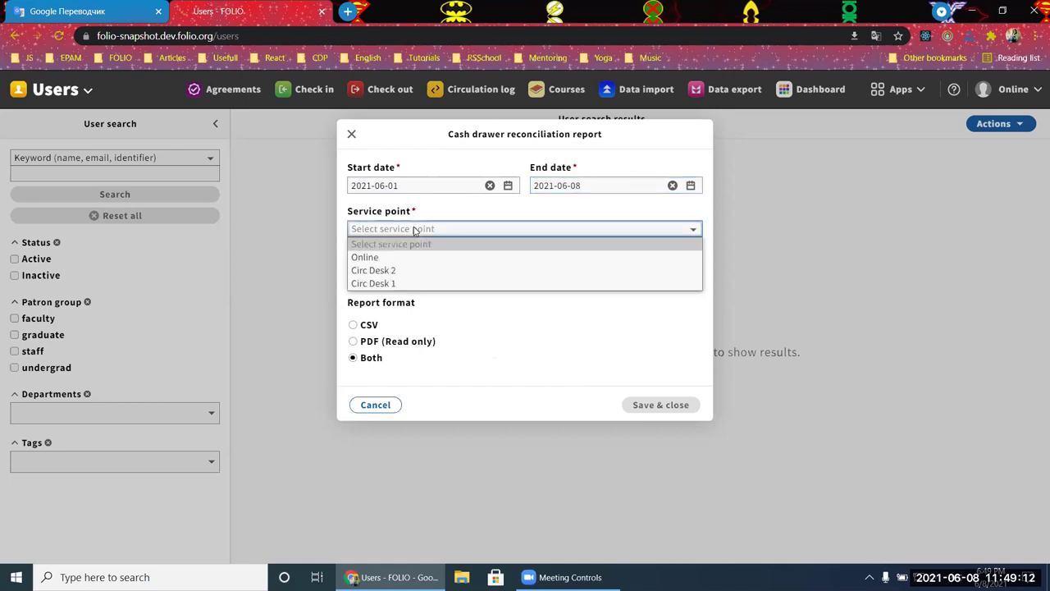
left_click(397, 257)
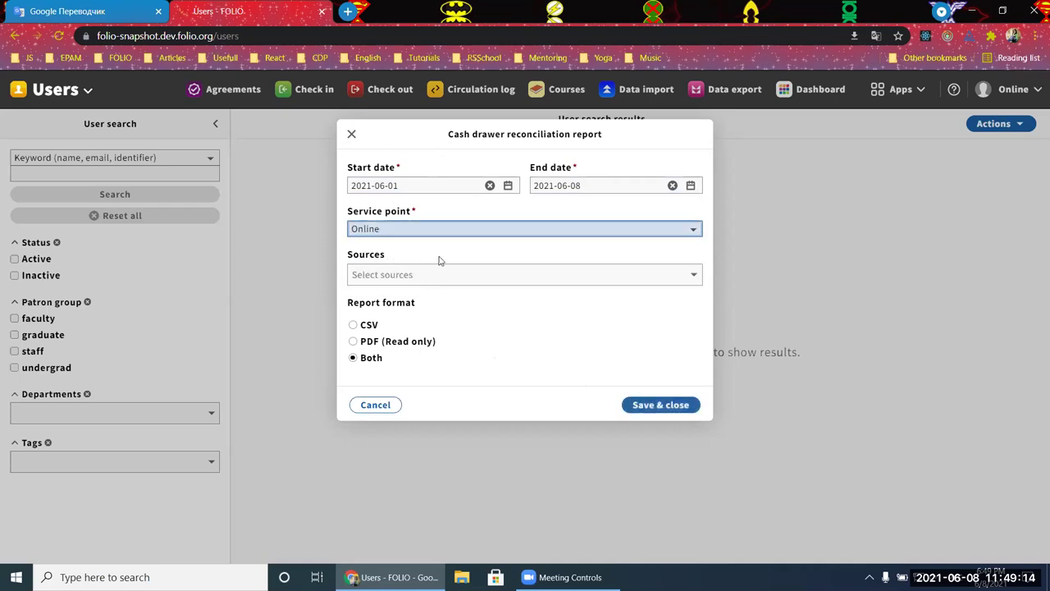
left_click(448, 274)
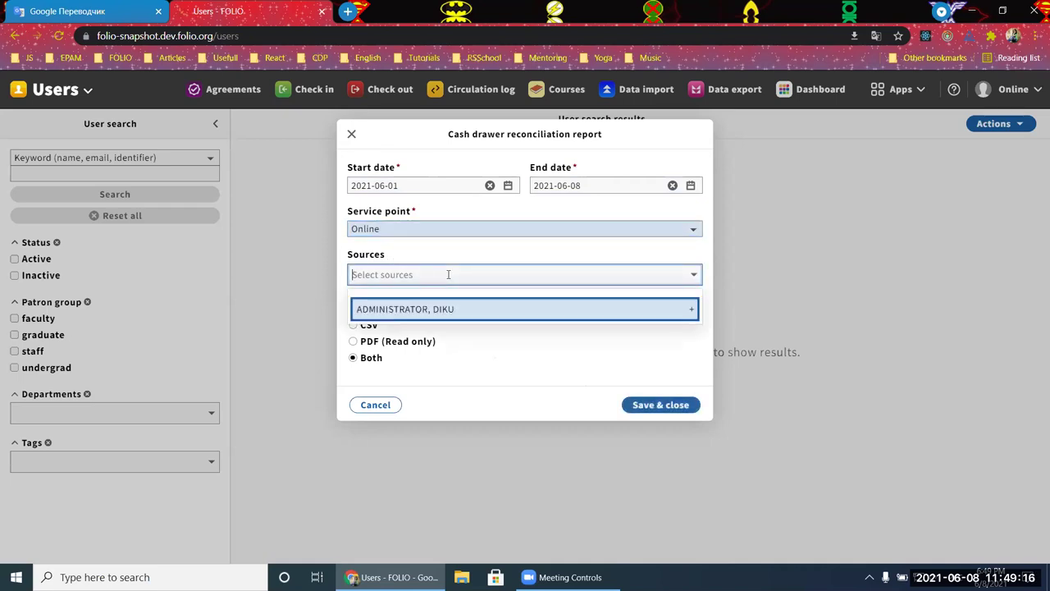
left_click(382, 310)
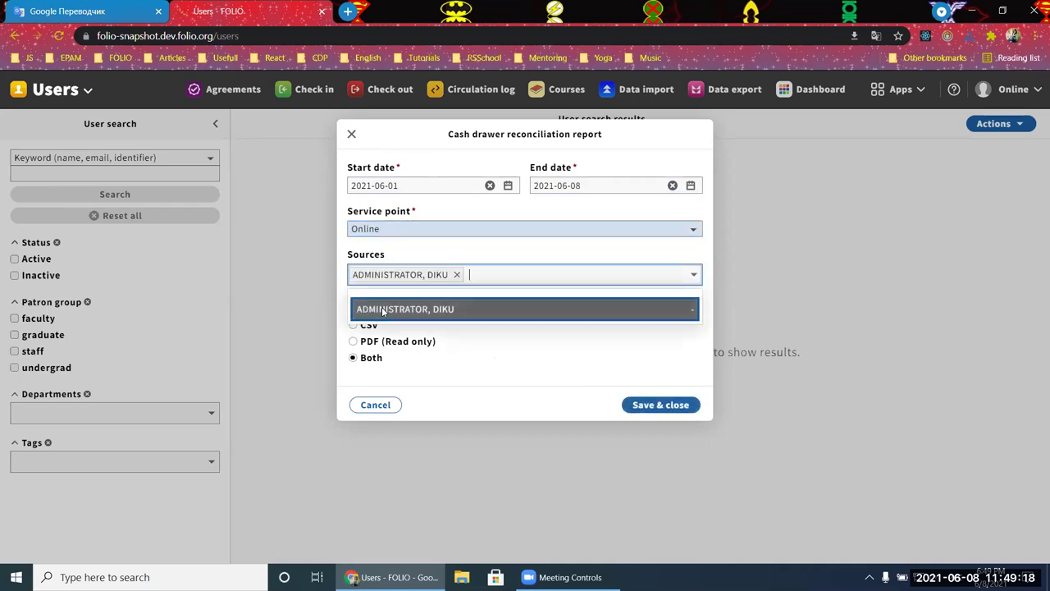
left_click(467, 394)
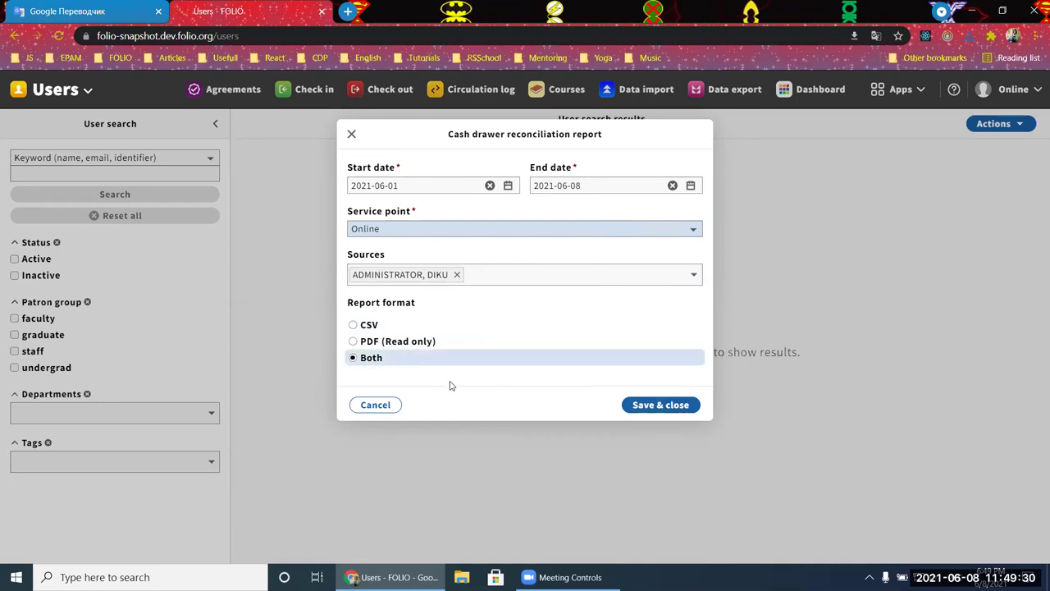
left_click(674, 405)
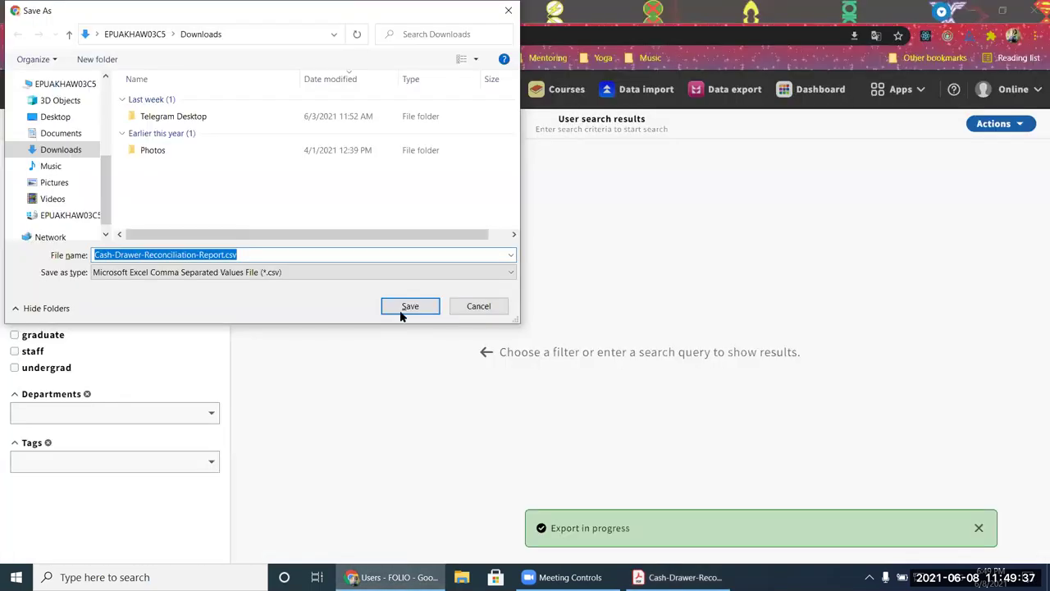
Save the report CSV, then review both PDF pages showing four payments totalling 154
left_click(402, 312)
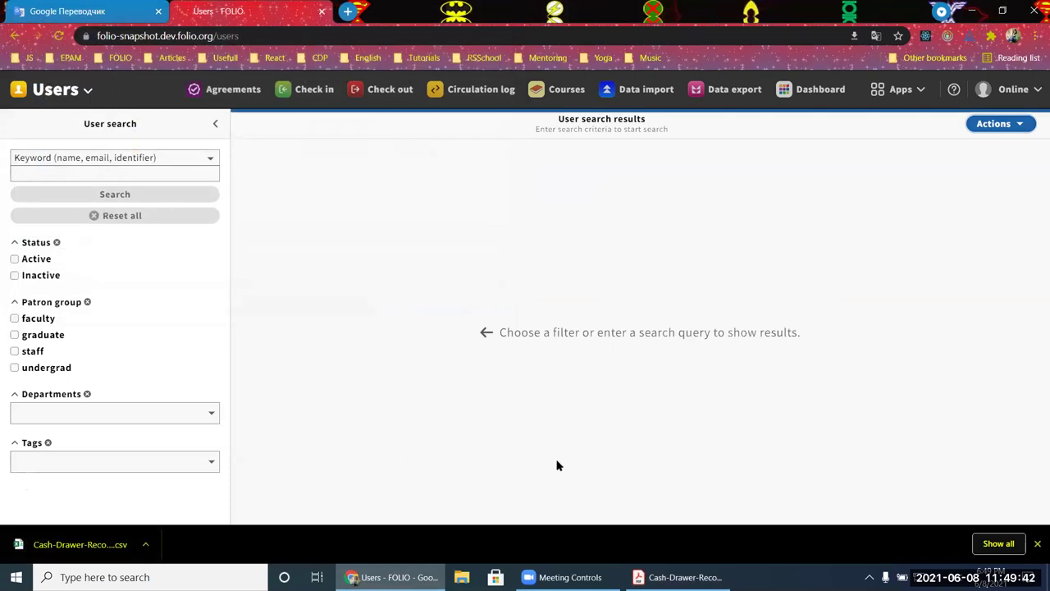
left_click(666, 572)
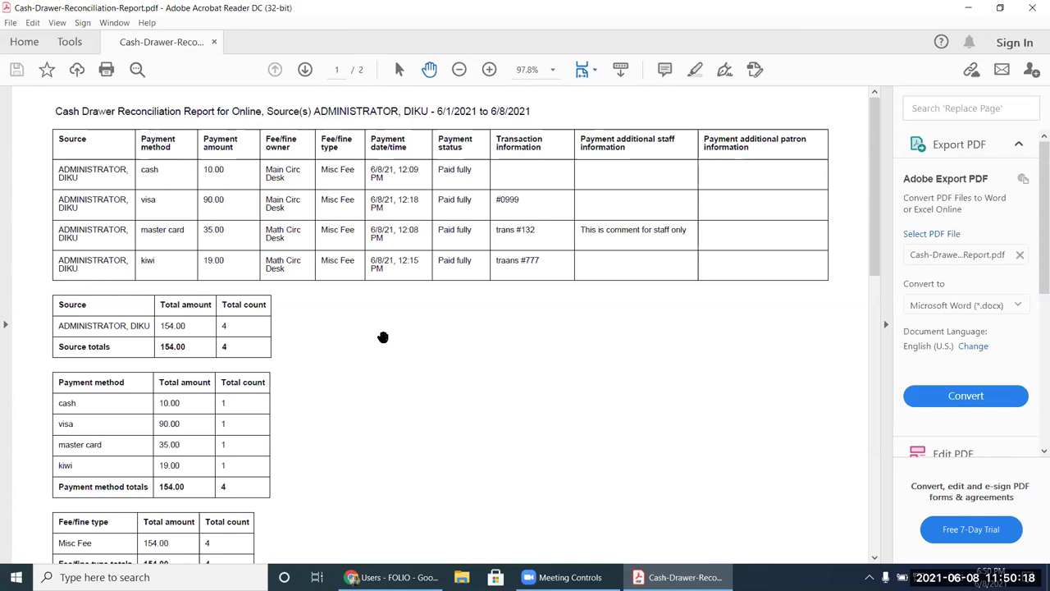
scroll(383, 359, "down", 1)
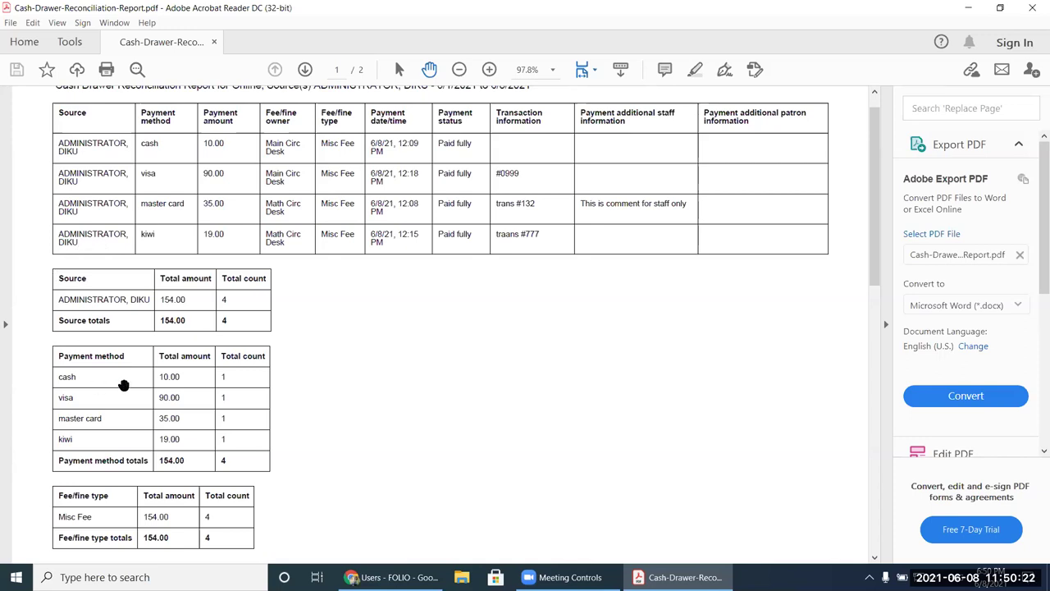
scroll(305, 422, "down", 1)
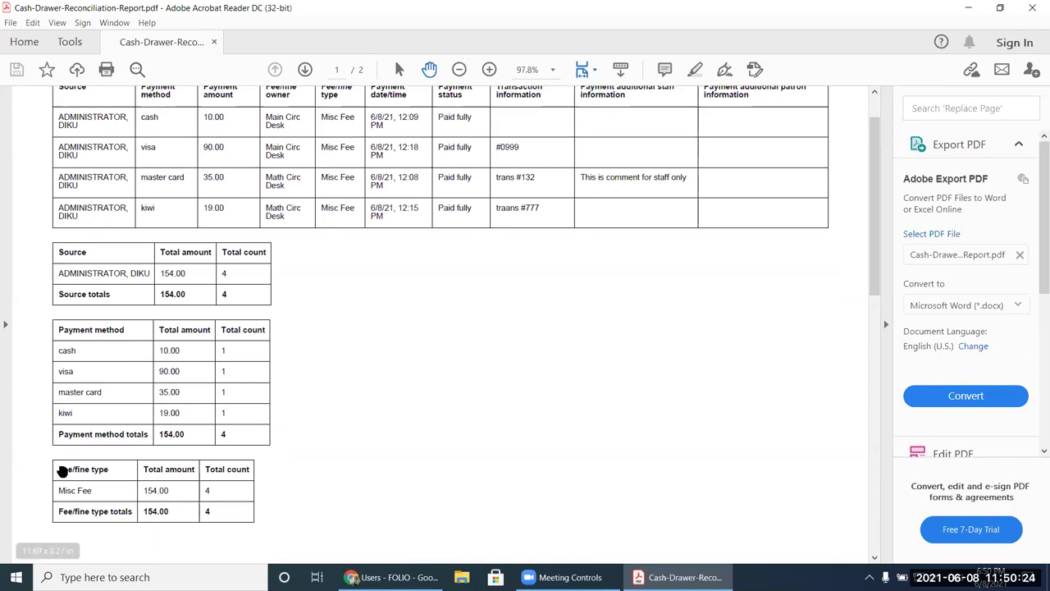
scroll(366, 475, "down", 11)
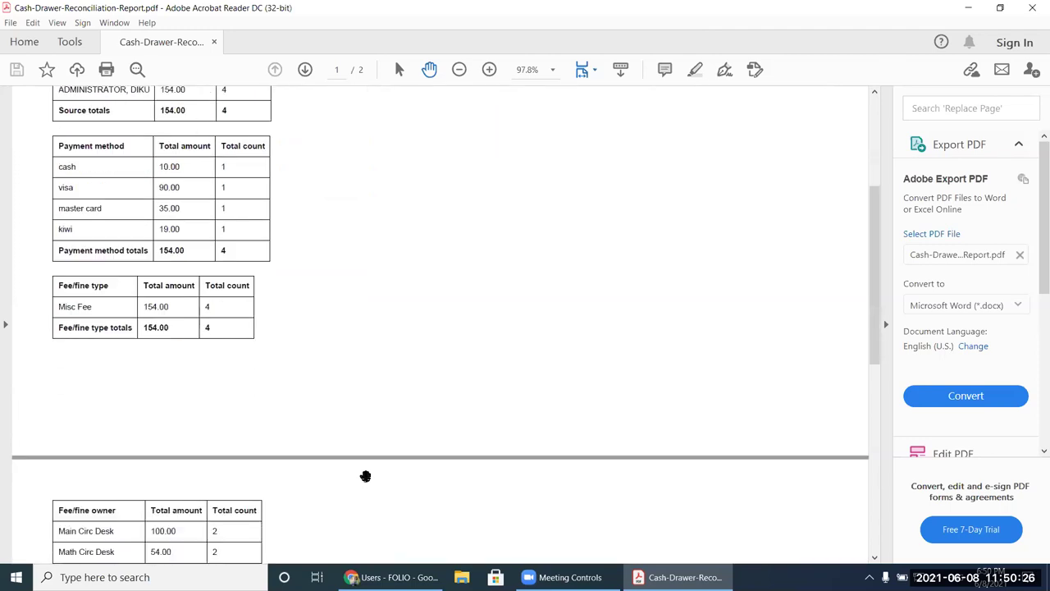
scroll(366, 476, "down", 3)
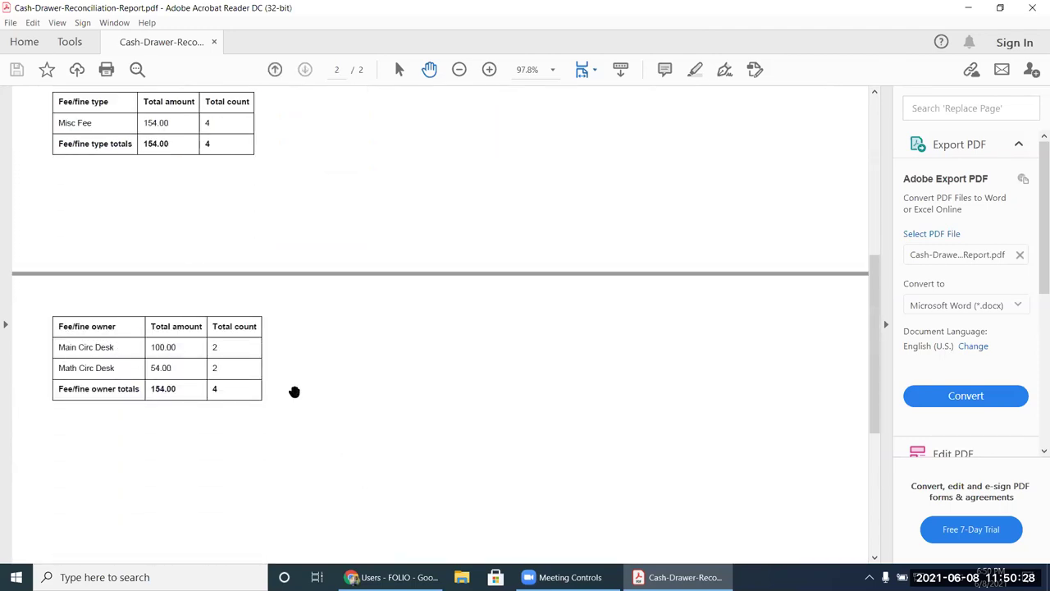
scroll(468, 458, "down", 2)
scroll(468, 457, "down", 5)
scroll(468, 458, "up", 9)
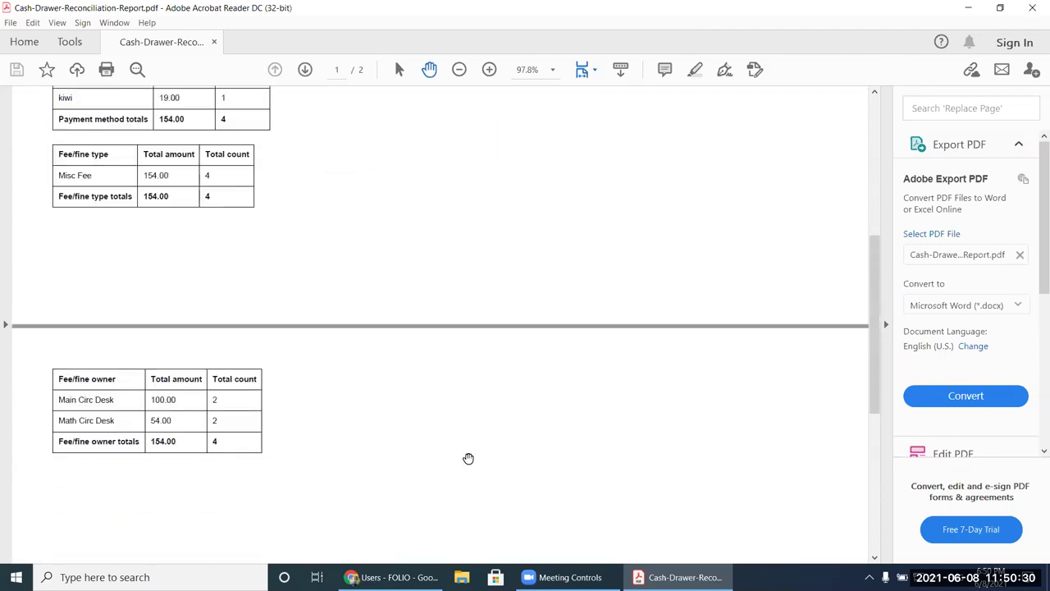
scroll(483, 416, "up", 6)
scroll(483, 302, "up", 8)
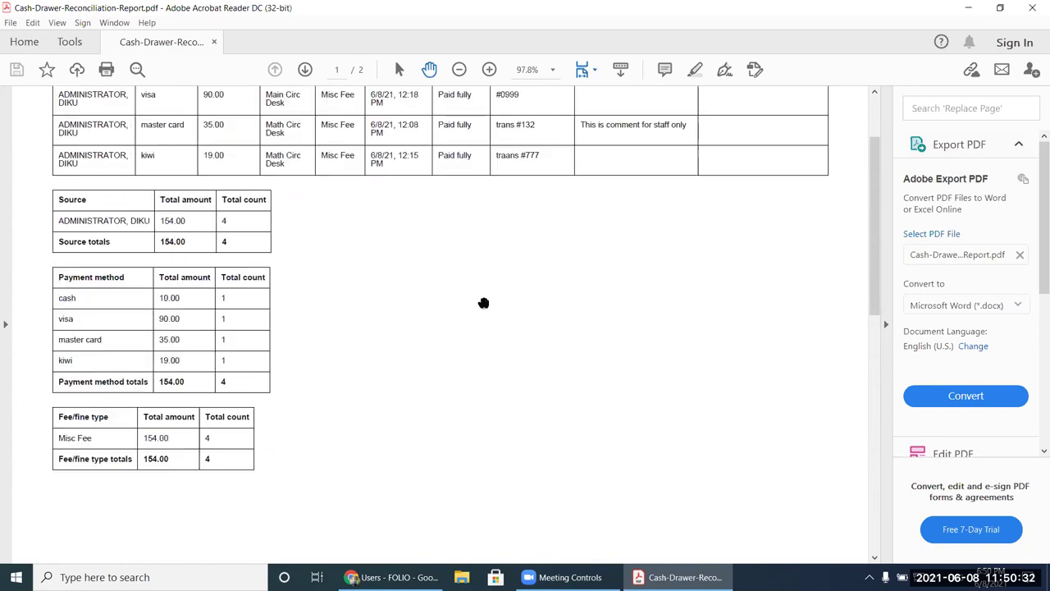
left_click(966, 9)
Open the downloaded CSV in Excel and set the default column width to 30
left_click(46, 550)
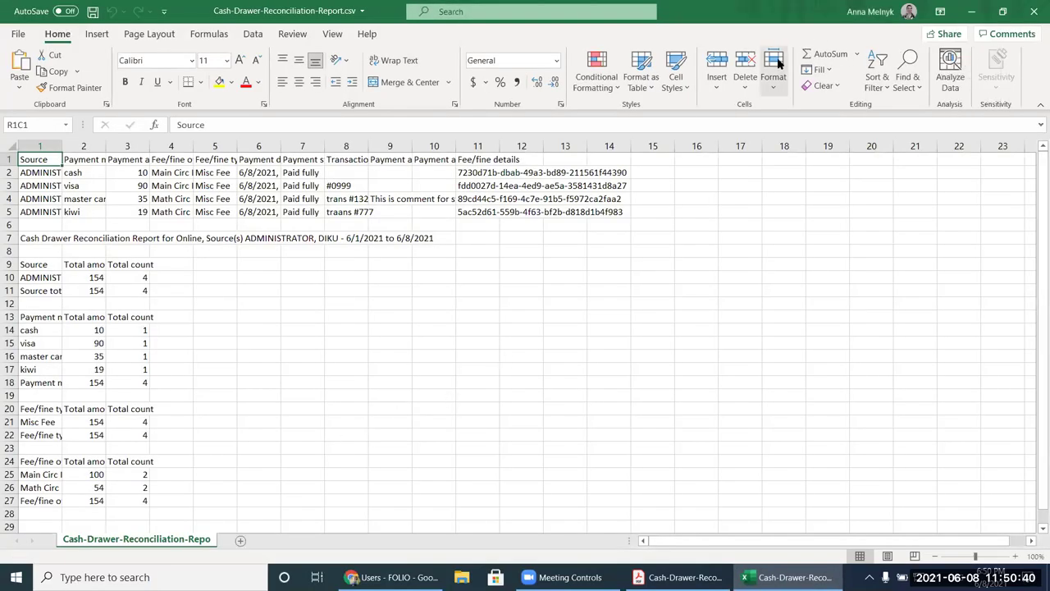
left_click(773, 67)
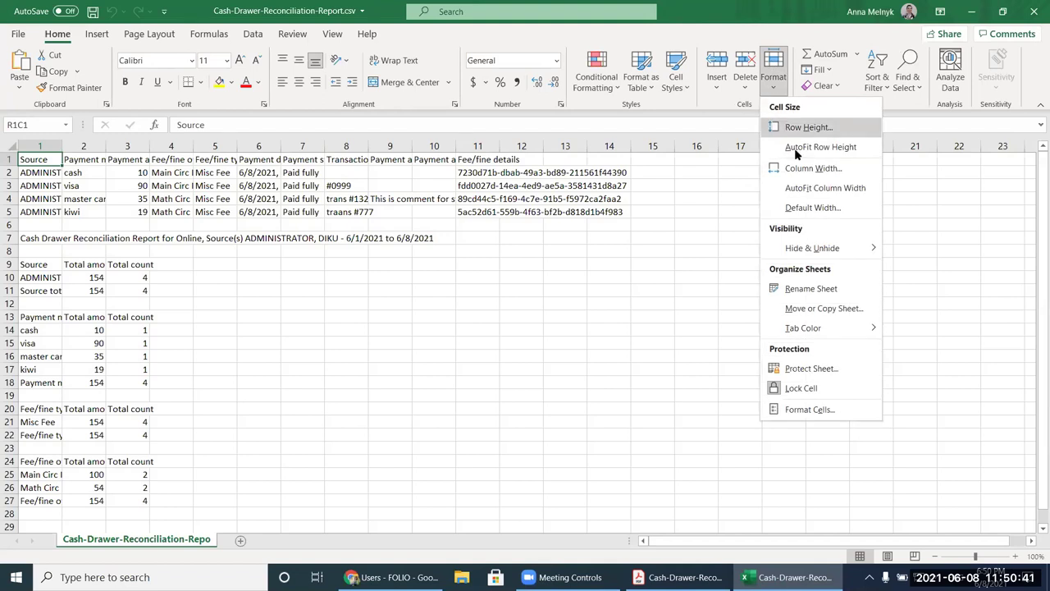
left_click(804, 207)
type("30")
key("Return")
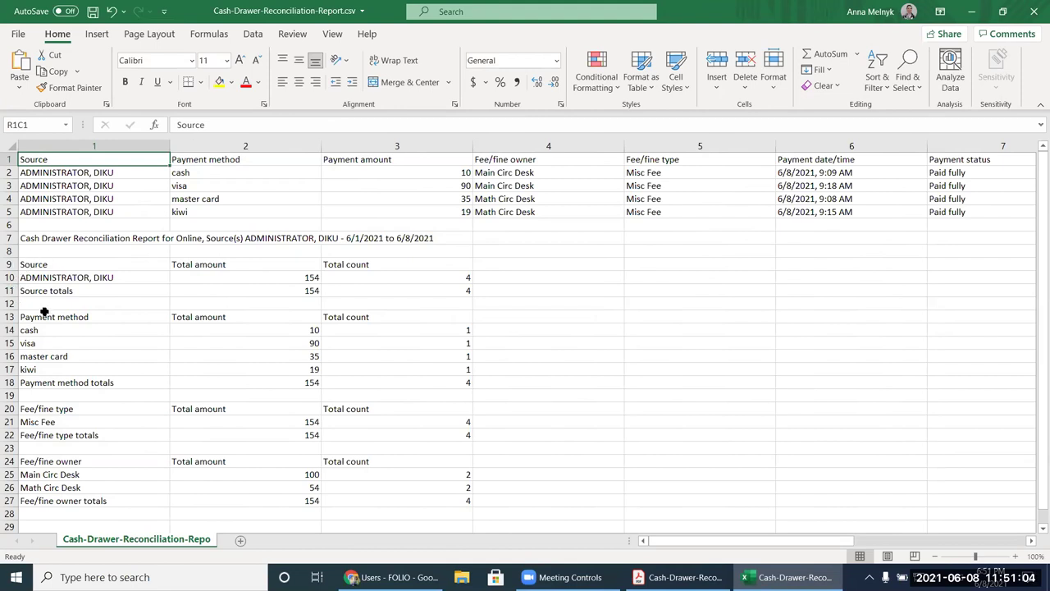
Follow row 4's master card Fee/fine details link to the 35.00 Misc Fee
scroll(99, 375, "down", 2)
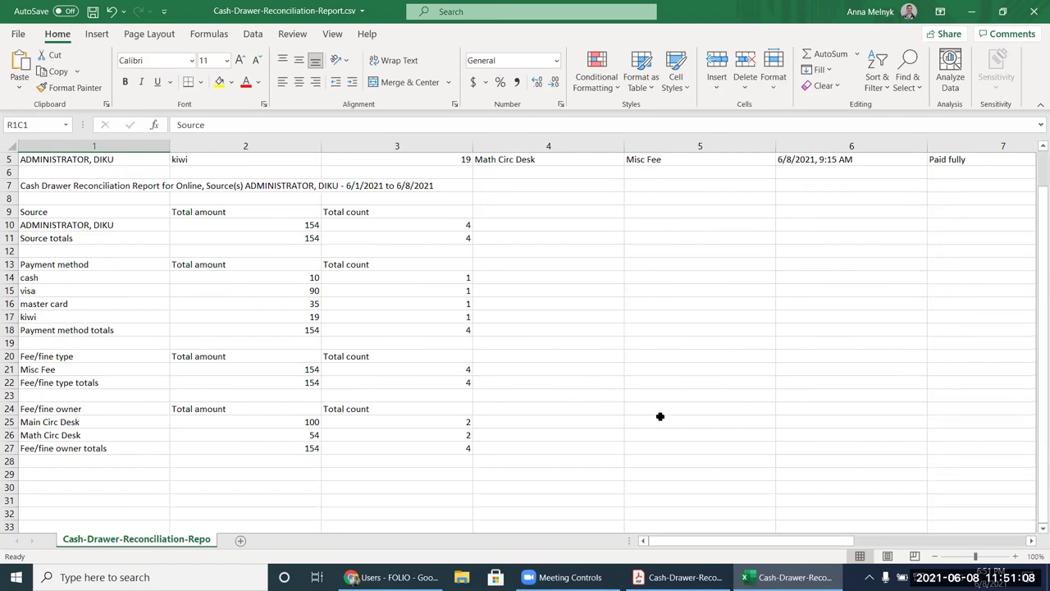
scroll(676, 418, "up", 2)
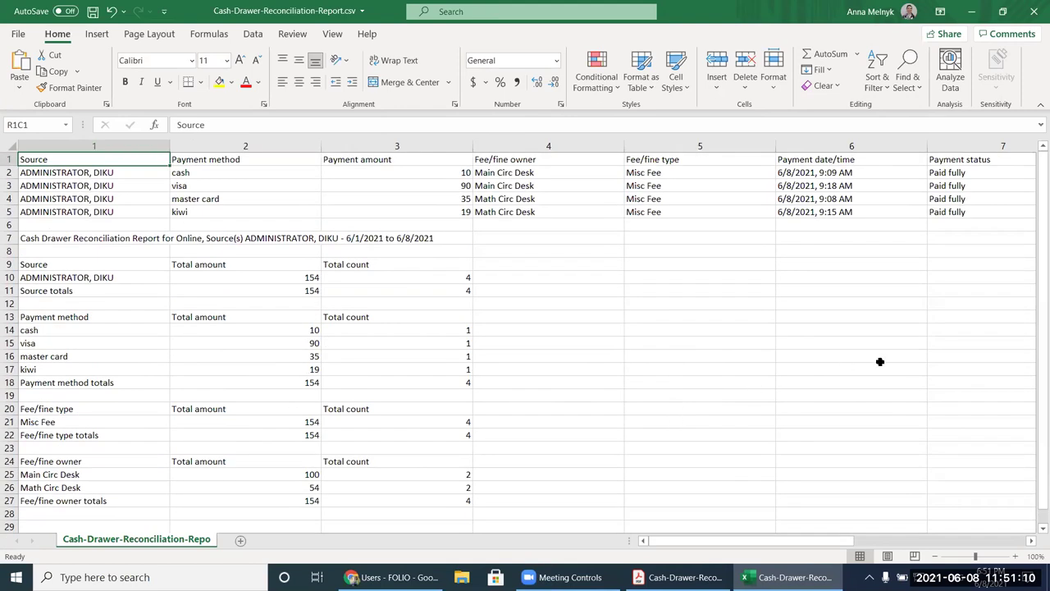
scroll(879, 361, "right", 3)
scroll(879, 361, "left", 1)
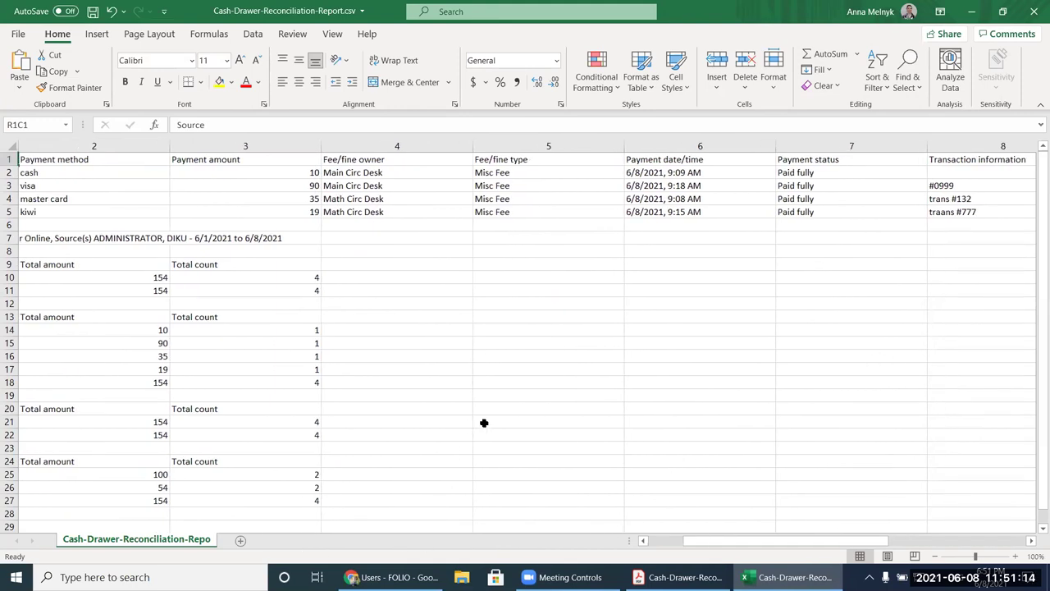
scroll(483, 423, "right", 4)
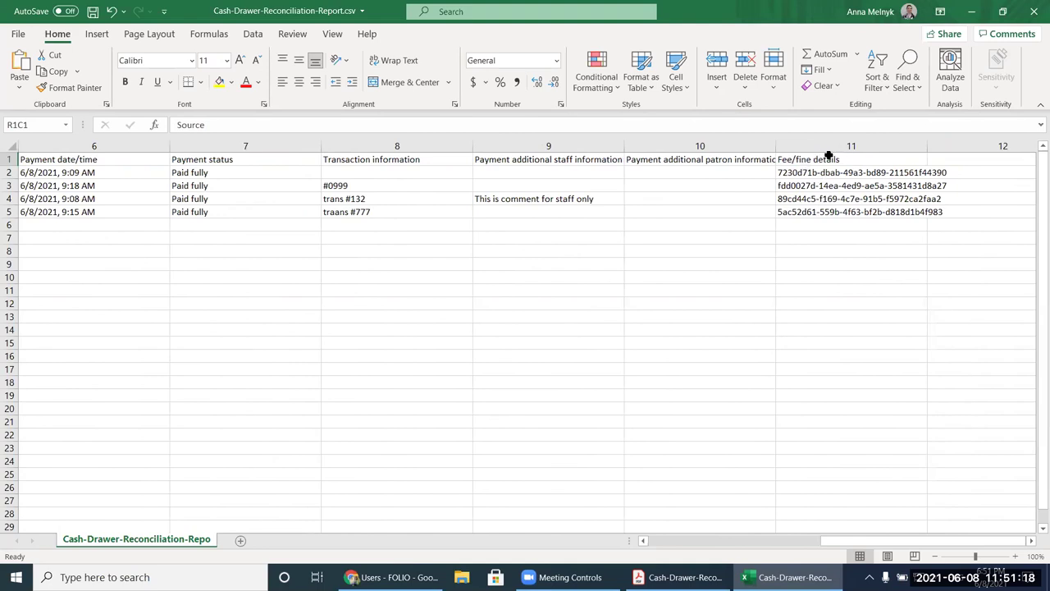
left_click(848, 199)
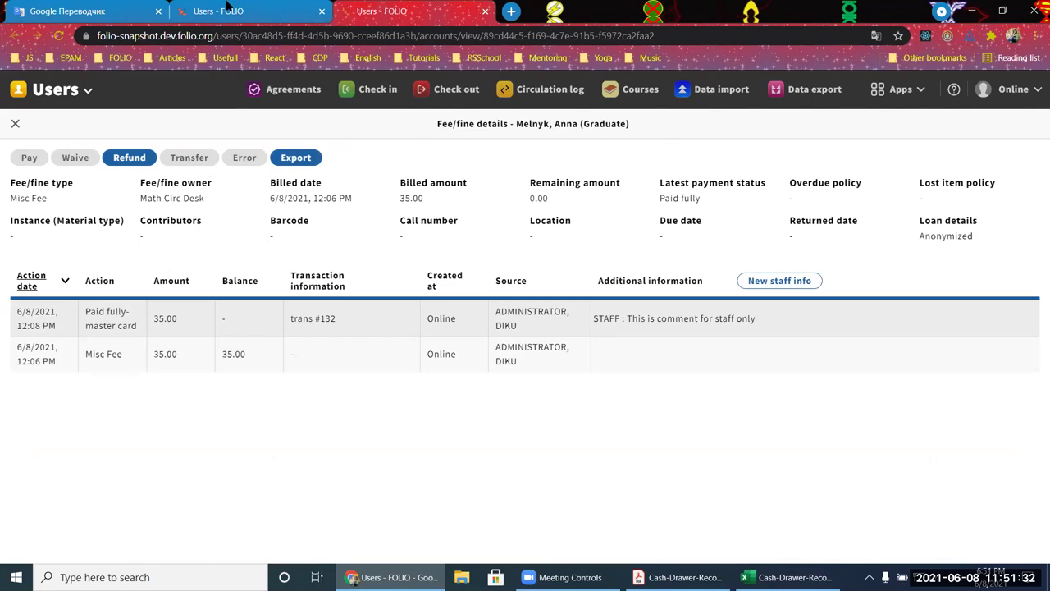
Start another cash drawer reconciliation report covering June 1 to June 2, 2021
left_click(227, 9)
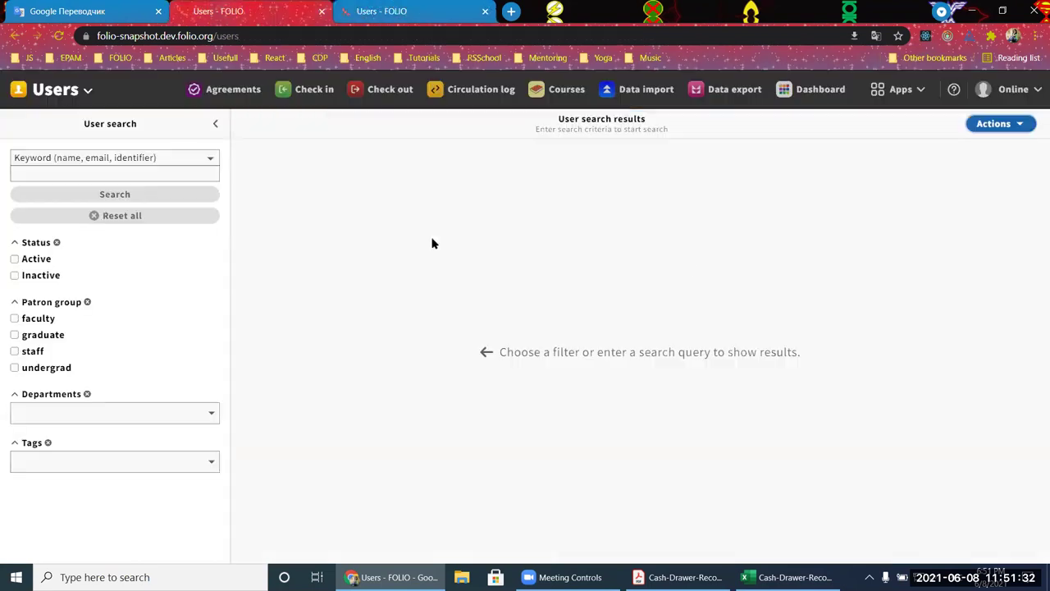
left_click(987, 128)
left_click(851, 213)
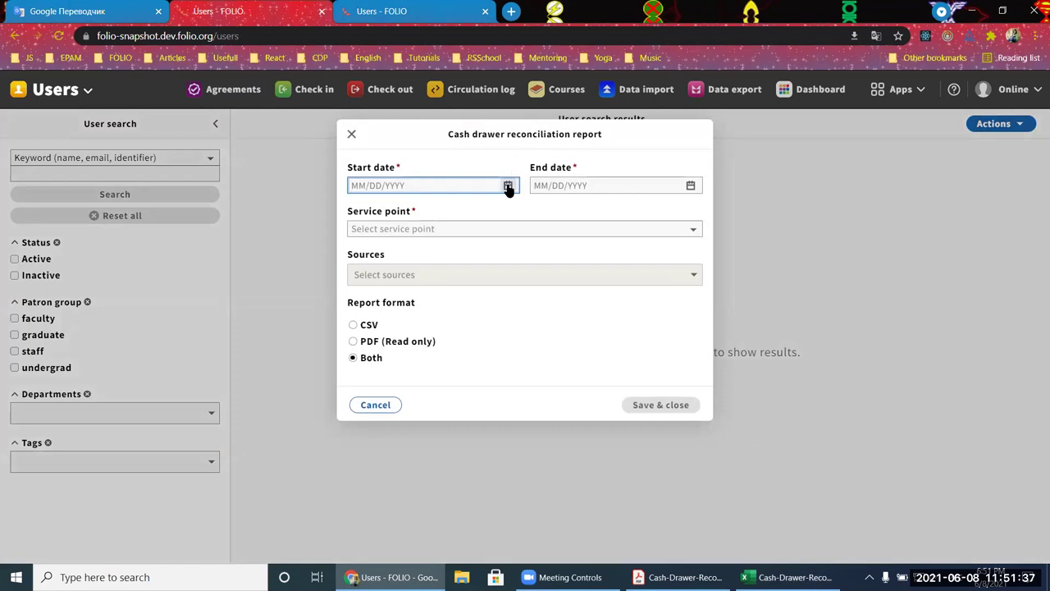
left_click(508, 186)
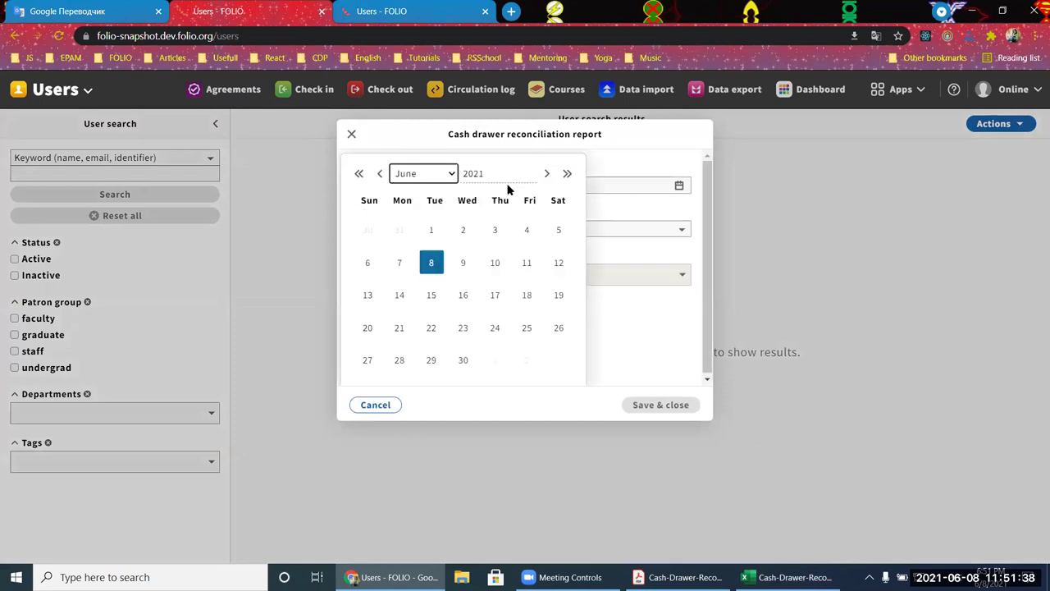
left_click(433, 230)
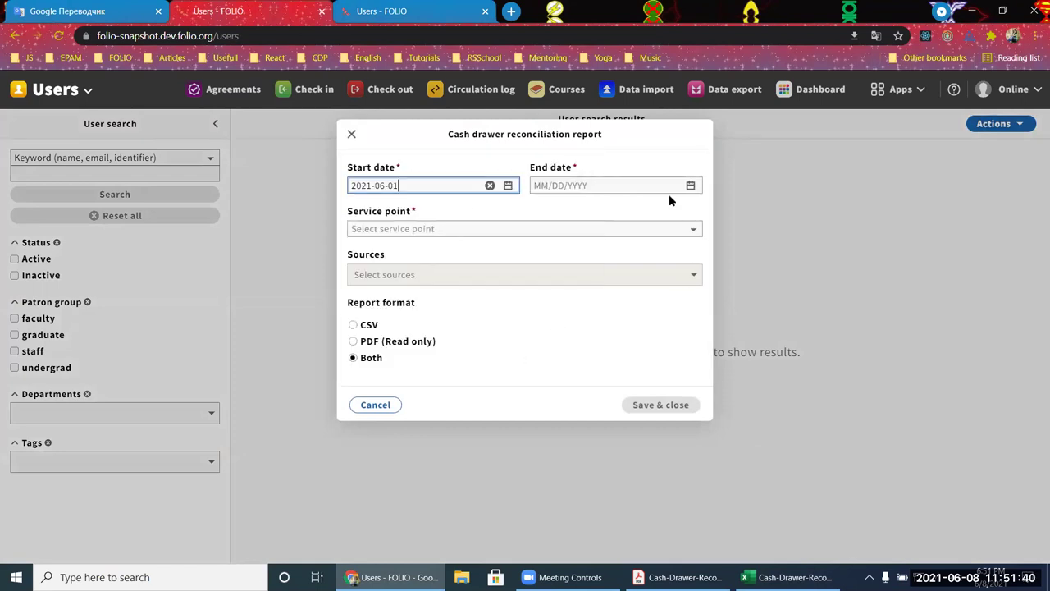
left_click(689, 186)
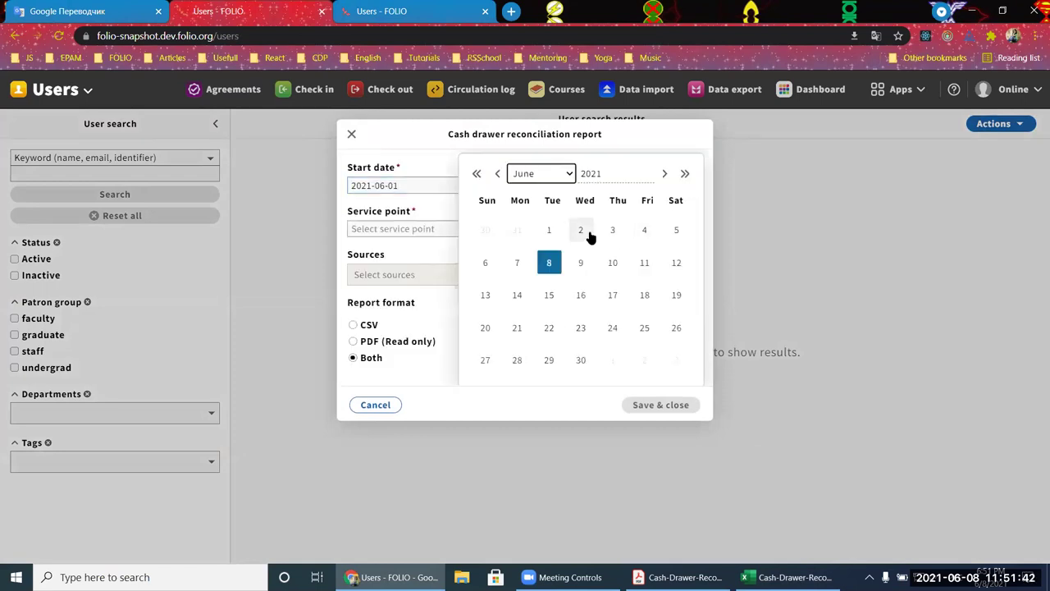
left_click(587, 234)
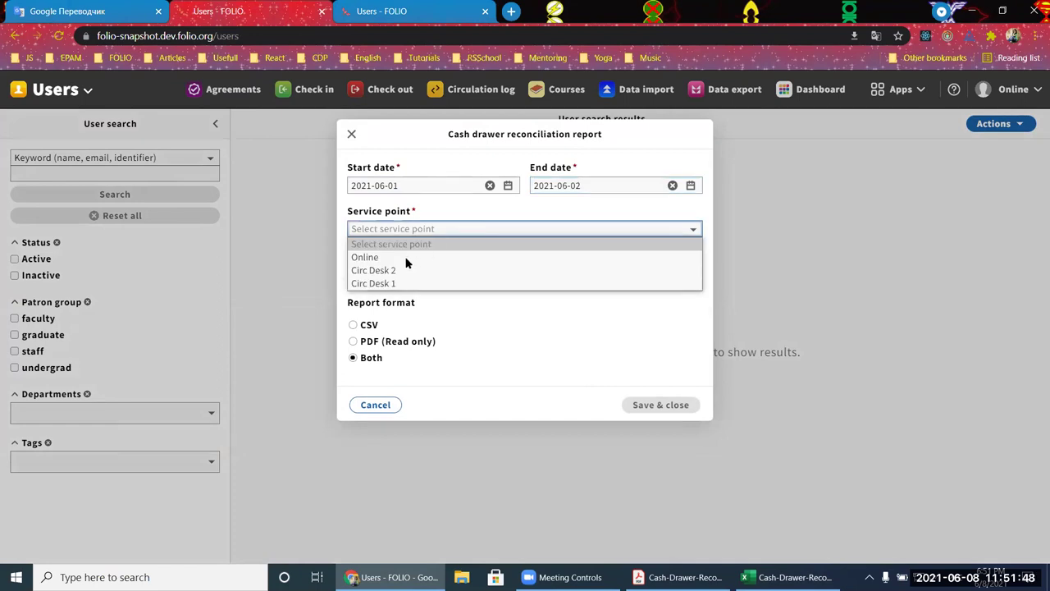
Choose the Online service point and administrator source, then save and close
left_click(406, 257)
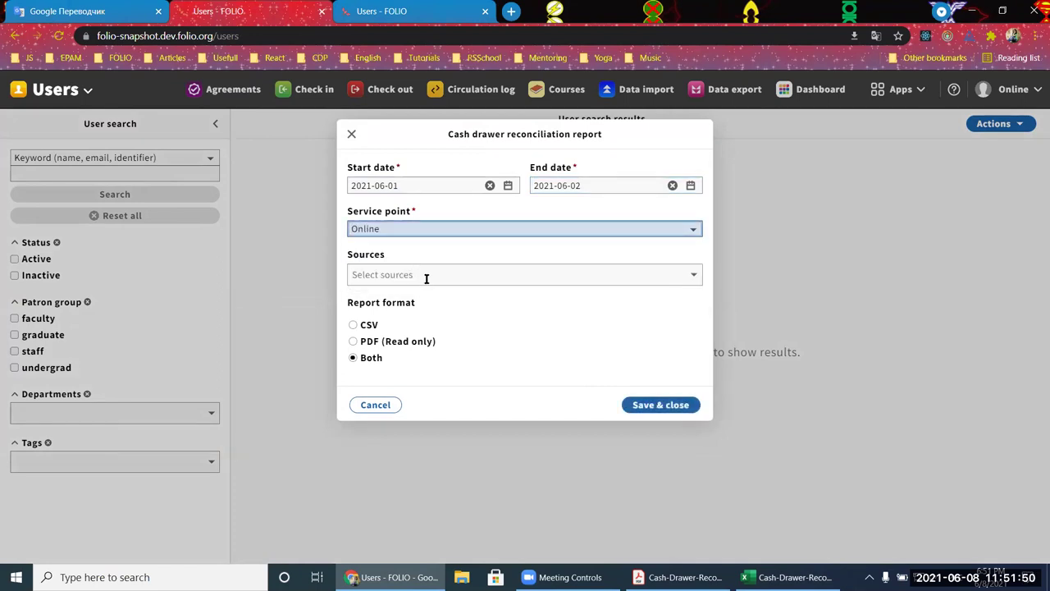
left_click(426, 279)
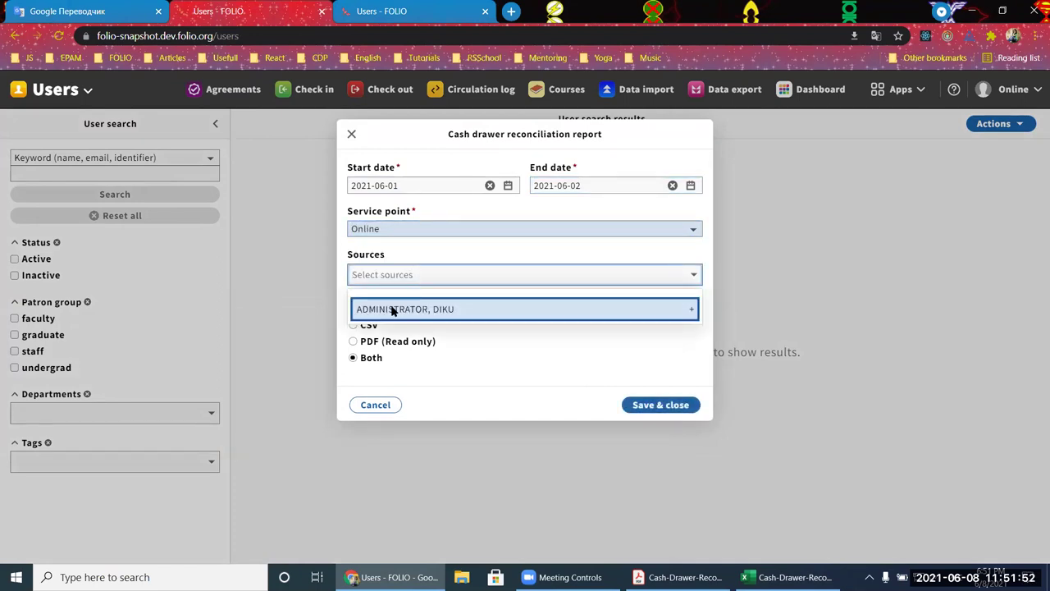
left_click(393, 309)
left_click(641, 406)
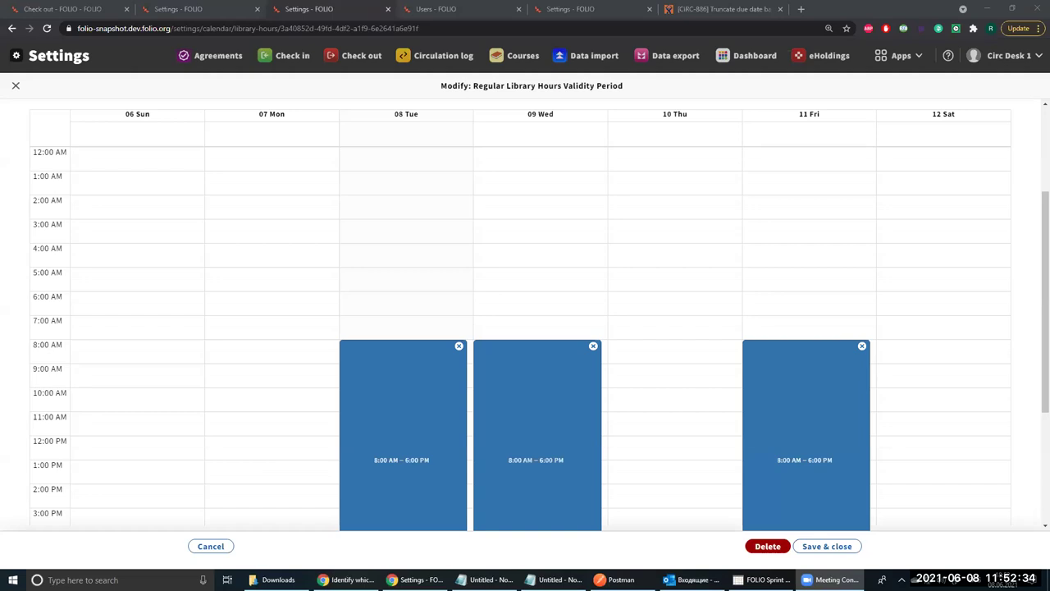
key("alt+Tab")
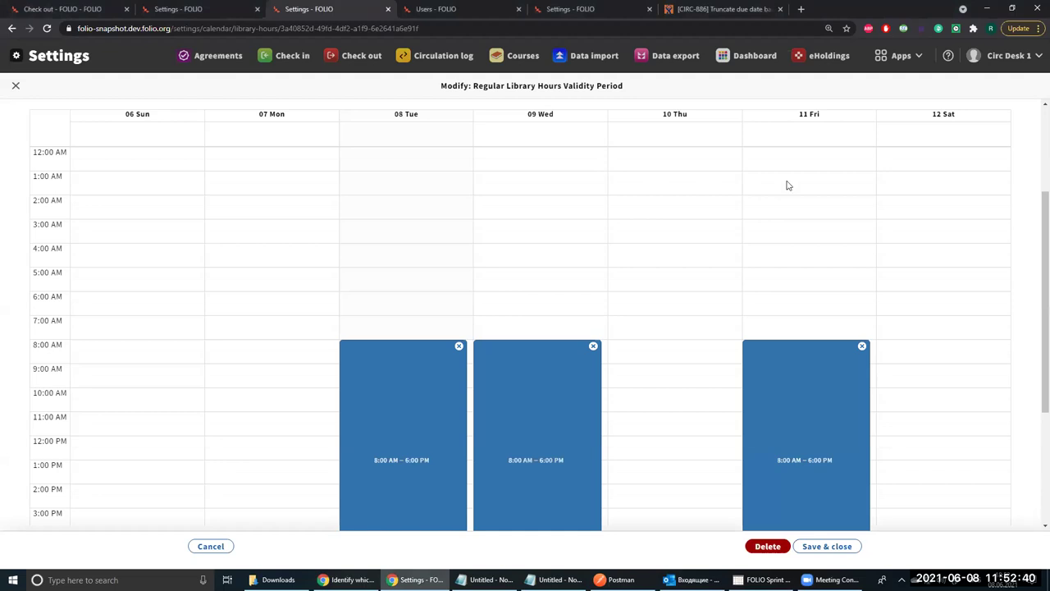
scroll(787, 184, "down", 1)
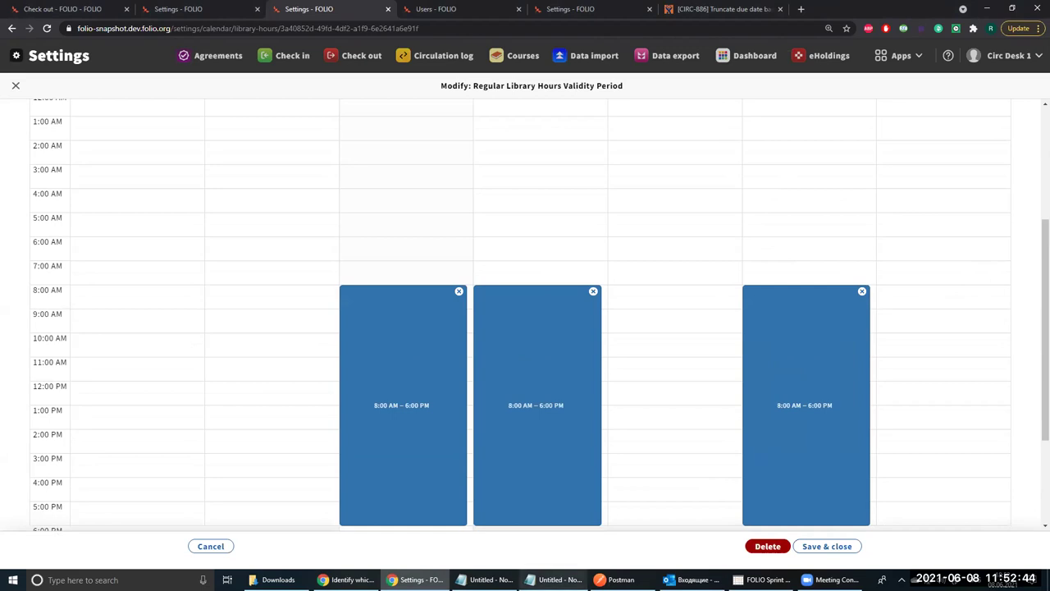
mouse_move(561, 579)
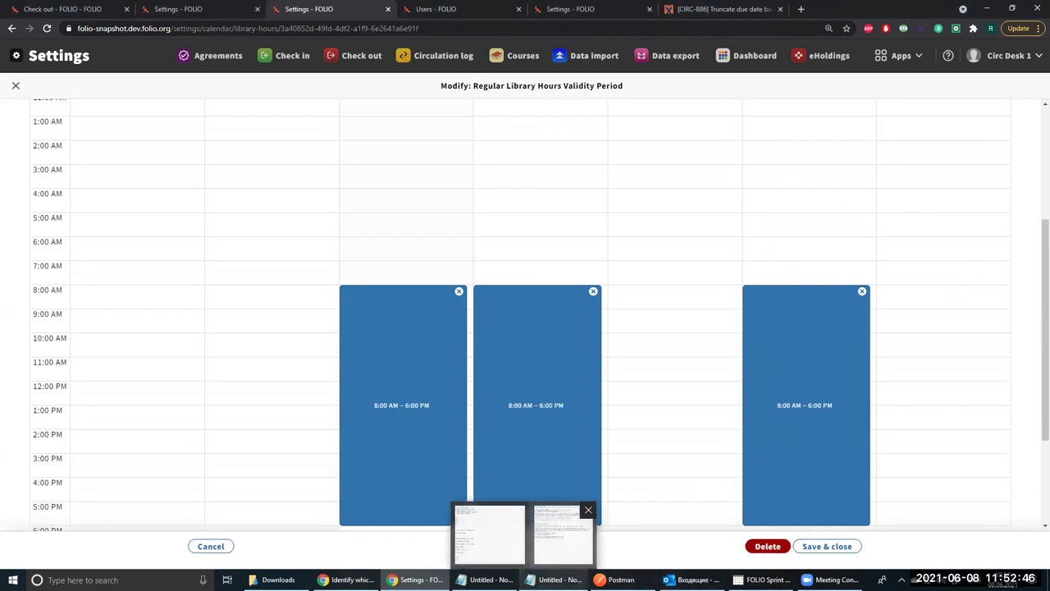
left_click(558, 534)
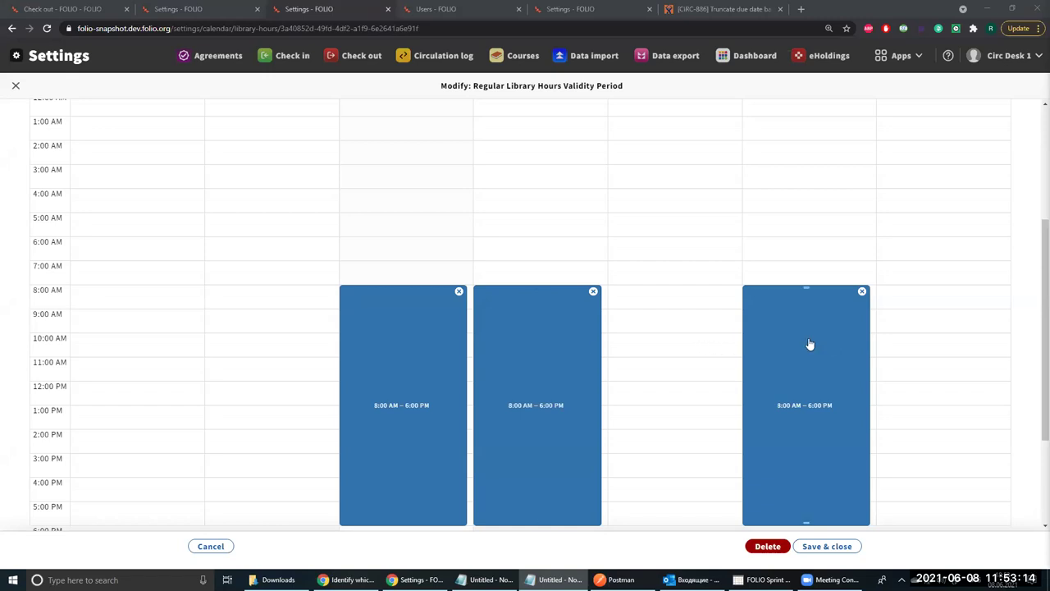
left_click(457, 12)
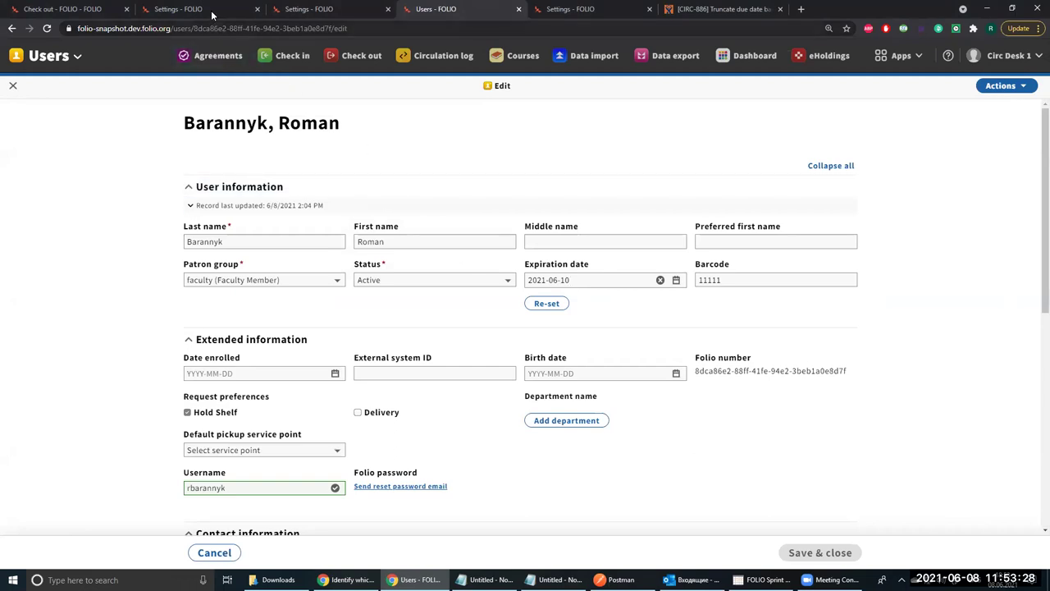
key("ctrl+2")
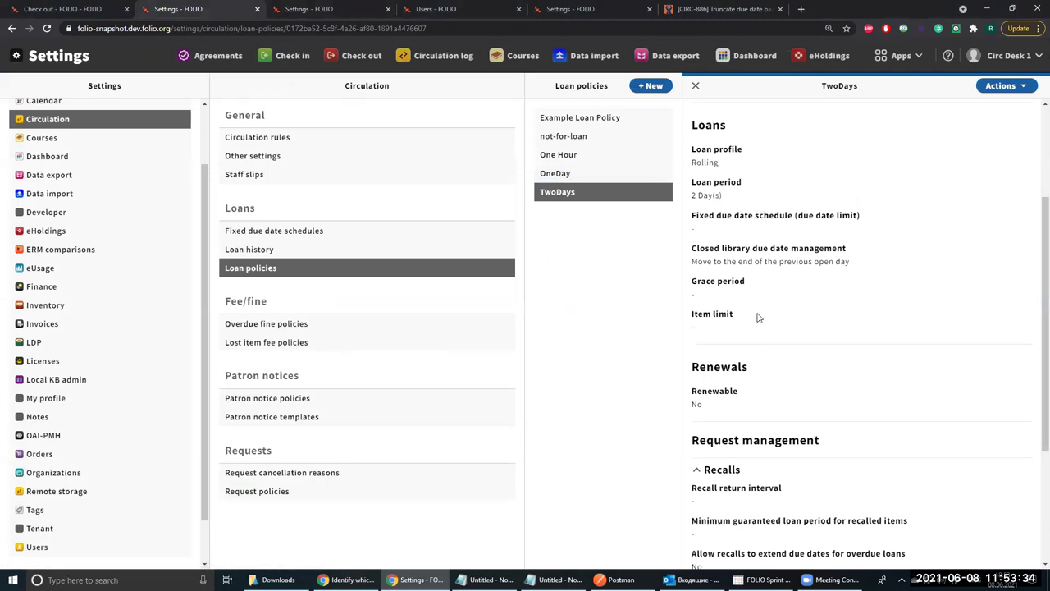
scroll(738, 317, "down", 2)
scroll(732, 208, "up", 2)
left_click_drag(722, 199, 691, 199)
scroll(843, 345, "down", 2)
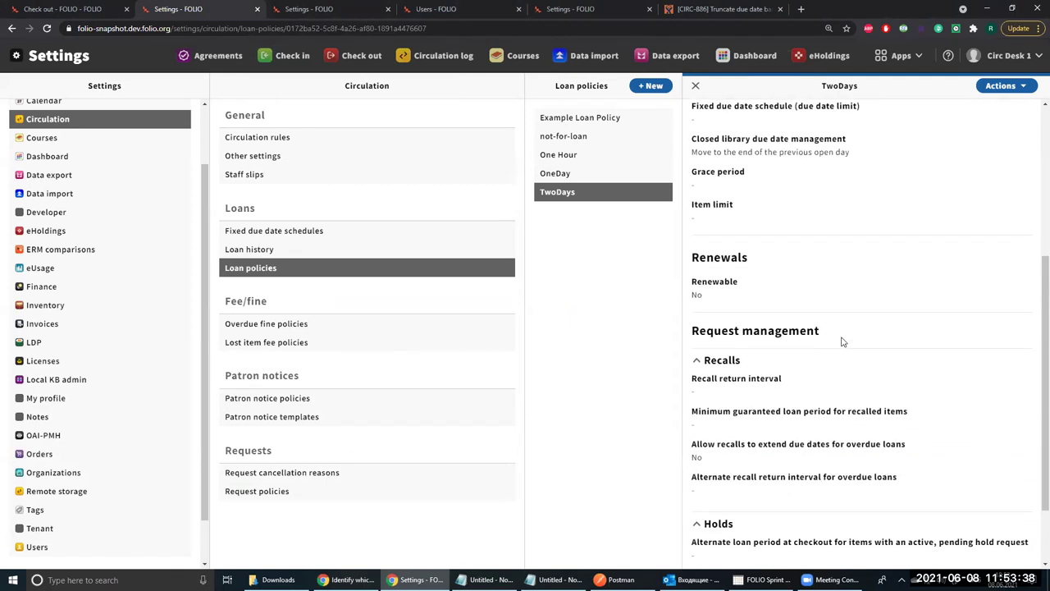
scroll(842, 342, "up", 1)
left_click_drag(692, 206, 716, 209)
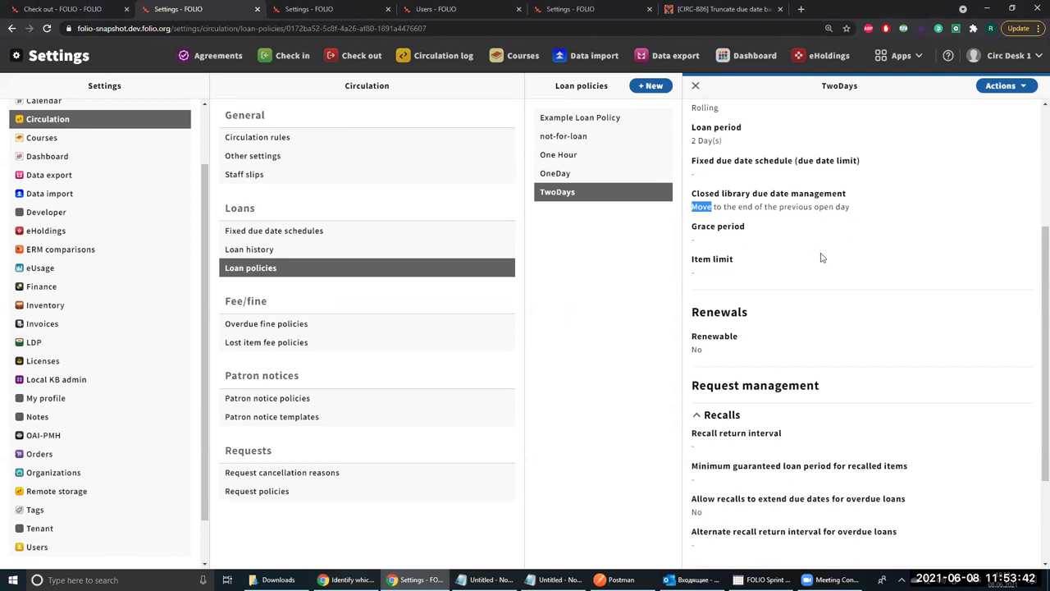
left_click(861, 227, "shift")
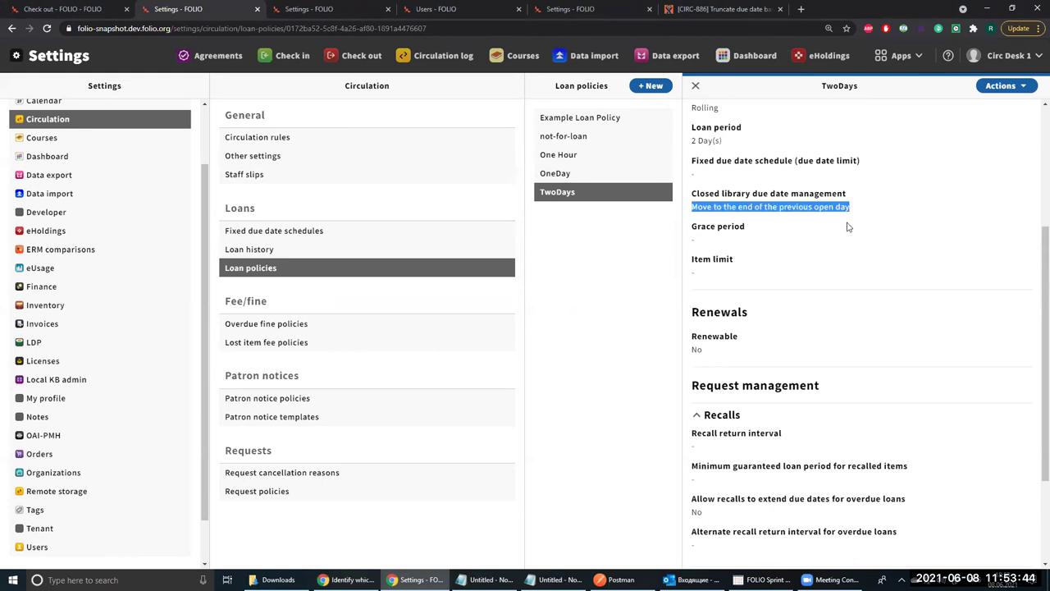
left_click(353, 10)
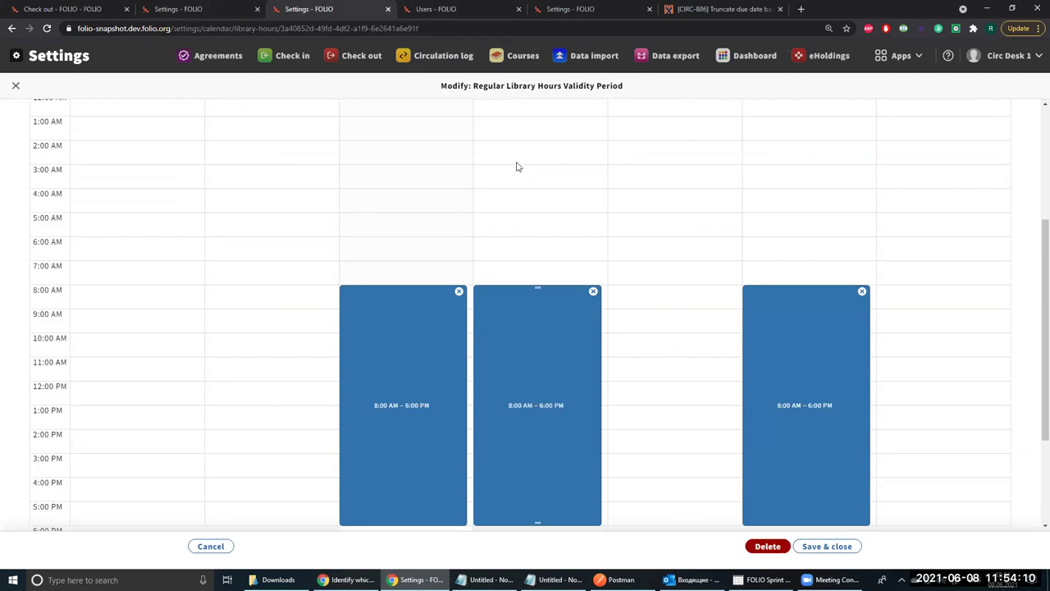
left_click(54, 8)
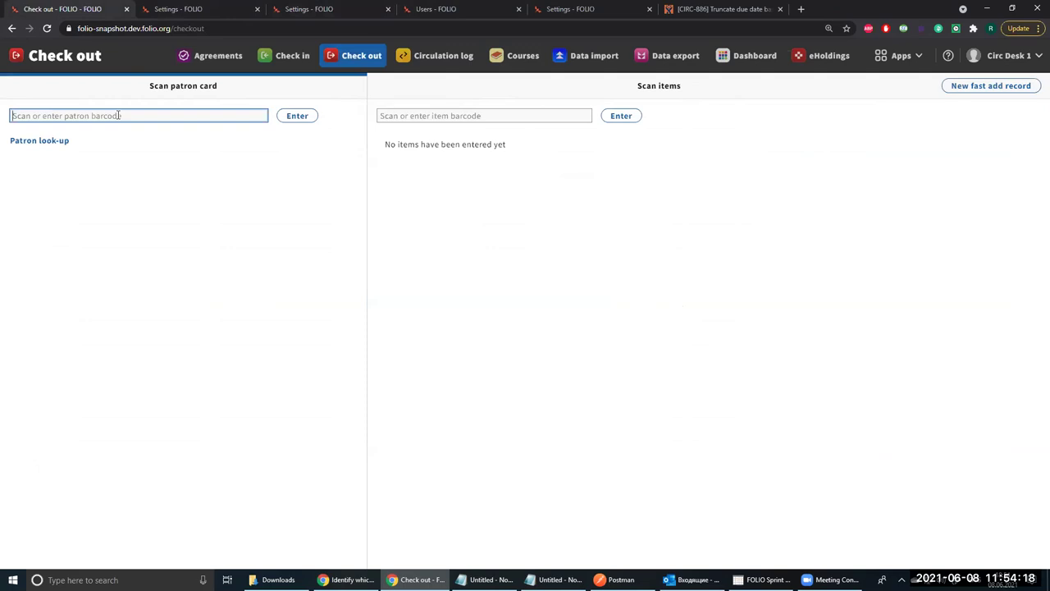
Check out item 10101 to the faculty patron and verify its 6/10/2021 due date
type("11111")
key("Return")
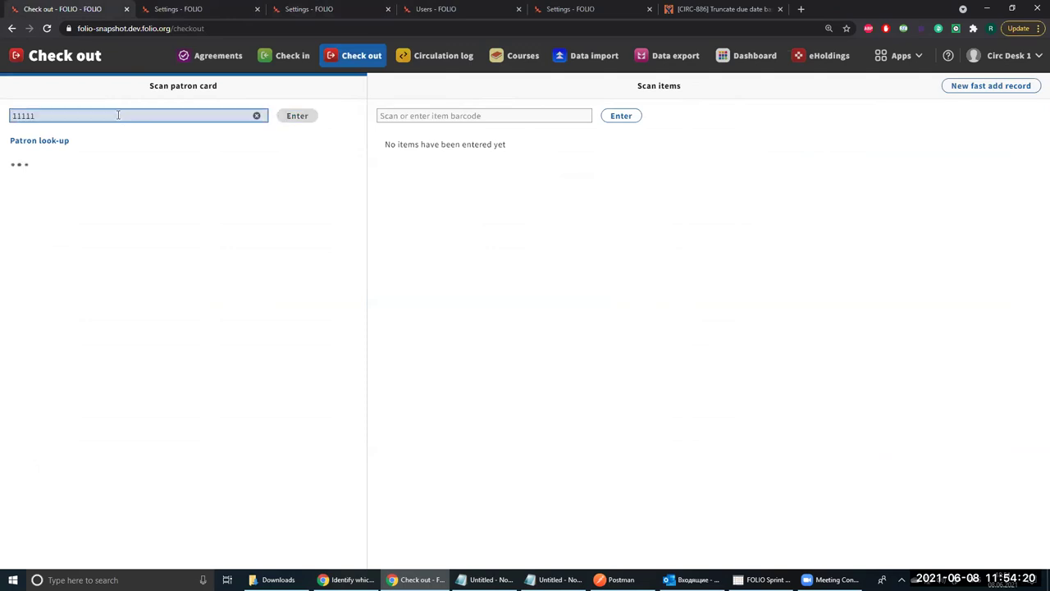
type("10101")
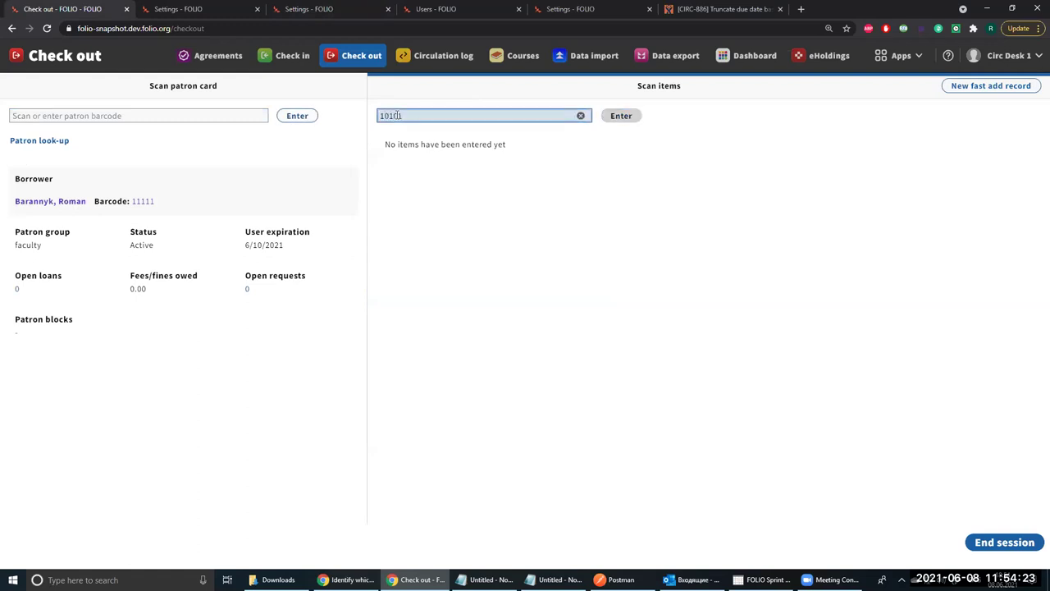
key("Return")
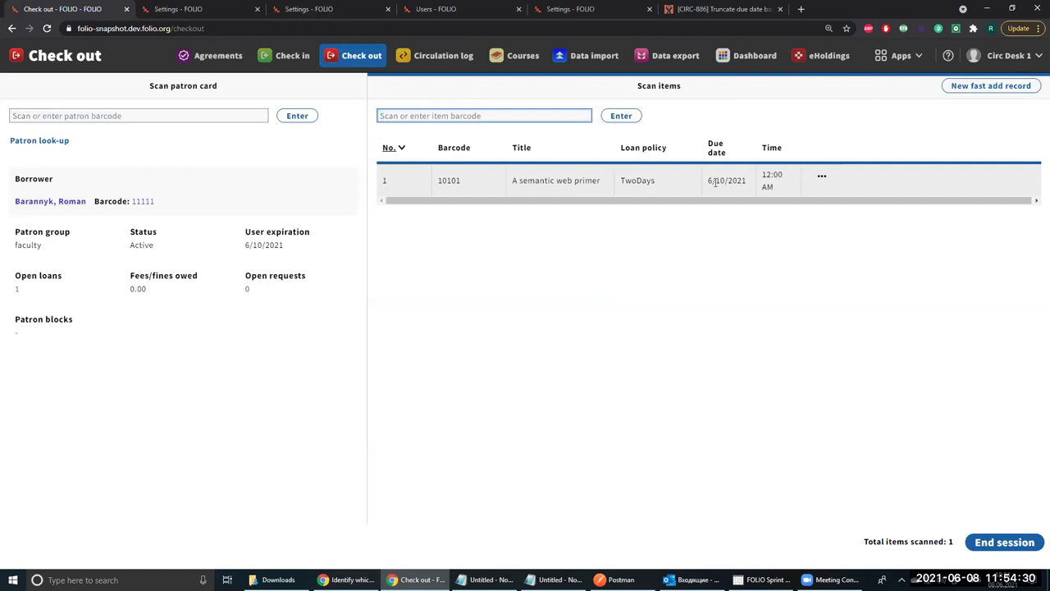
left_click_drag(707, 180, 727, 182)
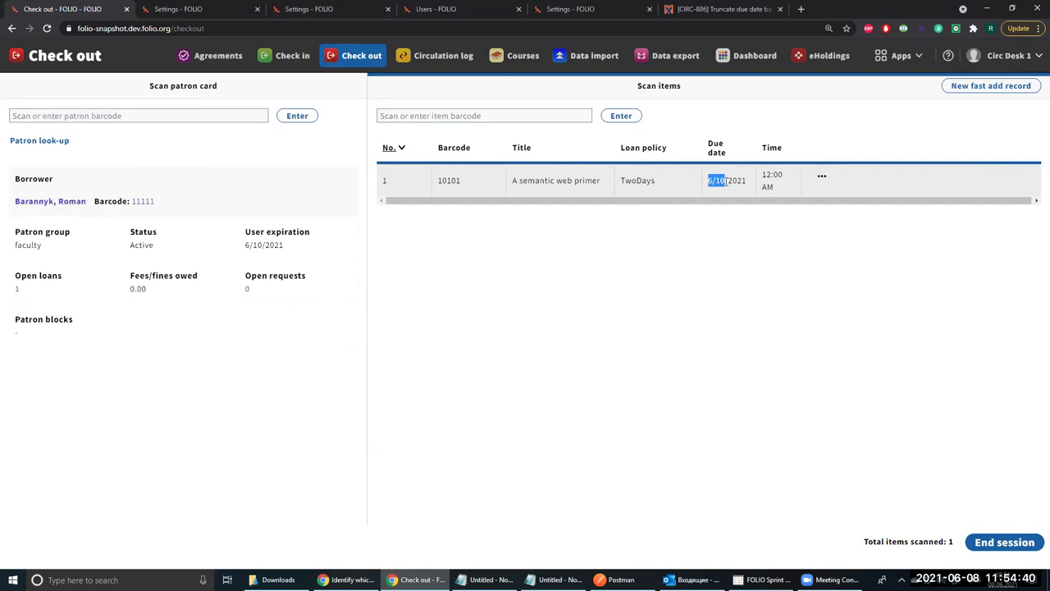
left_click(551, 8)
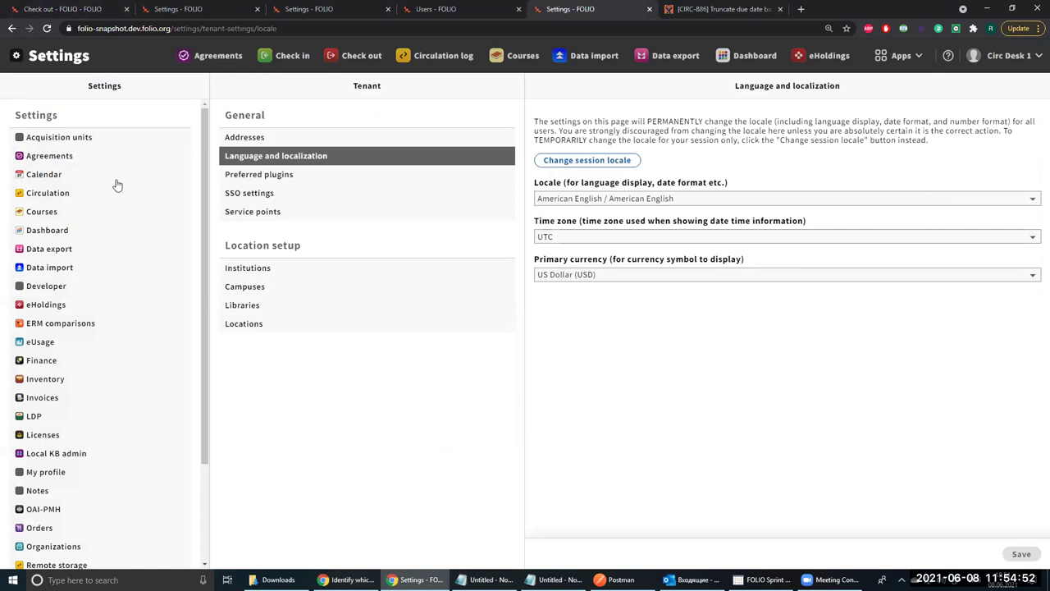
Open the circulation rules editor and inspect the book rule on line 3
left_click(72, 197)
left_click(263, 143)
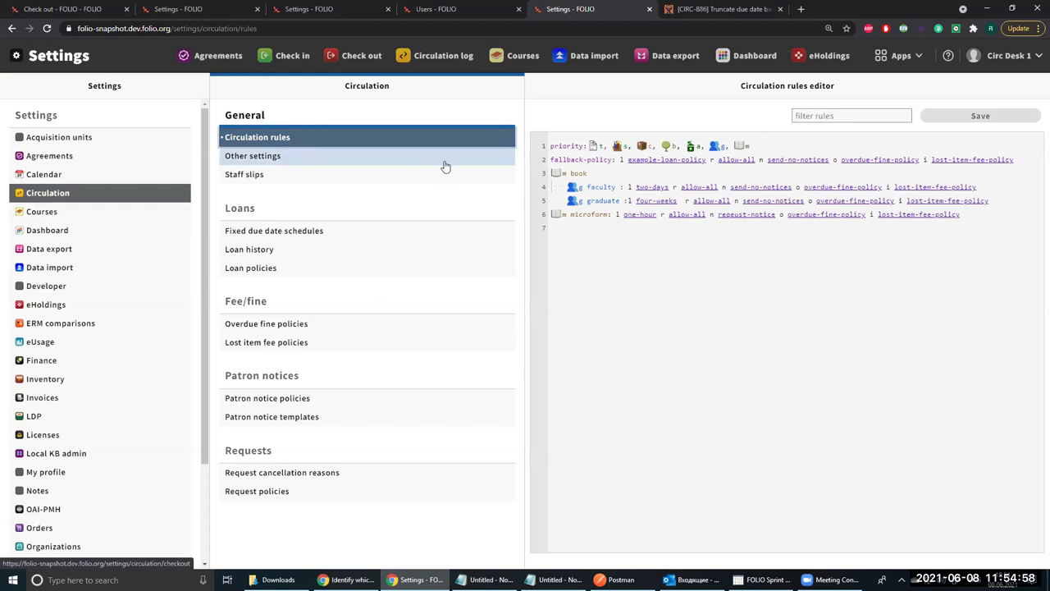
left_click(609, 174)
left_click(670, 318)
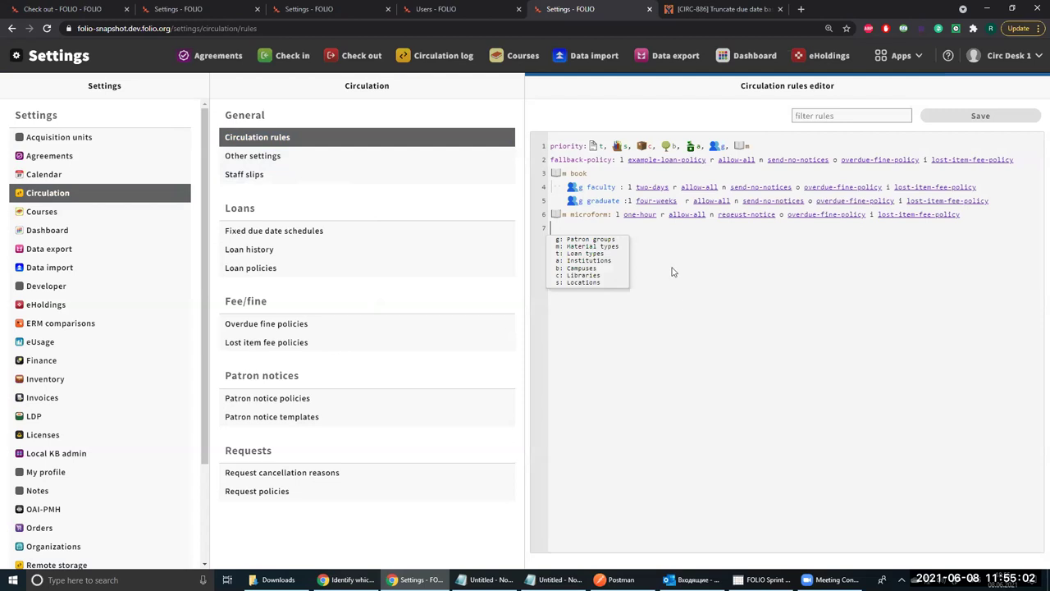
left_click(599, 175)
Review the patron record across tabs, keeping the patron group as faculty
left_click(428, 11)
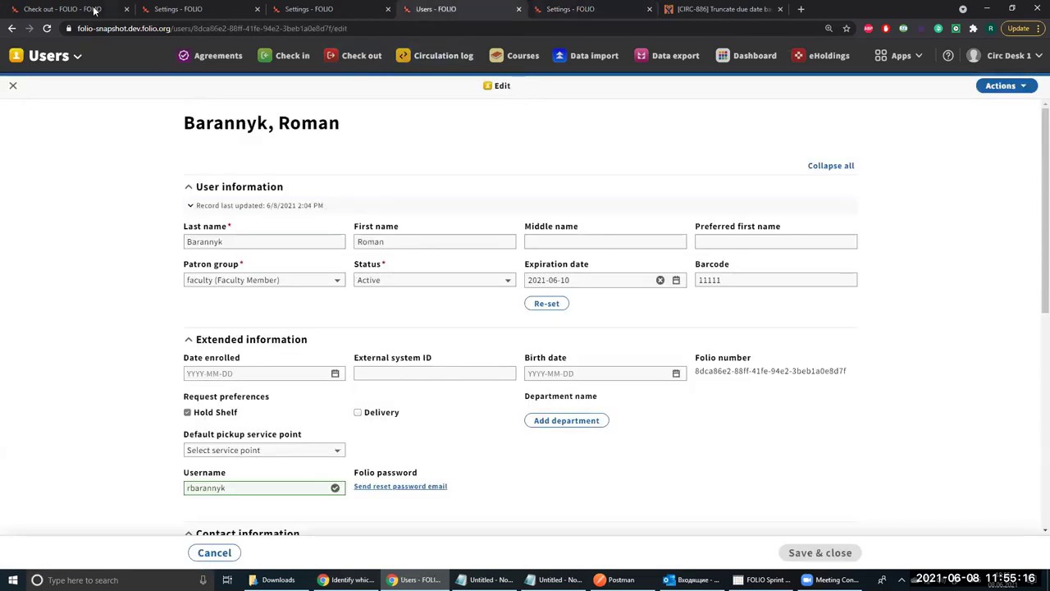
left_click(63, 9)
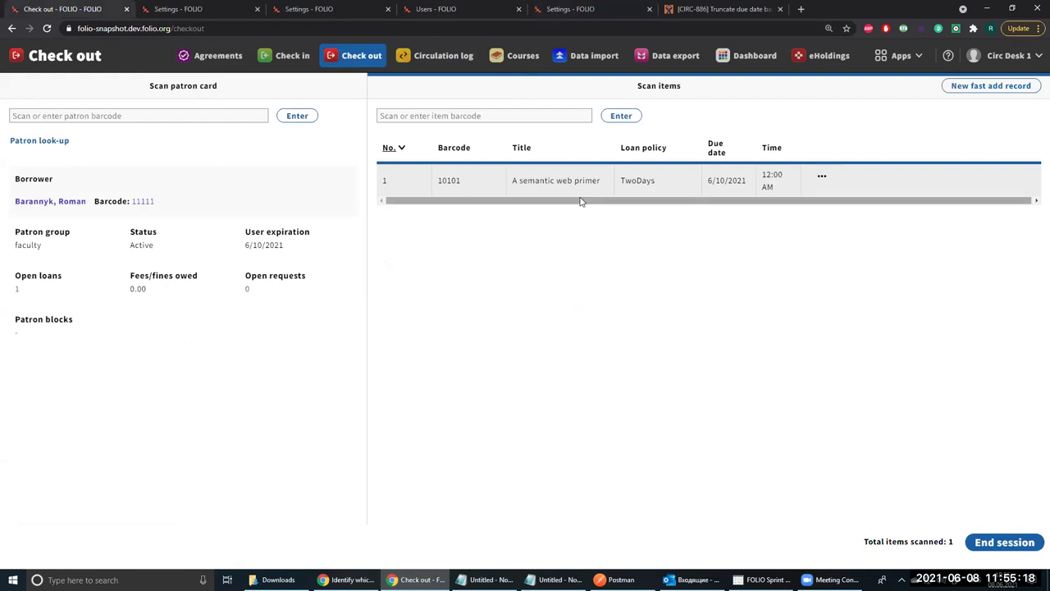
left_click(344, 10)
left_click(434, 9)
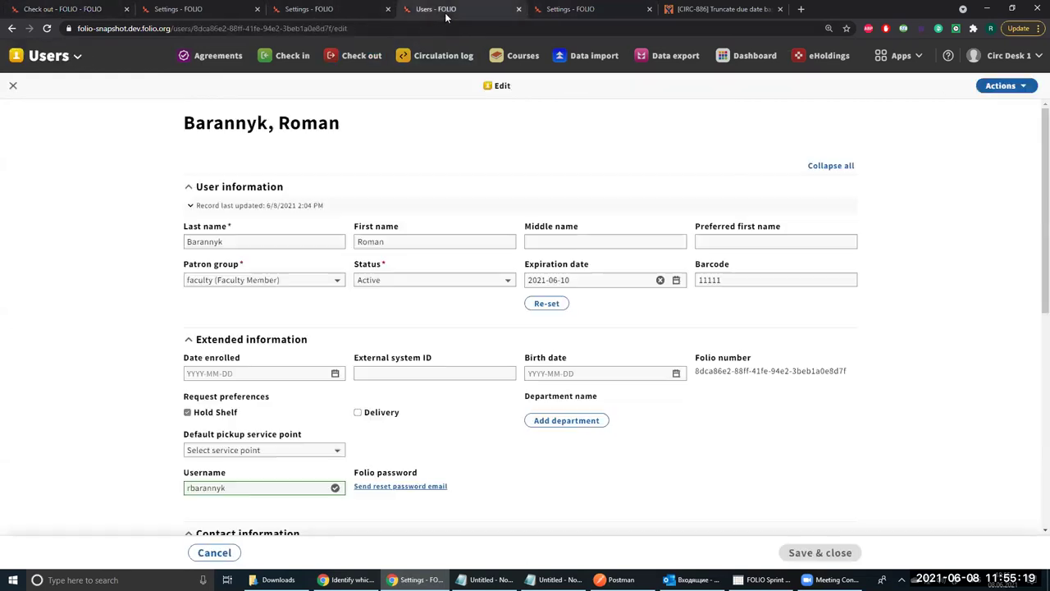
left_click(570, 9)
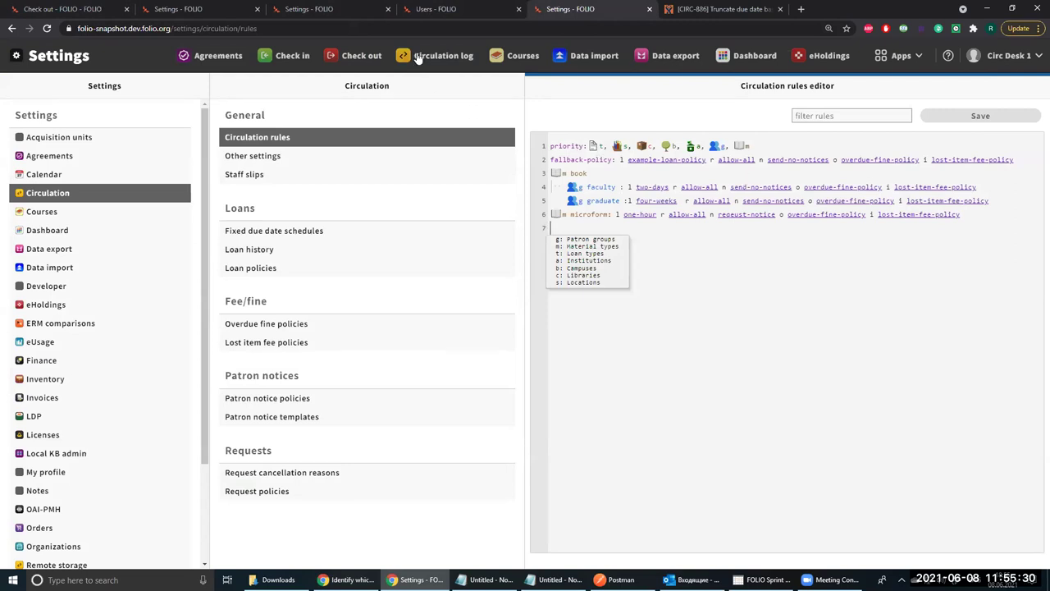
left_click(438, 10)
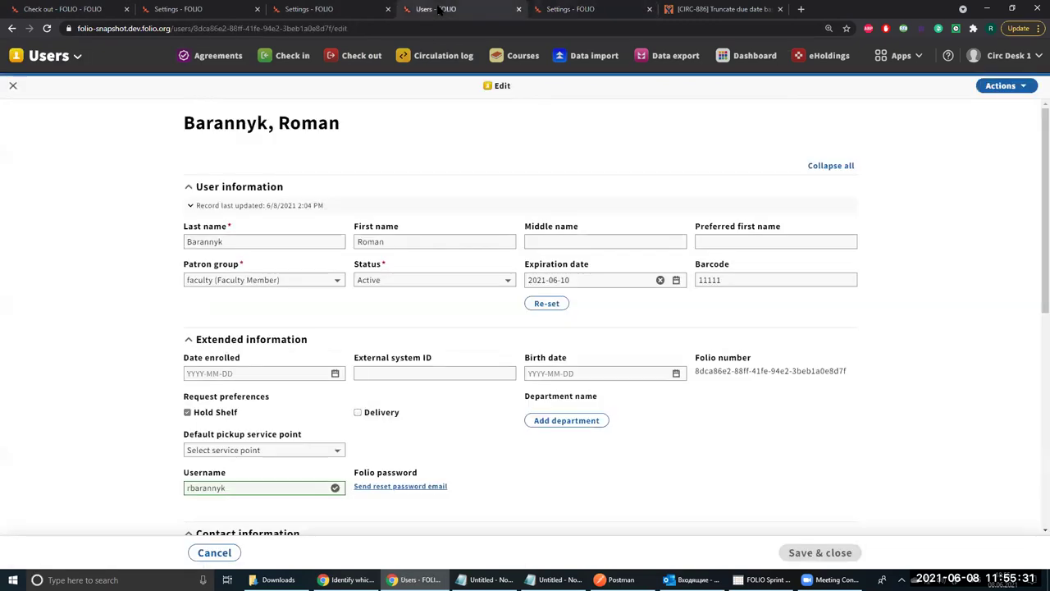
left_click(324, 280)
left_click(264, 304)
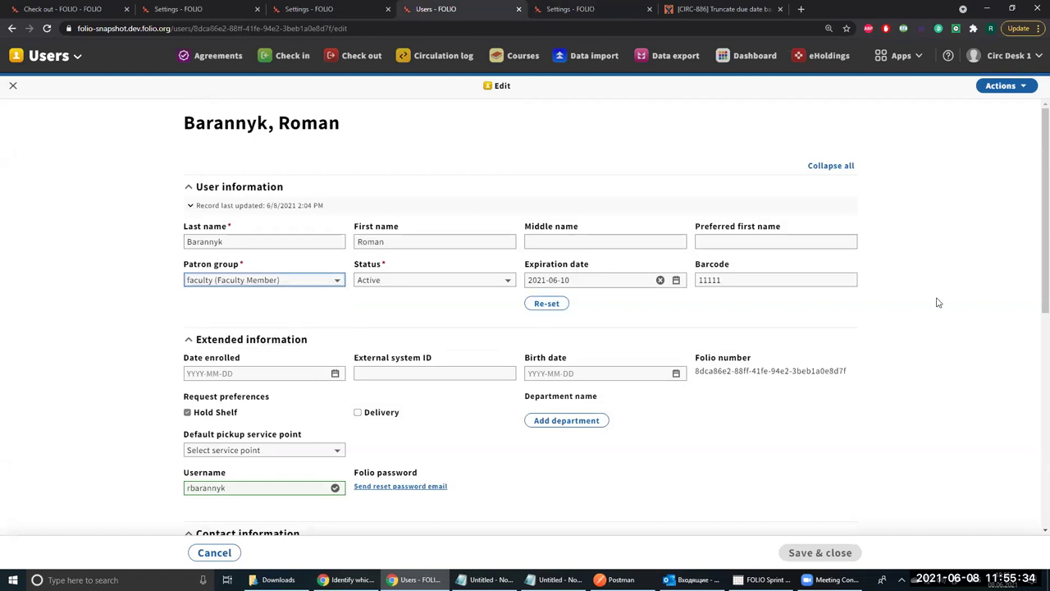
scroll(925, 321, "down", 1)
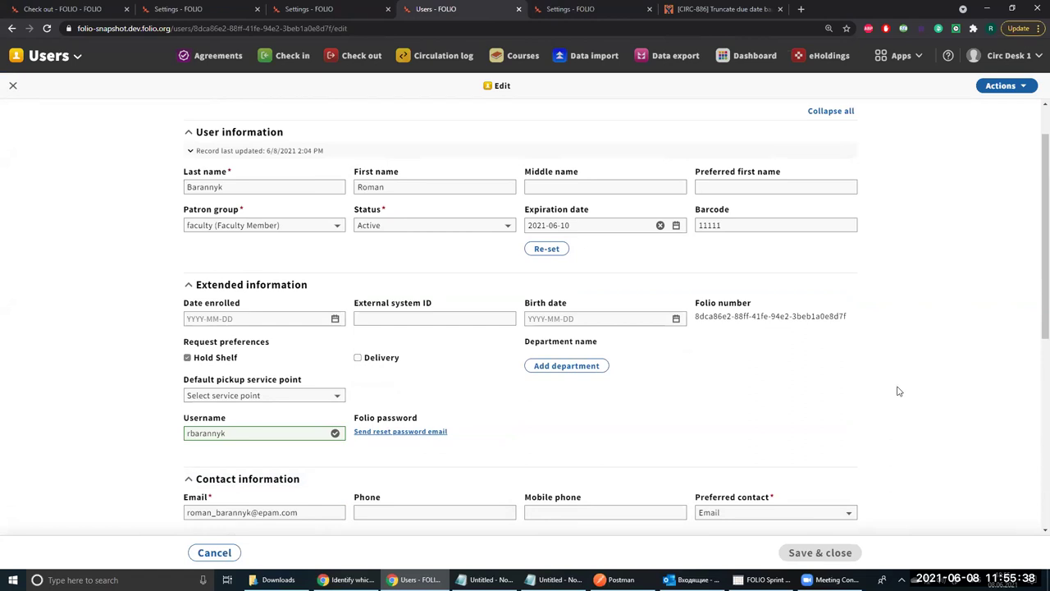
scroll(907, 386, "up", 1)
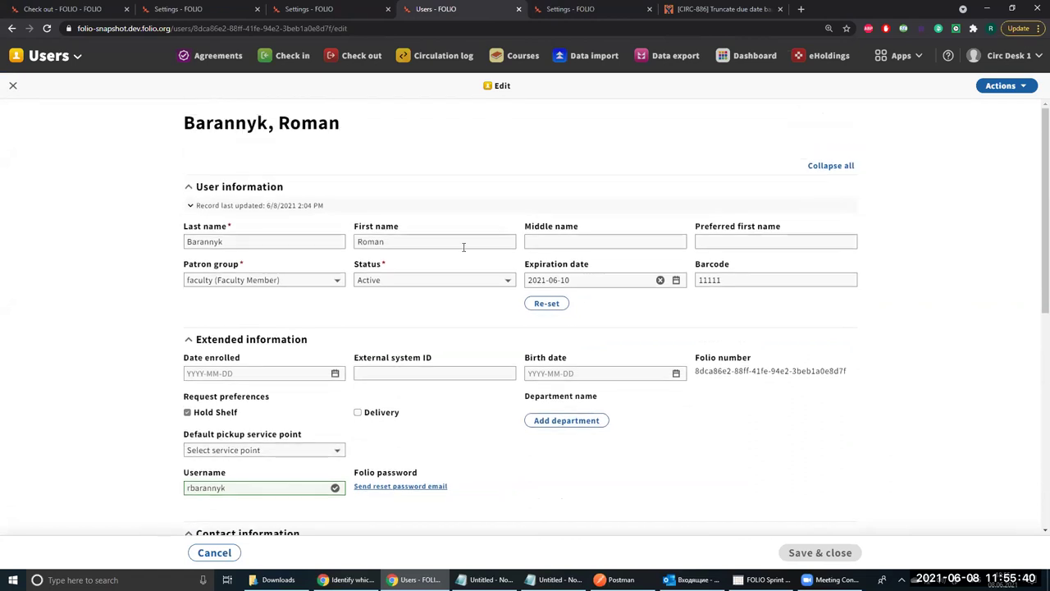
Identify the TwoDays policy for faculty books, then recheck the calendar and checkout
left_click(611, 9)
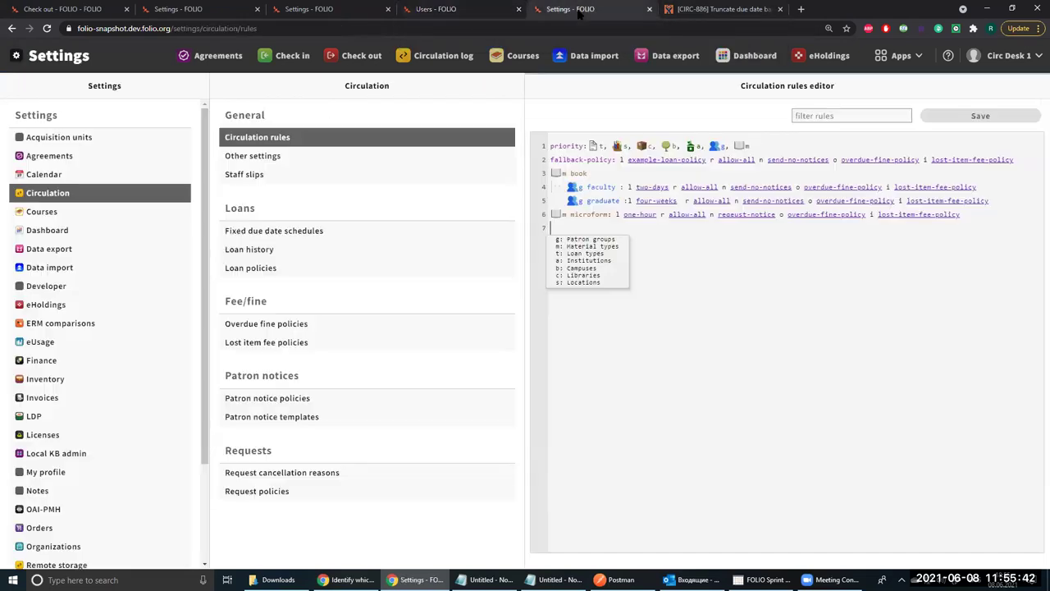
left_click_drag(671, 187, 637, 187)
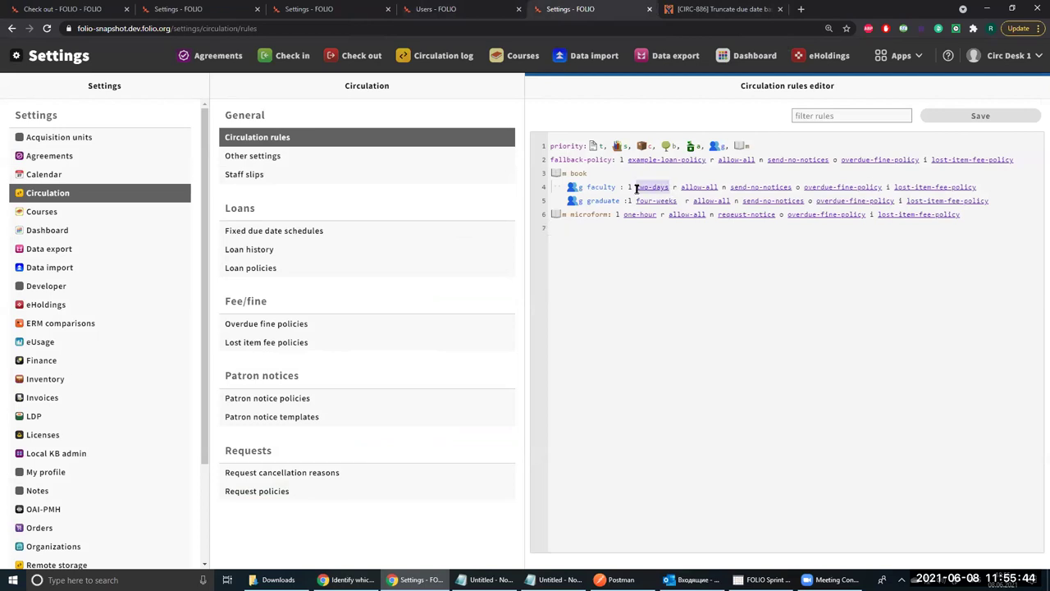
left_click(705, 313)
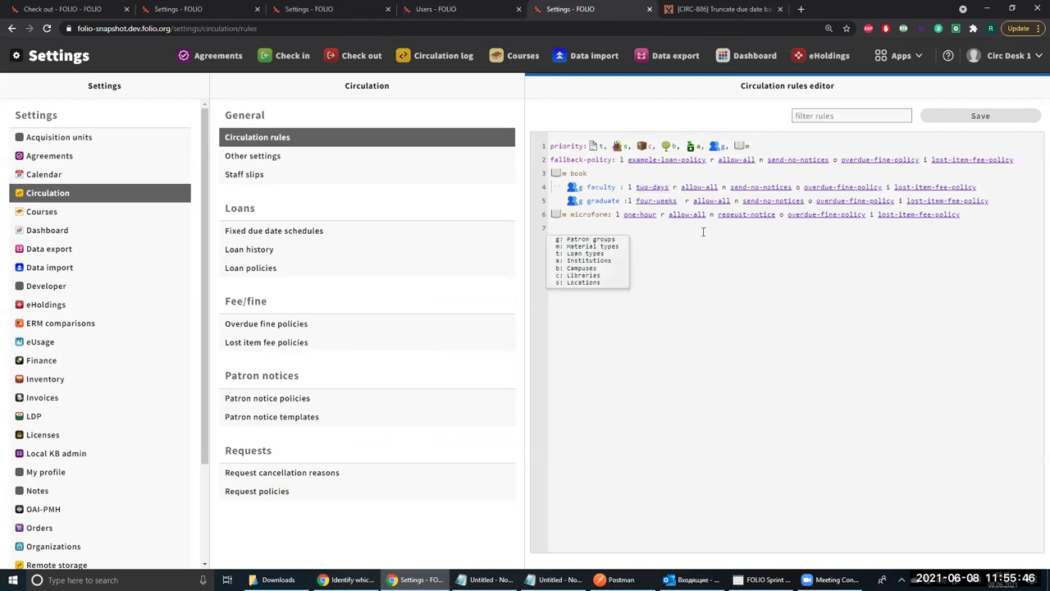
left_click(456, 11)
left_click(342, 15)
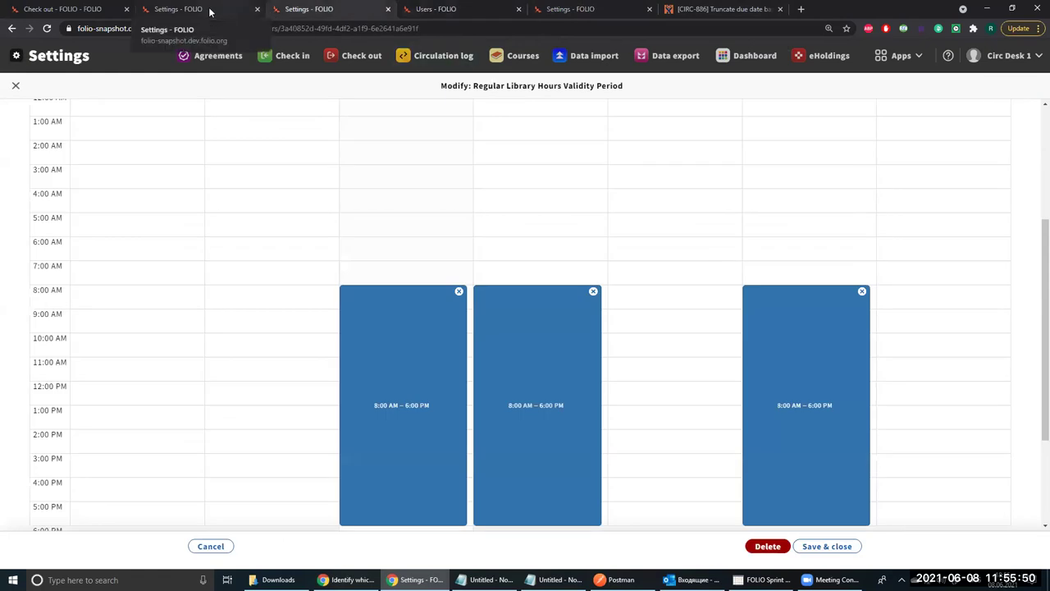
left_click(82, 9)
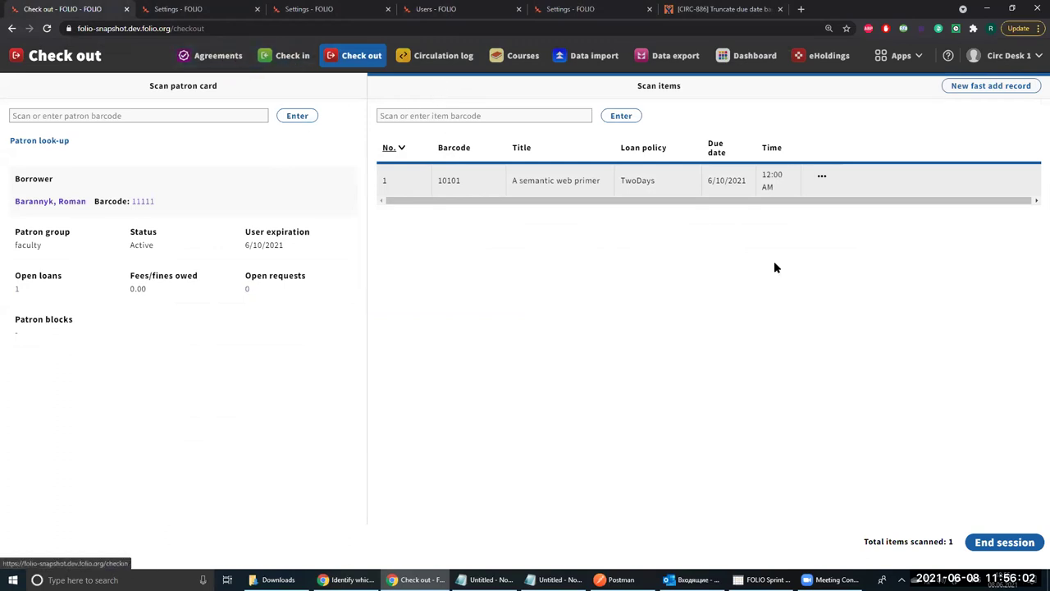
left_click(343, 11)
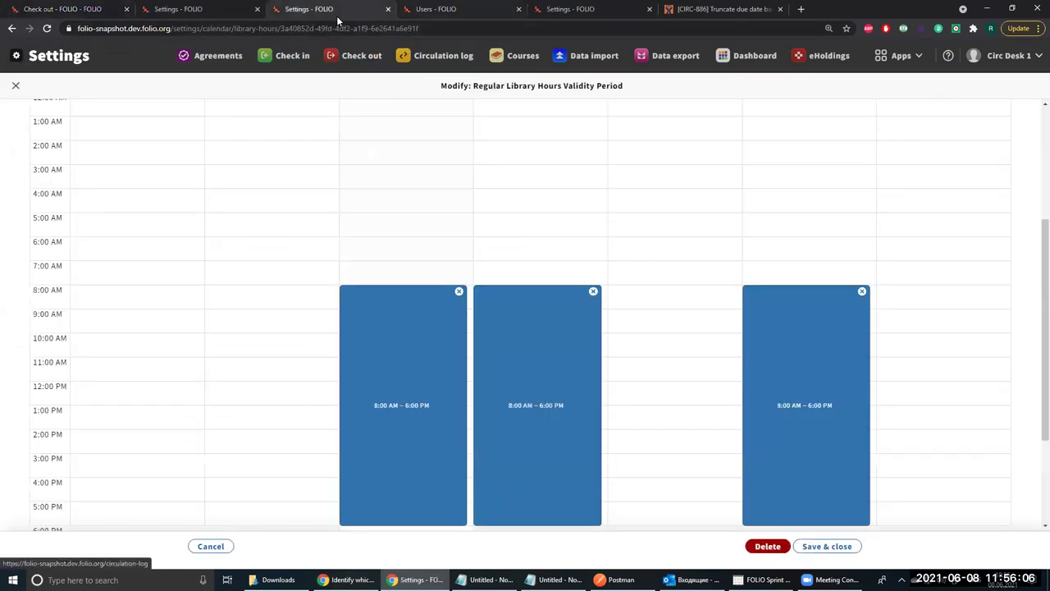
left_click(212, 11)
Set the TwoDays policy's closed library due date management to 'next open day' and save
left_click(310, 10)
left_click(218, 10)
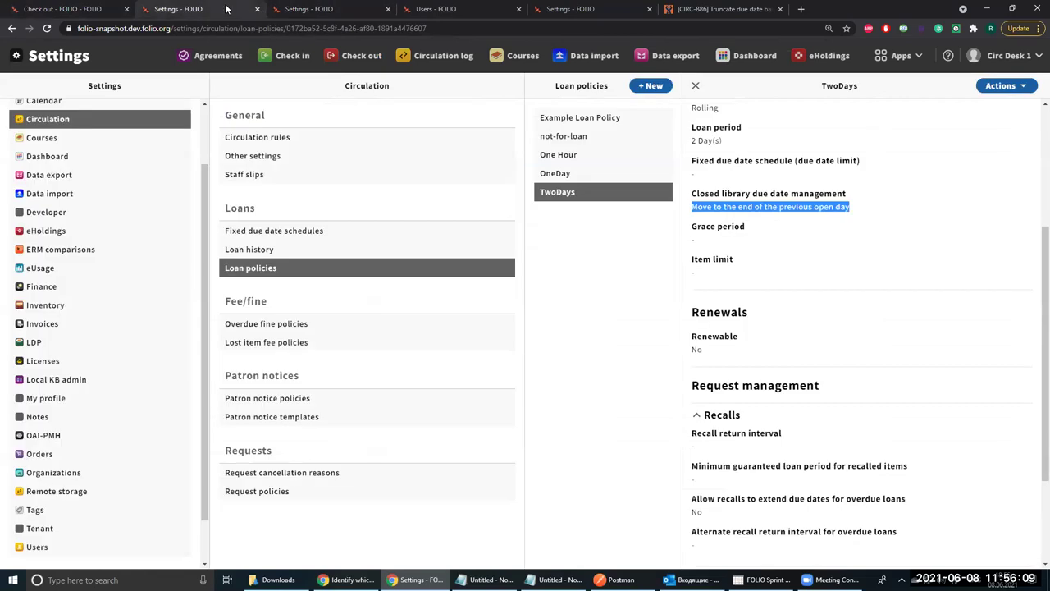
left_click(1000, 85)
left_click(853, 117)
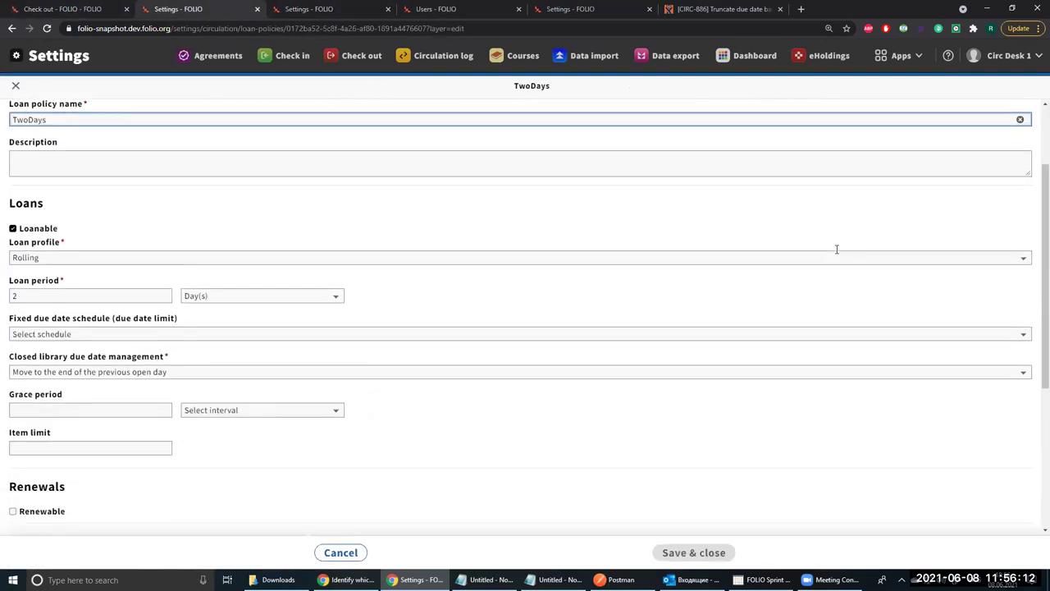
scroll(229, 309, "down", 1)
left_click(201, 318)
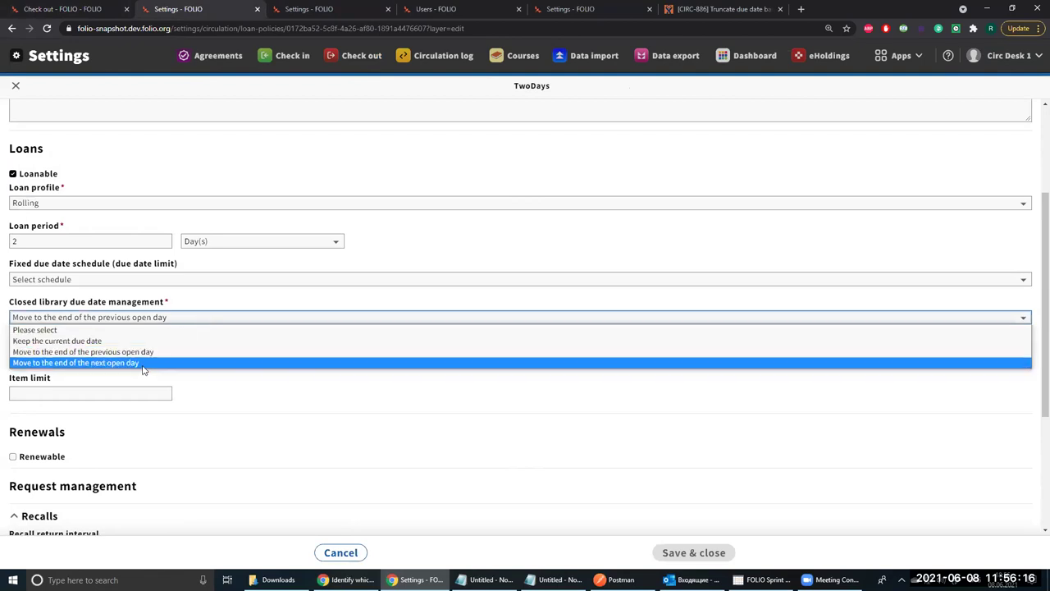
key("Return")
left_click(693, 552)
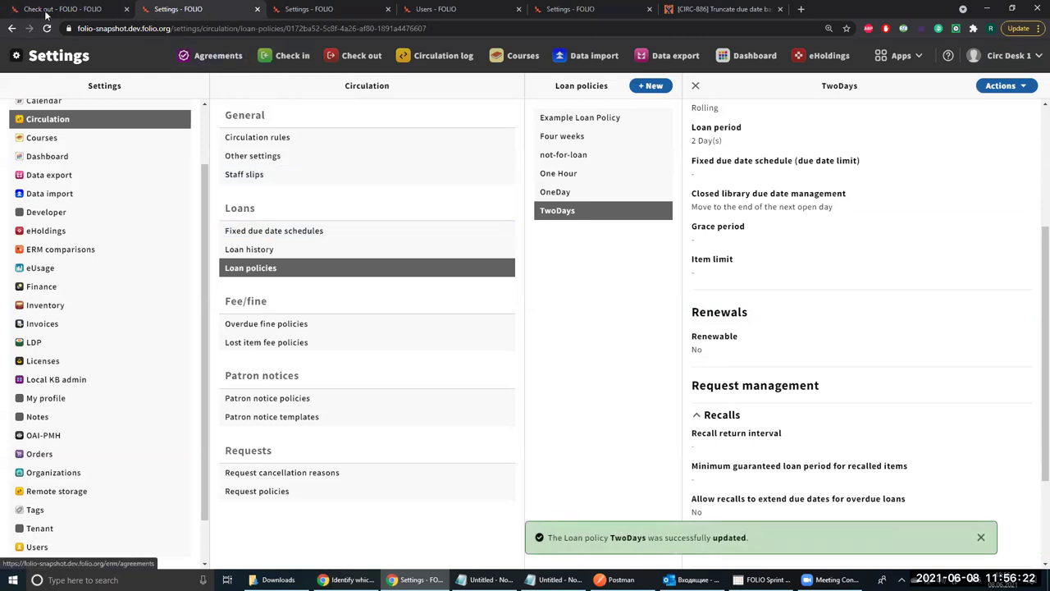
key("ctrl+shift+Tab")
left_click(283, 55)
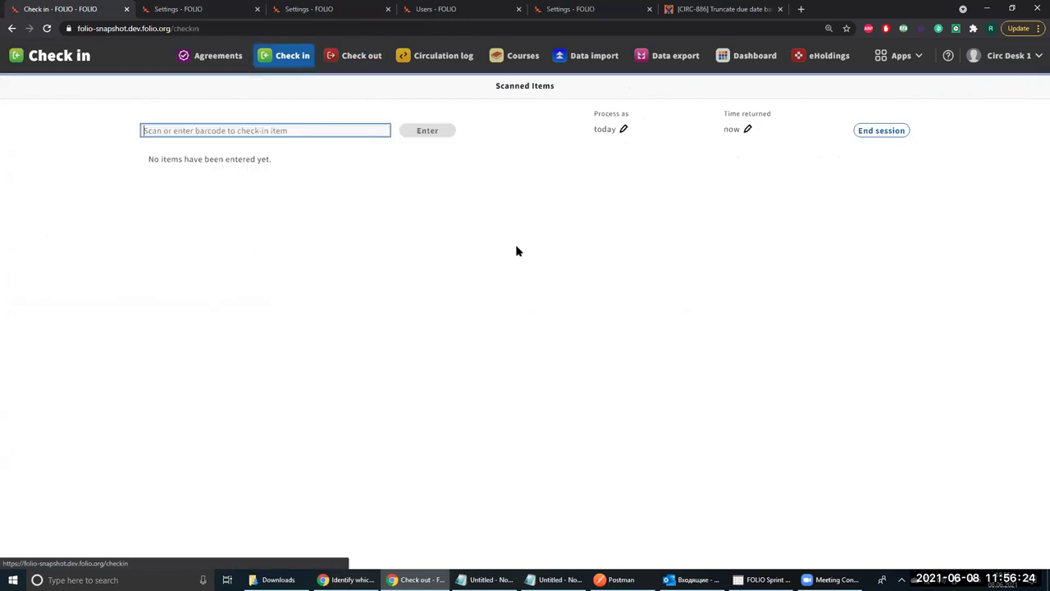
Check in item 10101 so it shows Available
type("10101")
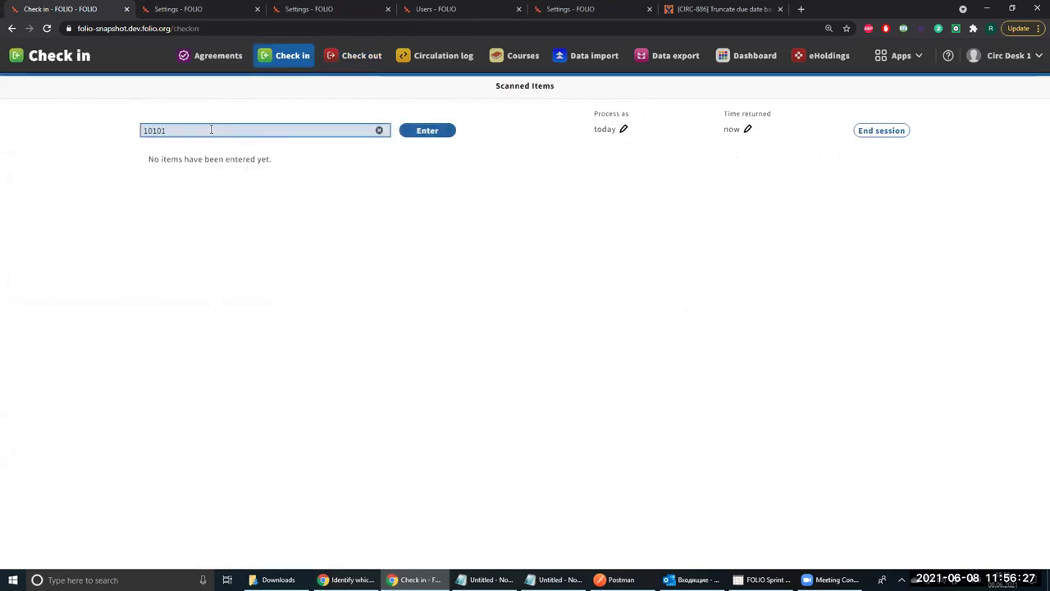
key("Return")
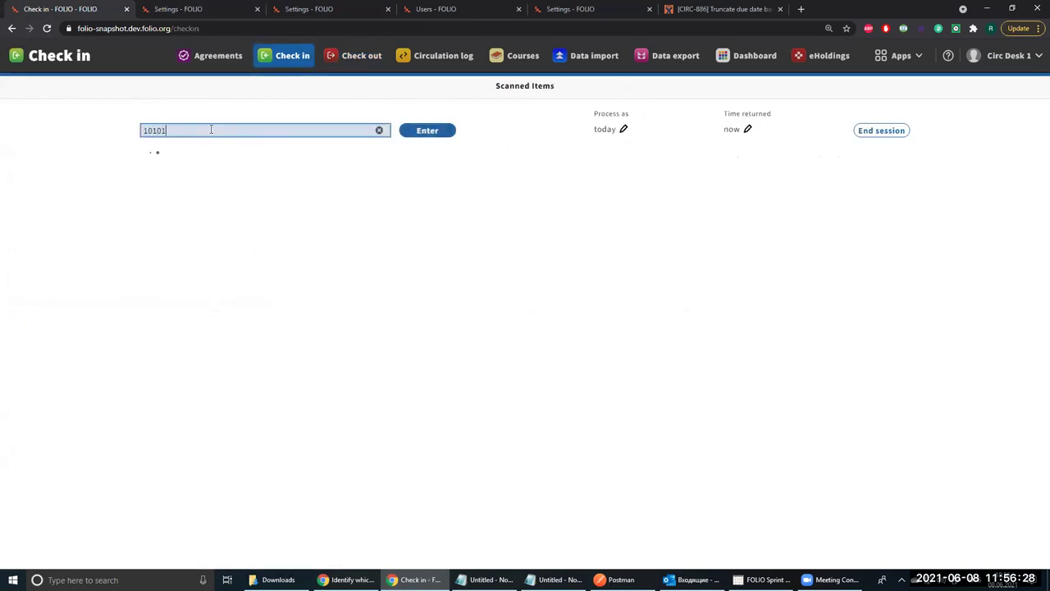
left_click(197, 9)
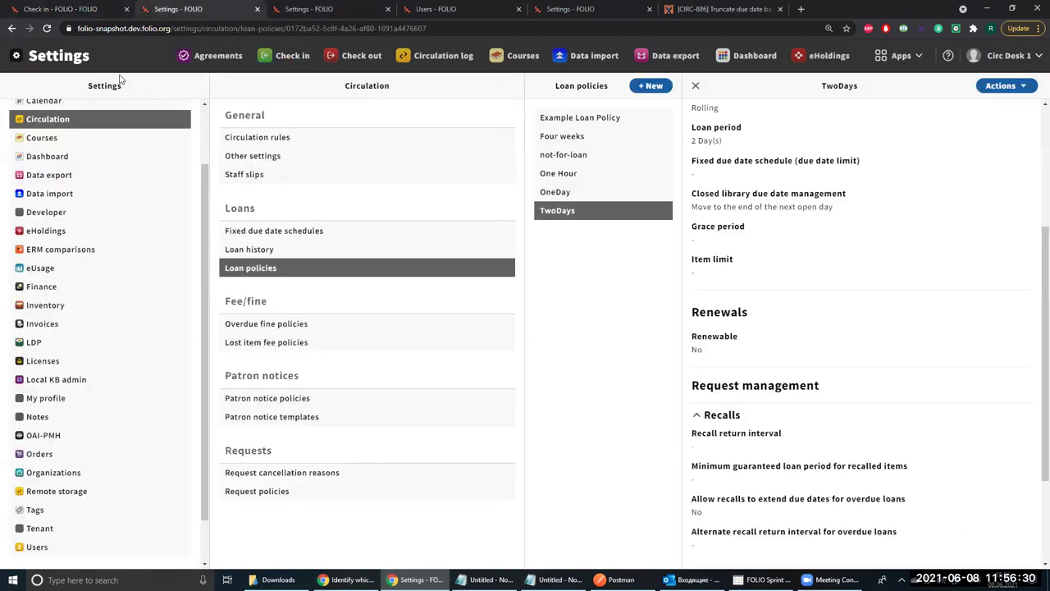
left_click(61, 9)
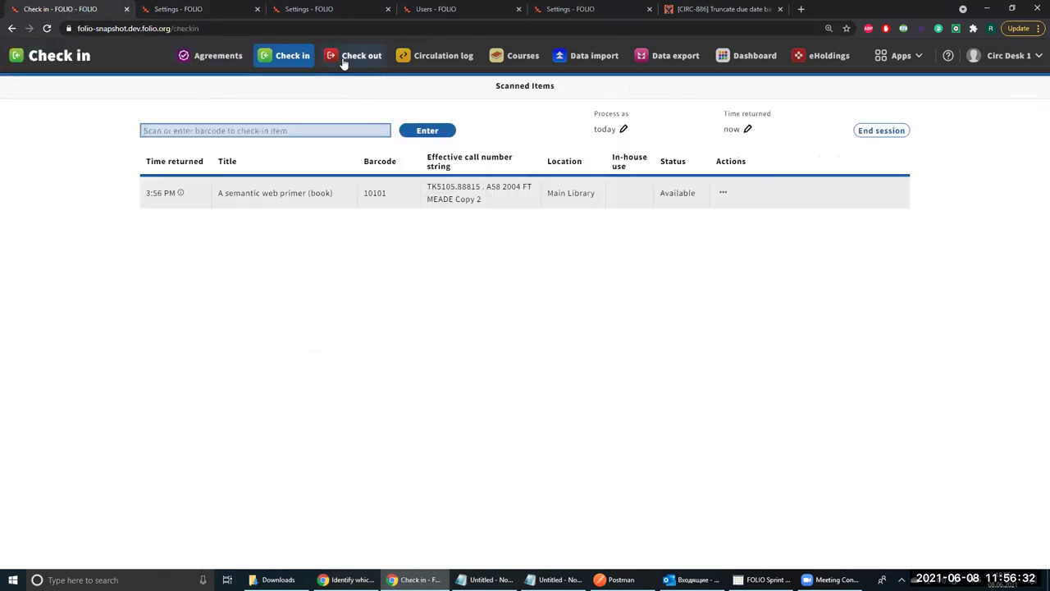
Reload Check out and load the faculty patron by barcode as borrower
left_click(343, 59)
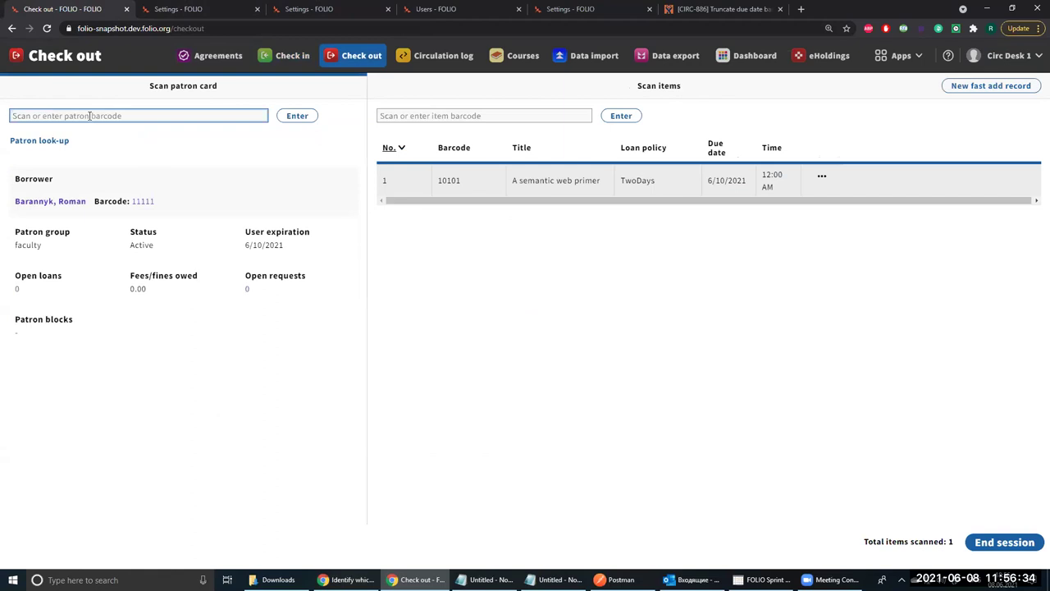
key("F5")
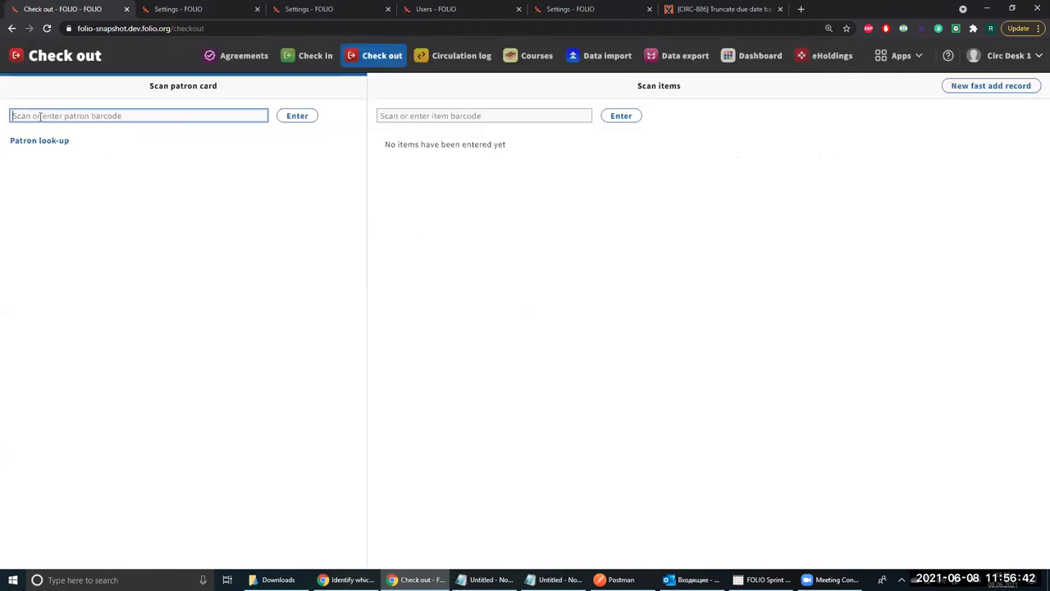
type("11111")
key("Return")
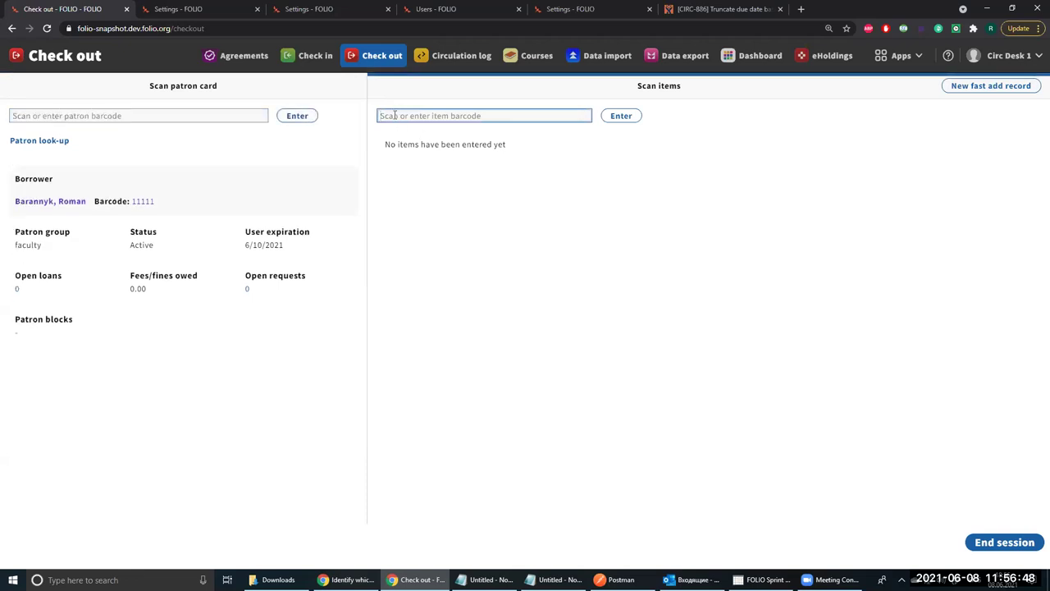
Check out A semantic web primer (item 10101) and confirm its truncated due date of 6/9/2021 11:59 PM
type("12345")
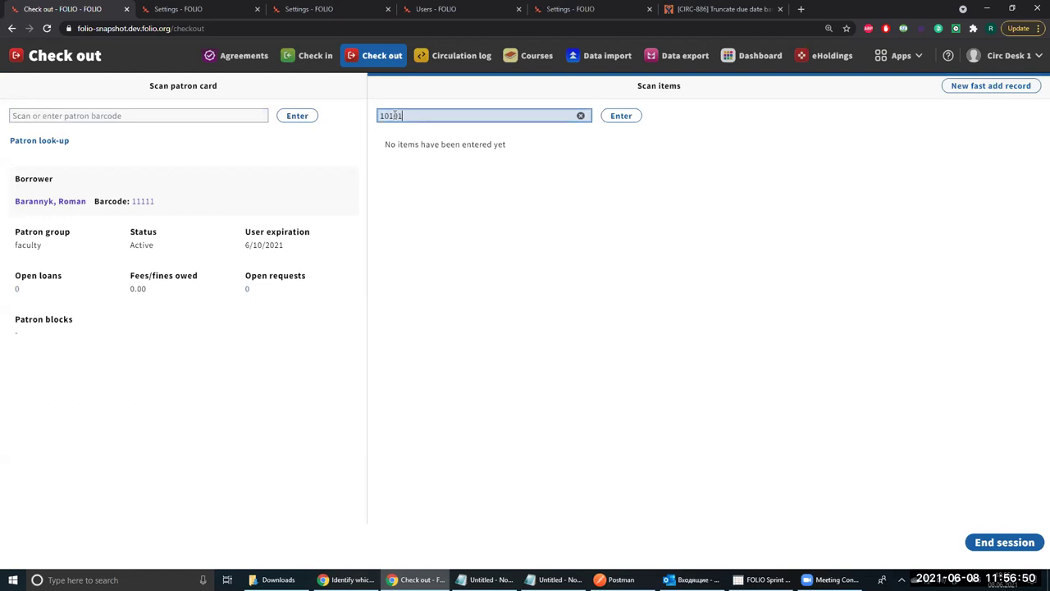
key("Return")
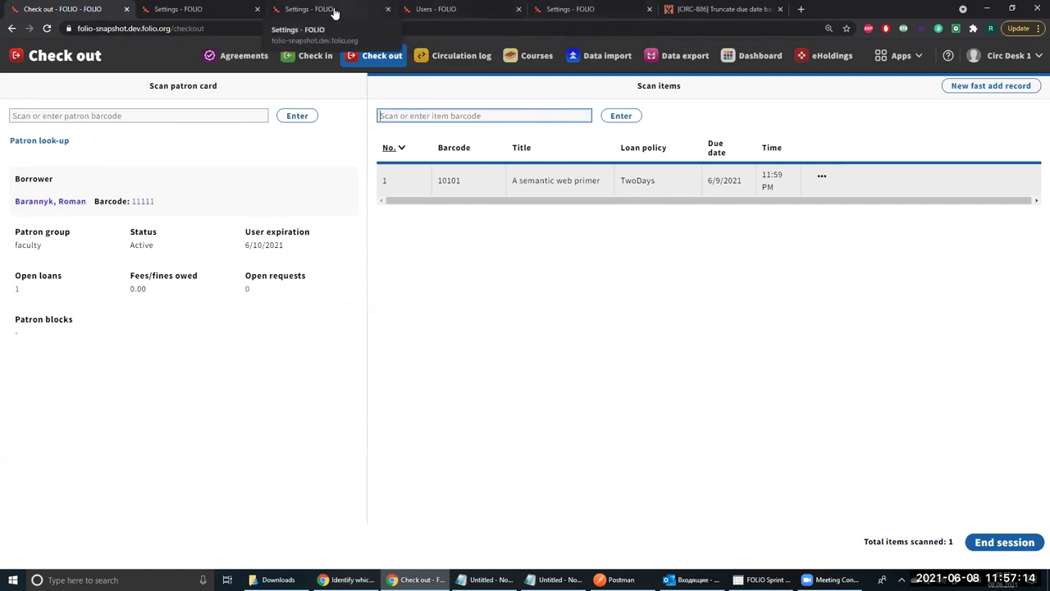
key("ctrl+3")
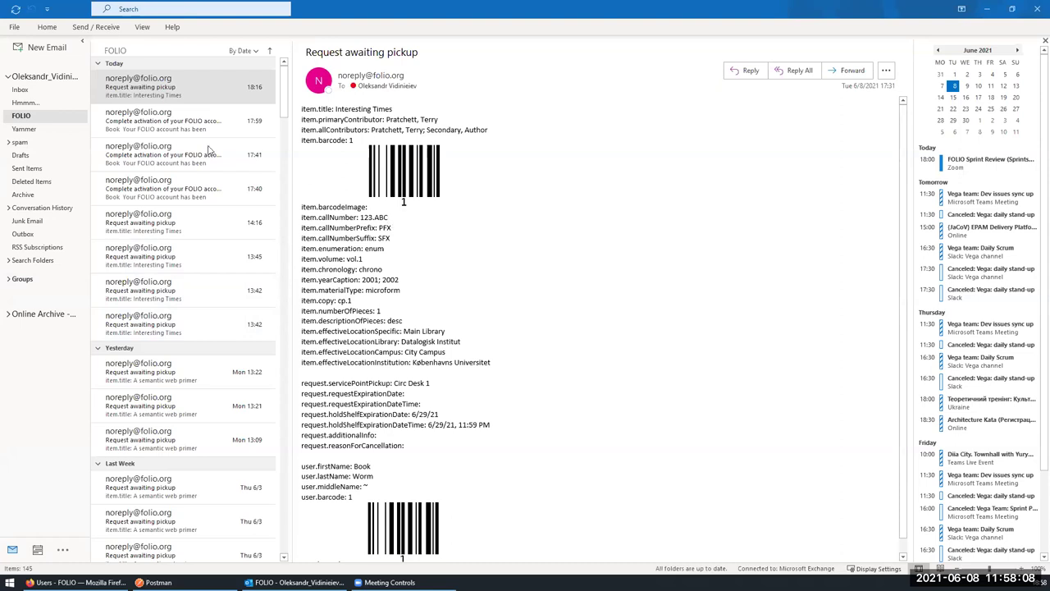
left_click(191, 90)
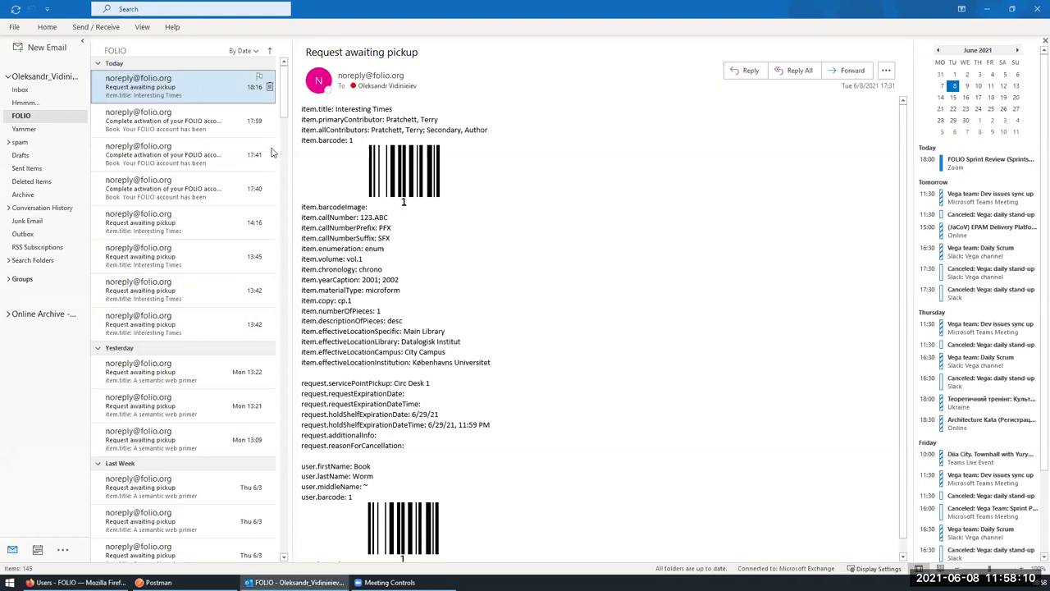
key("alt+Return")
scroll(668, 384, "down", 1)
scroll(664, 376, "up", 1)
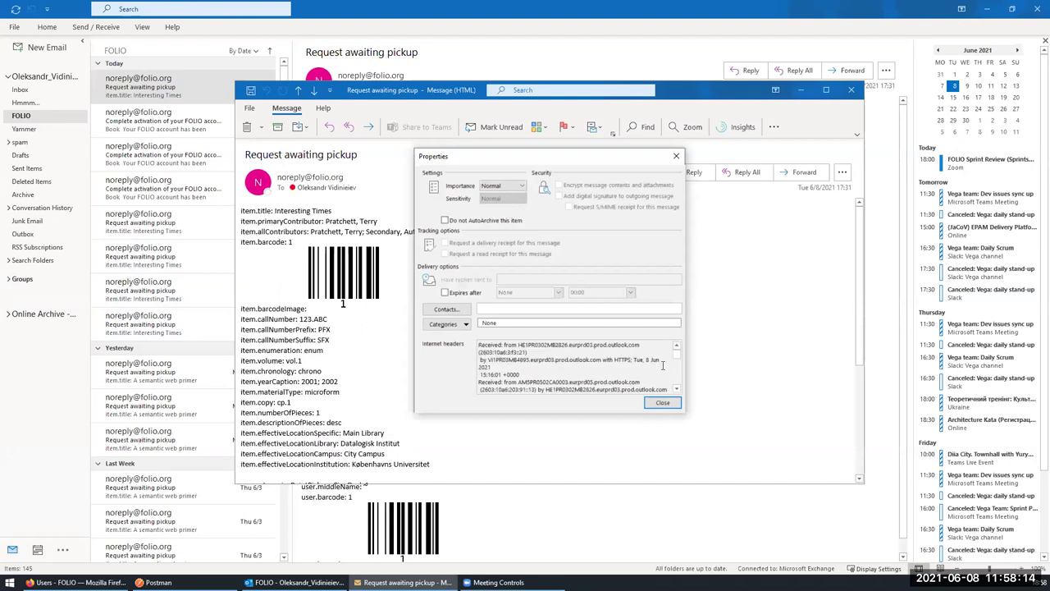
left_click_drag(480, 344, 639, 347)
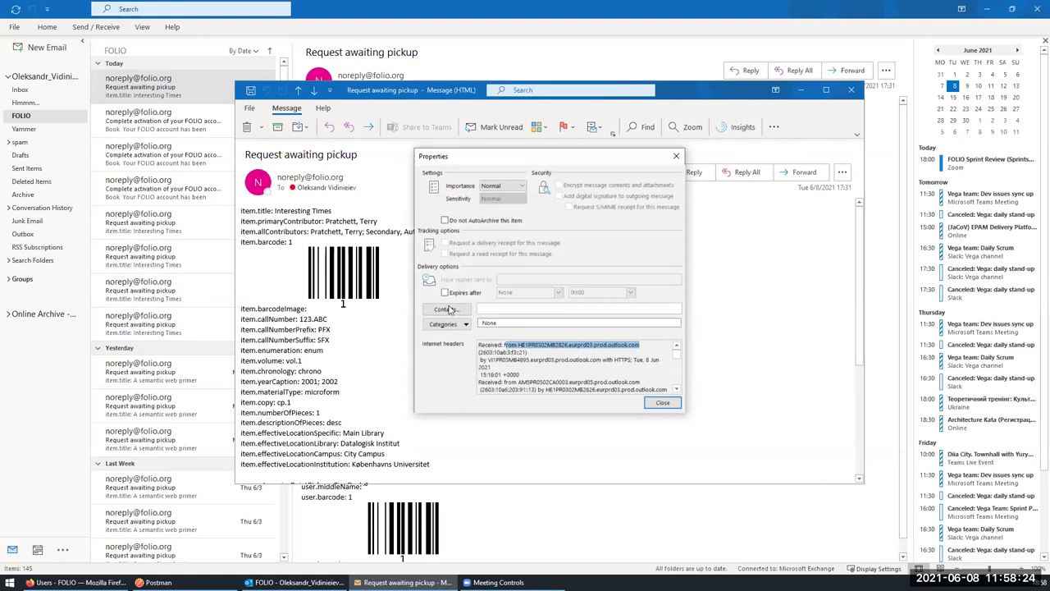
left_click(662, 403)
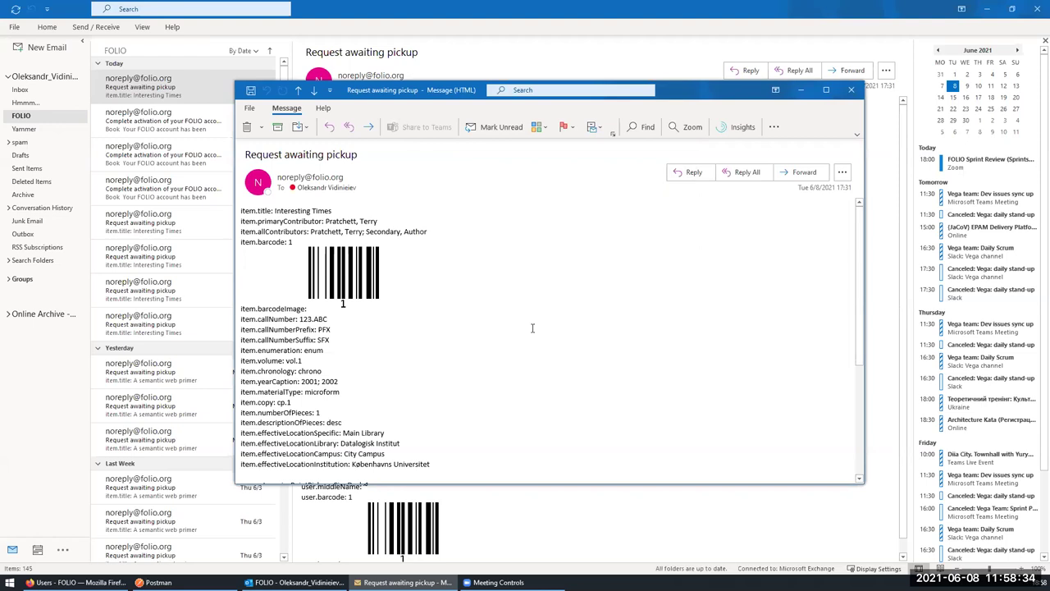
left_click(851, 90)
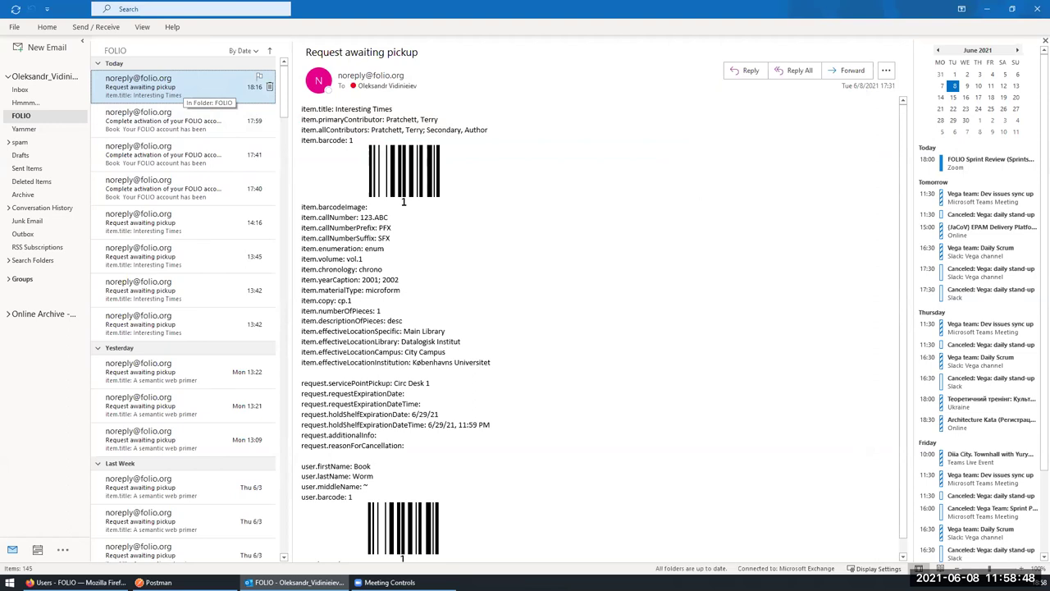
mouse_move(155, 581)
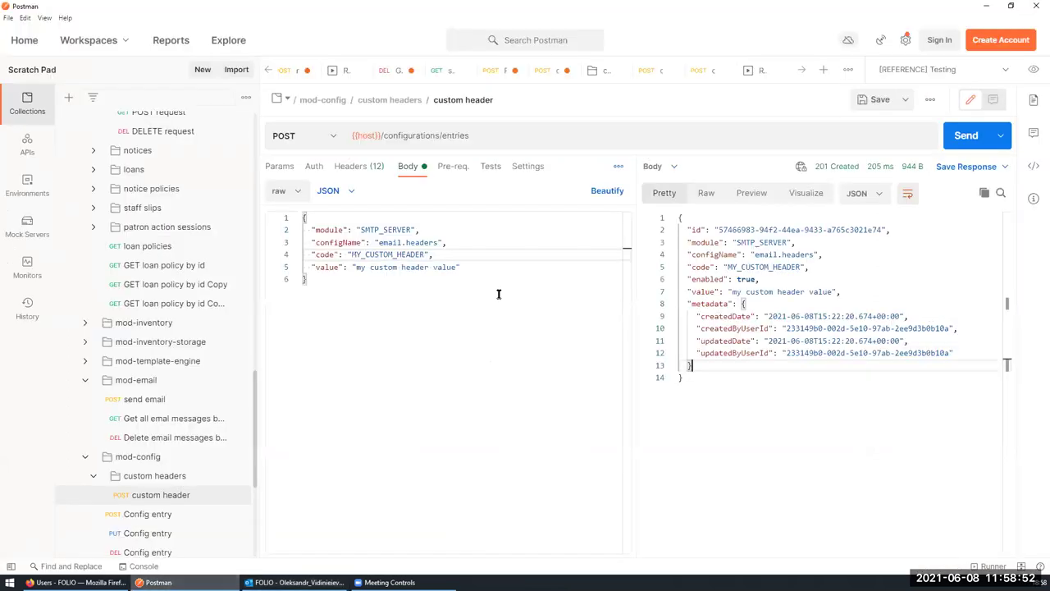
In Postman, look over the header lines of the custom header request body
left_click(226, 566)
left_click_drag(337, 271, 300, 219)
left_click(297, 216)
key("Down")
key("Down")
key("Down")
key("Down")
key("End")
key("shift+Home")
left_click(297, 218, "shift")
left_click(332, 280)
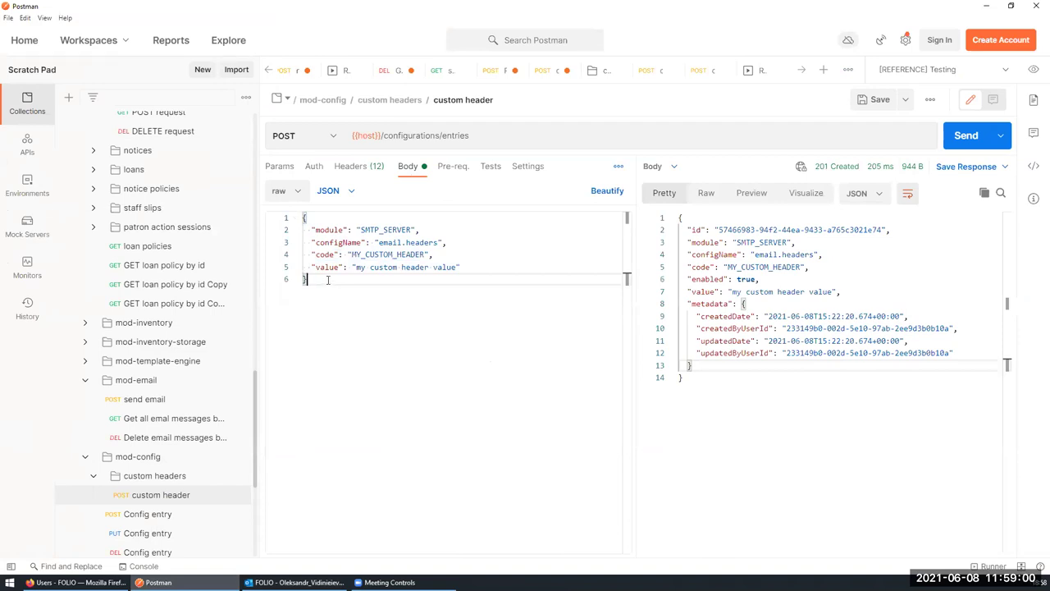
key("ctrl+a")
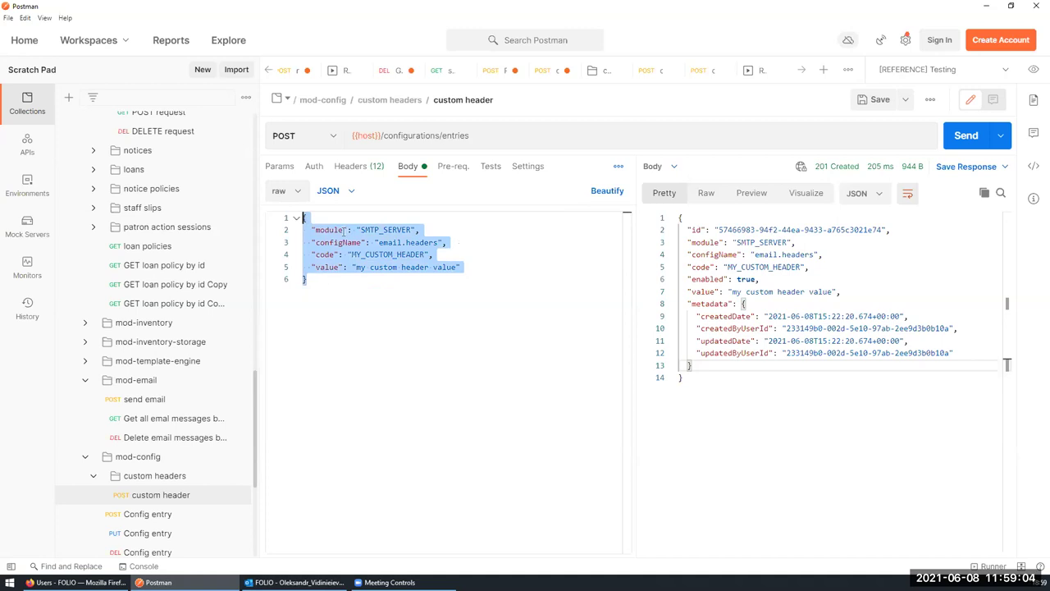
Check the body fields: module SMTP_SERVER, configName, code MY_CUSTOM_HEADER and value 'my custom header value'
left_click_drag(457, 239, 286, 236)
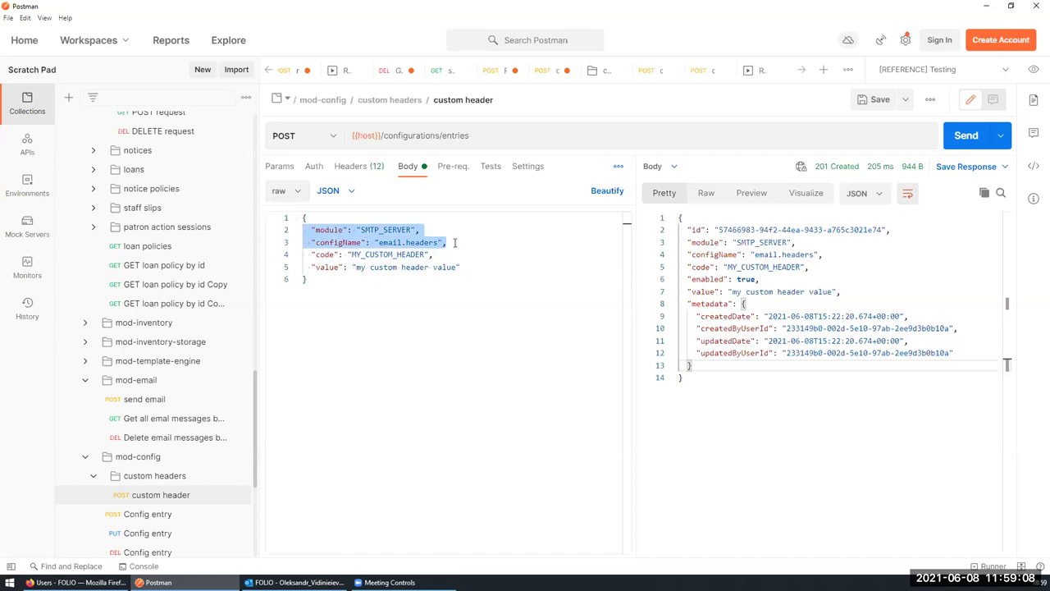
left_click_drag(417, 230, 356, 230)
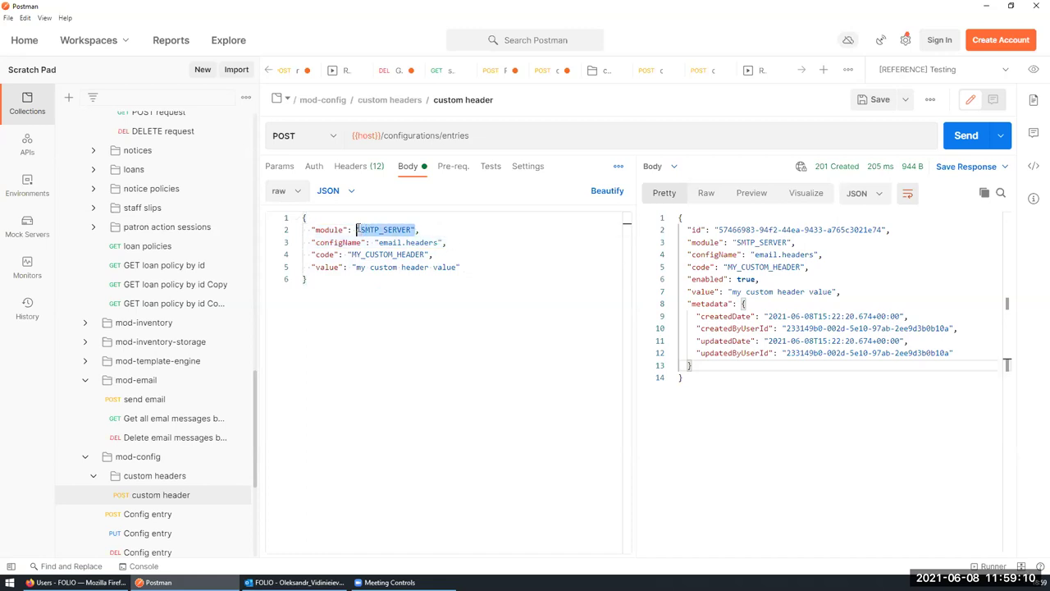
left_click(440, 233)
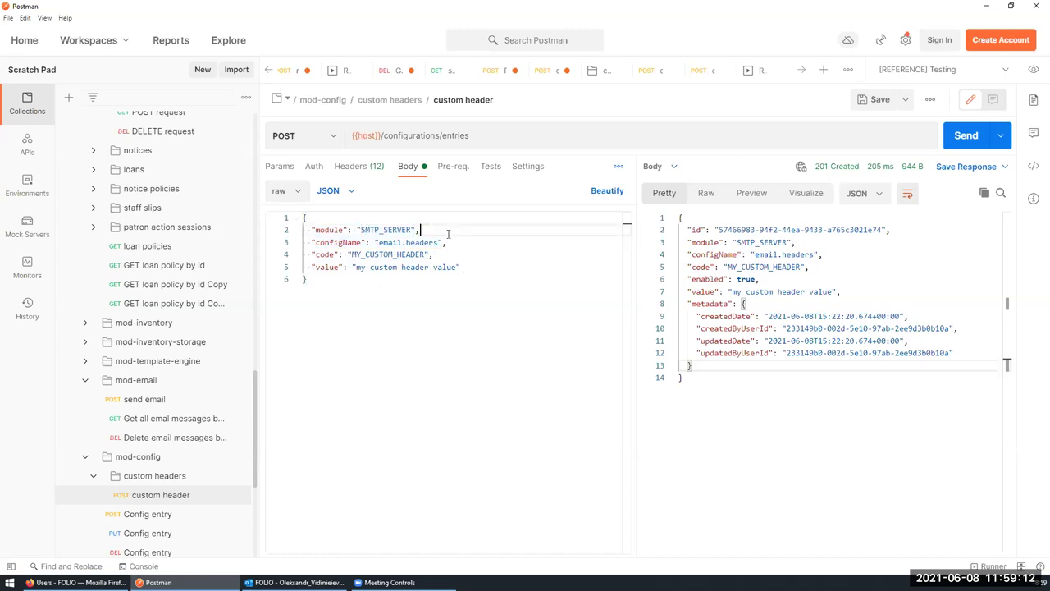
left_click(340, 231)
double_click(328, 230)
left_click_drag(447, 243, 297, 232)
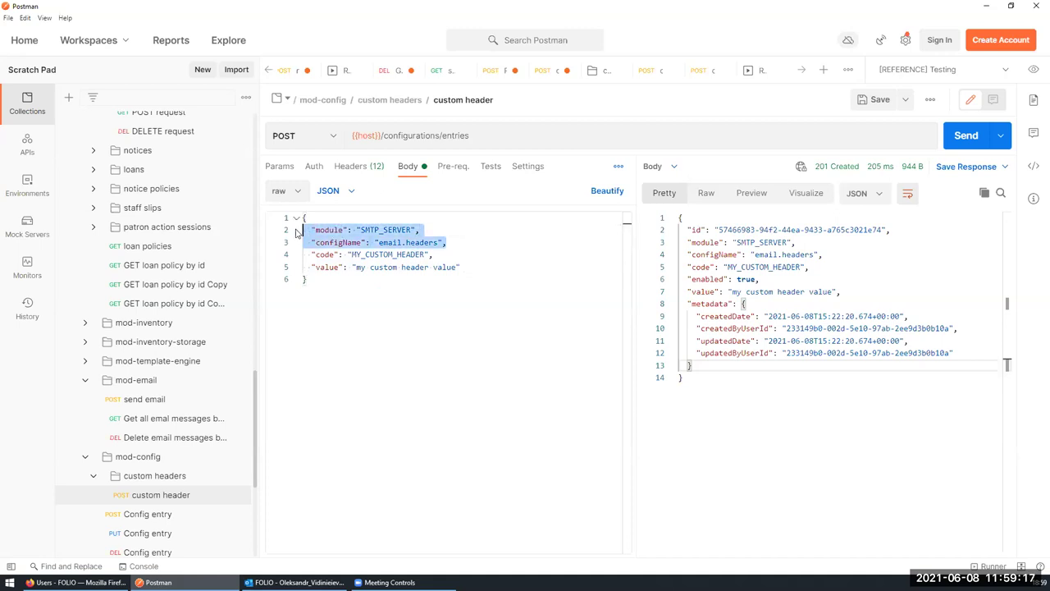
left_click(455, 243)
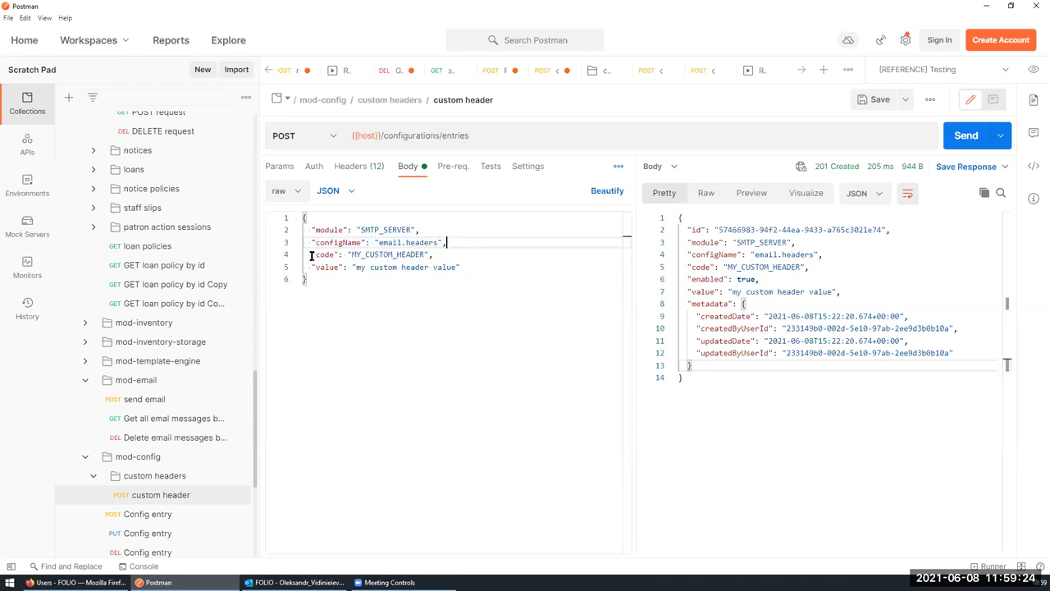
left_click_drag(312, 255, 462, 266)
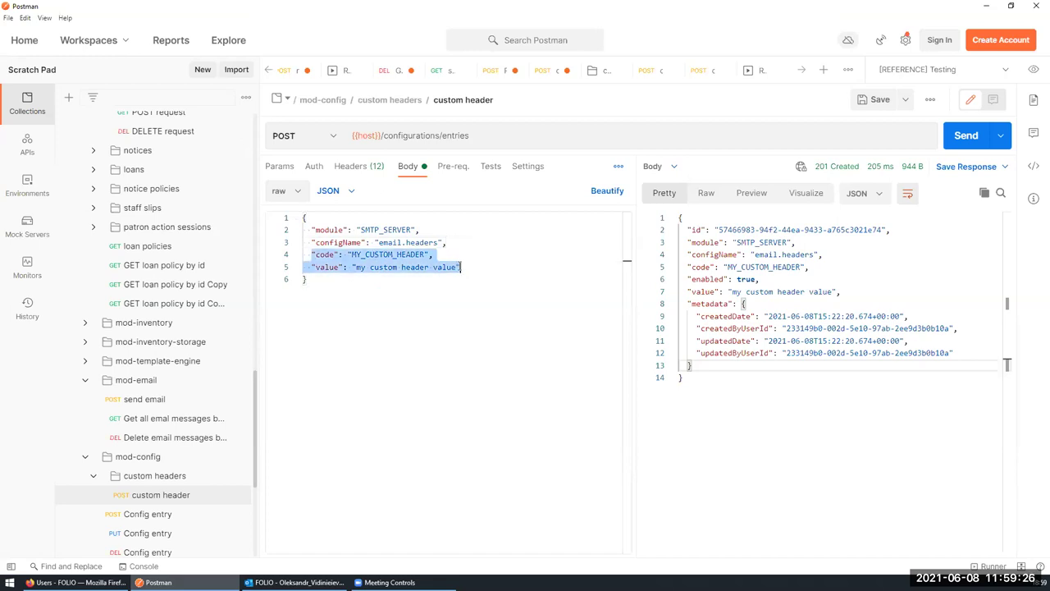
left_click(433, 254)
double_click(427, 254)
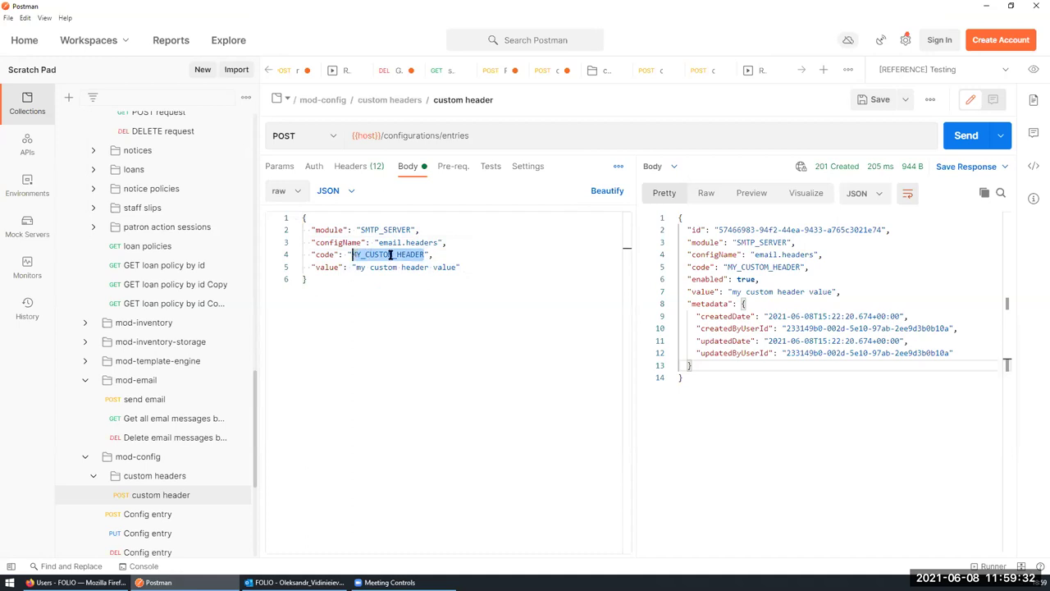
left_click_drag(356, 268, 460, 267)
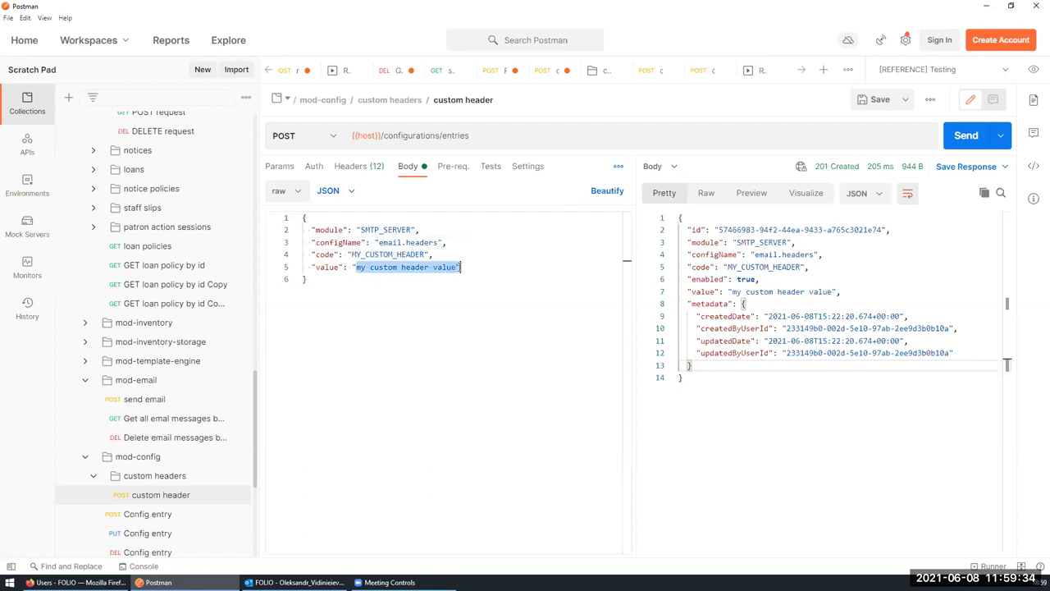
left_click(393, 281)
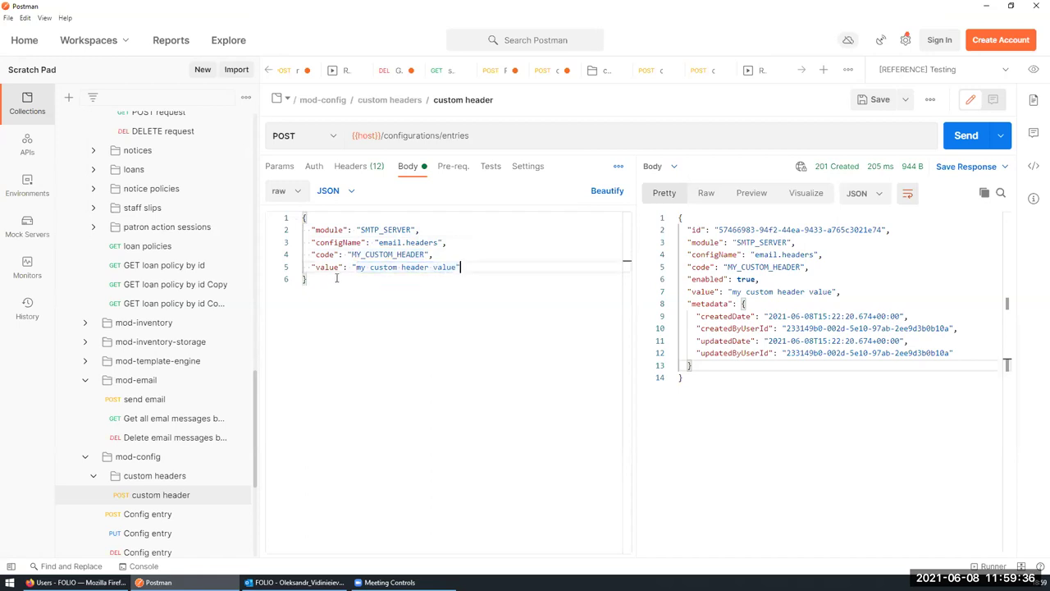
Send the request and confirm the new MY_CUSTOM_HEADER entry was created with 201 Created
left_click(964, 135)
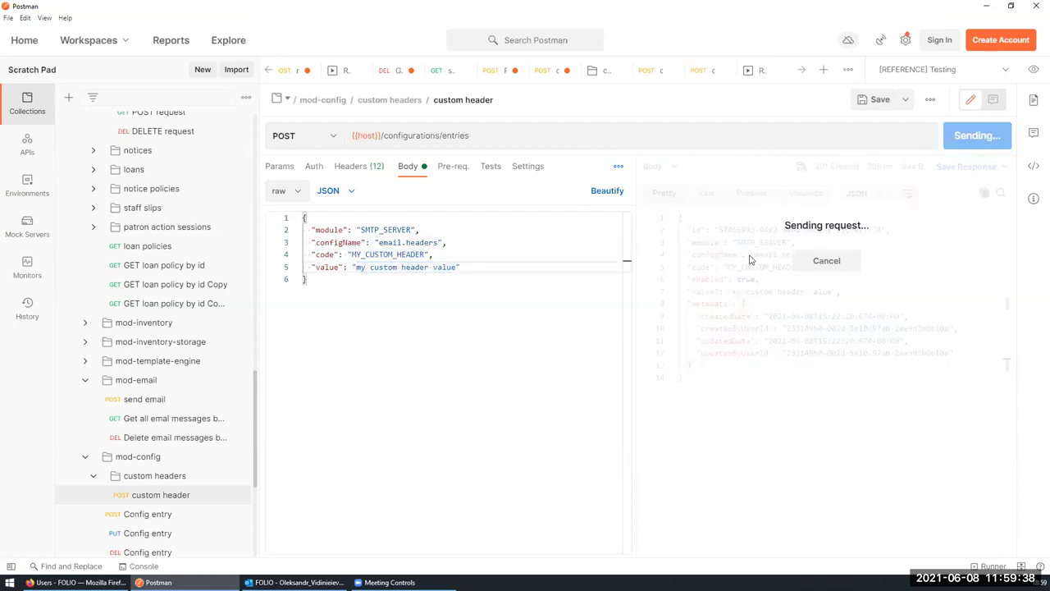
left_click_drag(679, 217, 683, 267)
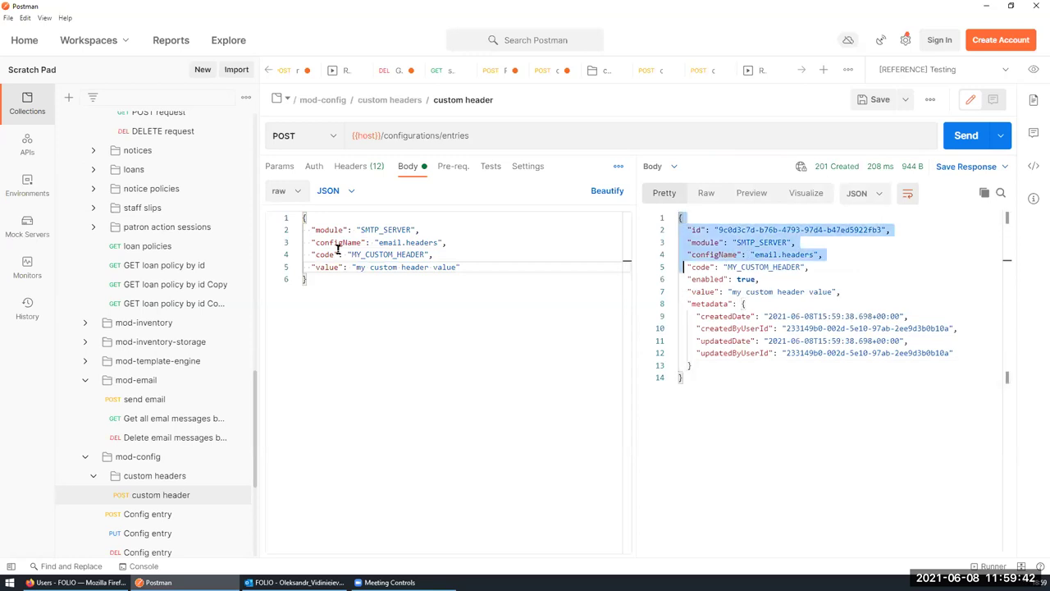
double_click(428, 254)
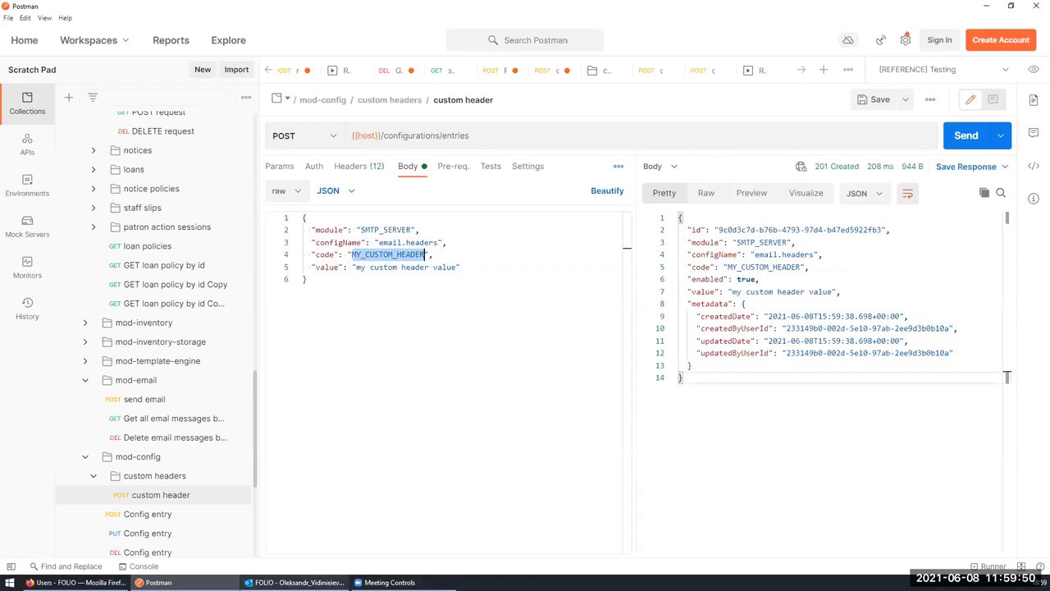
key("alt+Tab")
Send the test patron a reset password email, then open the latest Request awaiting pickup email
left_click(178, 91)
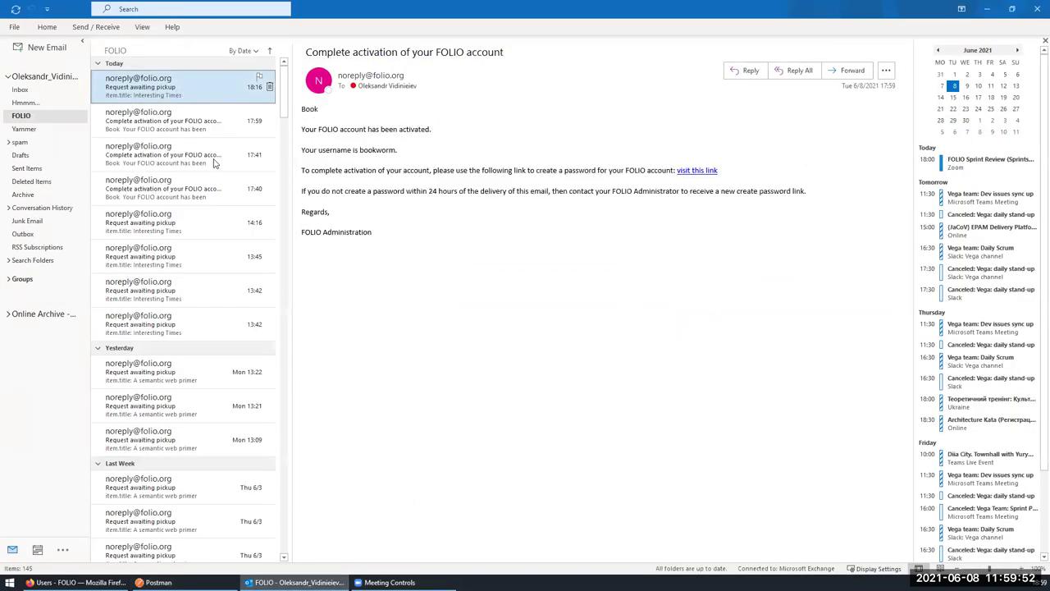
key("alt+Tab")
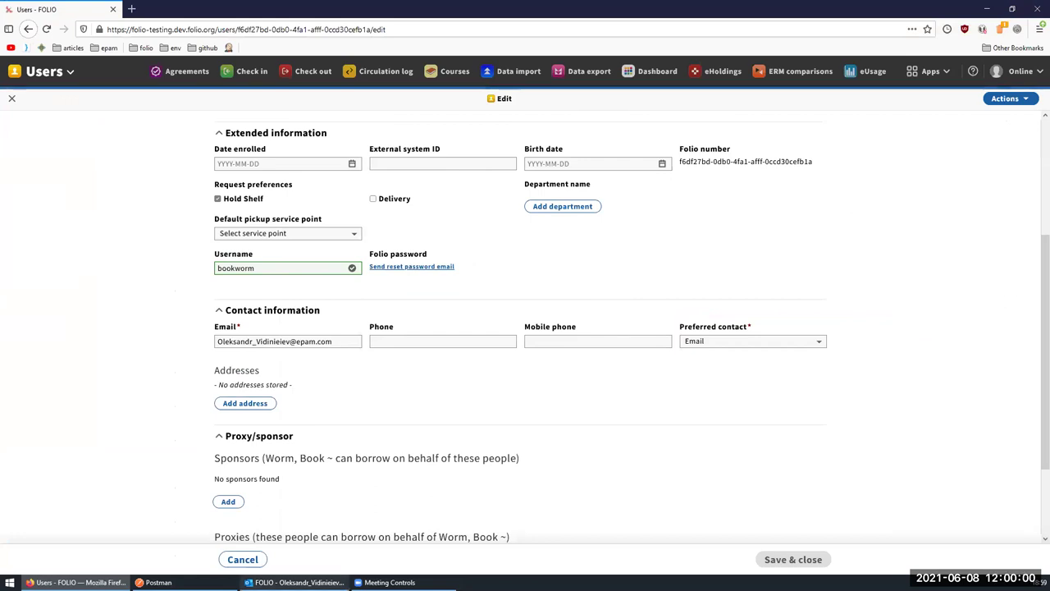
key("alt+Tab")
left_click(199, 130)
left_click(206, 96)
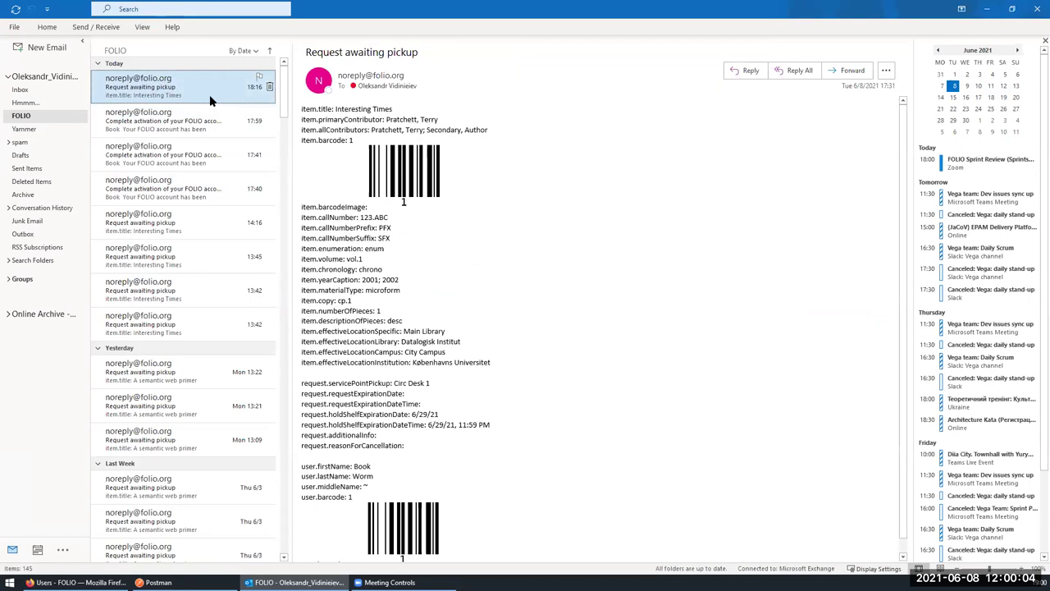
Open the Complete activation email in its own window and show its message properties
left_click(205, 86)
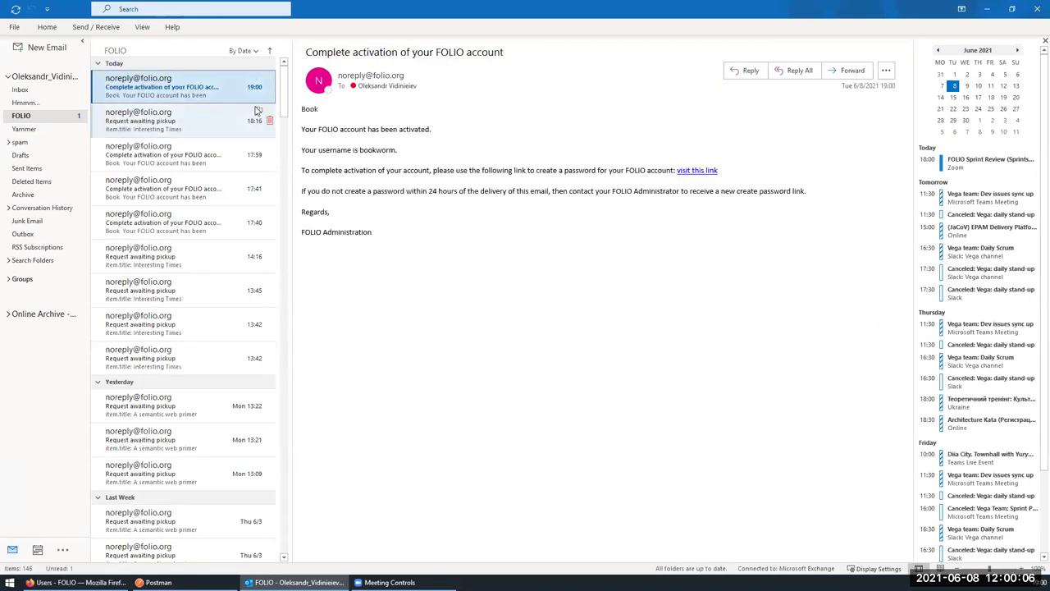
double_click(211, 89)
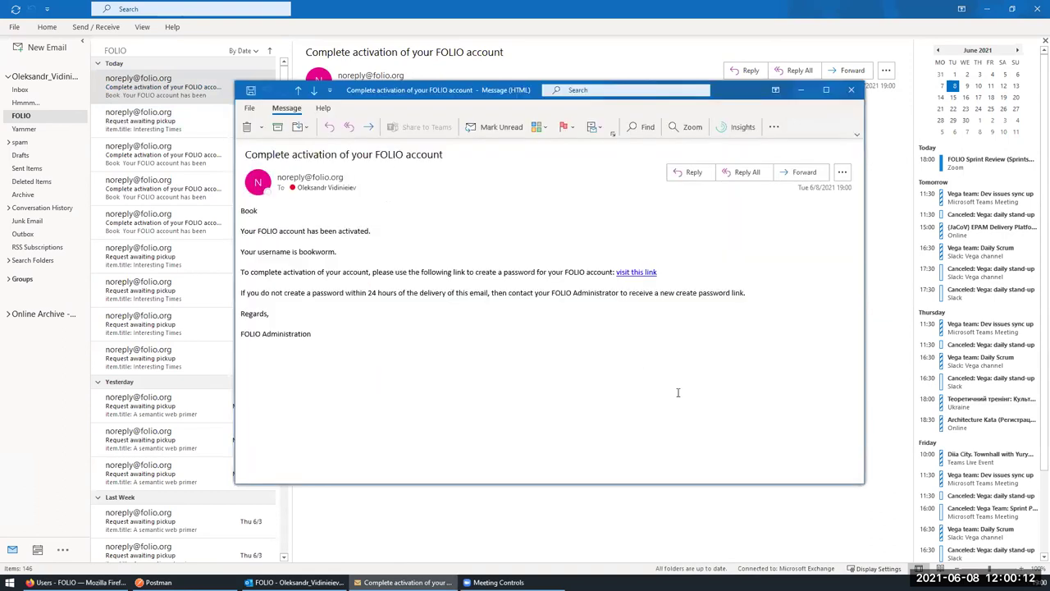
key("alt+Return")
Find and select the 'MY_CUSTOM_HEADER: my custom header value' line in the internet headers
scroll(644, 362, "down", 2)
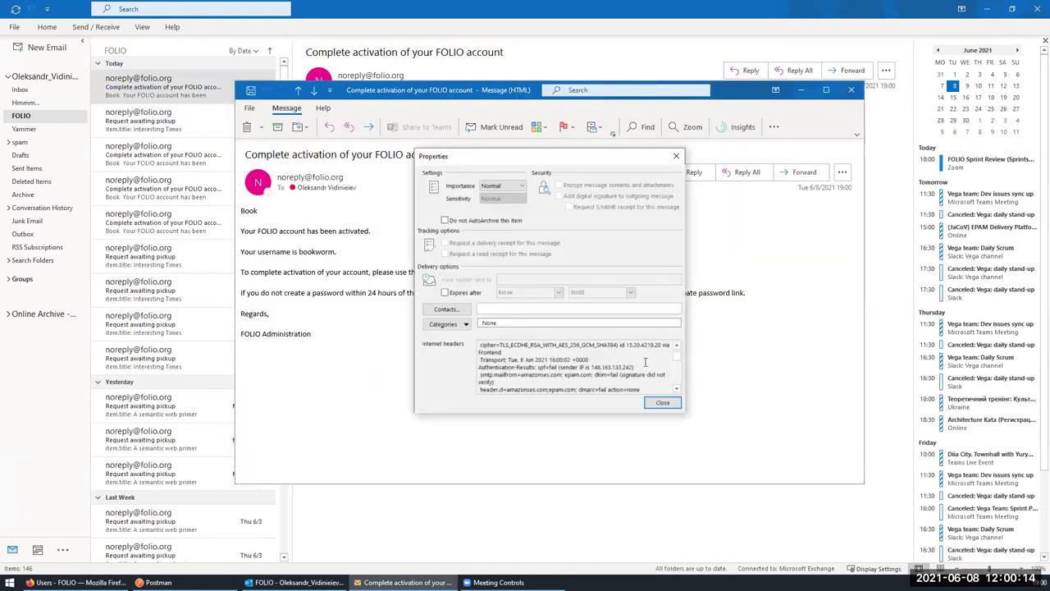
scroll(645, 361, "down", 3)
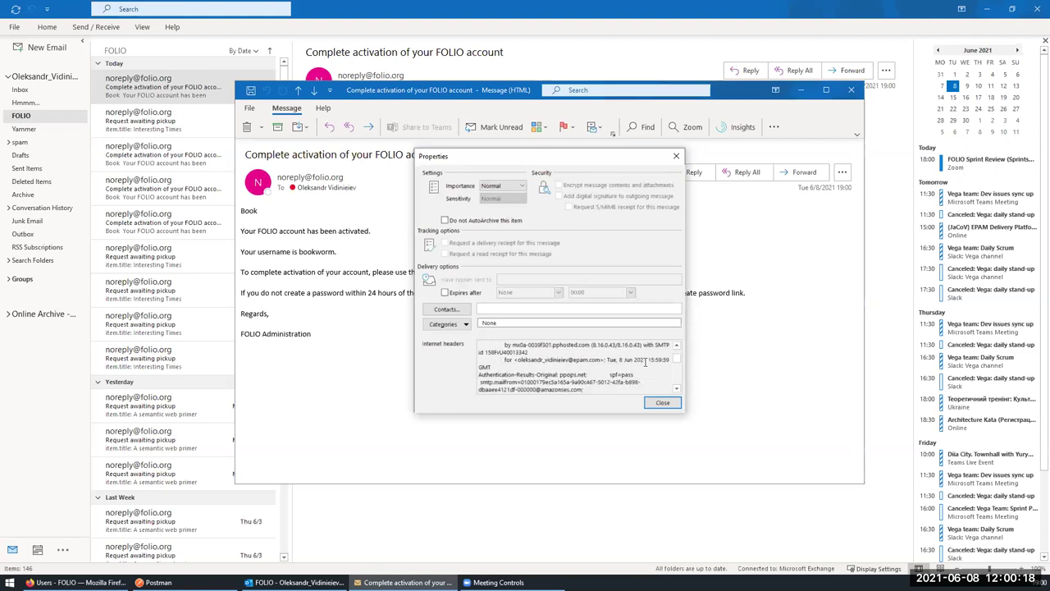
scroll(644, 362, "down", 6)
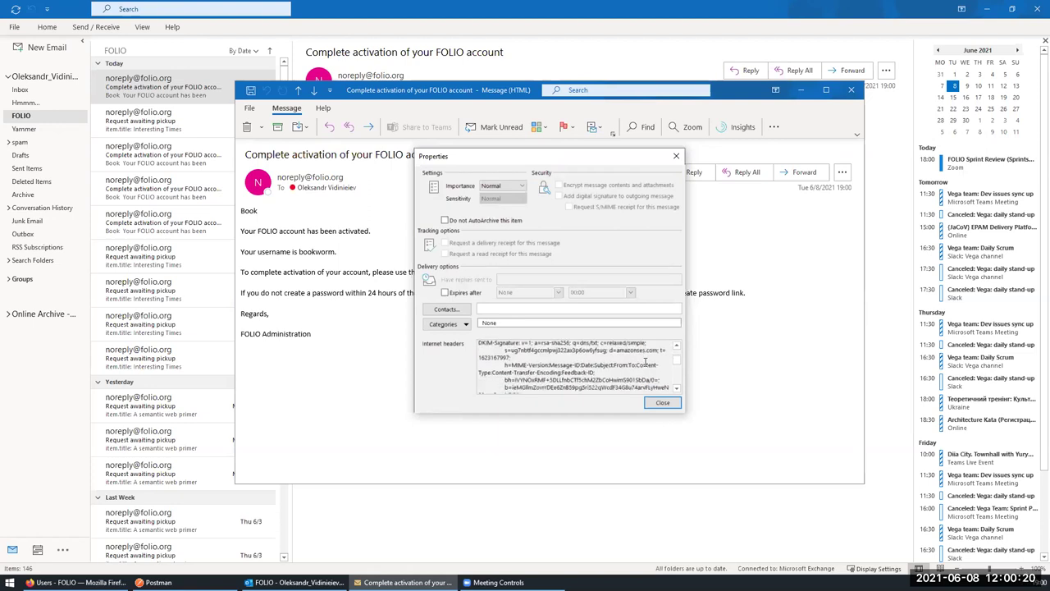
scroll(645, 362, "down", 3)
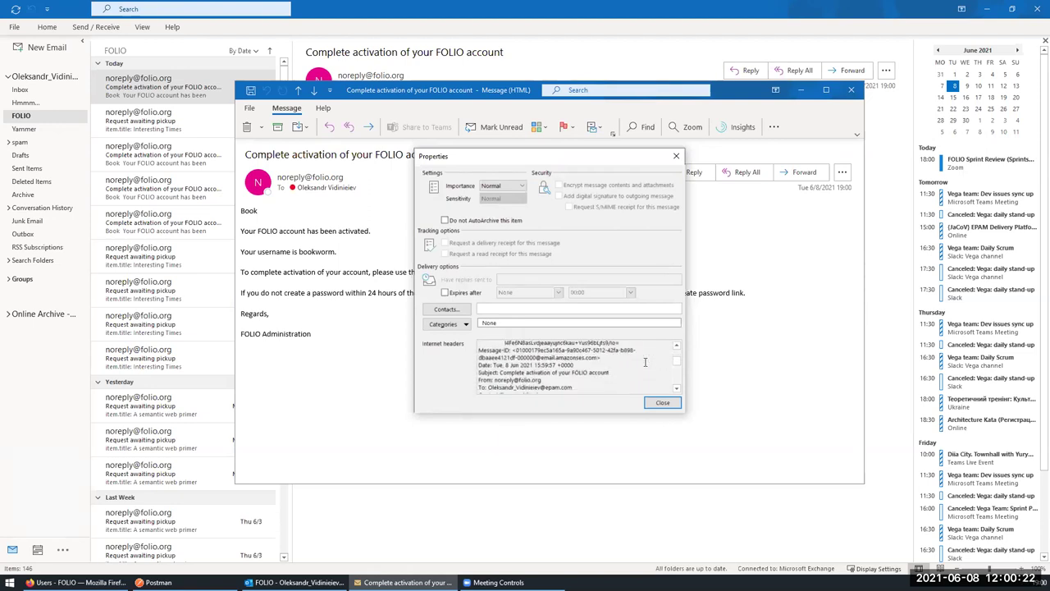
scroll(644, 362, "down", 2)
left_click_drag(602, 383, 488, 383)
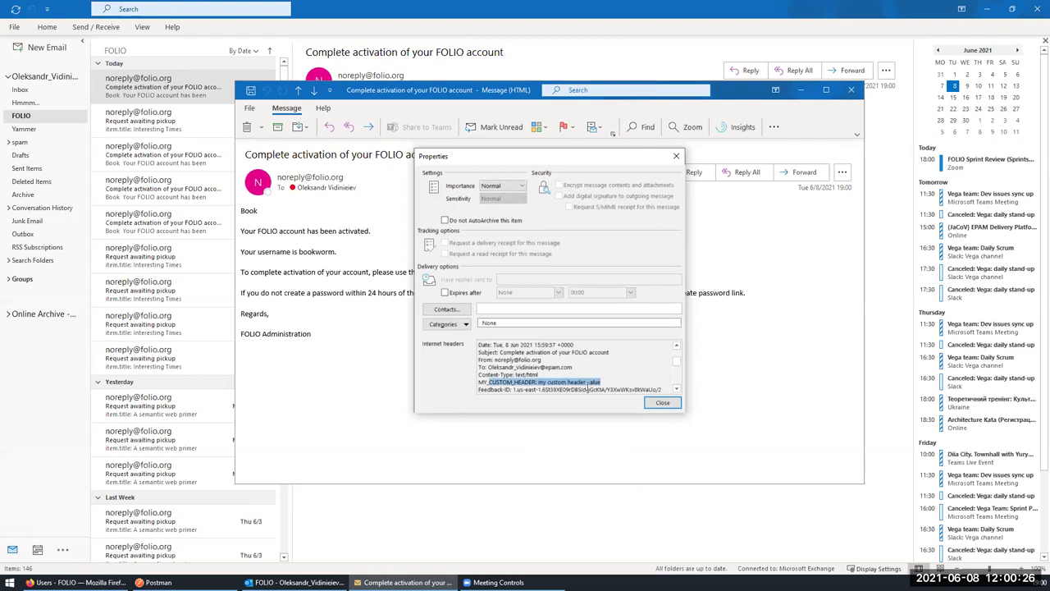
triple_click(547, 383)
left_click(578, 384)
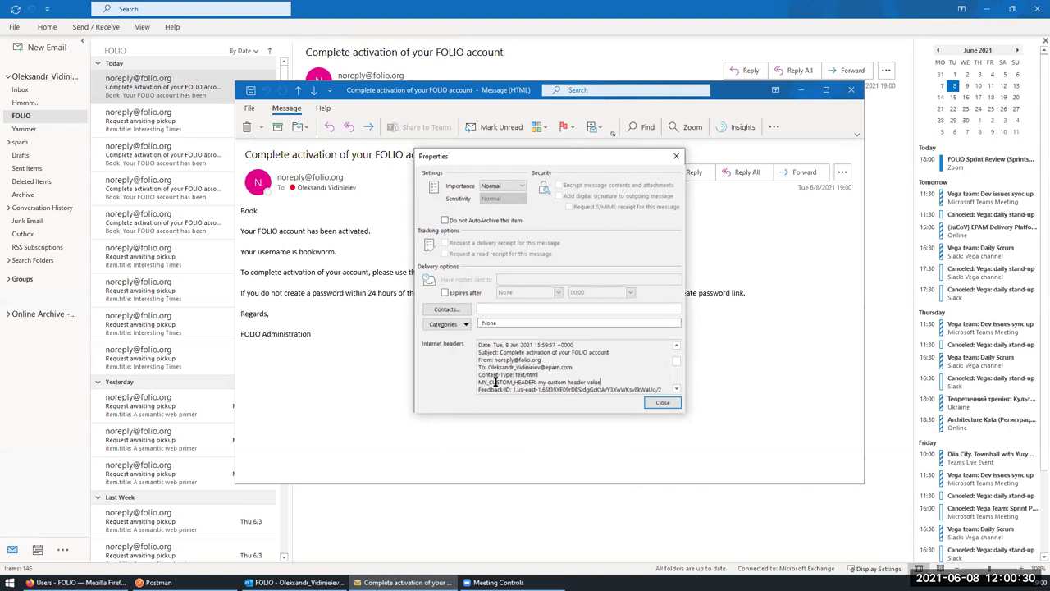
triple_click(599, 381)
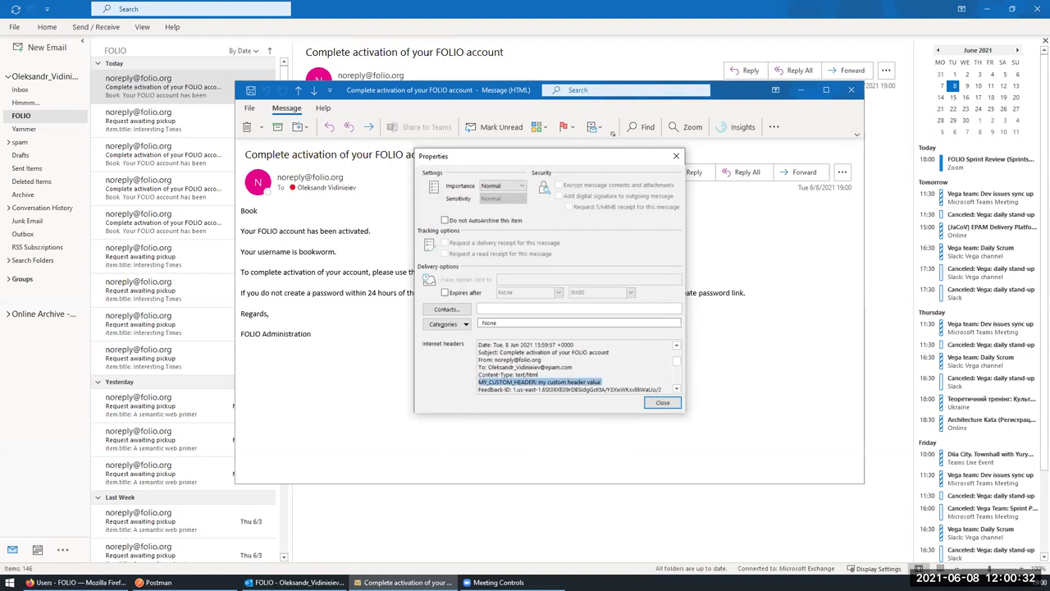
mouse_move(164, 582)
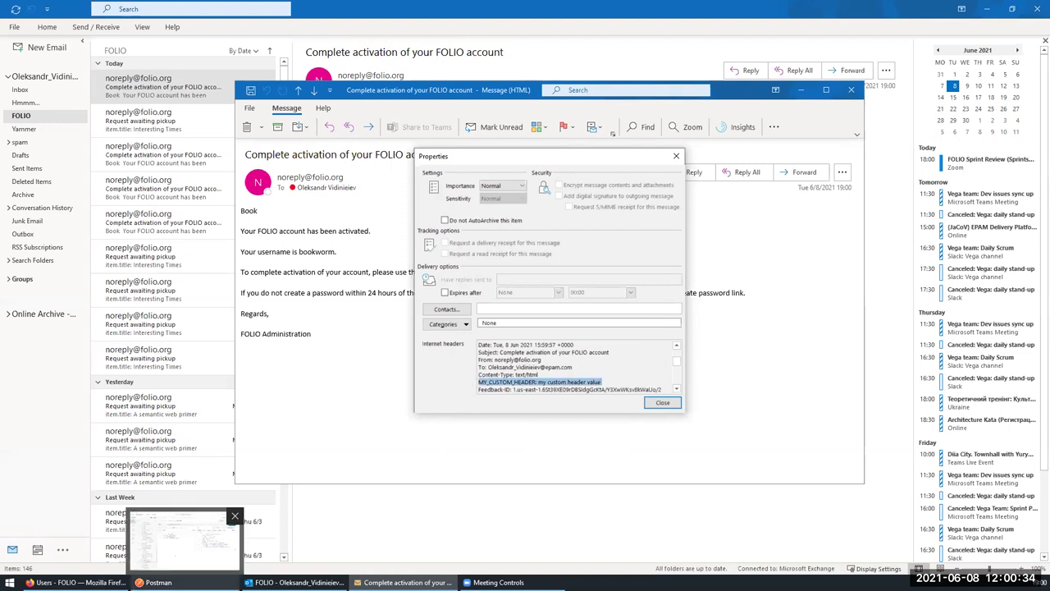
left_click(184, 537)
Highlight the code MY_CUSTOM_HEADER line in the Postman body to compare it with the email header
left_click(369, 267)
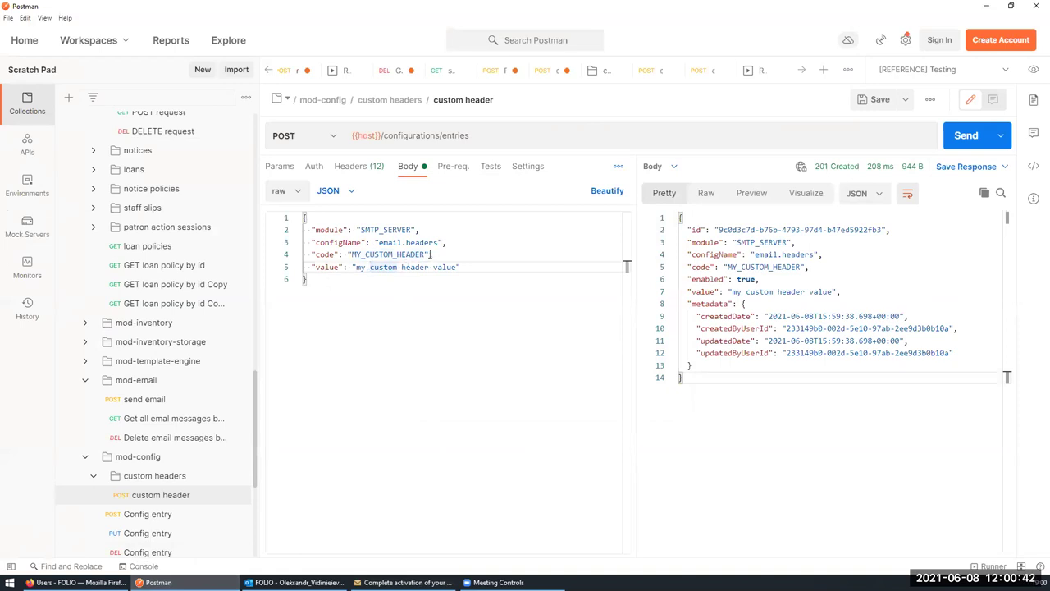
left_click_drag(428, 254, 311, 254)
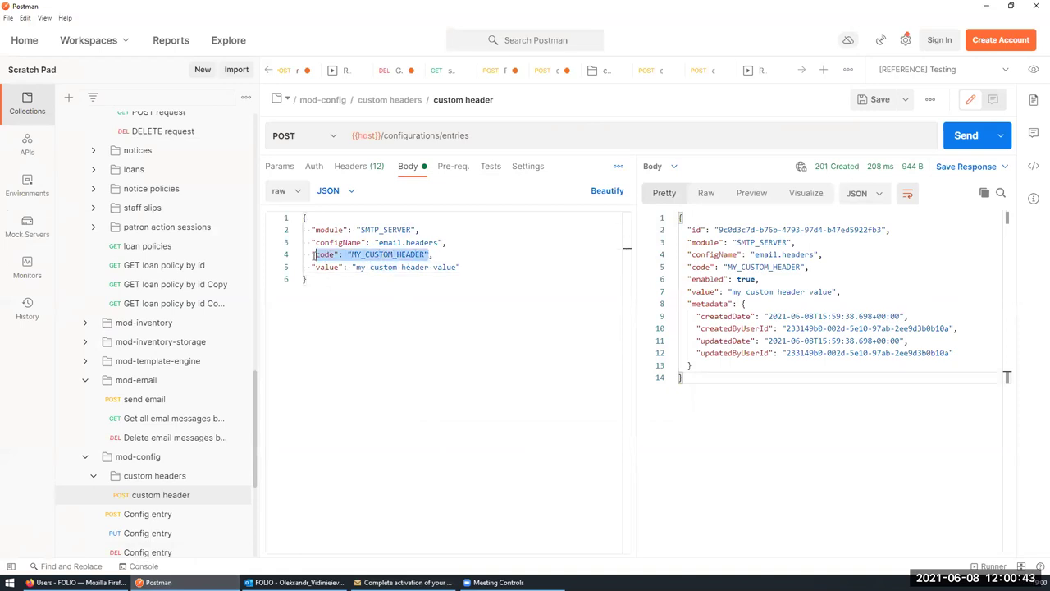
left_click(369, 279)
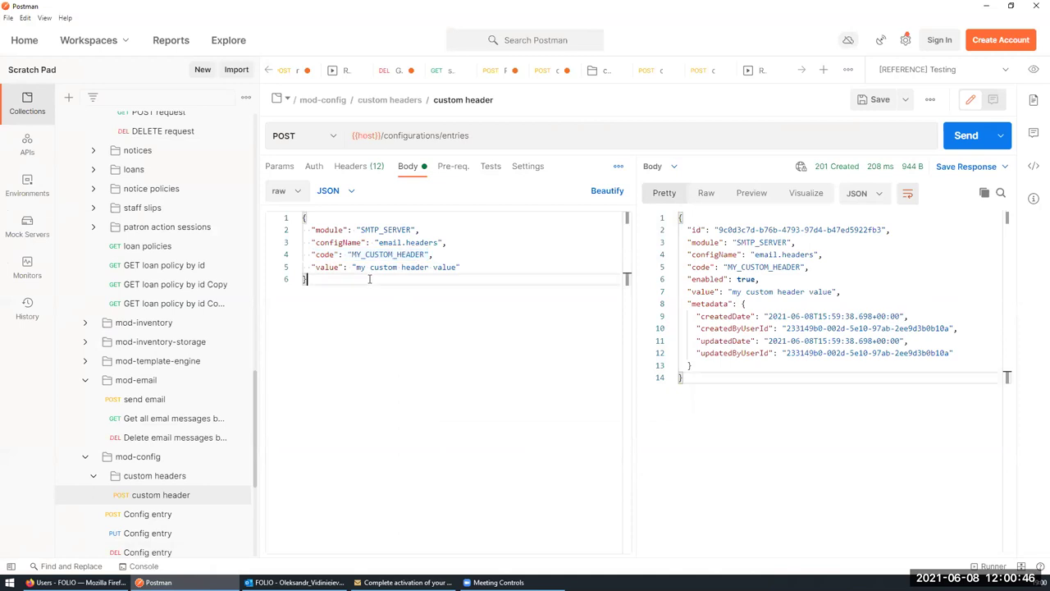